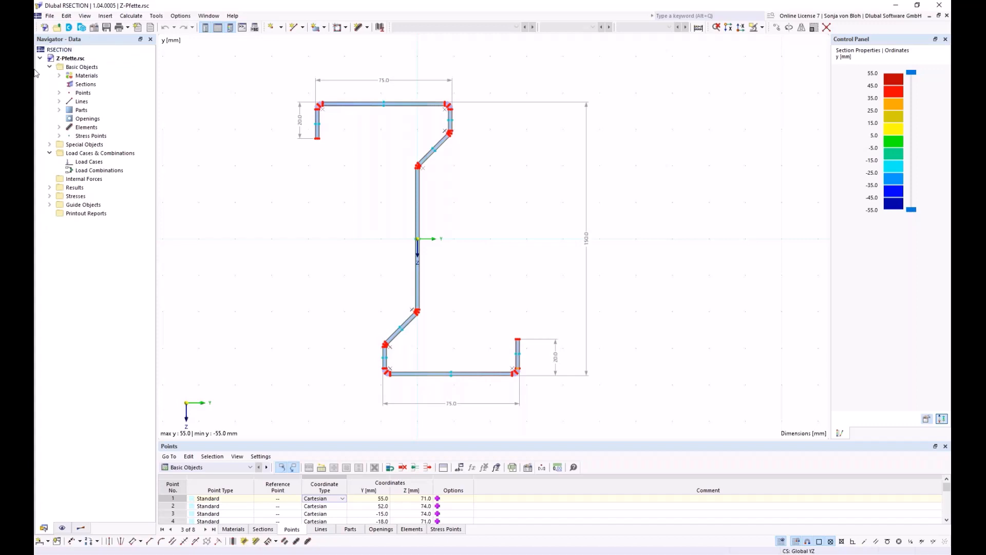
# Open point 1 from the Z-Pfette model's list of points to view its coordinates, and close it without changes
pyautogui.click(59, 93)
pyautogui.doubleClick(108, 101)
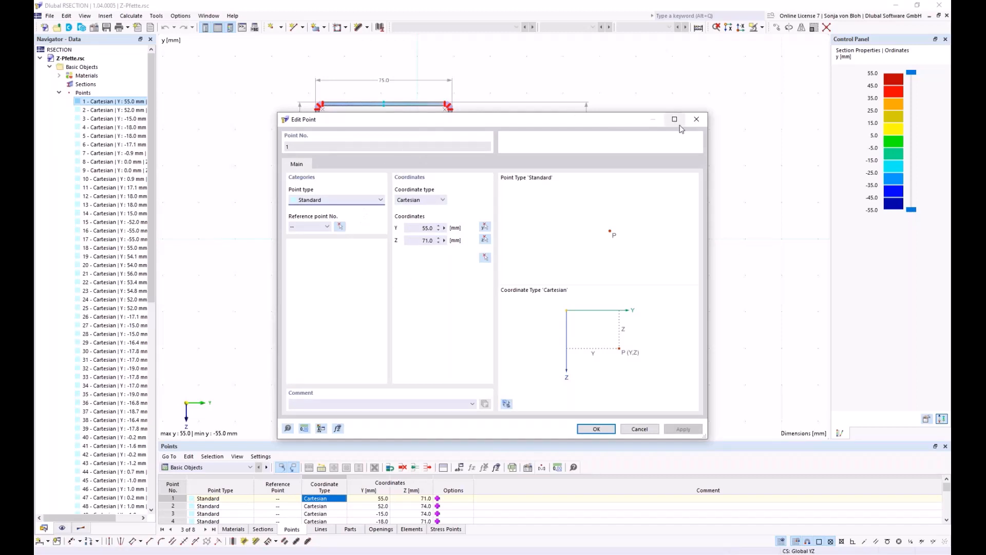
pyautogui.click(696, 118)
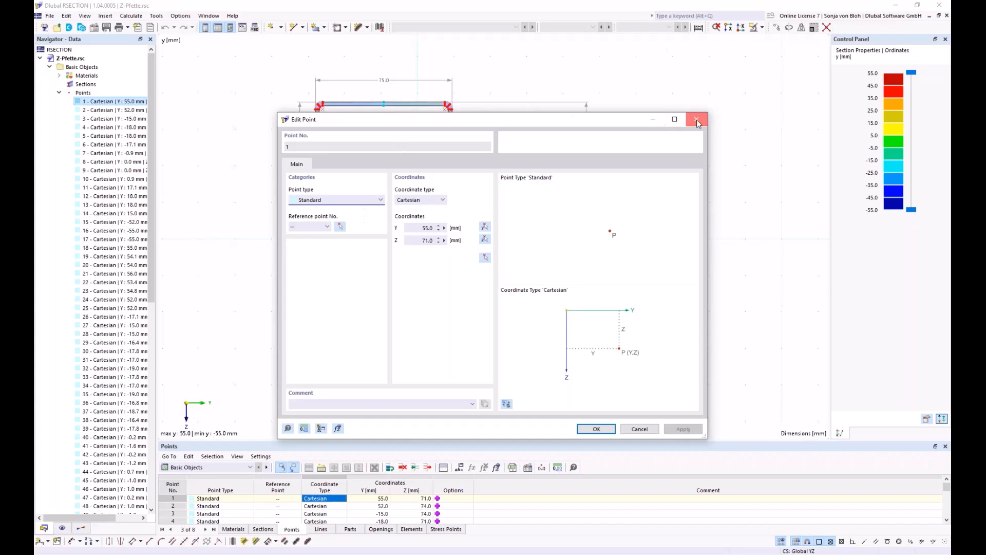
pyautogui.click(60, 93)
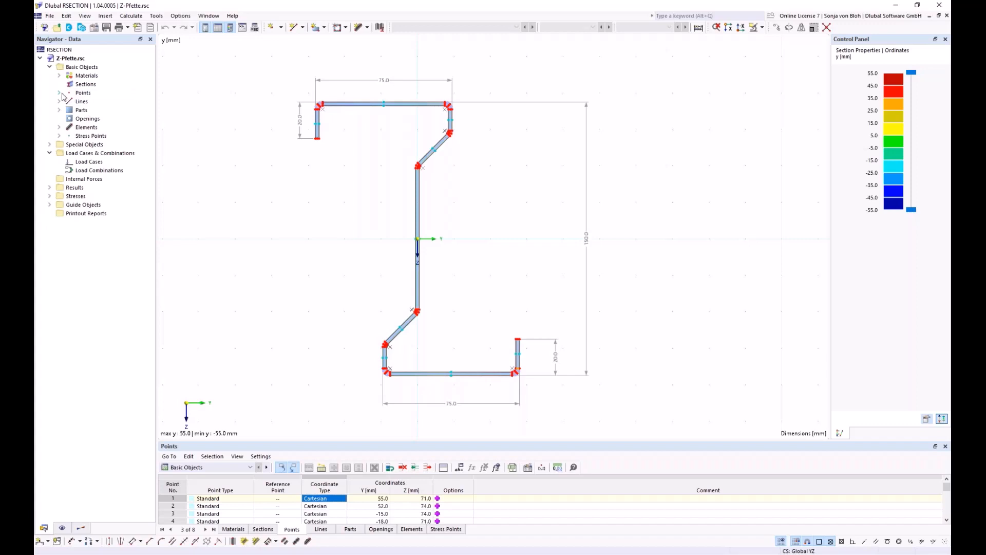
# View the available options for creating a new point, without creating one
pyautogui.click(59, 93)
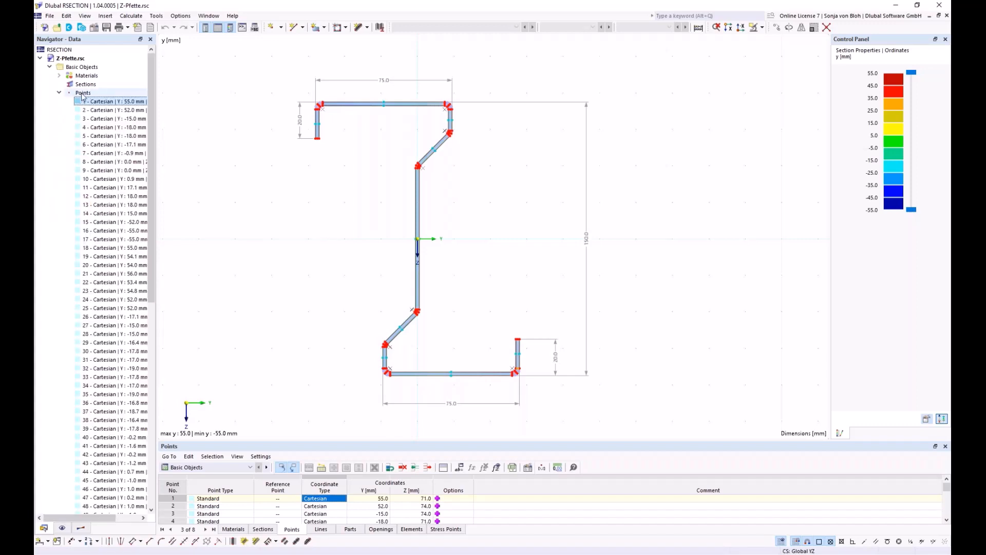
pyautogui.rightClick(83, 94)
pyautogui.moveTo(121, 113)
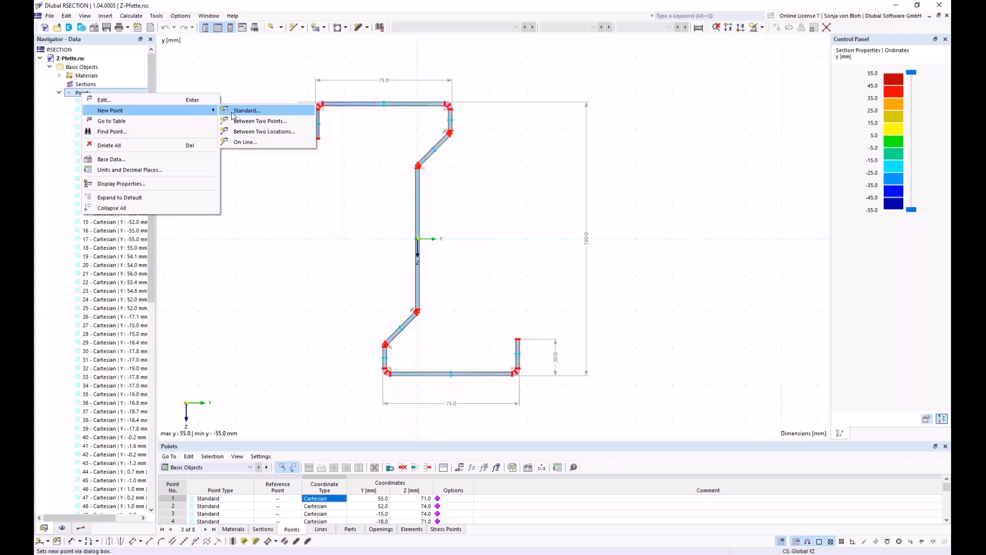
pyautogui.click(66, 529)
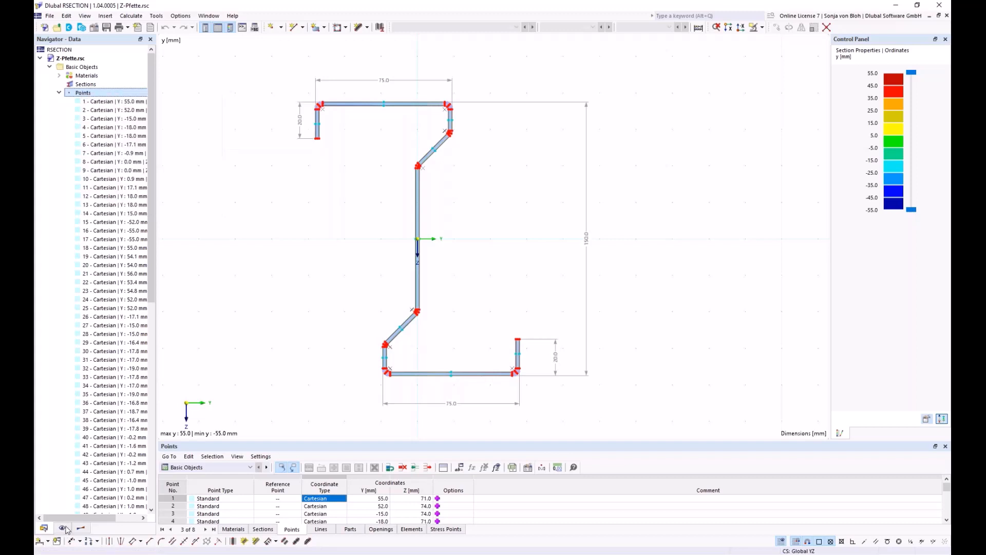
# Hide the model's points in the display settings and show them again
pyautogui.click(66, 529)
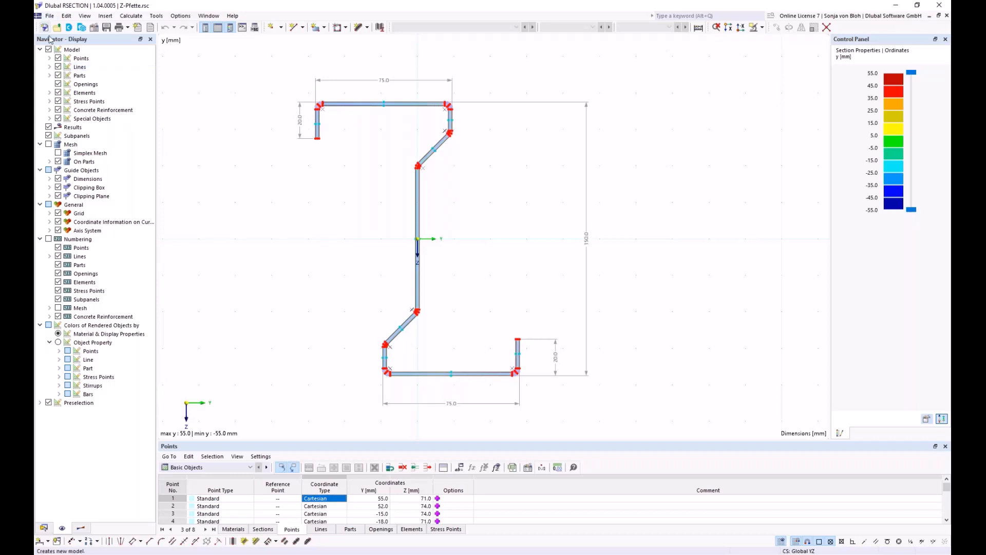
pyautogui.click(58, 59)
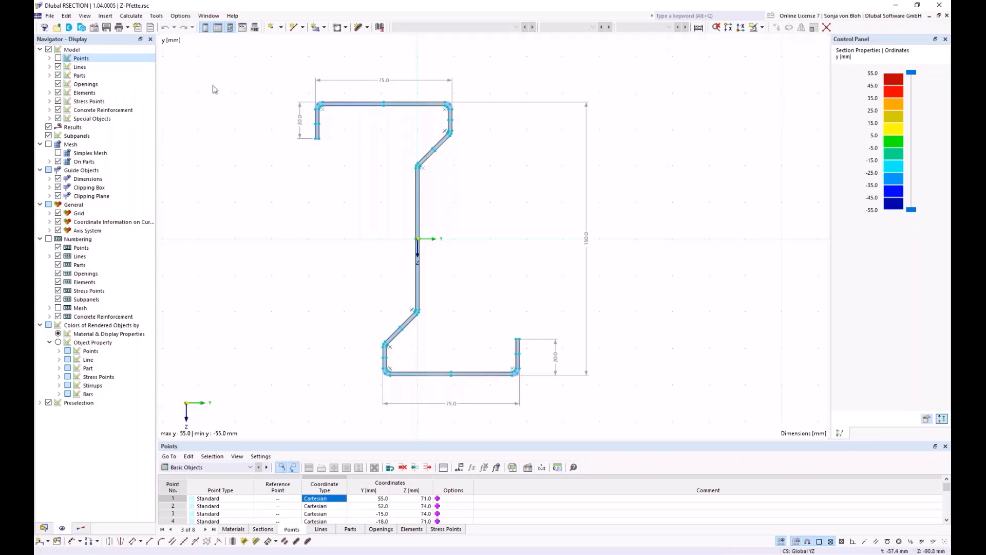
pyautogui.click(58, 59)
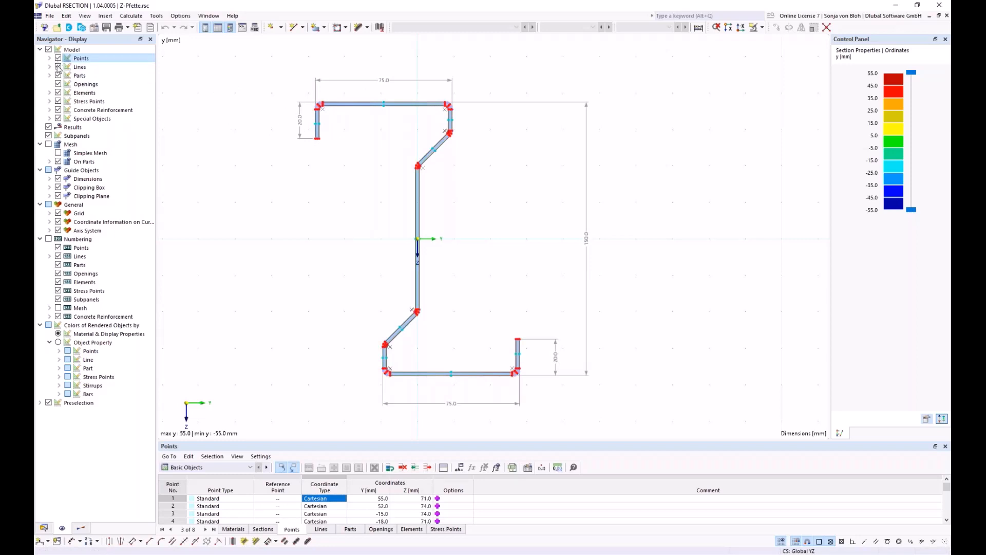
# Switch the displayed results from the effective analysis to Thin-Walled Analysis
pyautogui.click(84, 528)
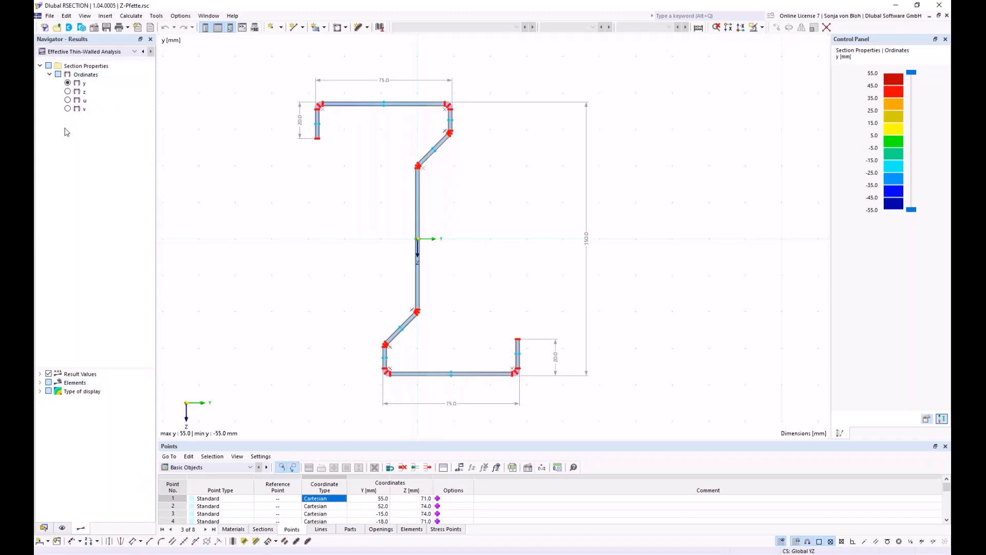
pyautogui.click(91, 51)
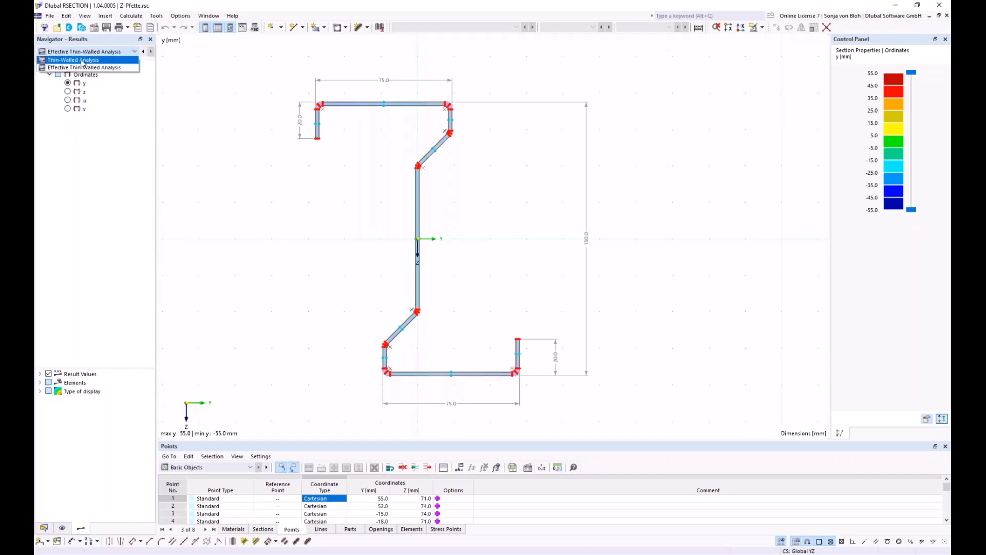
pyautogui.click(82, 61)
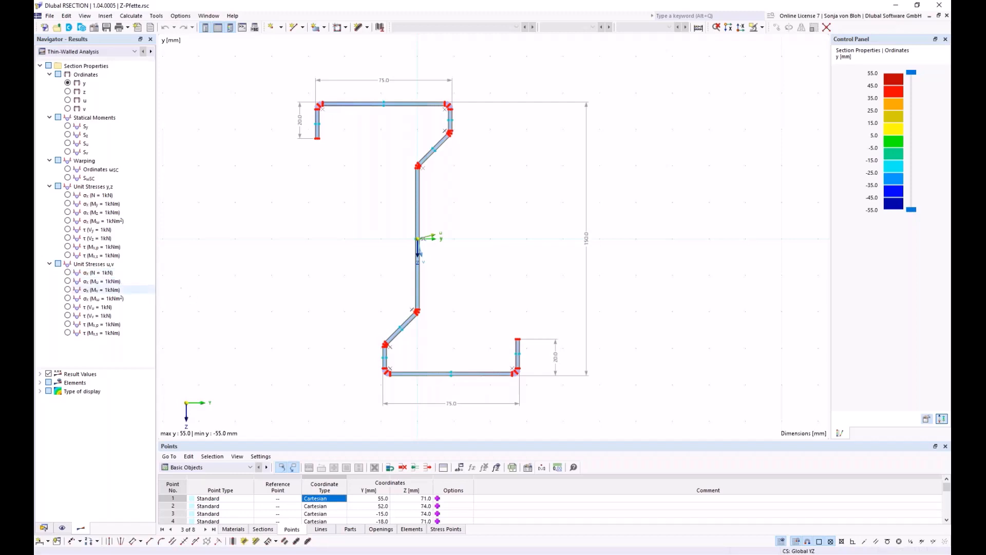
pyautogui.moveTo(320, 249)
pyautogui.mouseDown(button='middle')
pyautogui.moveTo(365, 240)
pyautogui.moveTo(326, 244)
pyautogui.moveTo(429, 249)
pyautogui.moveTo(210, 247)
pyautogui.moveTo(302, 227)
pyautogui.mouseUp(button='middle')
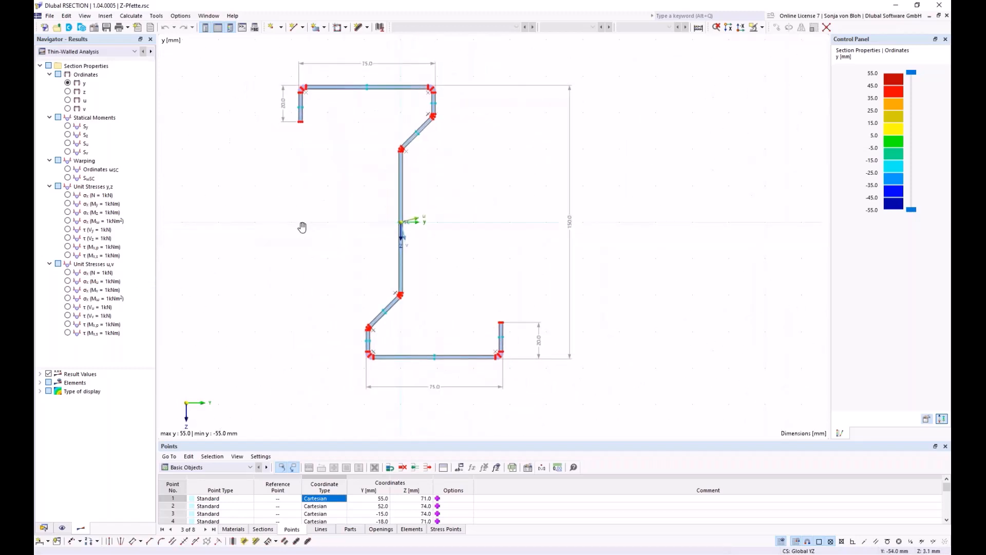
pyautogui.scroll(-4, 302, 227)
pyautogui.scroll(4, 302, 227)
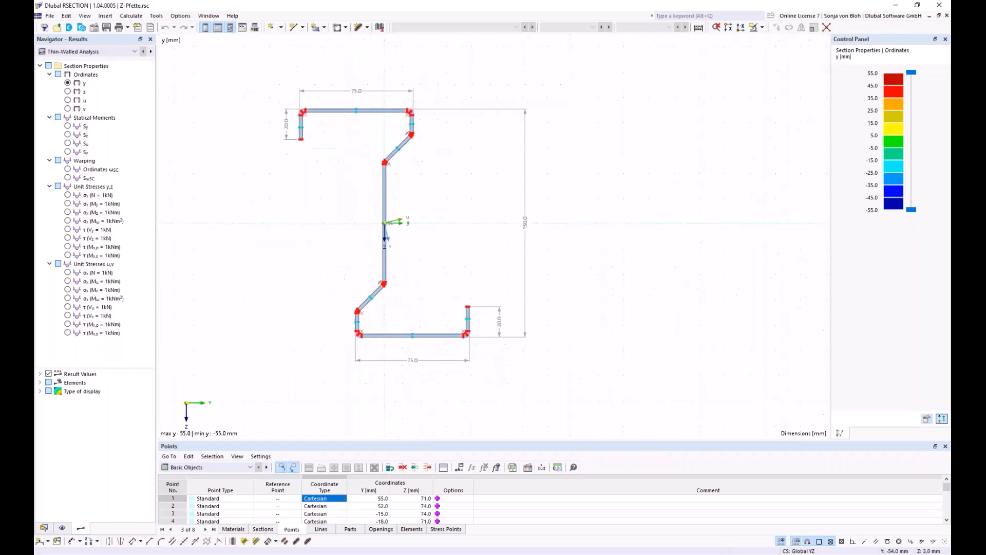
pyautogui.scroll(-2, 313, 223)
pyautogui.scroll(2, 313, 223)
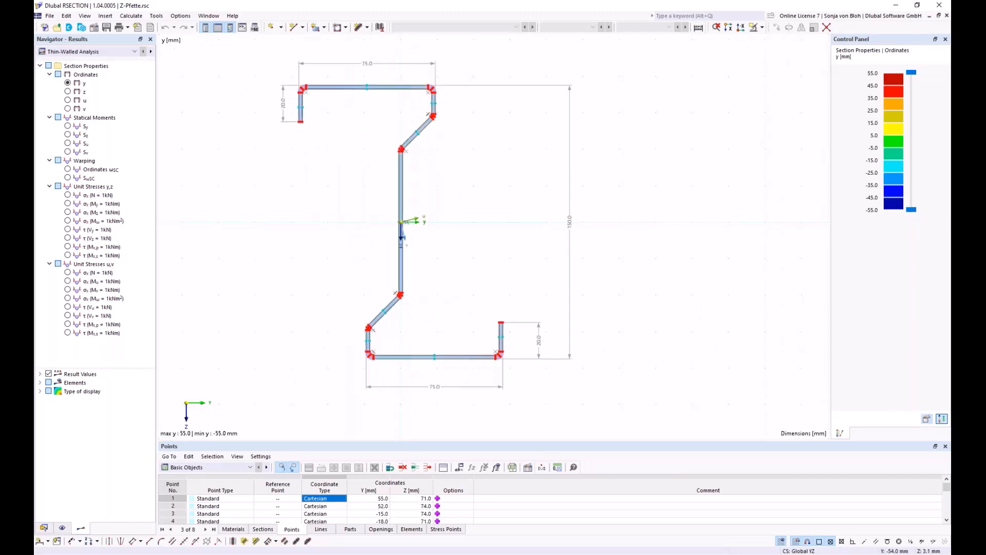
pyautogui.rightClick(294, 214)
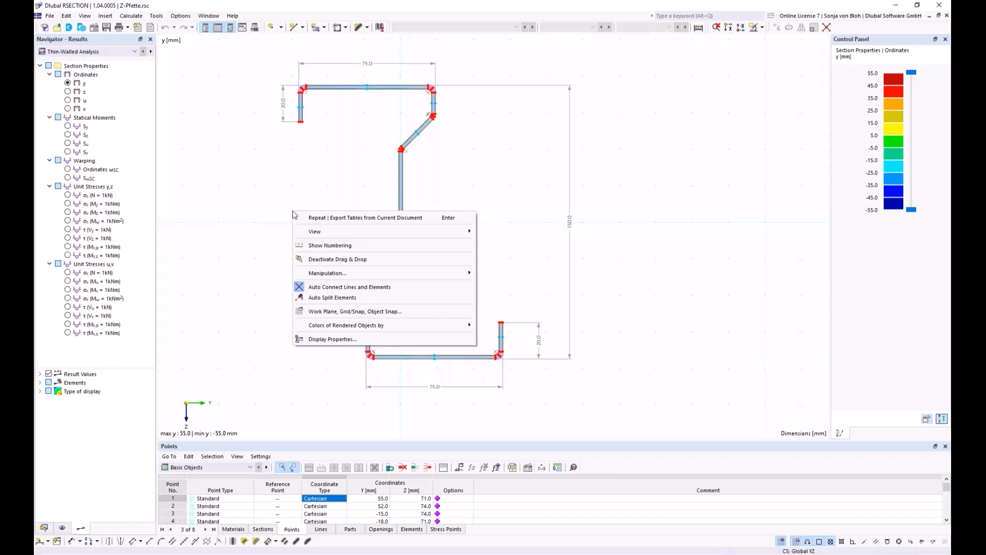
pyautogui.click(271, 169)
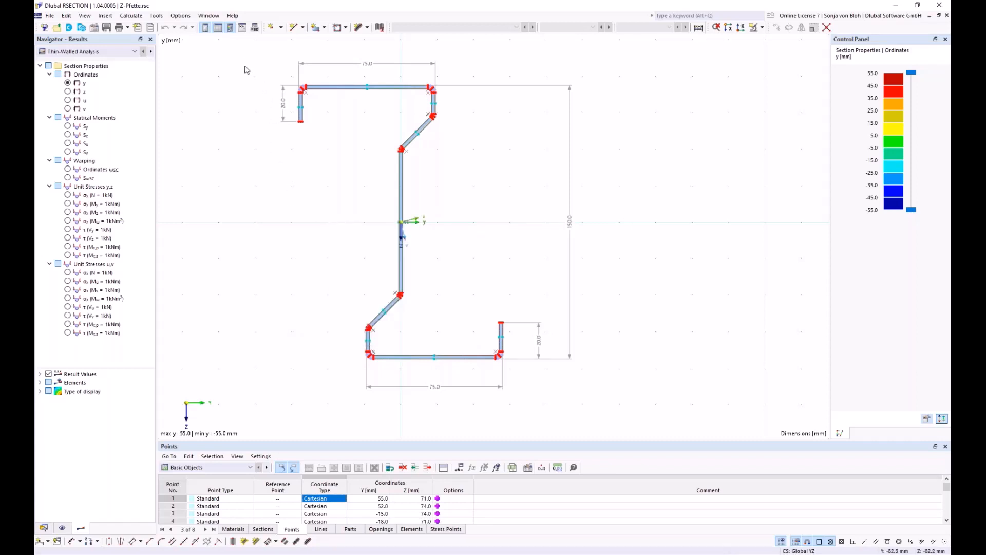
# Select only the objects fully enclosed by a window around the upper-left lip, and clear the selection
pyautogui.moveTo(245, 60); pyautogui.dragTo(335, 149)
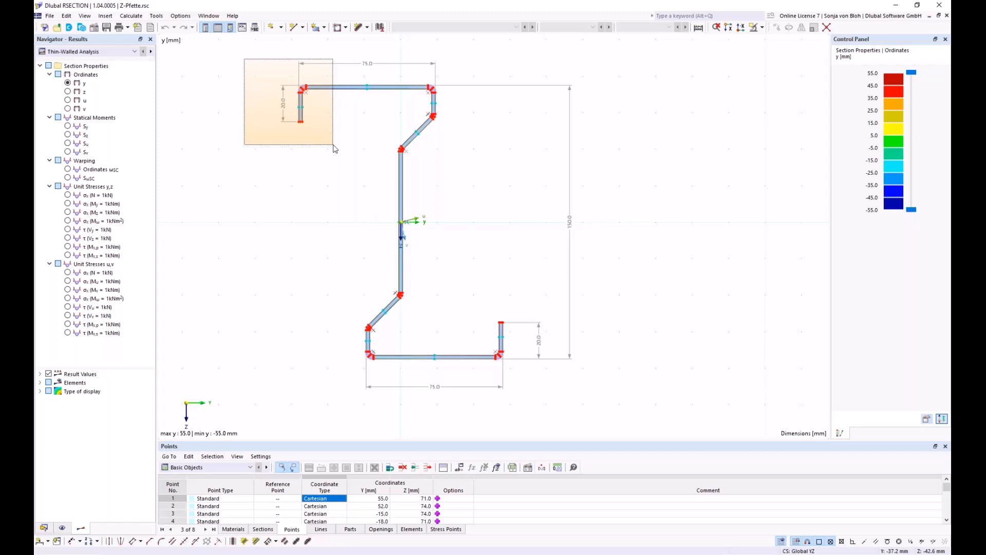
pyautogui.moveTo(334, 148); pyautogui.dragTo(335, 149)
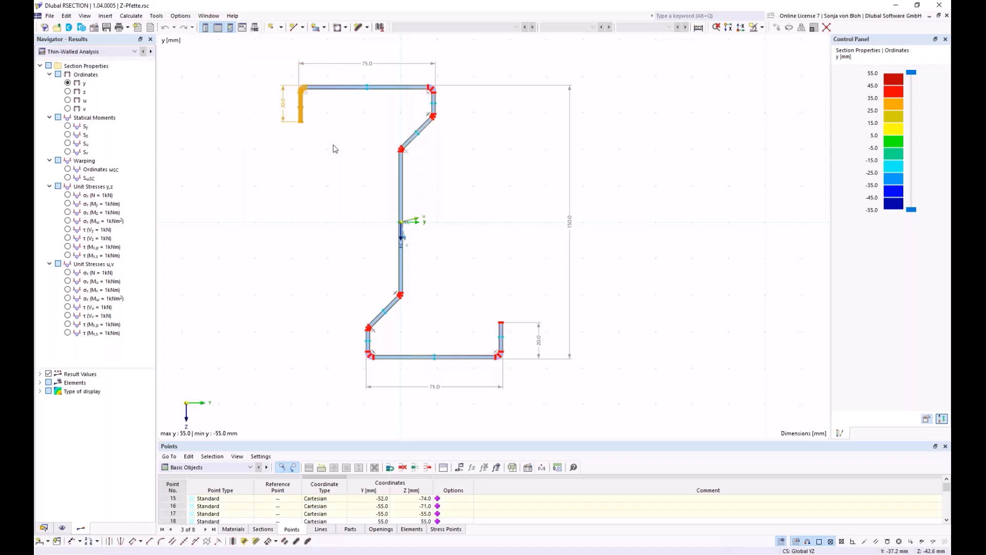
pyautogui.press('Escape')
# Select all objects touched by a crossing window over the upper-left lip, and clear the selection
pyautogui.moveTo(331, 148); pyautogui.dragTo(253, 73)
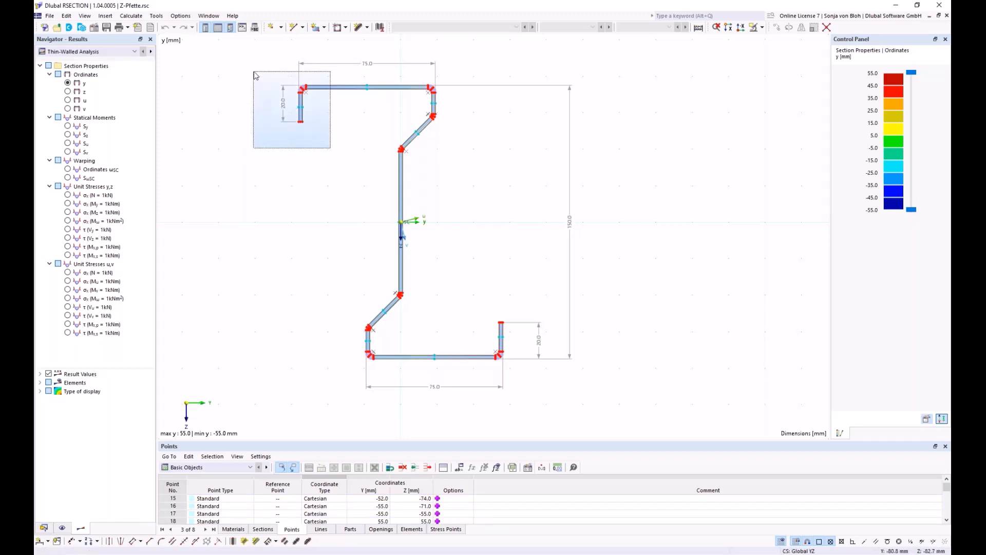
pyautogui.moveTo(254, 76); pyautogui.dragTo(256, 76)
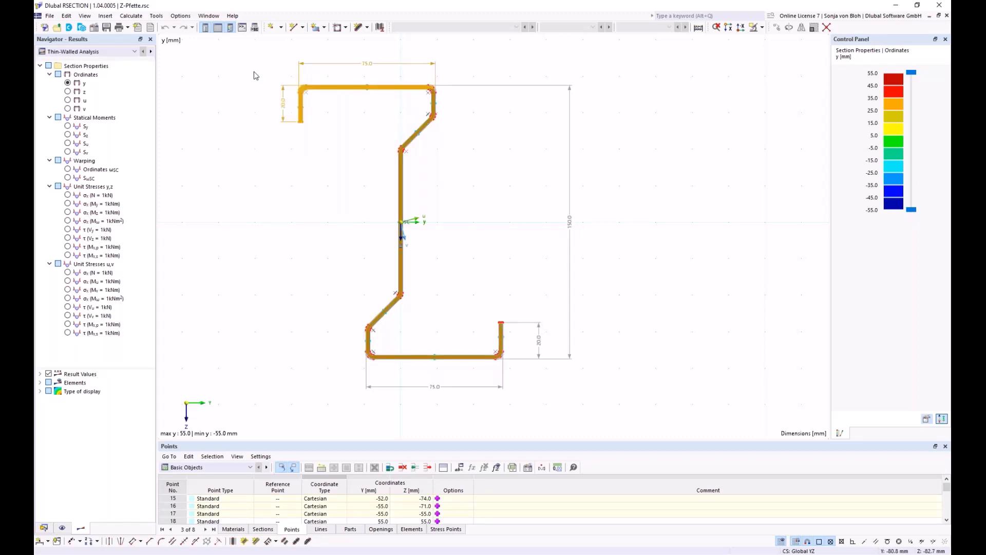
pyautogui.click(276, 139)
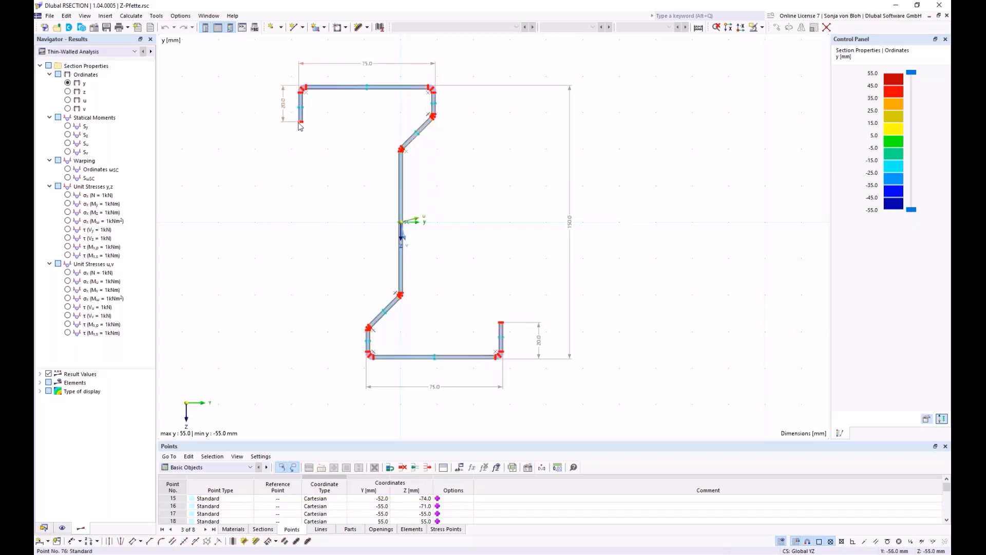
pyautogui.scroll(8, 282, 122)
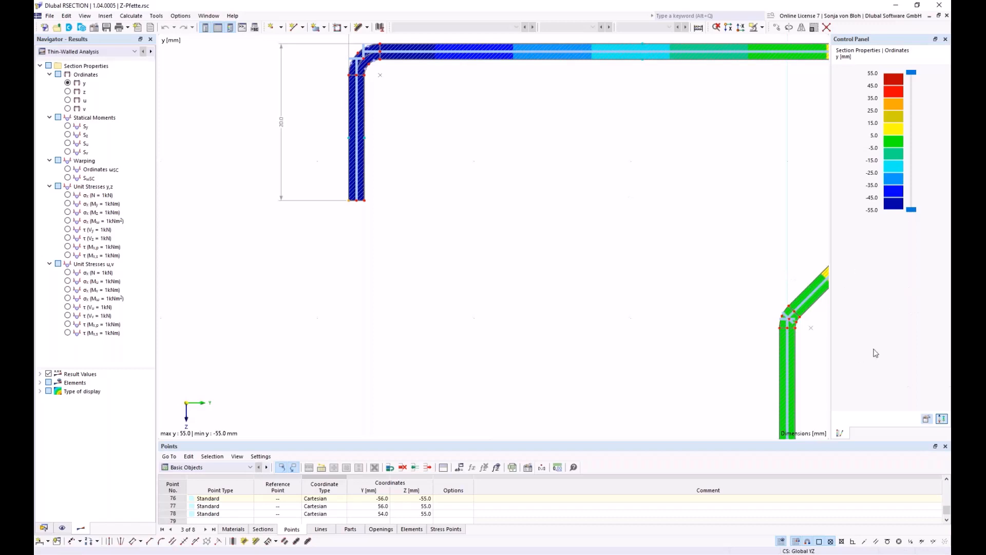
pyautogui.hotkey('alt', 'Tab')
# Start a new model named Example 1 and set its analysis method to Thin-Walled Analysis
pyautogui.click(45, 27)
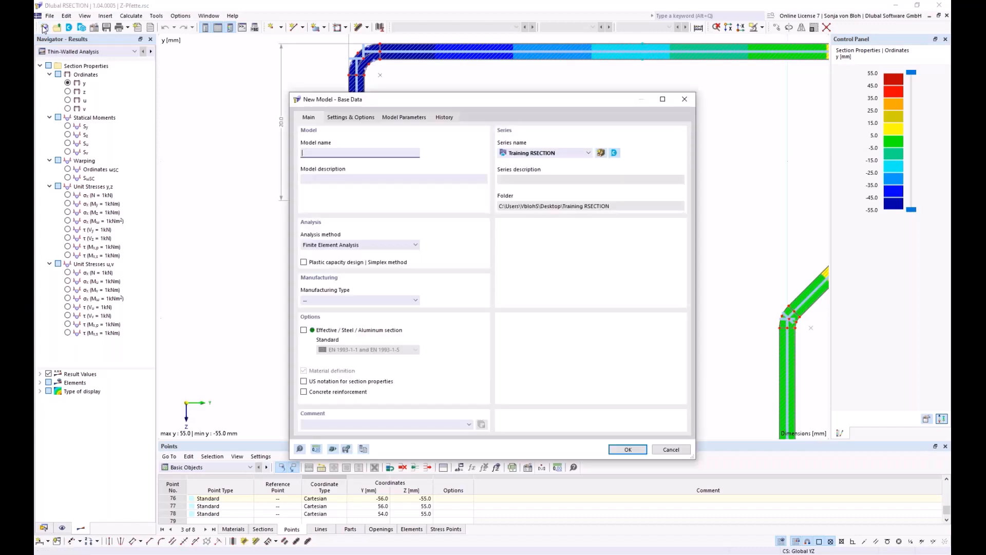
pyautogui.moveTo(370, 100); pyautogui.dragTo(346, 77)
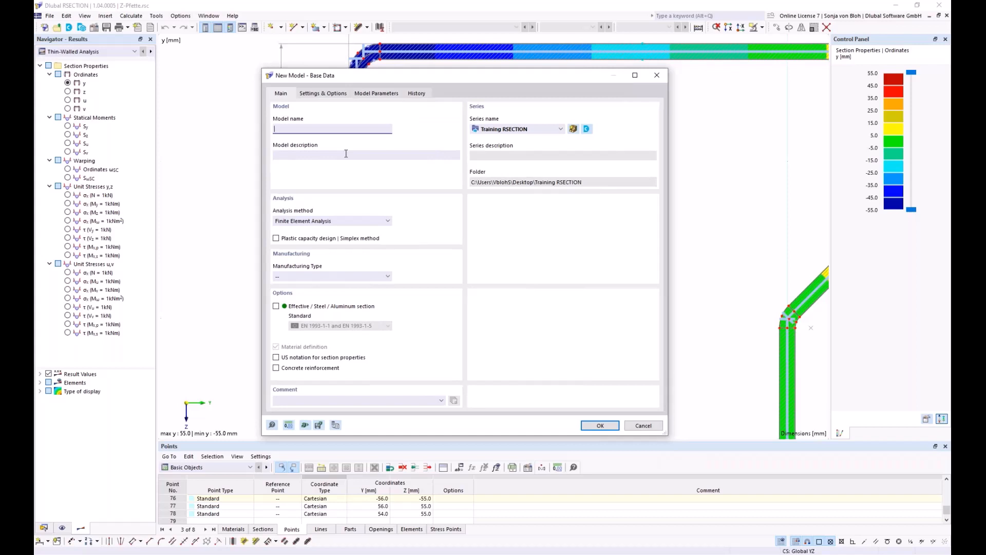
pyautogui.write('Example 1')
pyautogui.click(388, 221)
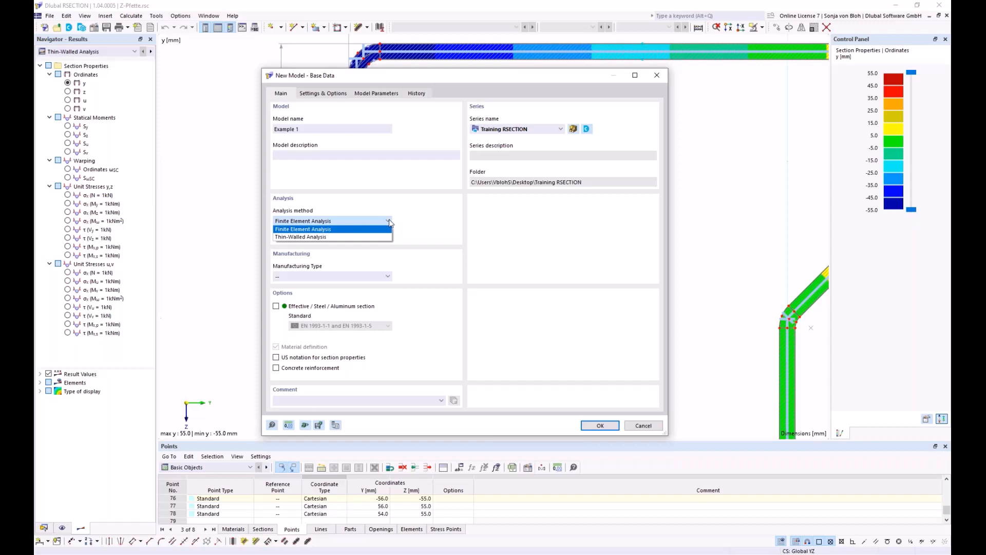
pyautogui.click(312, 237)
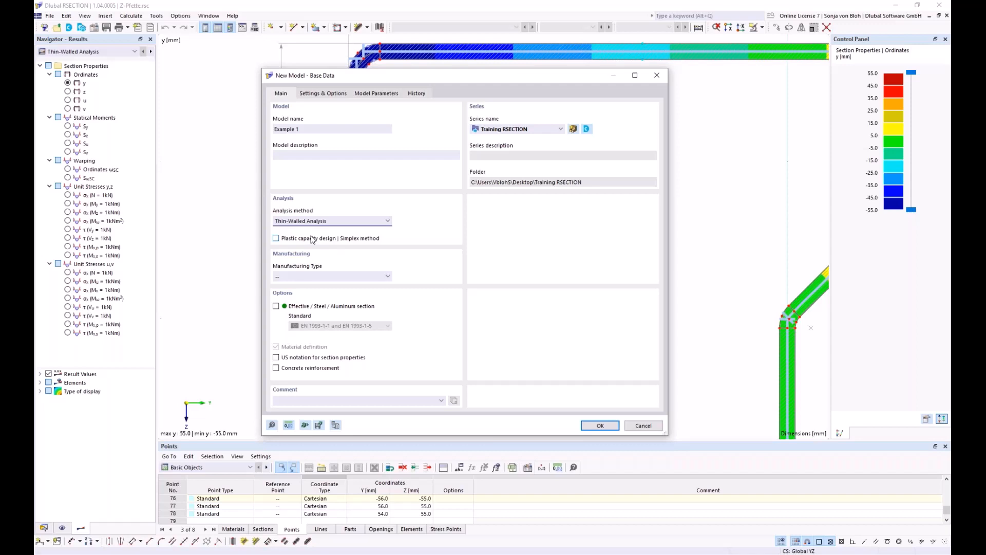
# Enable Effective / Steel / Aluminum section with the standard EN 1993-1-1 and EN 1993-1-5, and create the model
pyautogui.click(283, 308)
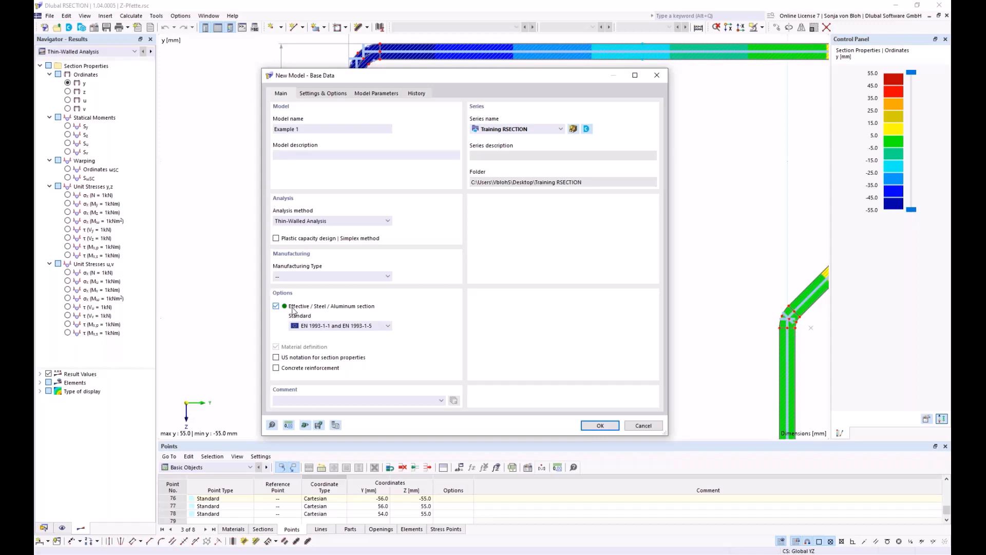
pyautogui.click(388, 327)
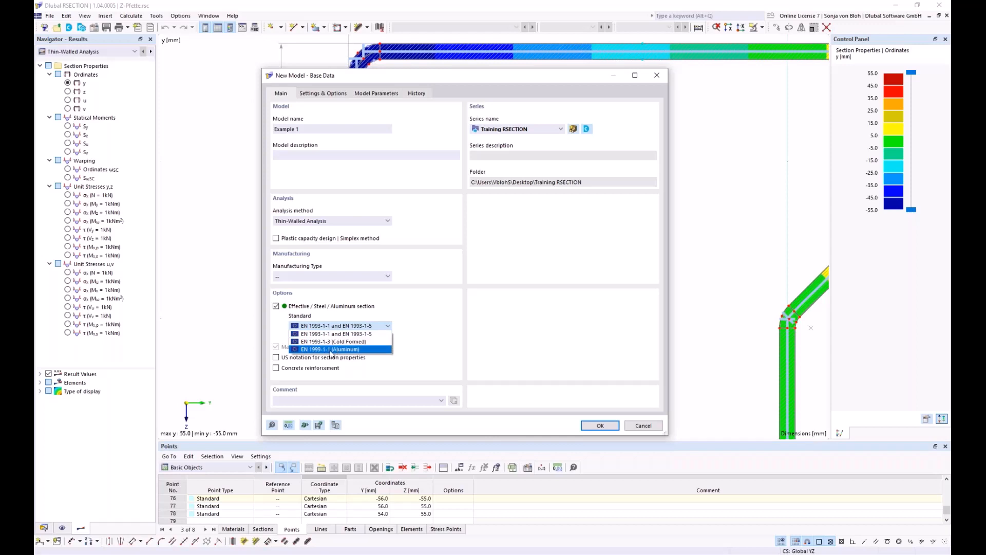
pyautogui.click(334, 333)
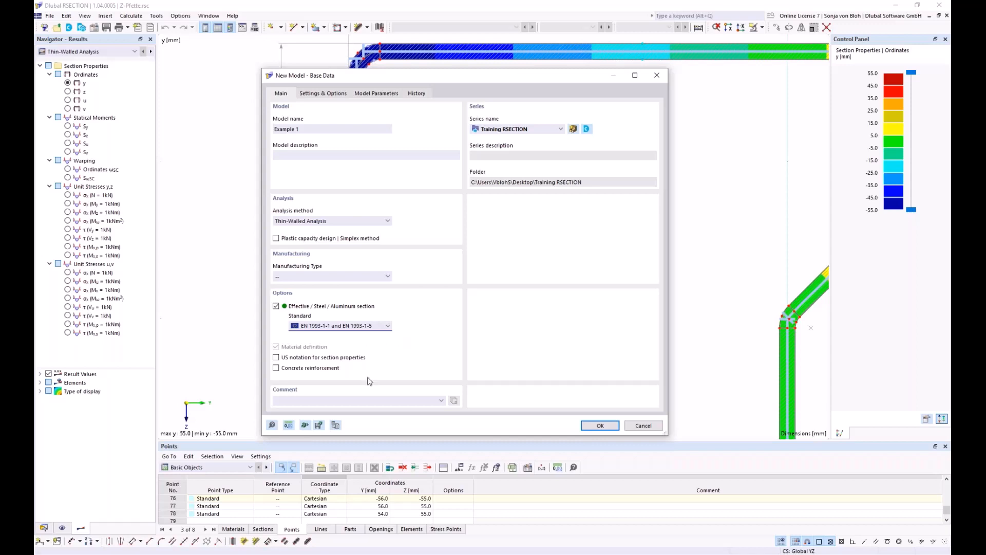
pyautogui.click(601, 427)
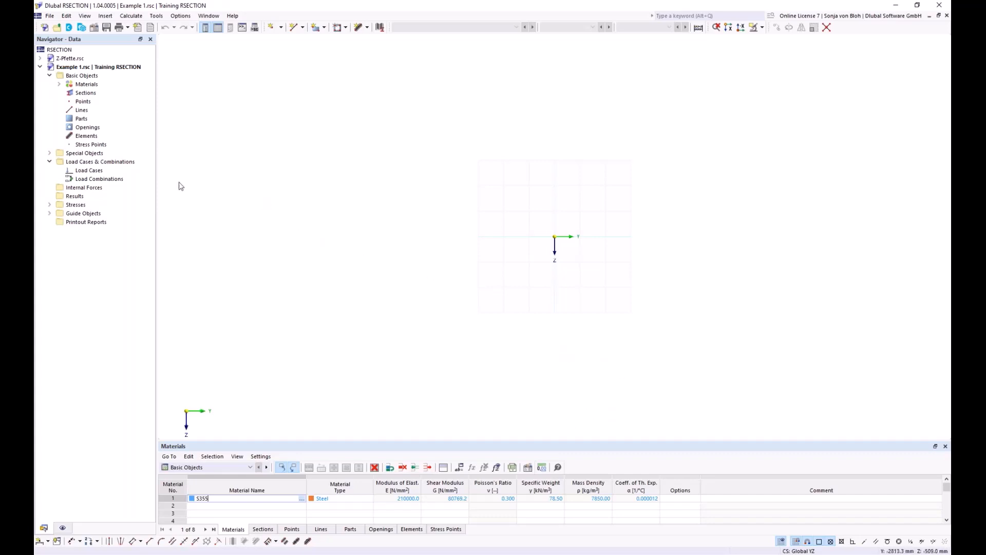
# Open the S355 material from the model's material list for editing
pyautogui.click(58, 84)
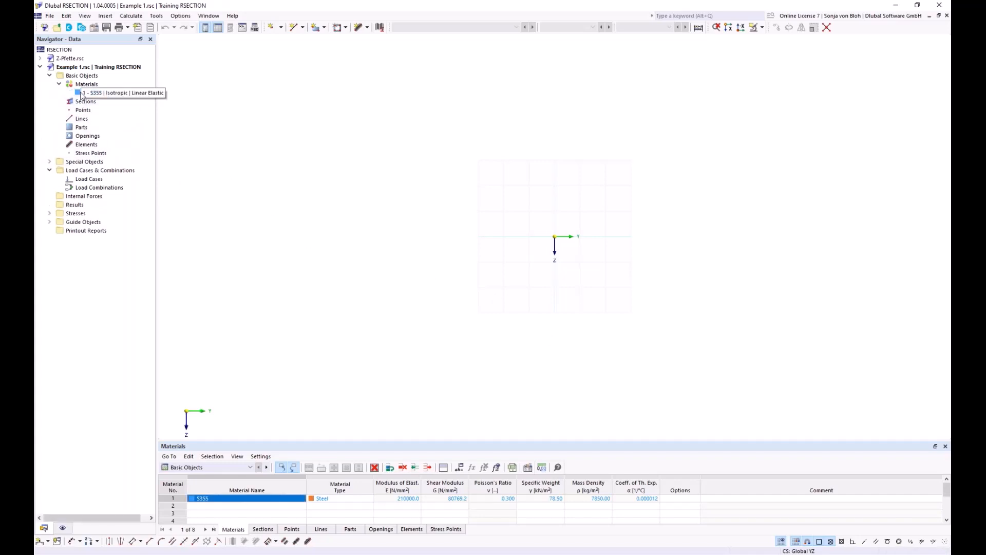
pyautogui.doubleClick(103, 92)
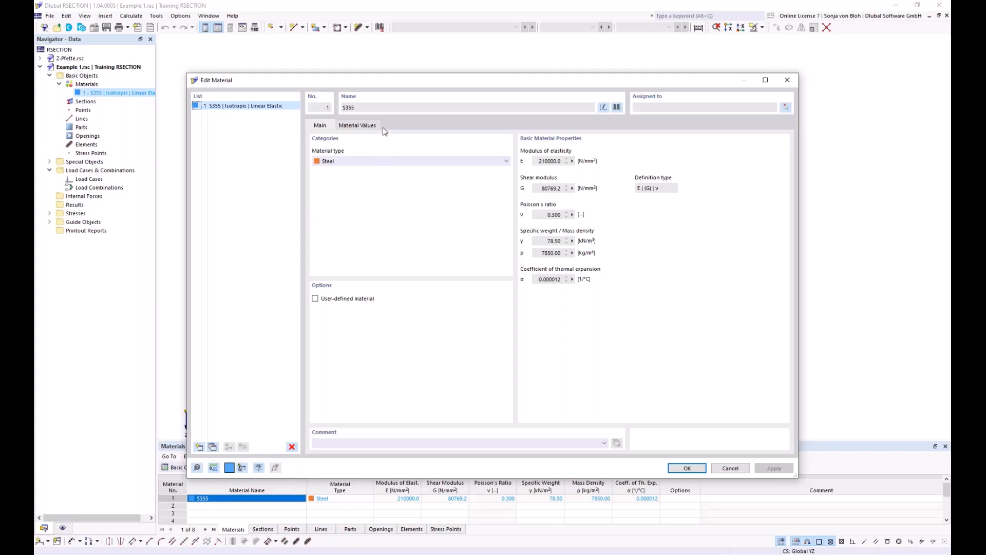
# Enter S235 as the material name to list matching steel grades, and close the suggestions without choosing one
pyautogui.click(603, 108)
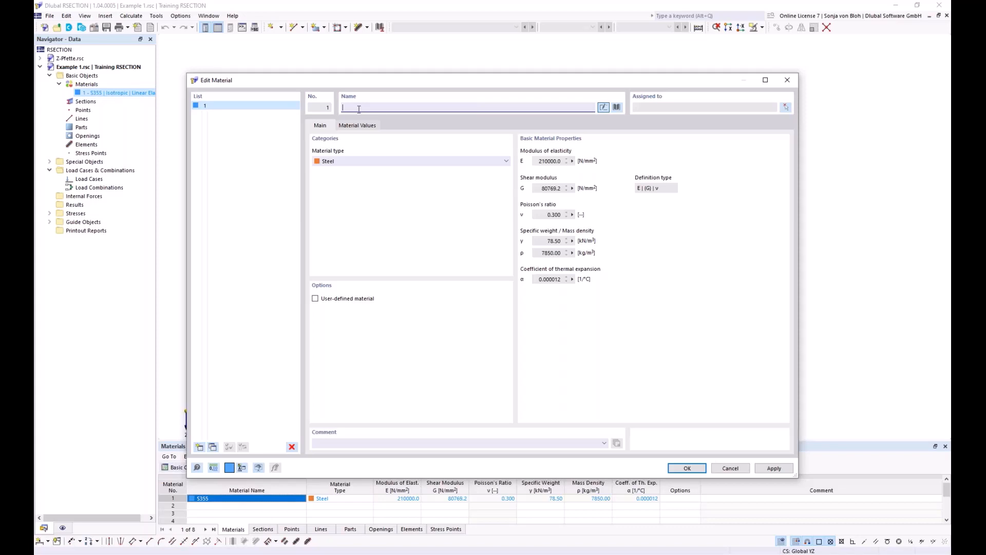
pyautogui.write('S23')
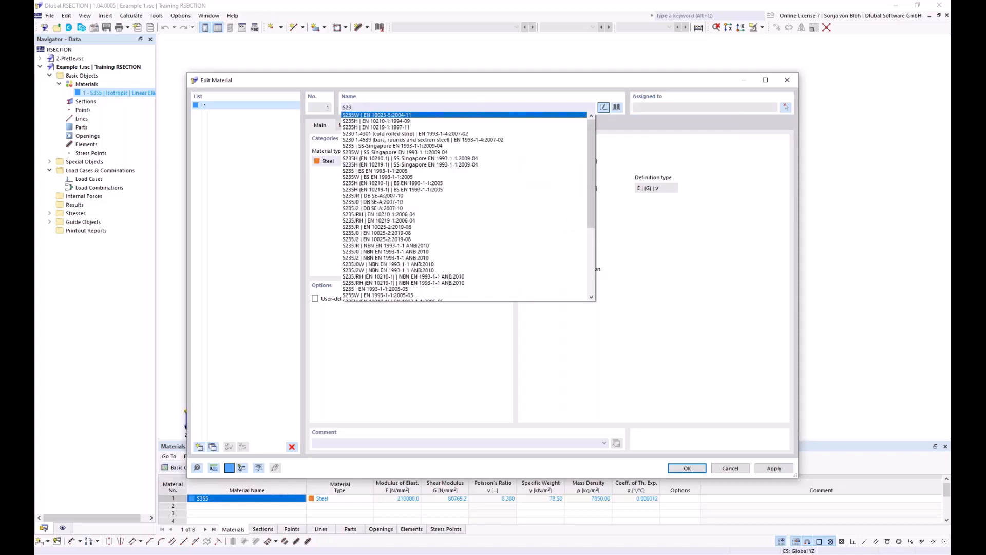
pyautogui.write('5')
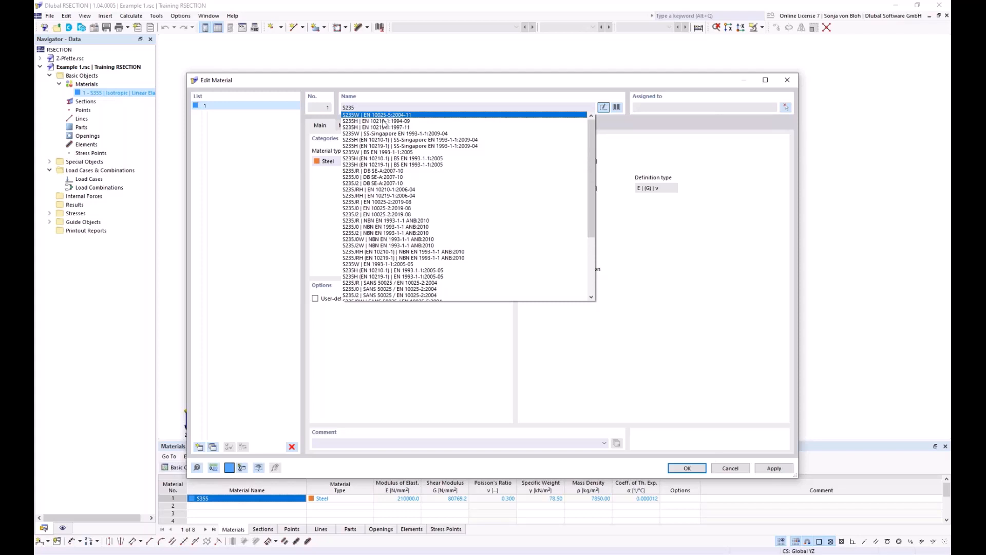
pyautogui.click(394, 88)
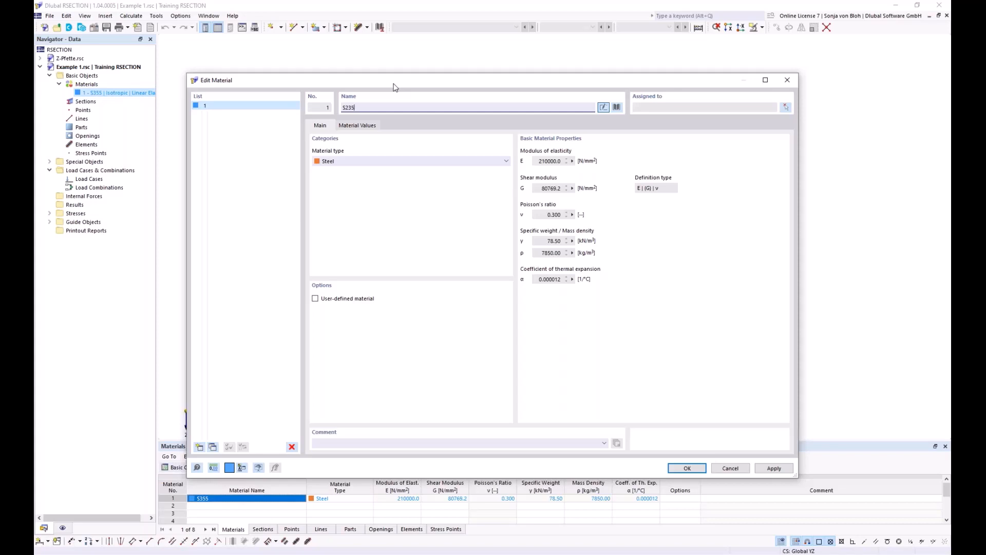
# Choose S355 from the material library, filtering by material type Steel and searching for S 355
pyautogui.click(618, 109)
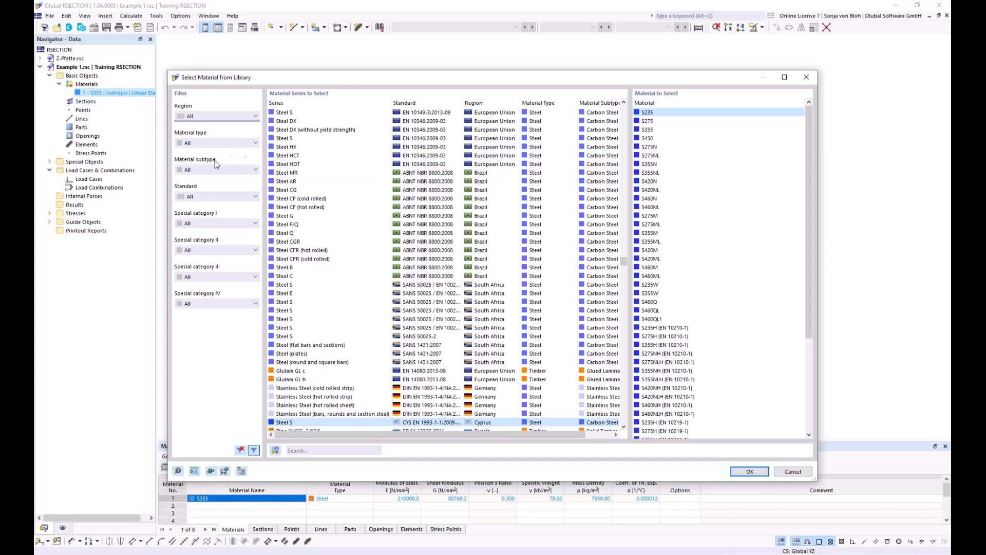
pyautogui.click(256, 143)
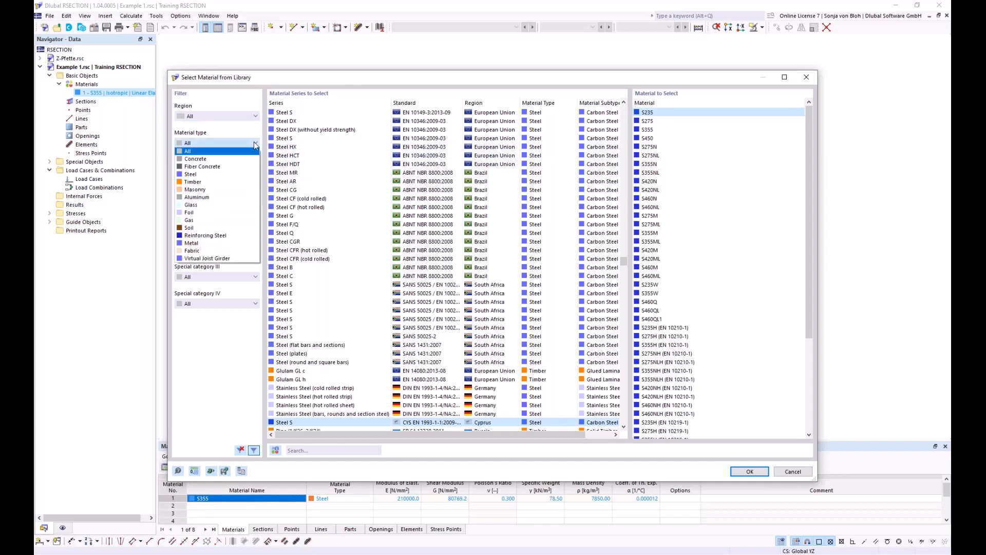
pyautogui.click(205, 175)
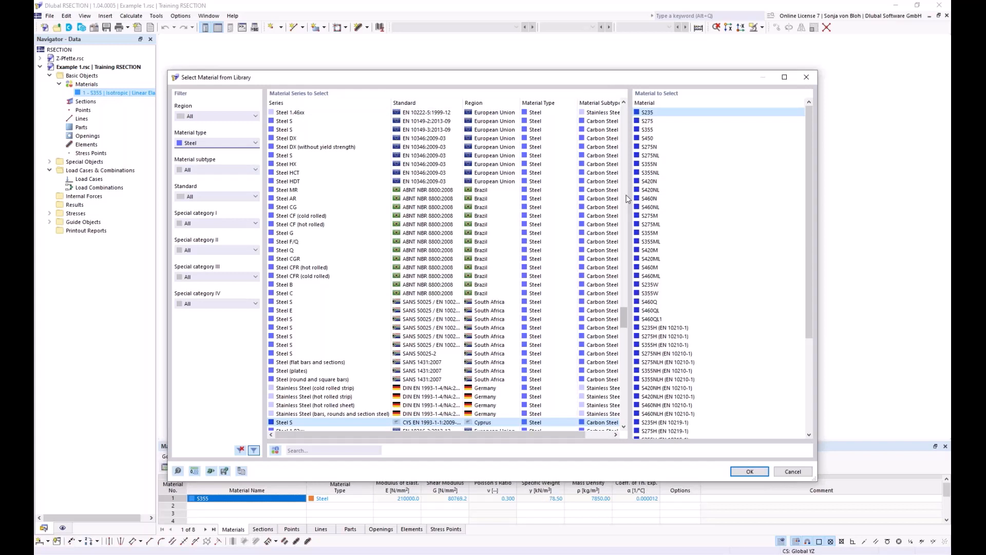
pyautogui.click(299, 450)
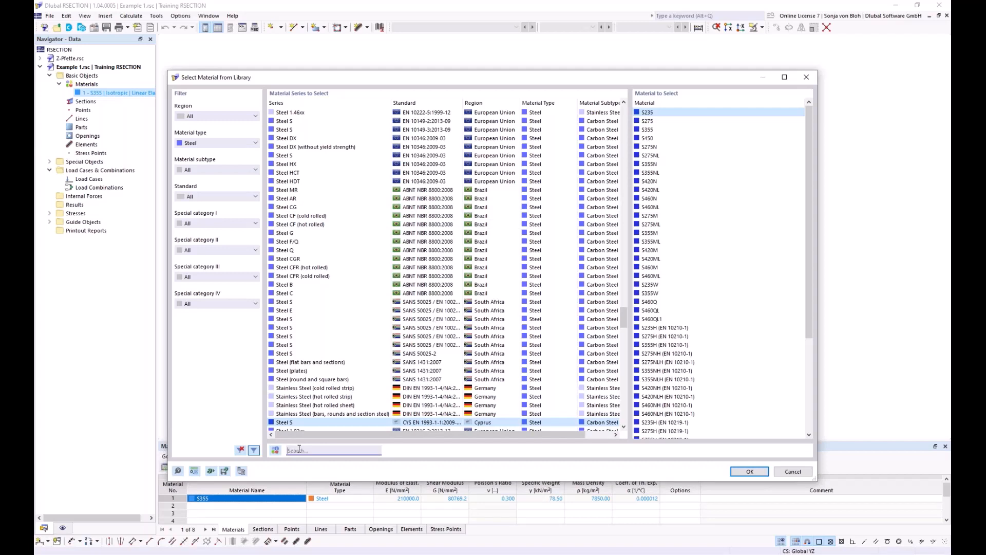
pyautogui.write('s 355')
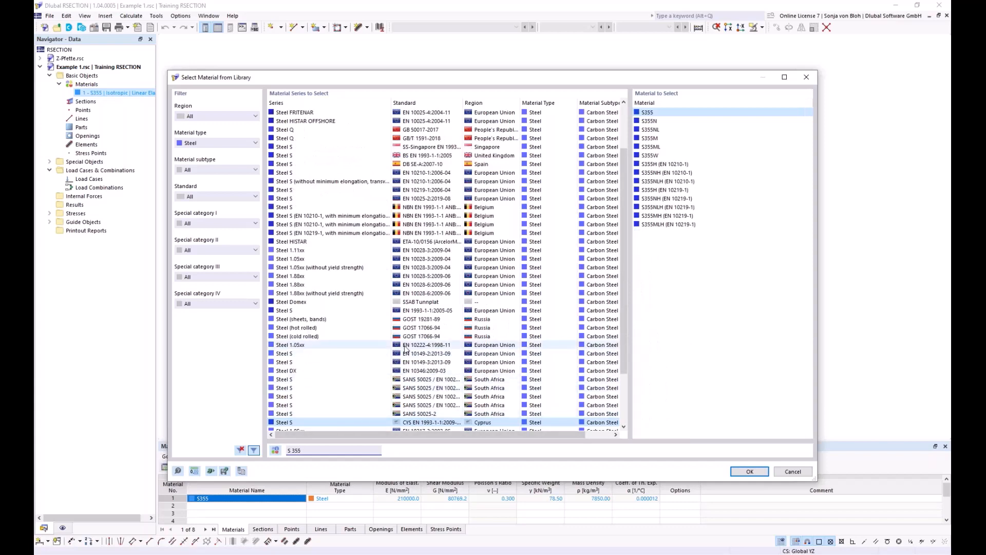
pyautogui.scroll(-2, 406, 348)
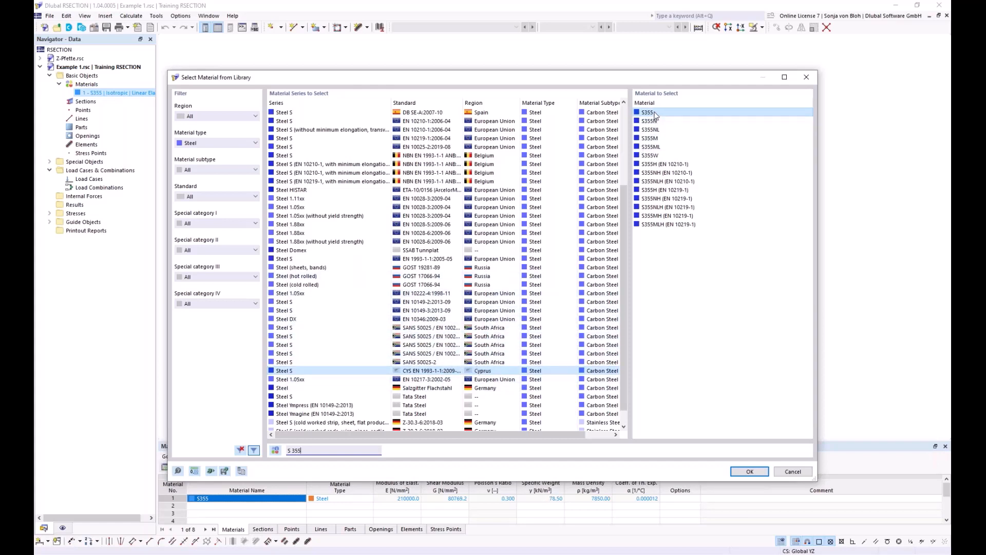
pyautogui.click(749, 472)
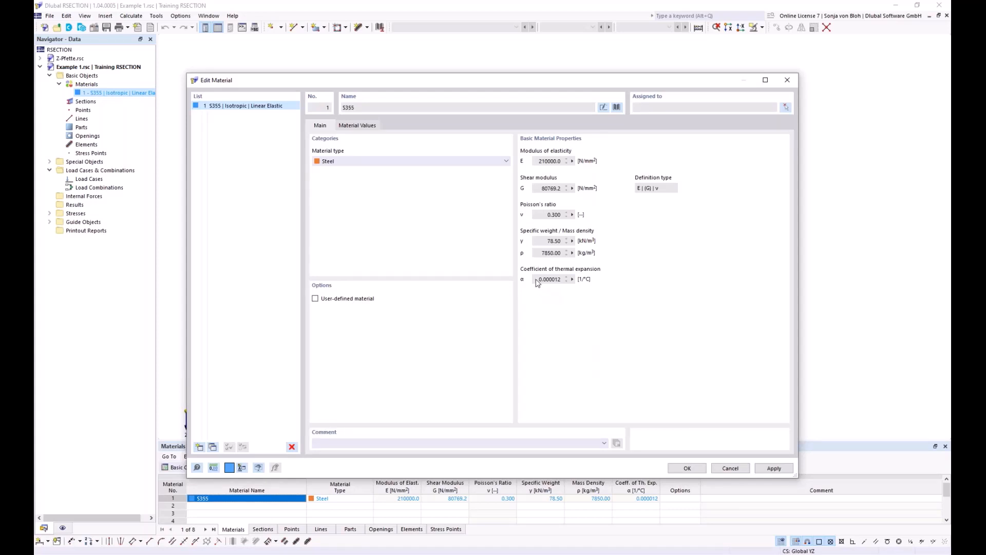
# Make S355 a user-defined material to view its material values, turn that option off again, and accept the material
pyautogui.click(316, 299)
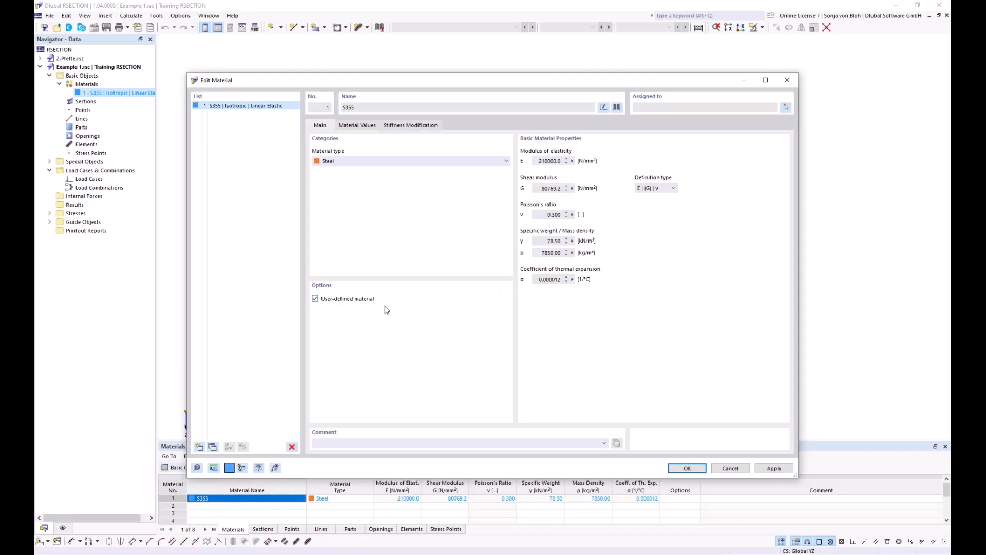
pyautogui.click(362, 129)
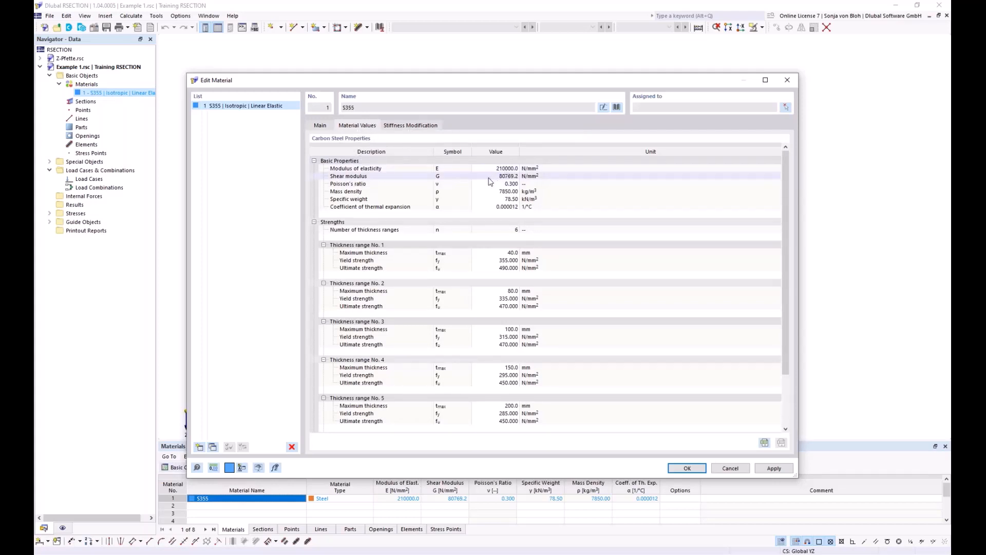
pyautogui.click(323, 126)
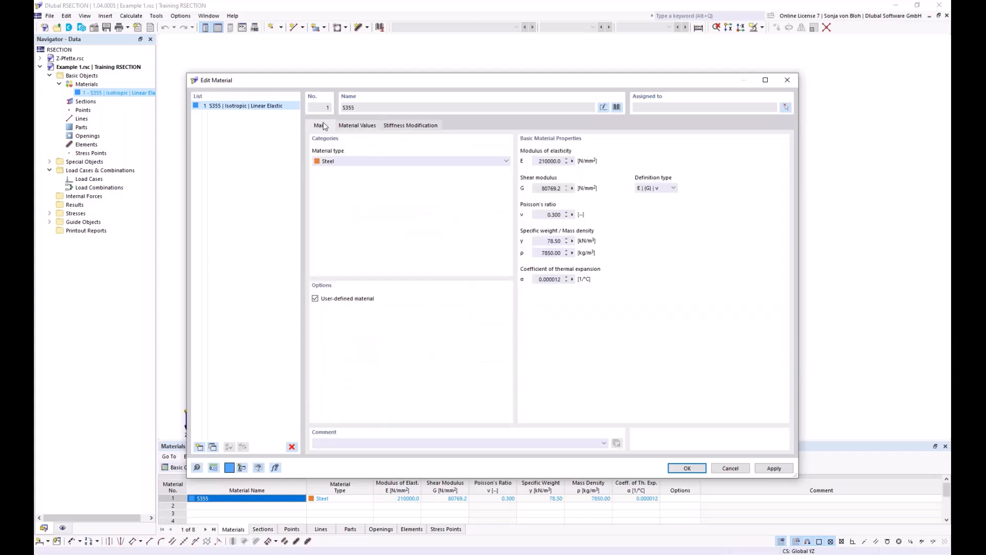
pyautogui.click(315, 299)
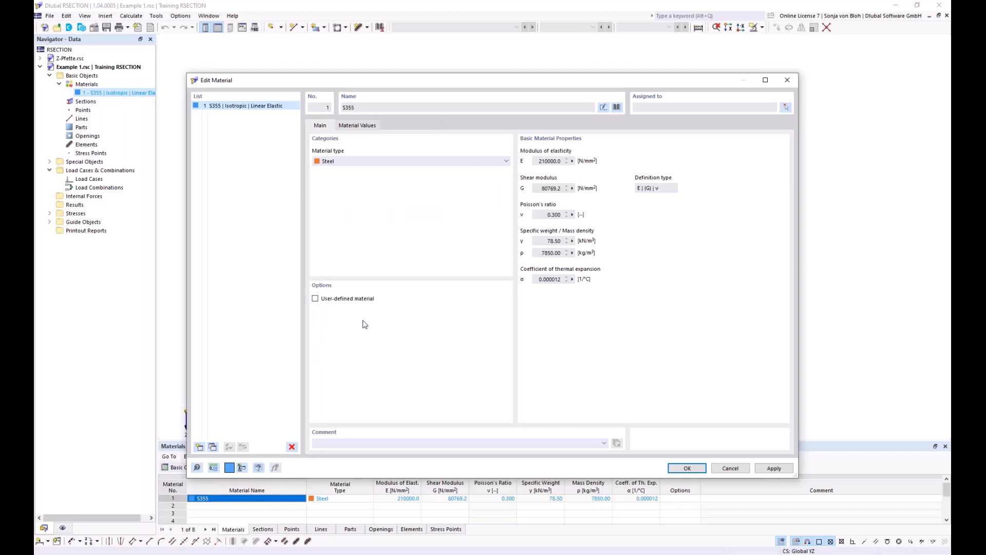
pyautogui.click(689, 468)
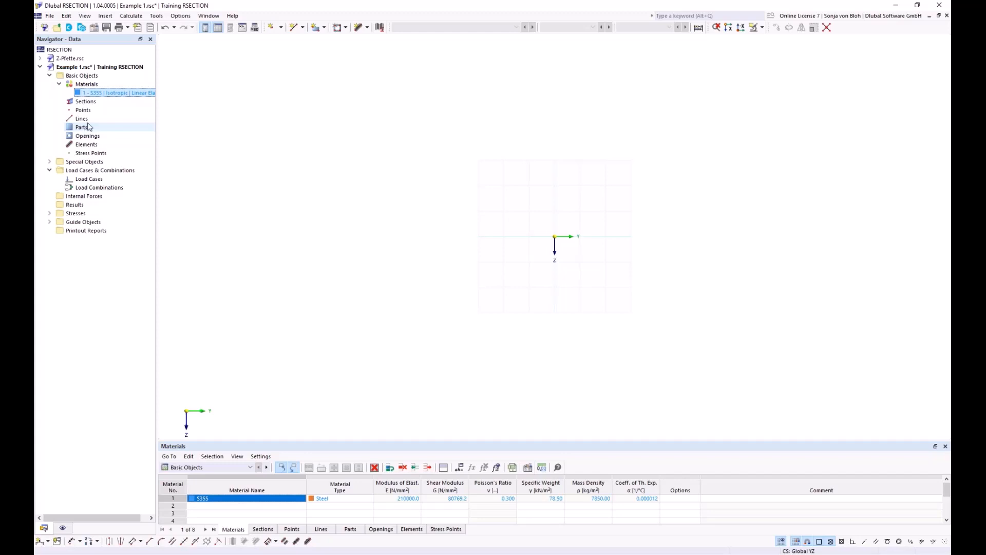
pyautogui.click(368, 28)
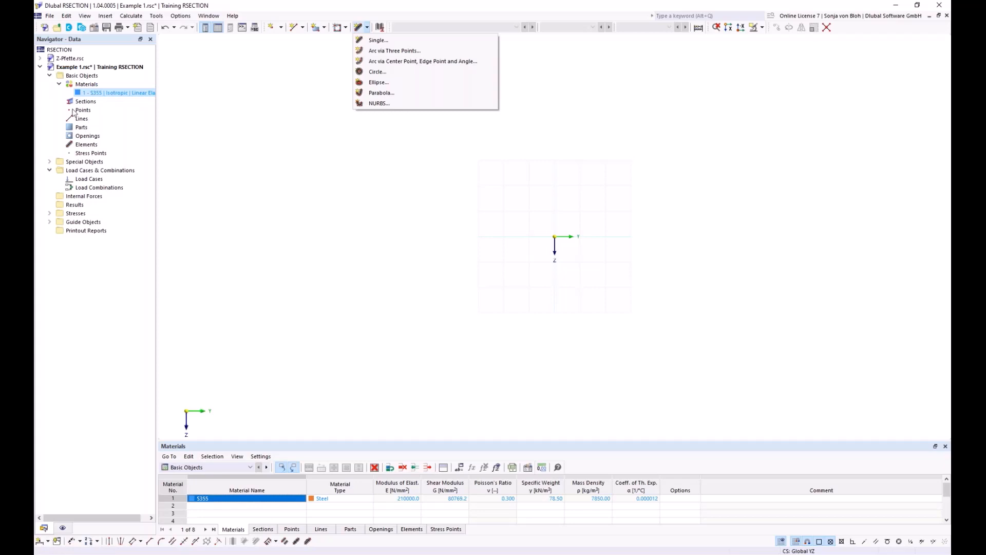
pyautogui.click(92, 146)
pyautogui.rightClick(93, 145)
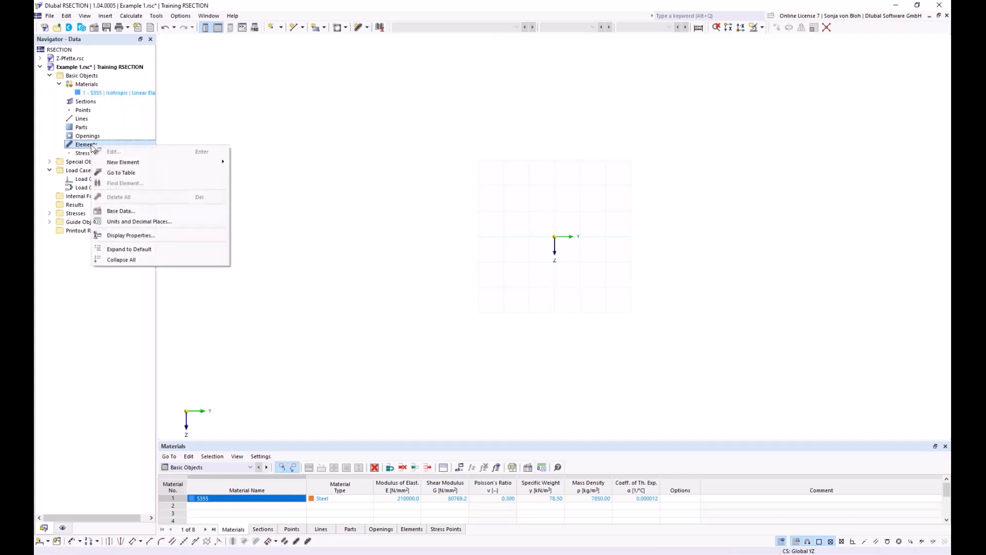
pyautogui.moveTo(122, 162)
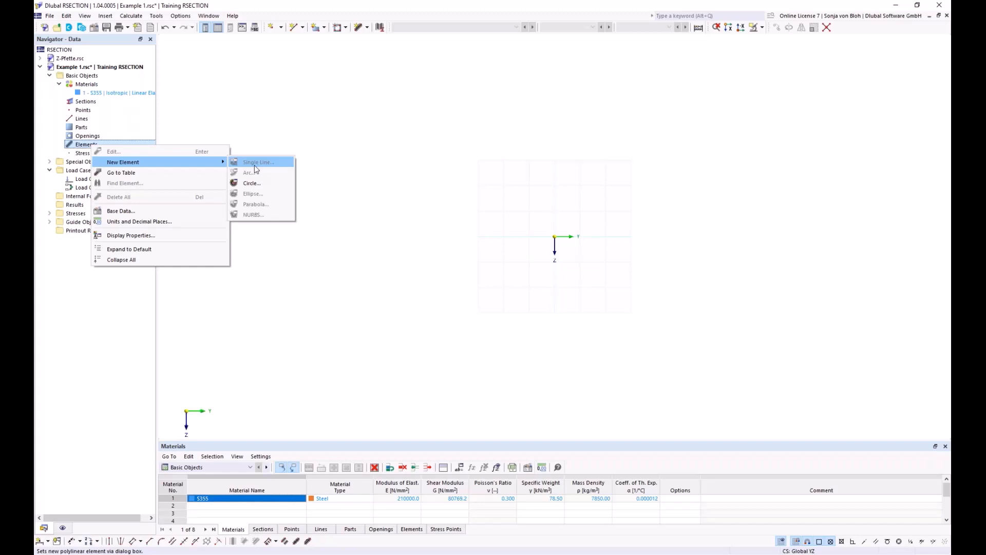
pyautogui.click(347, 160)
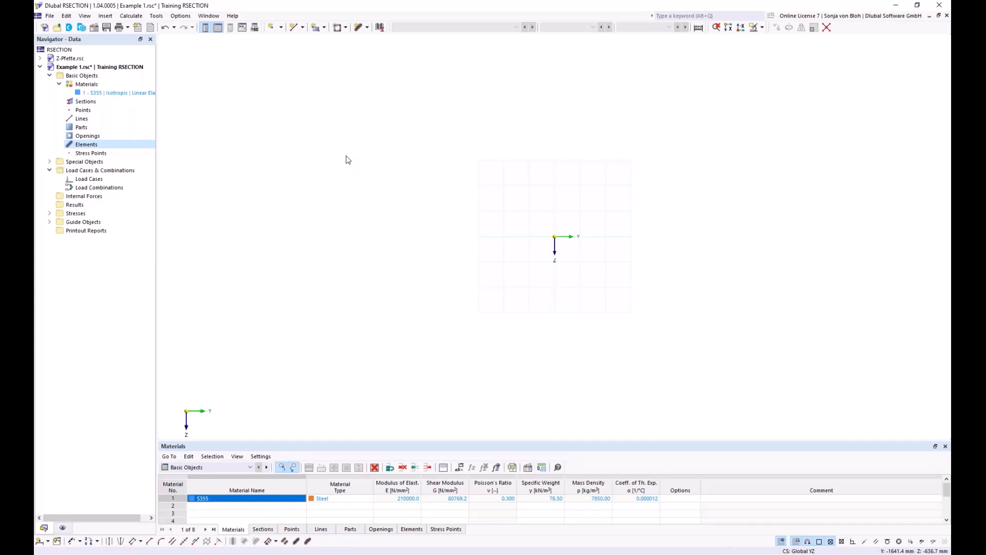
# Create a horizontal single-line element by length and direction, 150 mm long and 10.7 mm thick, starting at the coordinate origin
pyautogui.click(368, 29)
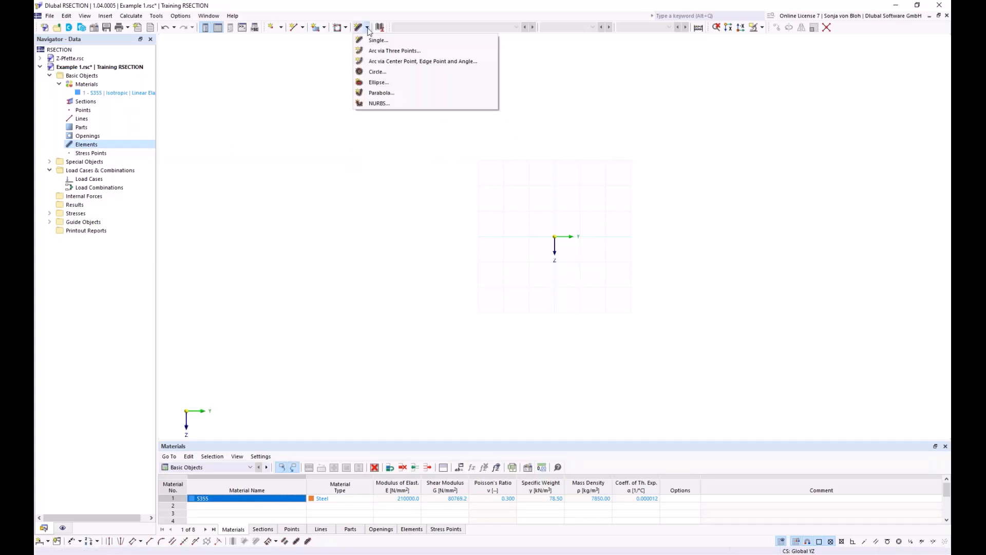
pyautogui.click(377, 40)
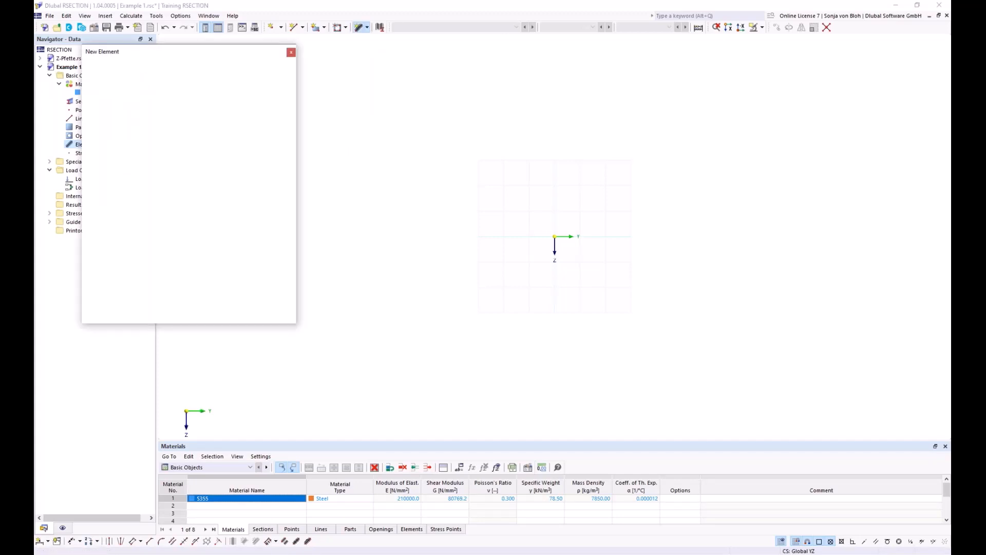
pyautogui.moveTo(149, 52); pyautogui.dragTo(303, 91)
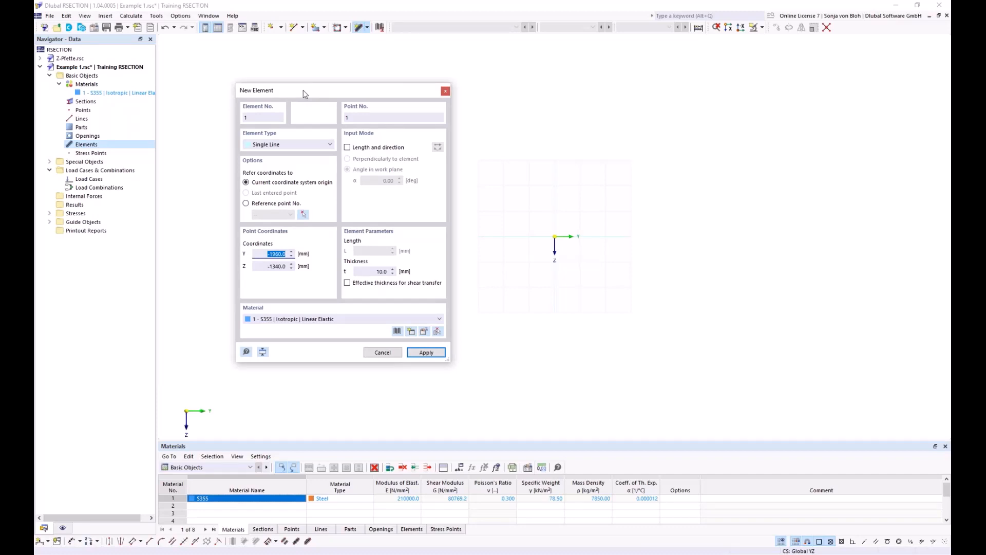
pyautogui.click(347, 148)
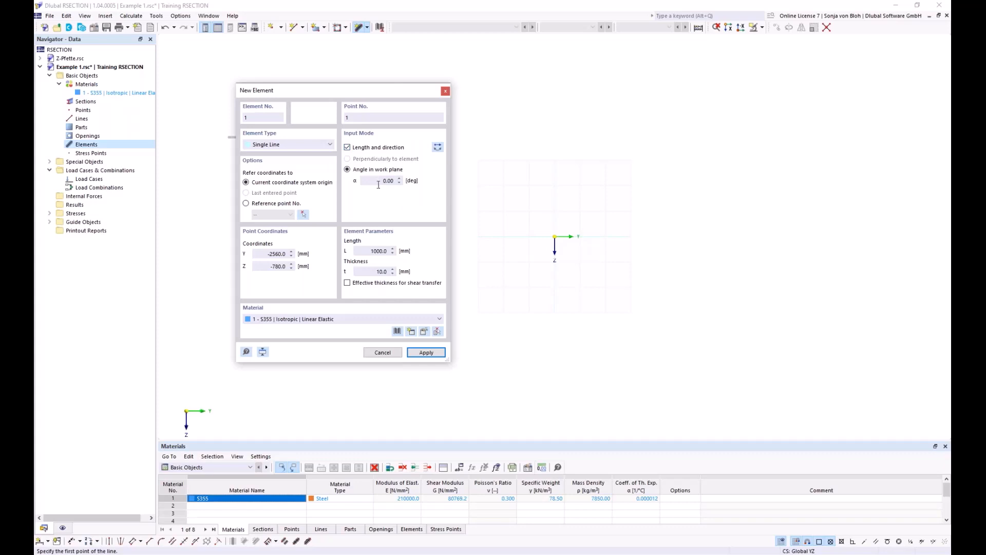
pyautogui.click(365, 252)
pyautogui.write('150')
pyautogui.click(370, 274)
pyautogui.write('10,7')
pyautogui.scroll(8, 580, 243)
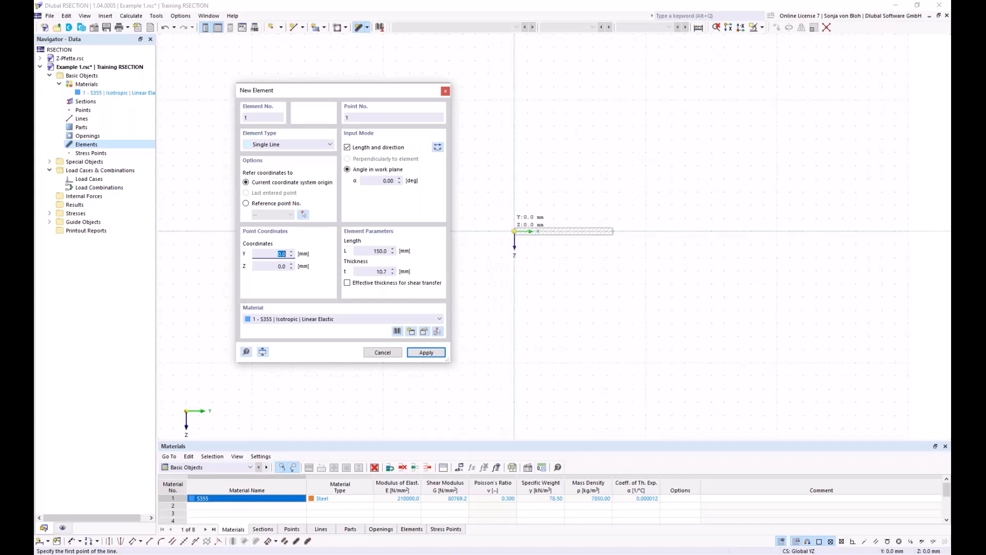
pyautogui.click(514, 231)
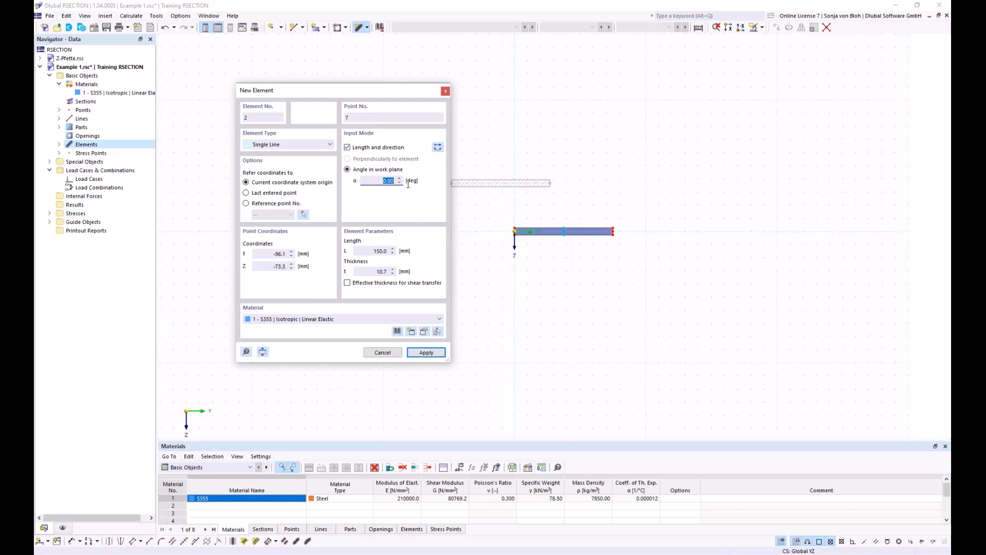
# Add a web element at 90° with reversed direction, 289.3 mm long and 7.1 mm thick, extending upward from the horizontal element's midpoint
pyautogui.click(378, 181)
pyautogui.write('90')
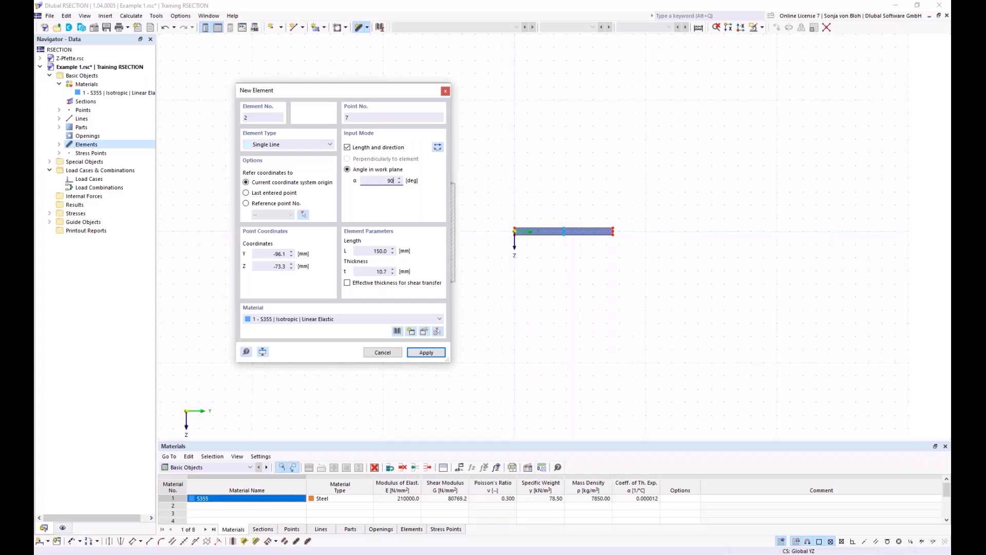
pyautogui.click(437, 147)
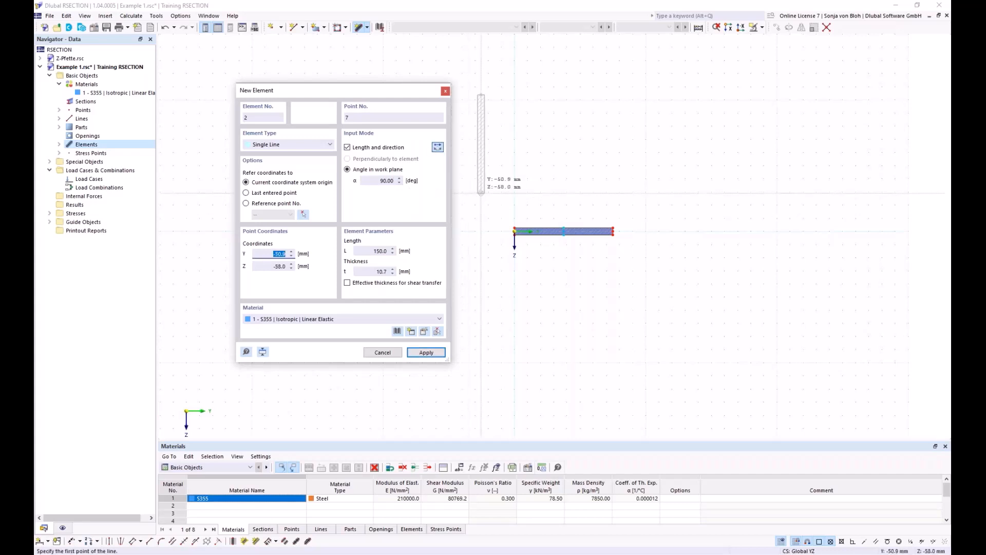
pyautogui.click(373, 250)
pyautogui.write('285')
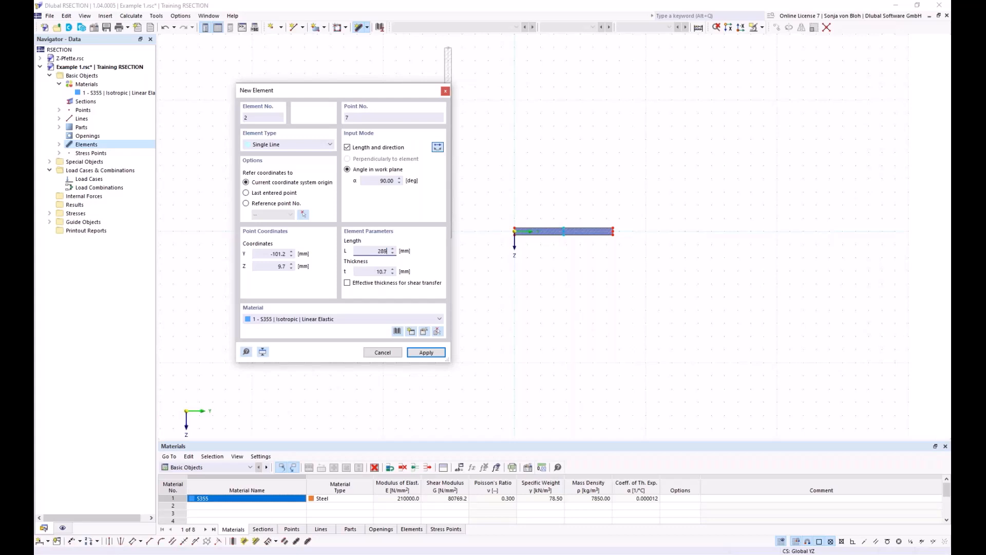
pyautogui.write(',3')
pyautogui.press('Tab')
pyautogui.write('7,')
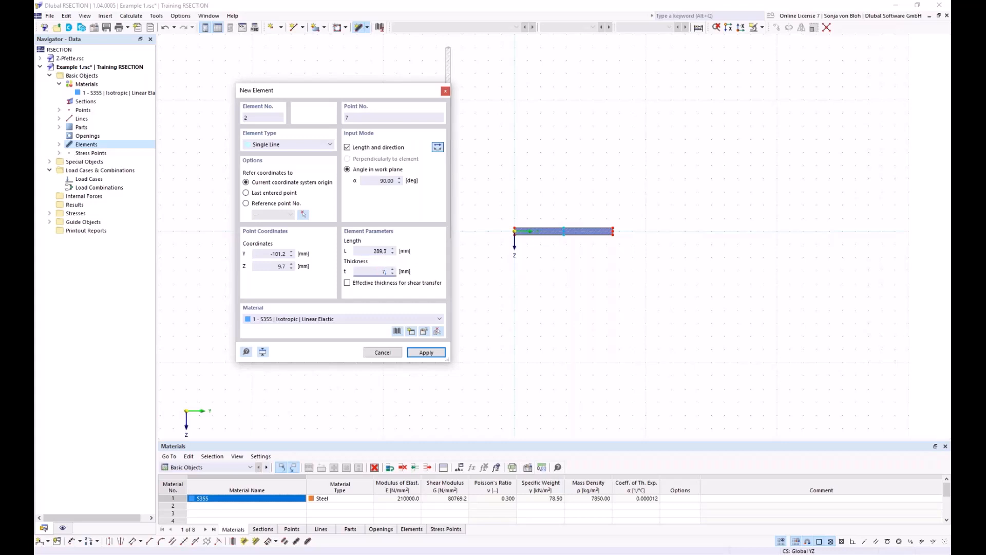
pyautogui.write('1')
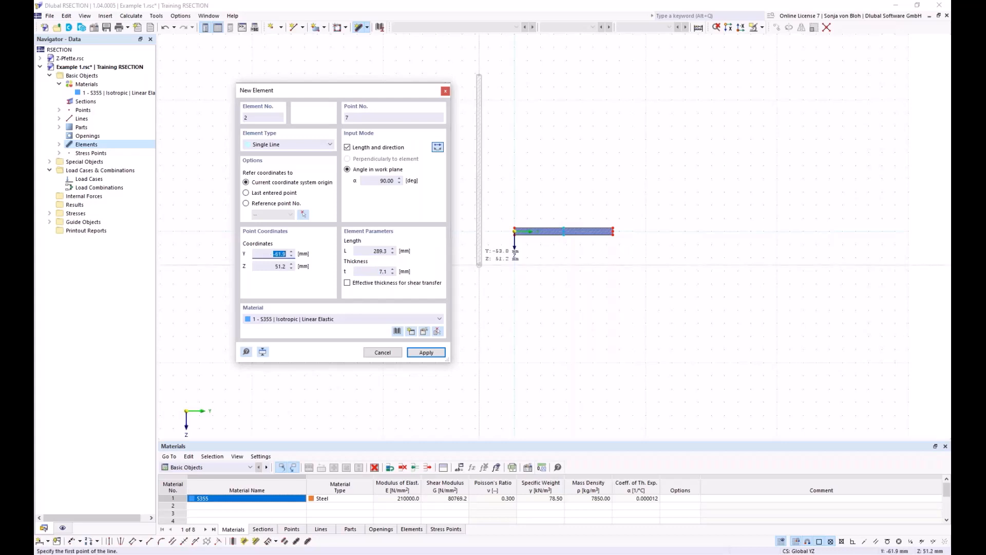
pyautogui.scroll(3, 564, 285)
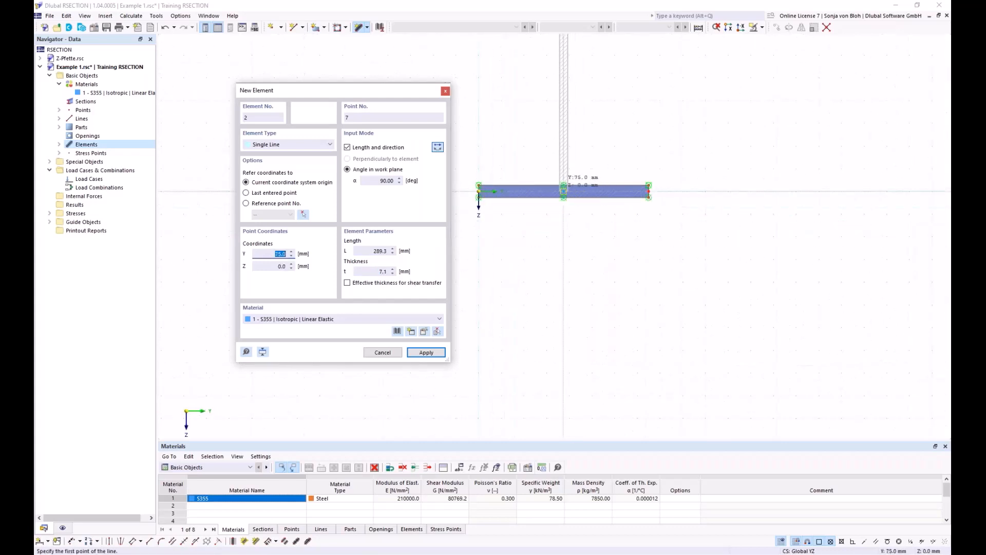
pyautogui.click(564, 191)
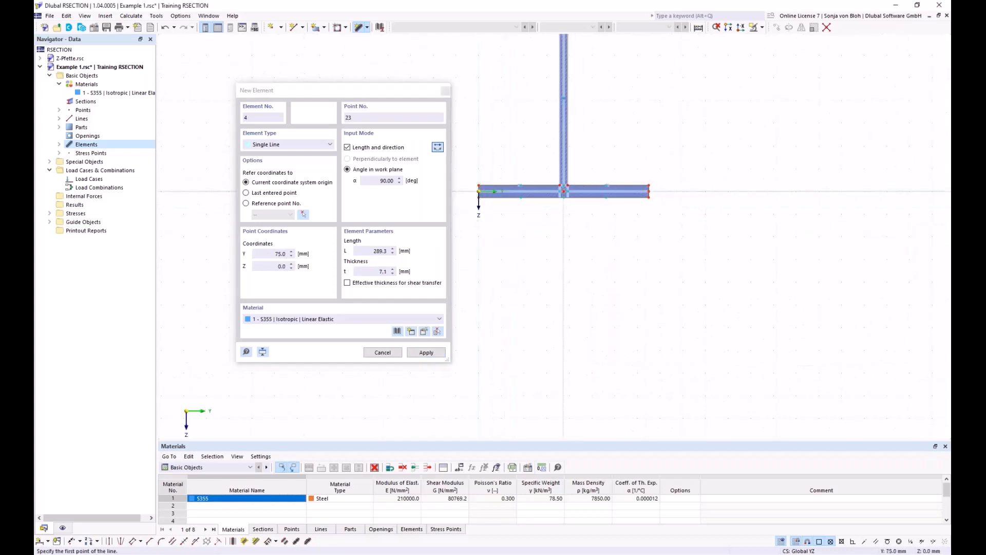
# Add a reversed single-line element at 0°, 75 mm long and 10.7 mm thick, starting at the web's upper end
pyautogui.scroll(-3, 594, 308)
pyautogui.moveTo(594, 310); pyautogui.dragTo(589, 375, button='middle')
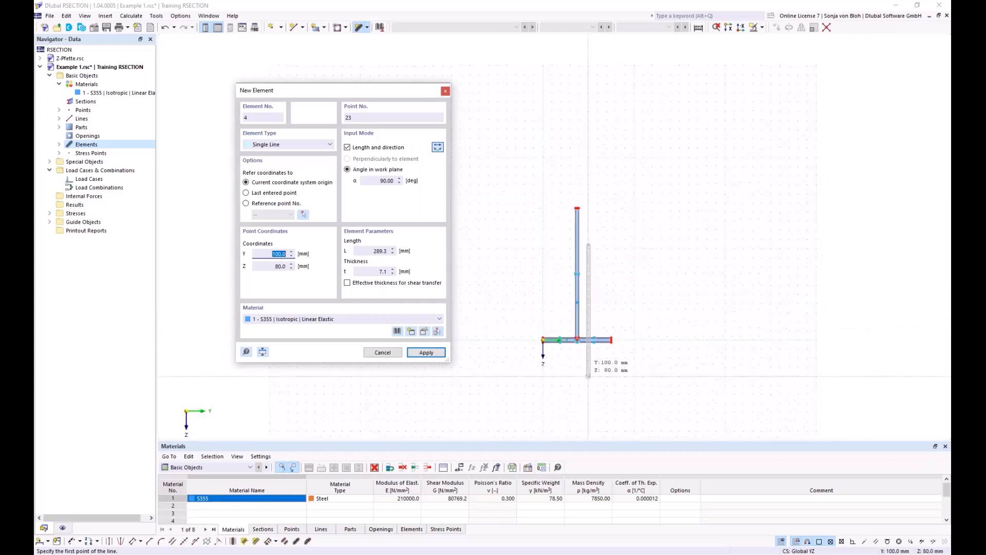
pyautogui.scroll(2, 594, 276)
pyautogui.moveTo(599, 300); pyautogui.dragTo(607, 281, button='middle')
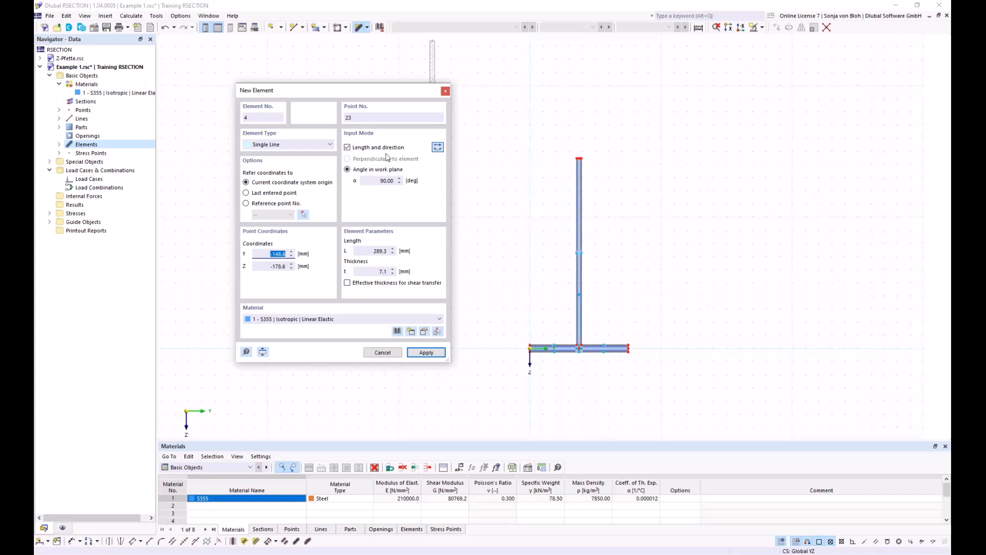
pyautogui.click(385, 180)
pyautogui.write('0')
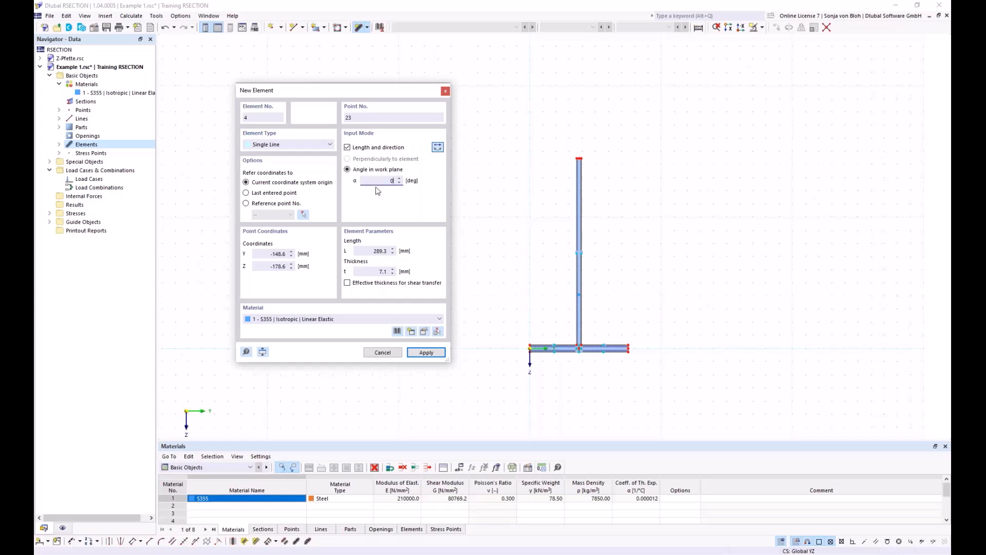
pyautogui.click(385, 251)
pyautogui.write('75')
pyautogui.press('Tab')
pyautogui.write('10')
pyautogui.write(',7')
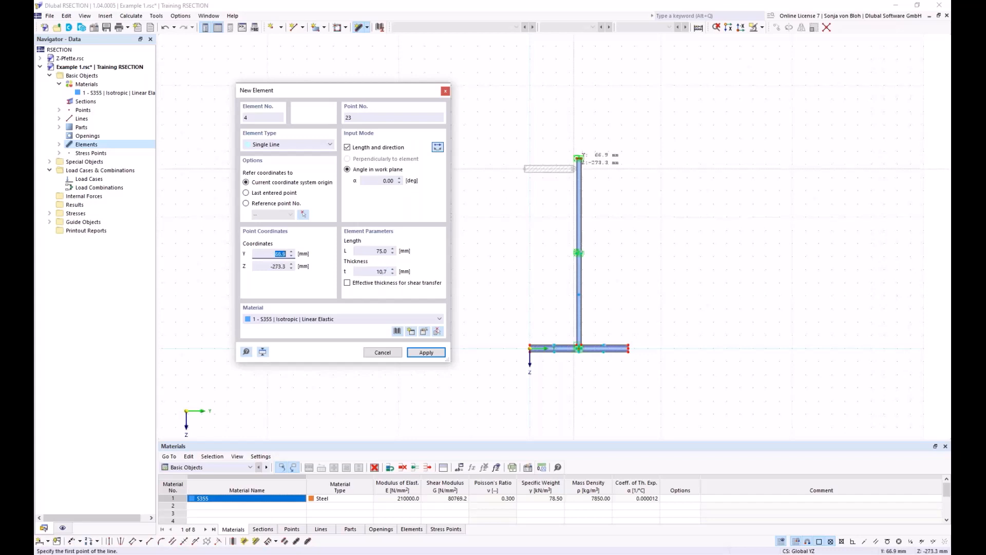
pyautogui.scroll(4, 596, 144)
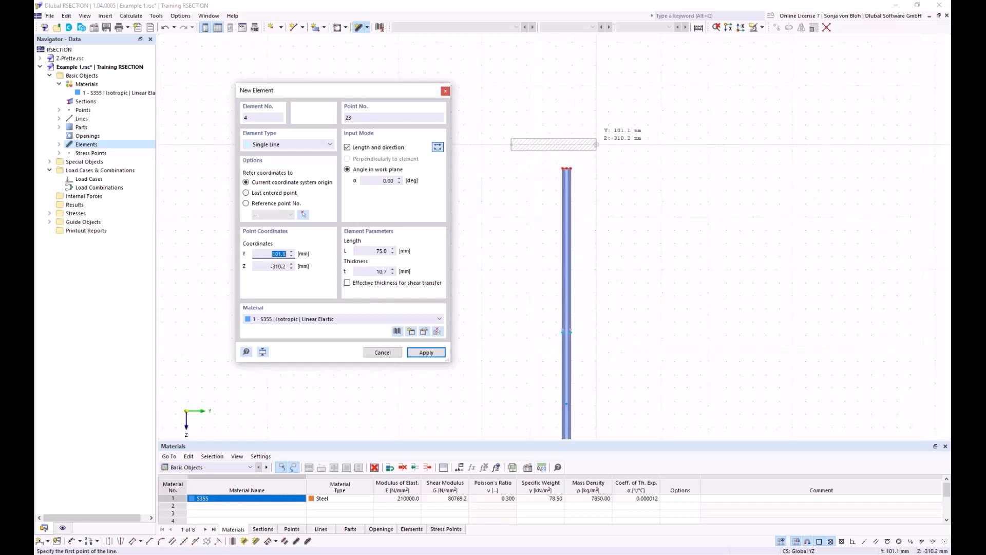
pyautogui.click(561, 173)
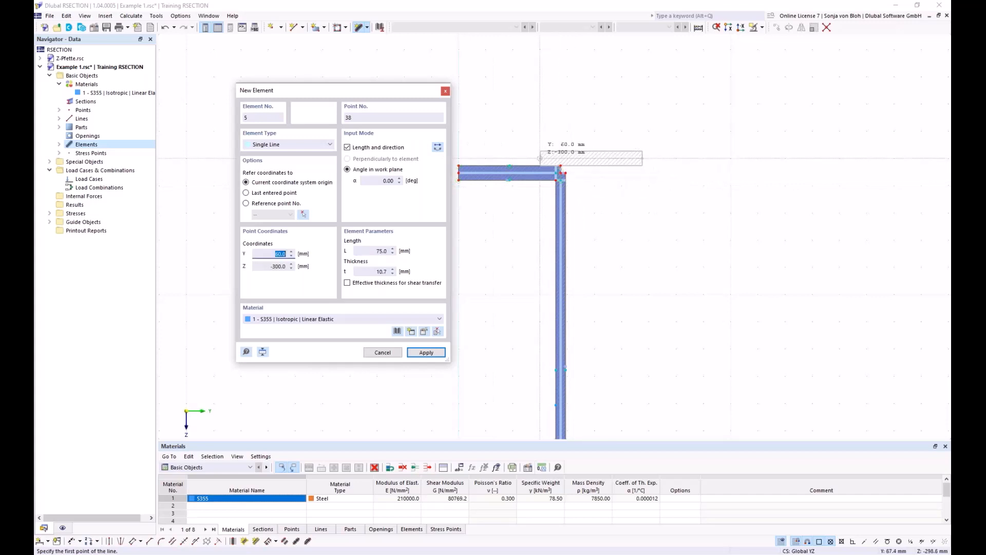
# Add a matching 75 mm element from the web's upper end in the non-reversed direction and finish creating elements
pyautogui.scroll(3, 560, 177)
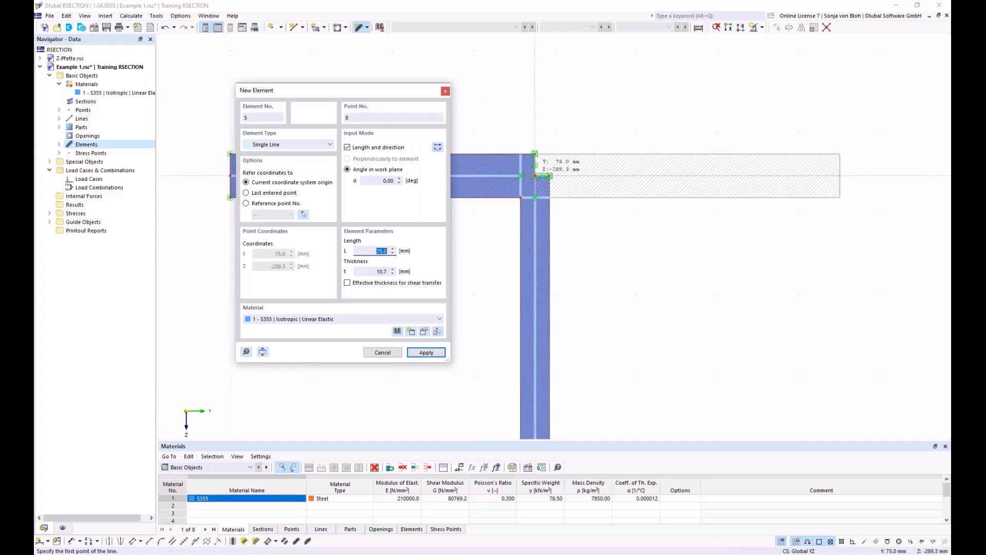
pyautogui.click(543, 176)
pyautogui.scroll(-3, 529, 176)
pyautogui.scroll(-2, 531, 229)
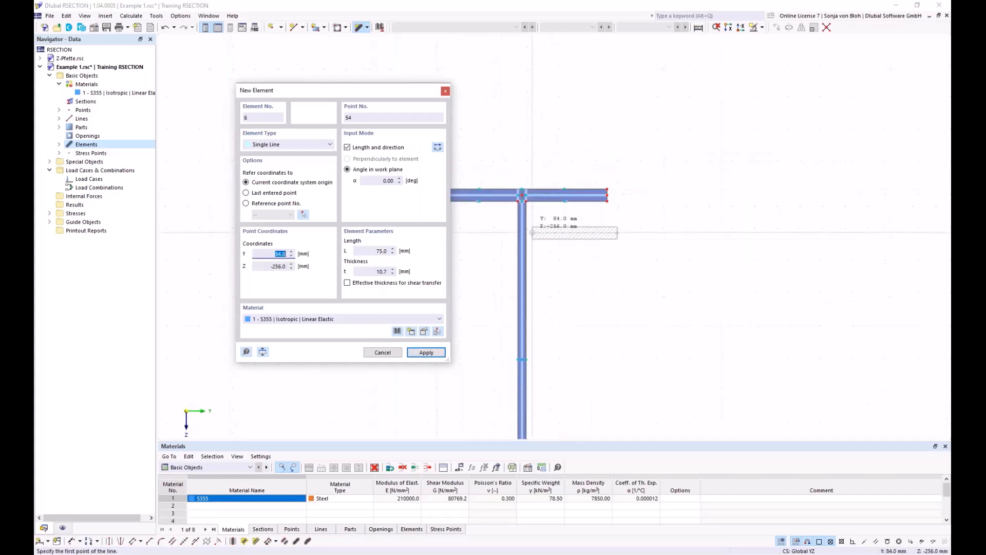
pyautogui.moveTo(581, 264); pyautogui.dragTo(612, 152, button='middle')
pyautogui.scroll(-1, 611, 153)
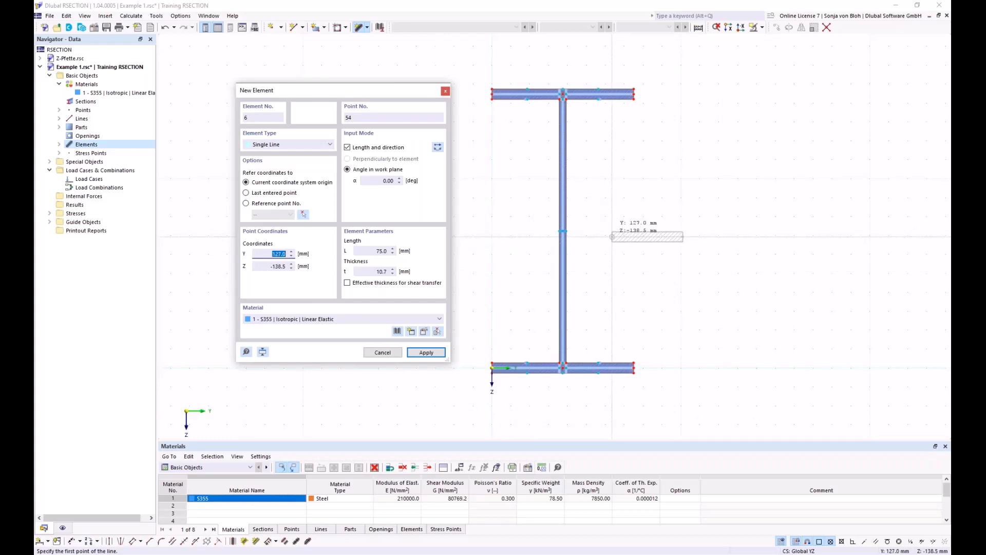
pyautogui.press('Escape')
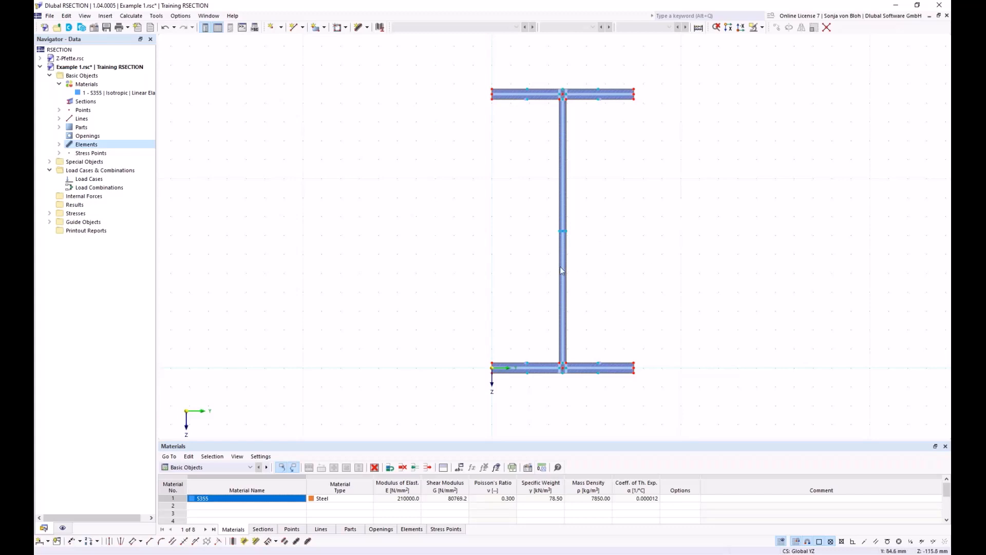
# Create a round corner with a 15 mm radius between the upper flange's left underside and the web
pyautogui.click(161, 543)
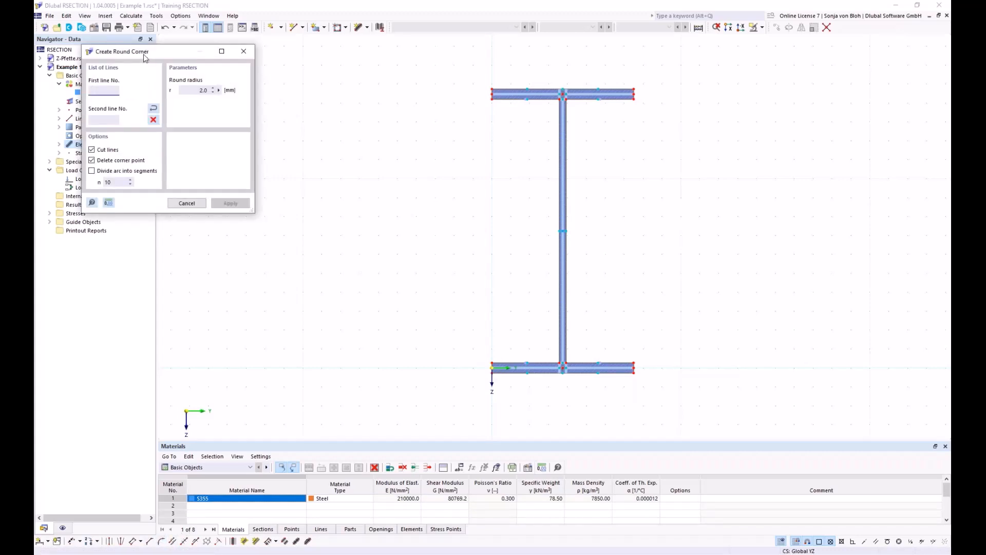
pyautogui.moveTo(143, 54); pyautogui.dragTo(274, 82)
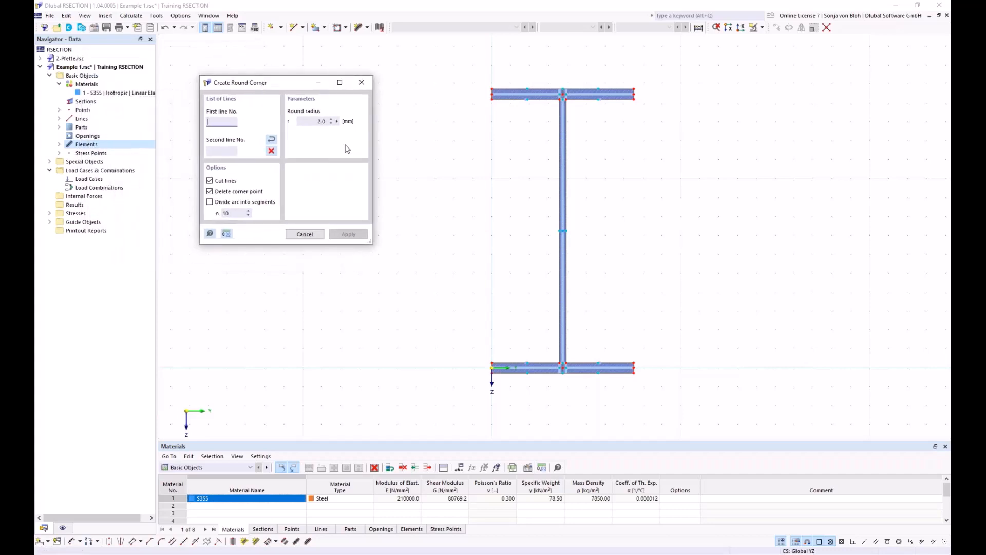
pyautogui.click(322, 121)
pyautogui.write('15')
pyautogui.scroll(5, 574, 110)
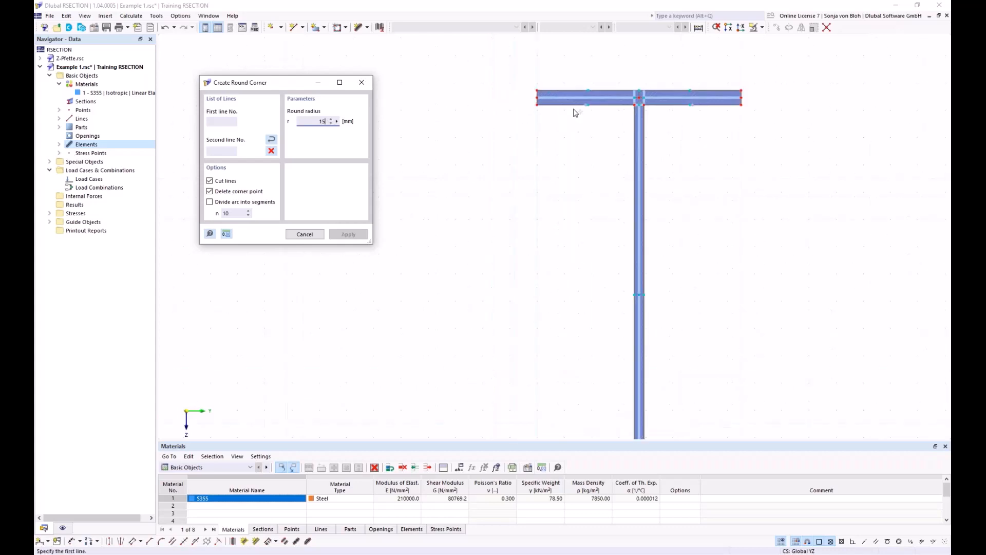
pyautogui.scroll(3, 538, 220)
pyautogui.click(549, 178)
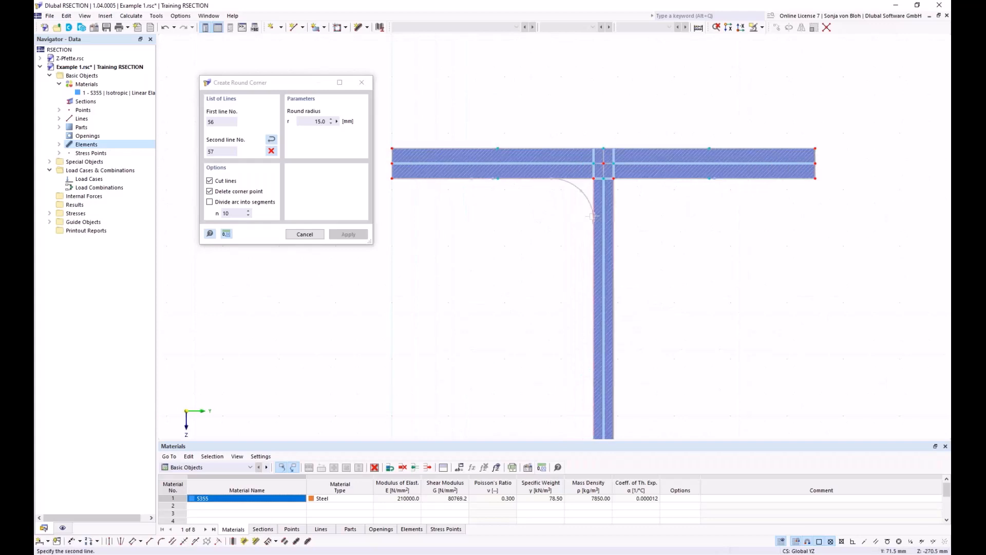
pyautogui.click(593, 215)
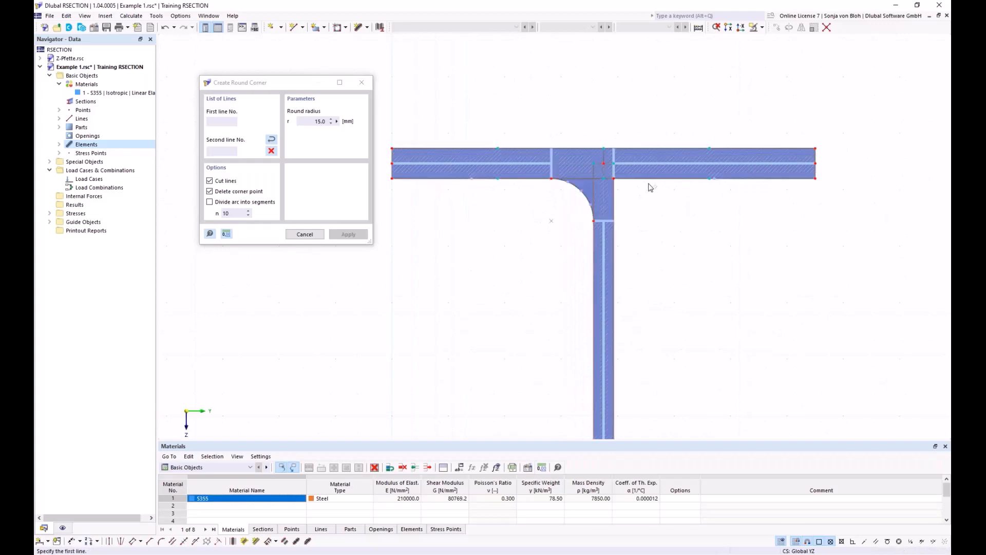
# Round the corner between the upper flange's right underside and the web with the same radius, and end the command
pyautogui.click(615, 211)
pyautogui.scroll(-4, 565, 216)
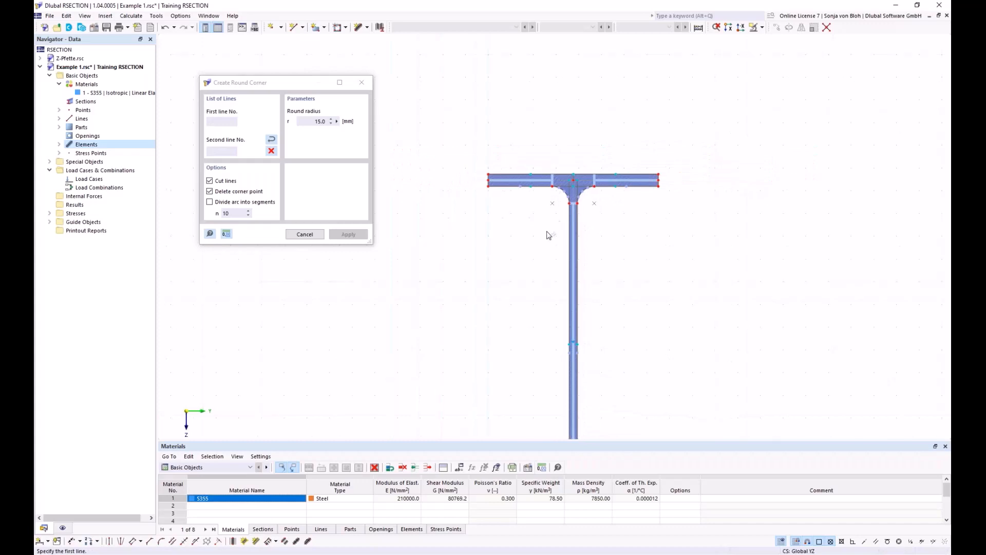
pyautogui.scroll(-3, 517, 292)
pyautogui.moveTo(516, 295); pyautogui.dragTo(500, 188, button='middle')
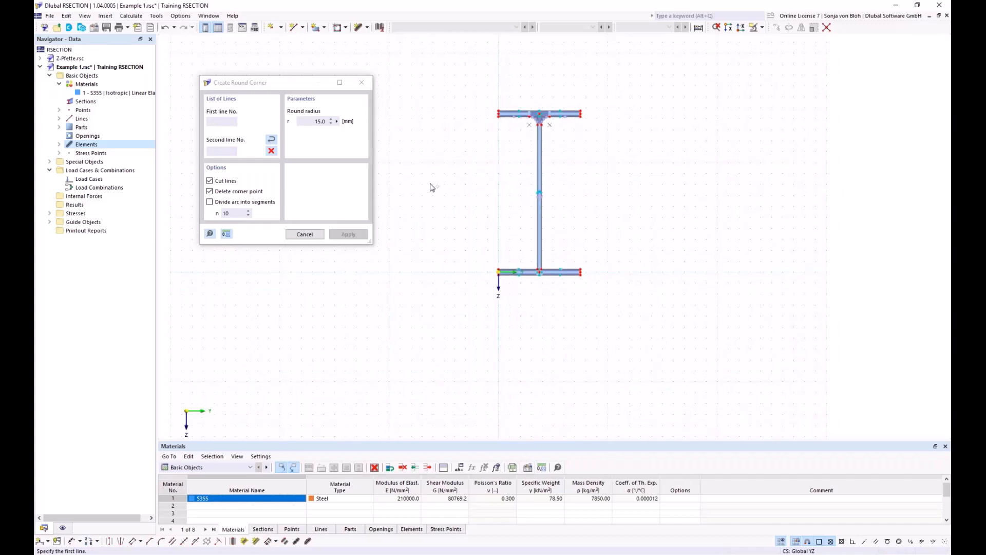
pyautogui.press('Escape')
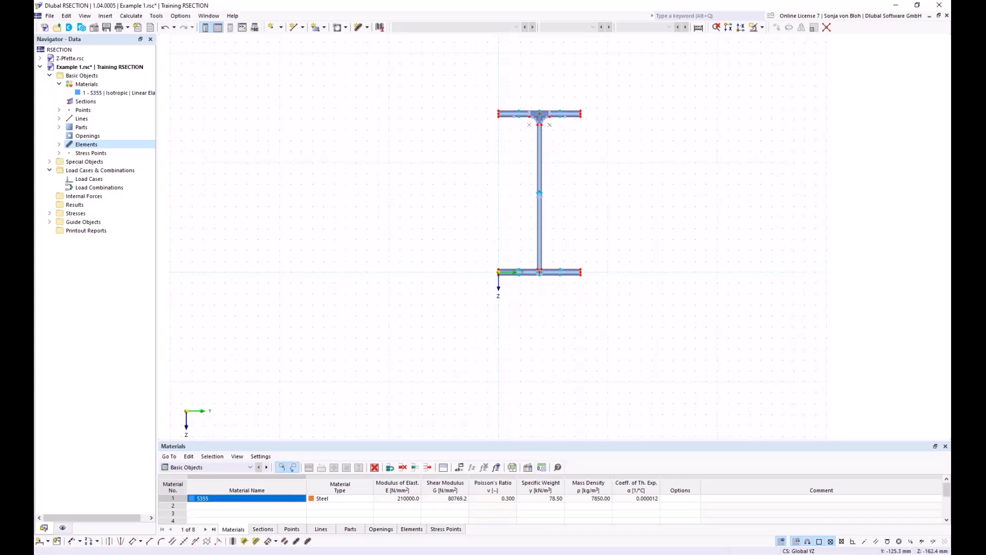
pyautogui.moveTo(445, 176); pyautogui.dragTo(417, 225, button='middle')
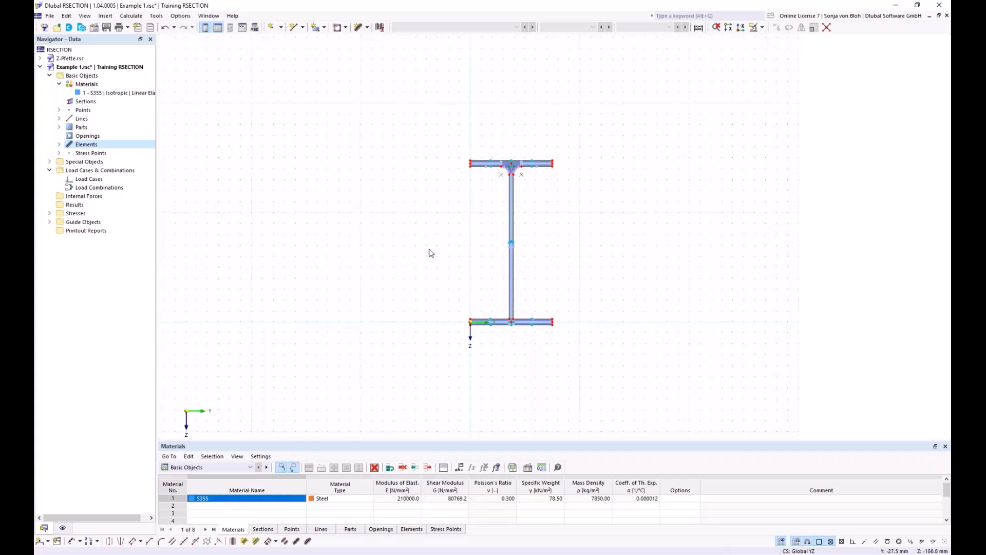
# Set up an angled corner of type Edge and Angle with edge length L1 6*sqrt(2) mm and angle 45°
pyautogui.scroll(-1, 378, 303)
pyautogui.click(149, 544)
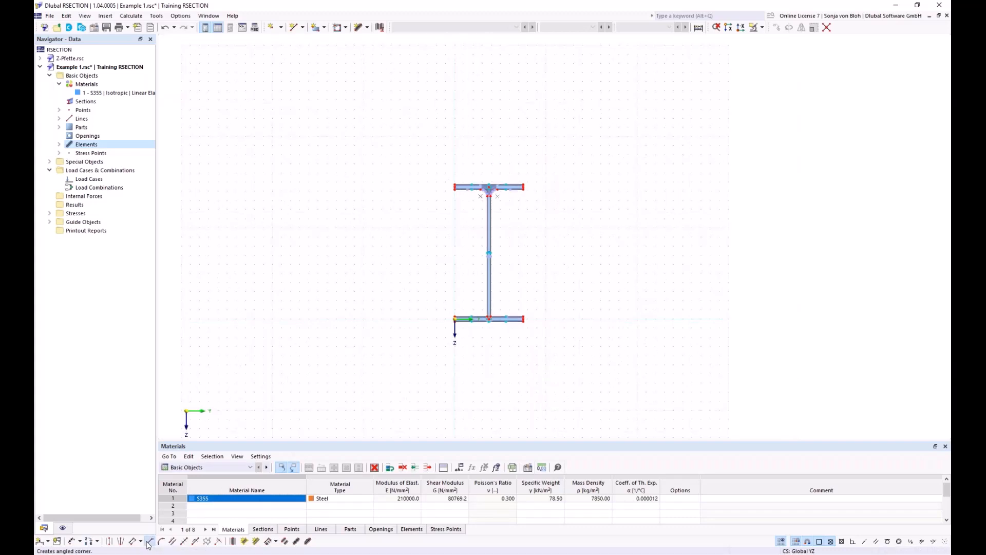
pyautogui.moveTo(150, 56); pyautogui.dragTo(250, 97)
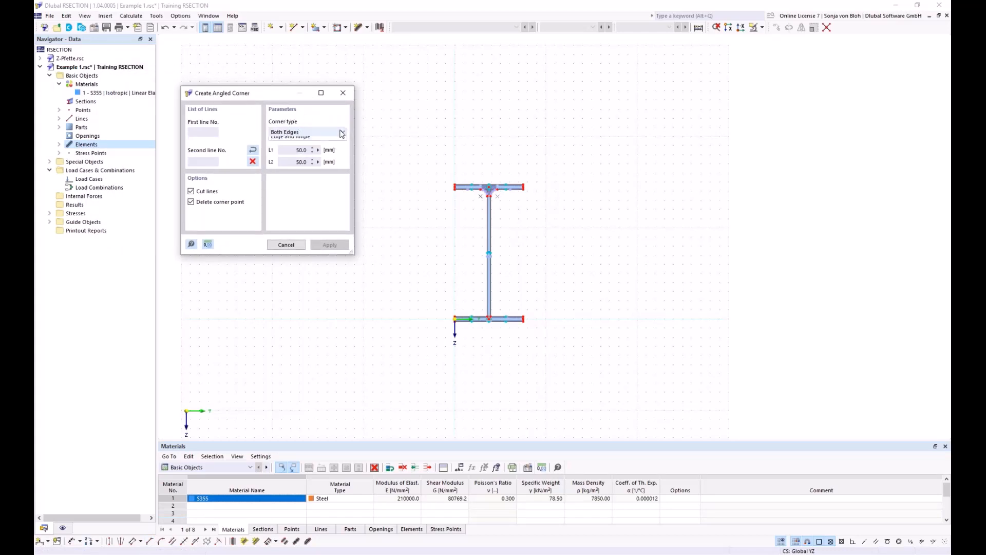
pyautogui.click(342, 133)
pyautogui.click(334, 119)
pyautogui.click(324, 132)
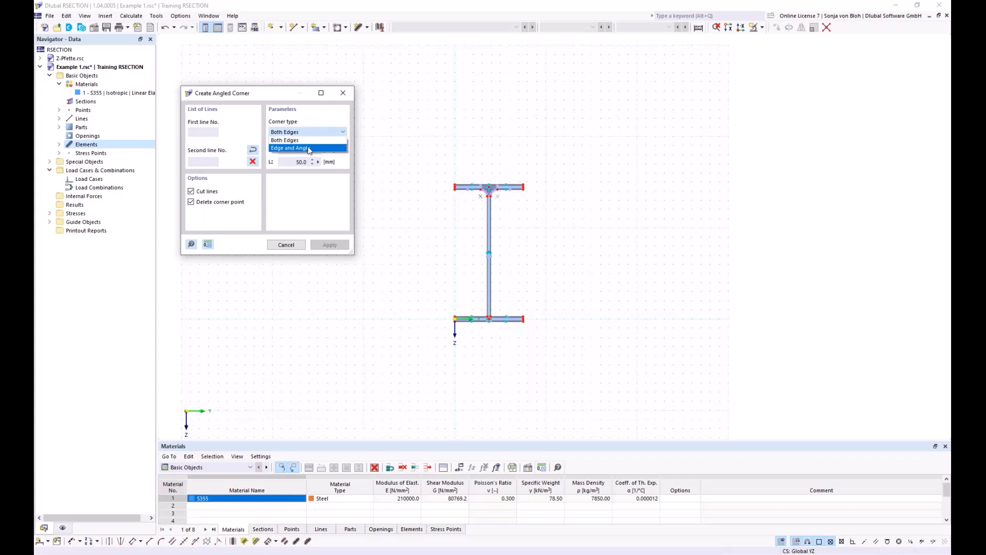
pyautogui.click(309, 149)
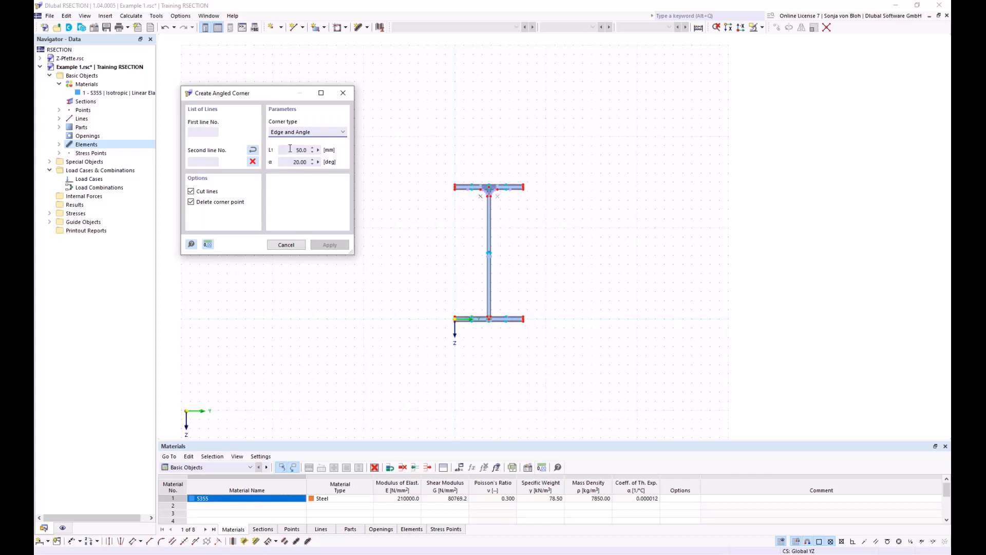
pyautogui.moveTo(291, 149); pyautogui.dragTo(313, 150)
pyautogui.write('6*sqrt(2')
pyautogui.click(290, 163)
pyautogui.moveTo(285, 162); pyautogui.dragTo(315, 164)
pyautogui.write('45')
# Create the angled corners between the lower flange's top edges and both sides of the web
pyautogui.scroll(5, 463, 319)
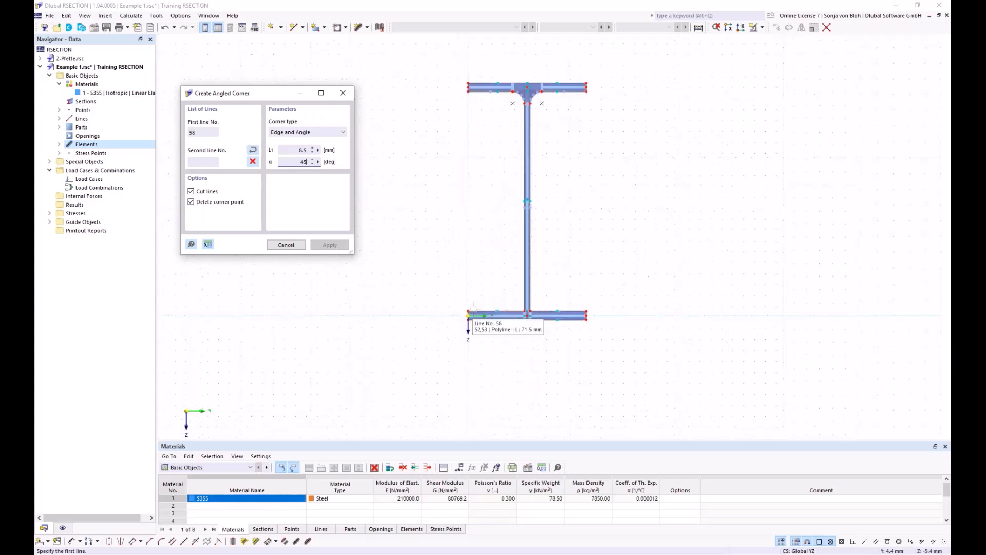
pyautogui.click(508, 311)
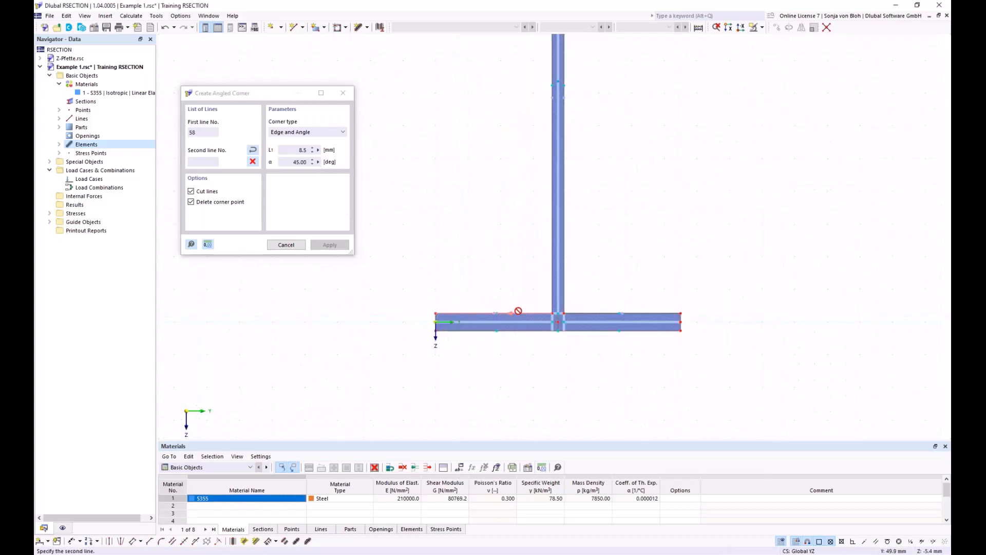
pyautogui.click(551, 295)
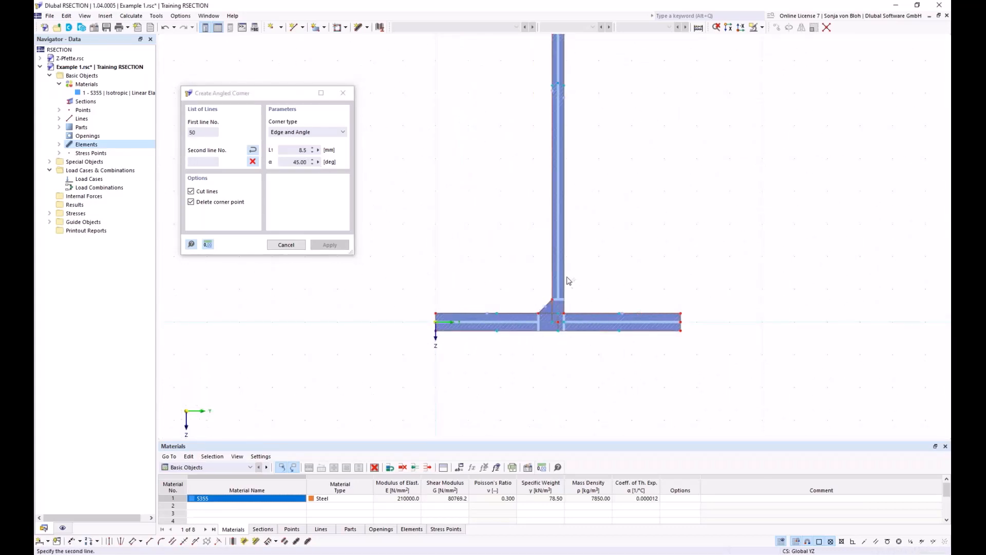
pyautogui.click(563, 298)
pyautogui.press('Escape')
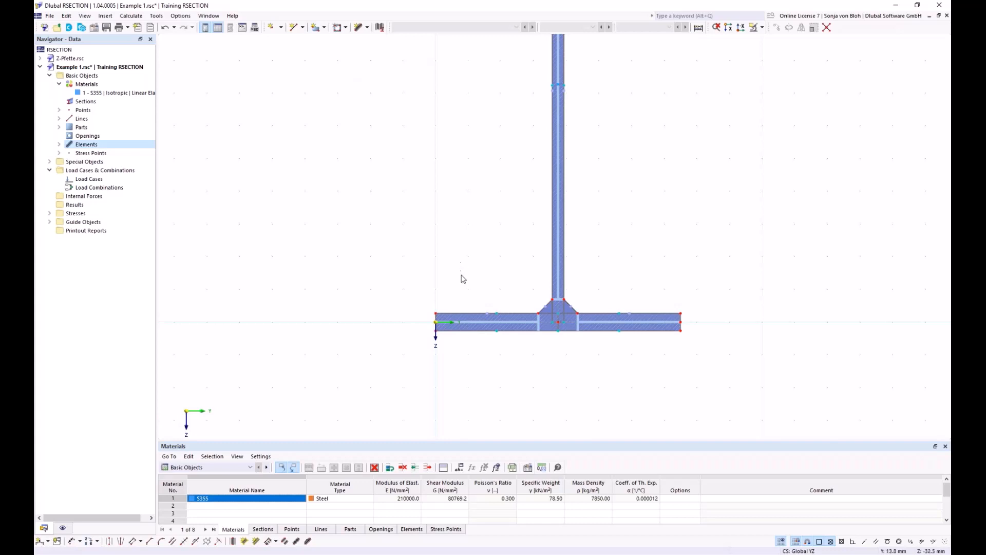
pyautogui.scroll(-3, 555, 242)
pyautogui.moveTo(551, 164); pyautogui.dragTo(523, 254, button='middle')
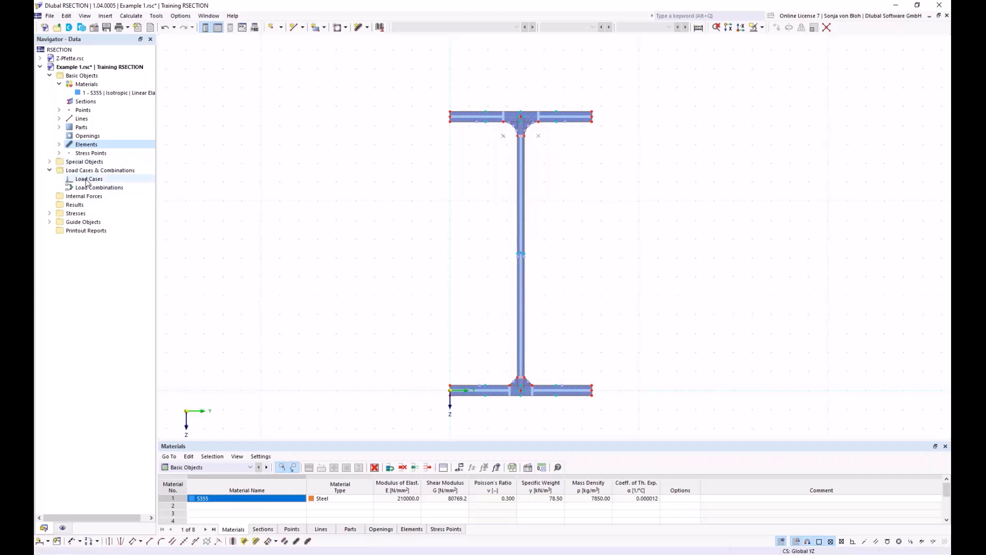
# Create two permanent load cases, naming LC1 N and LC2 M
pyautogui.rightClick(87, 180)
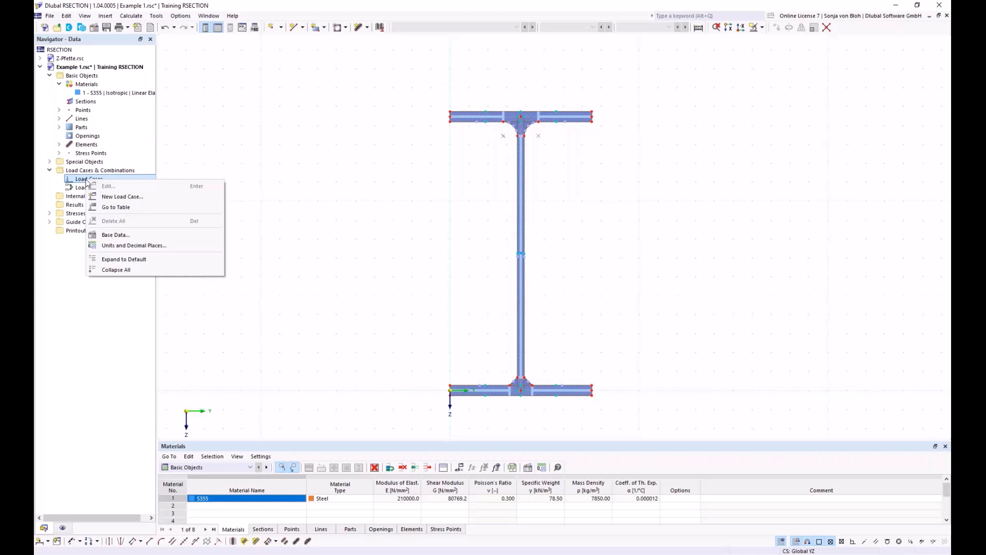
pyautogui.click(119, 198)
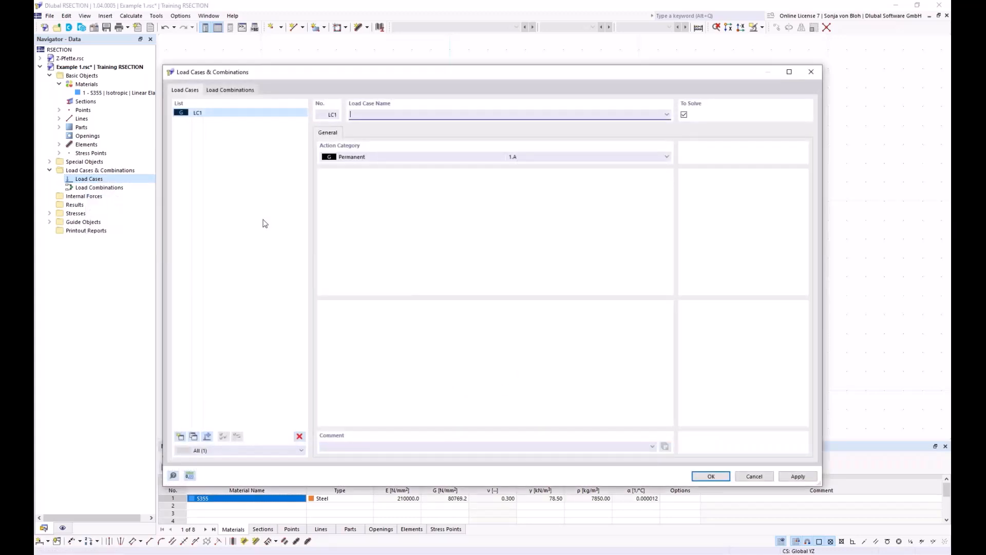
pyautogui.write('N')
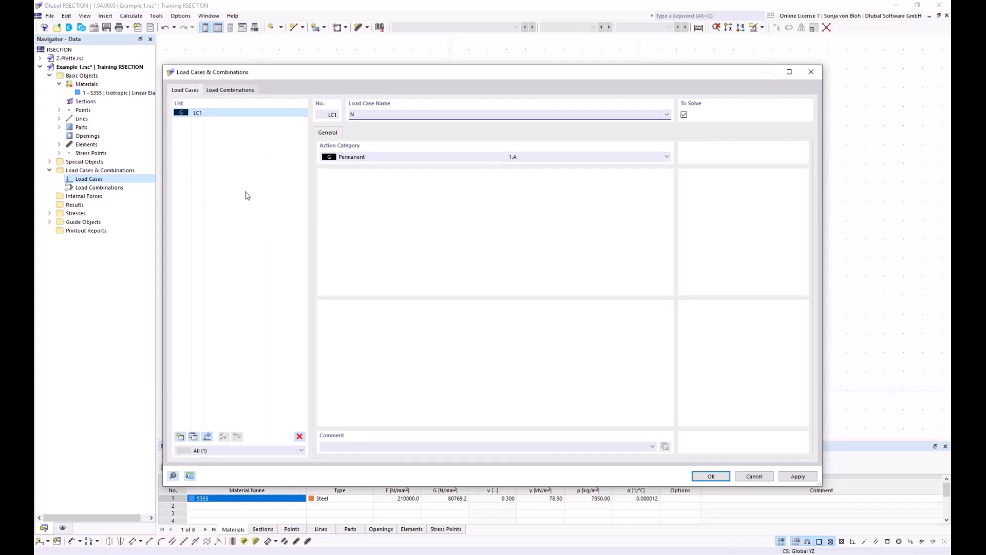
pyautogui.click(180, 438)
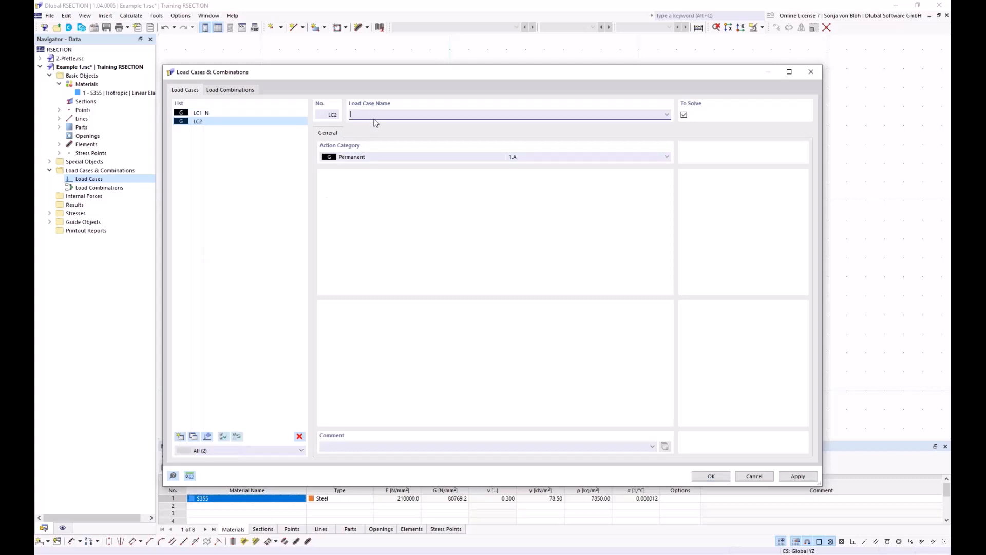
pyautogui.write('M')
# Create load combination CO1 and assign both load cases, LC1 and LC2, to it
pyautogui.click(250, 92)
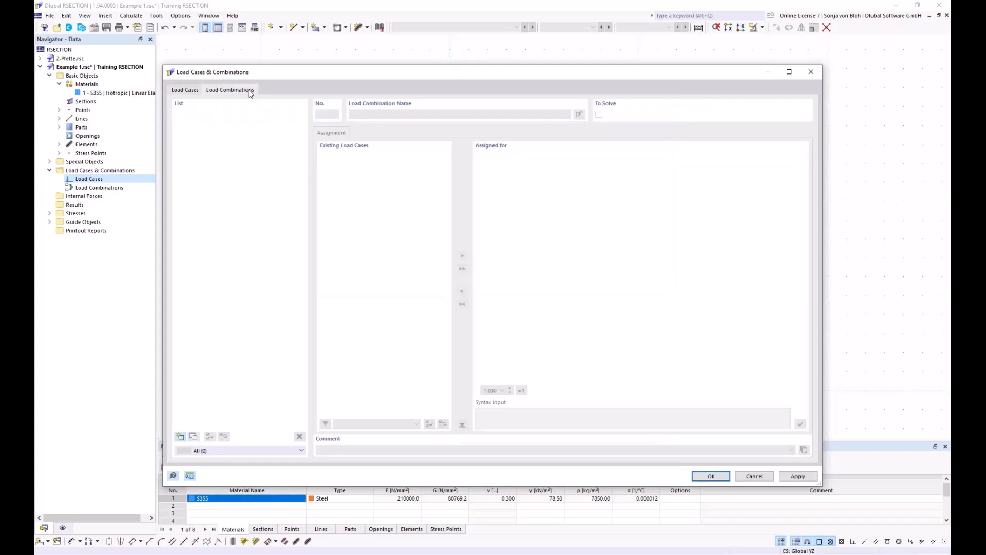
pyautogui.click(180, 437)
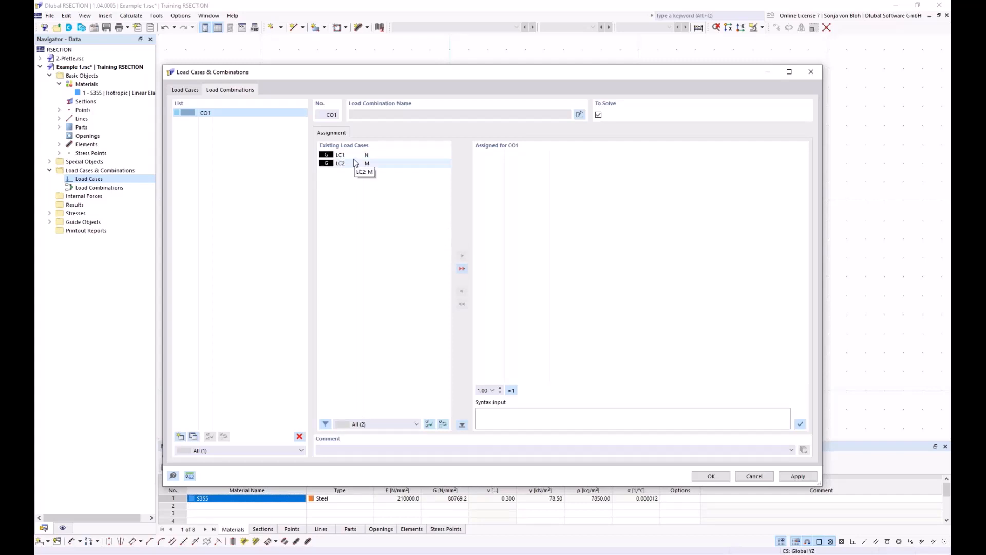
pyautogui.click(462, 268)
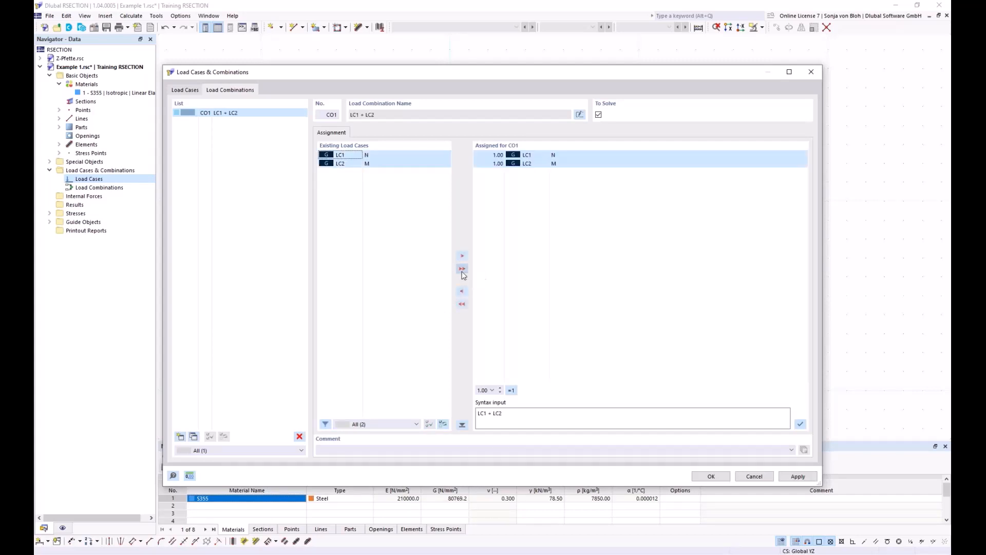
# Review the available factors for LC1 in CO1, keep 1.00, and accept the load case and combination definitions
pyautogui.click(493, 155)
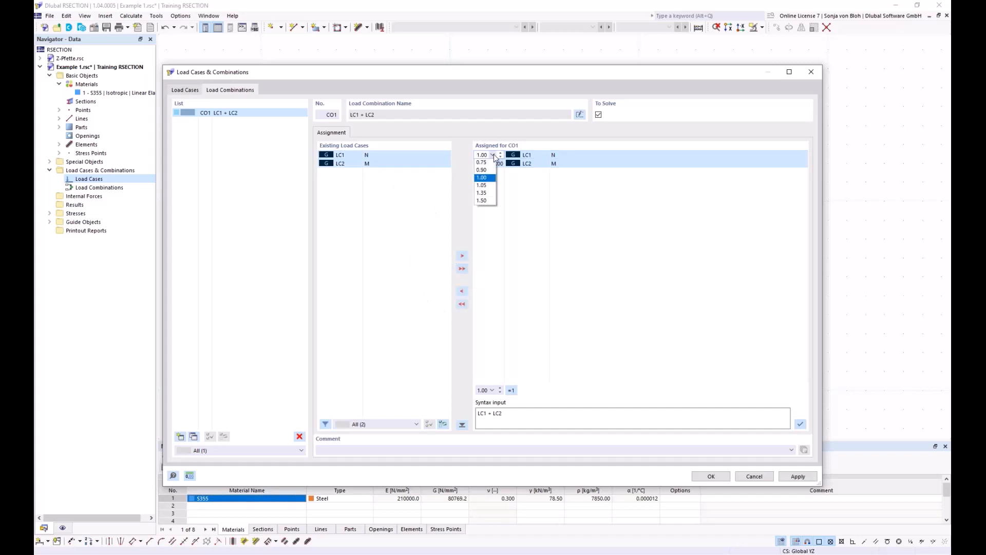
pyautogui.click(493, 155)
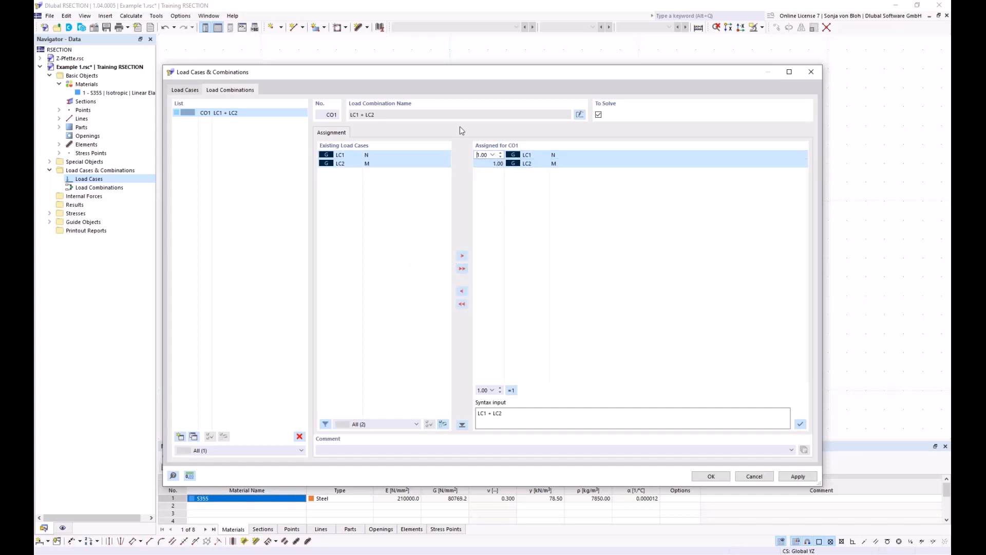
pyautogui.click(710, 476)
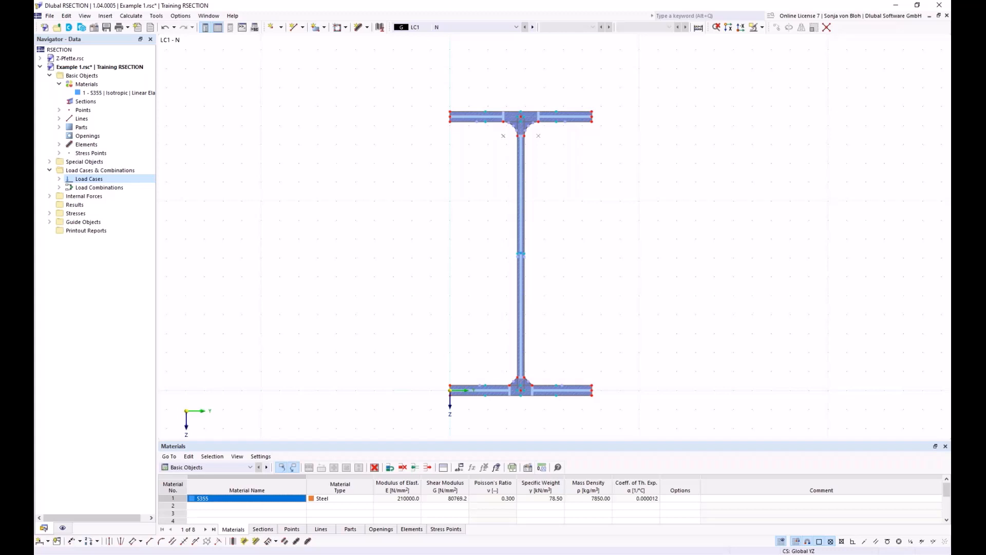
# Define the LC1 internal forces for member 1 at x = 0 with an axial force N of -10 kN
pyautogui.click(250, 467)
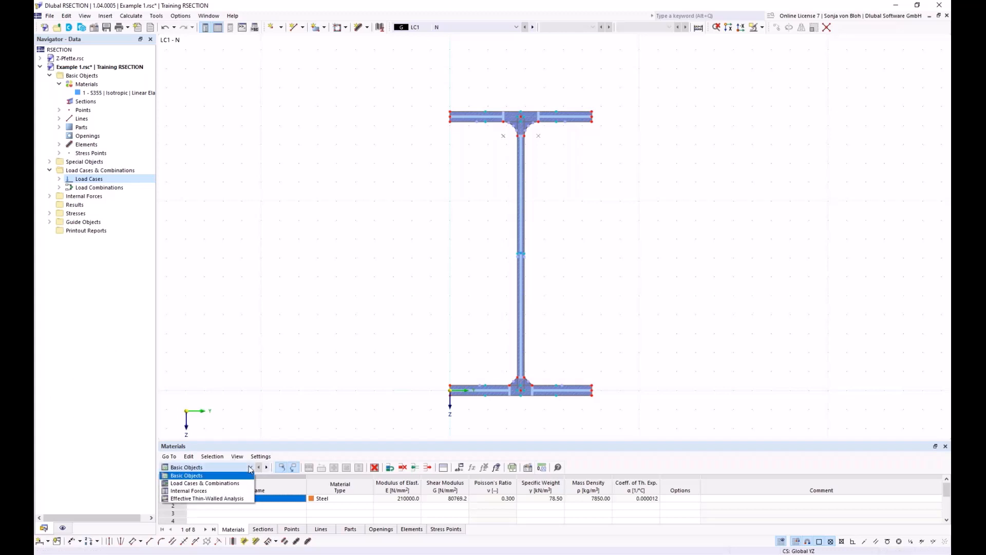
pyautogui.click(208, 490)
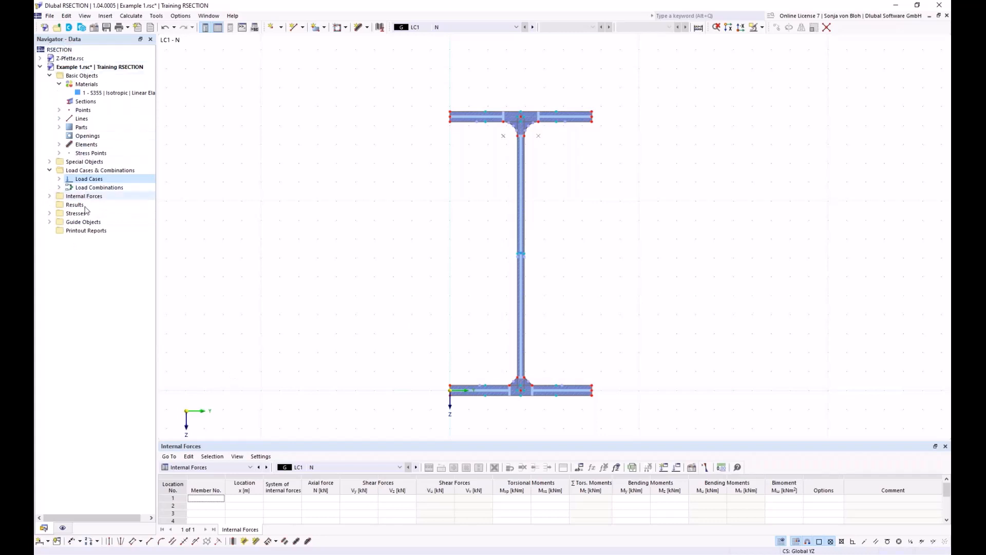
pyautogui.click(49, 197)
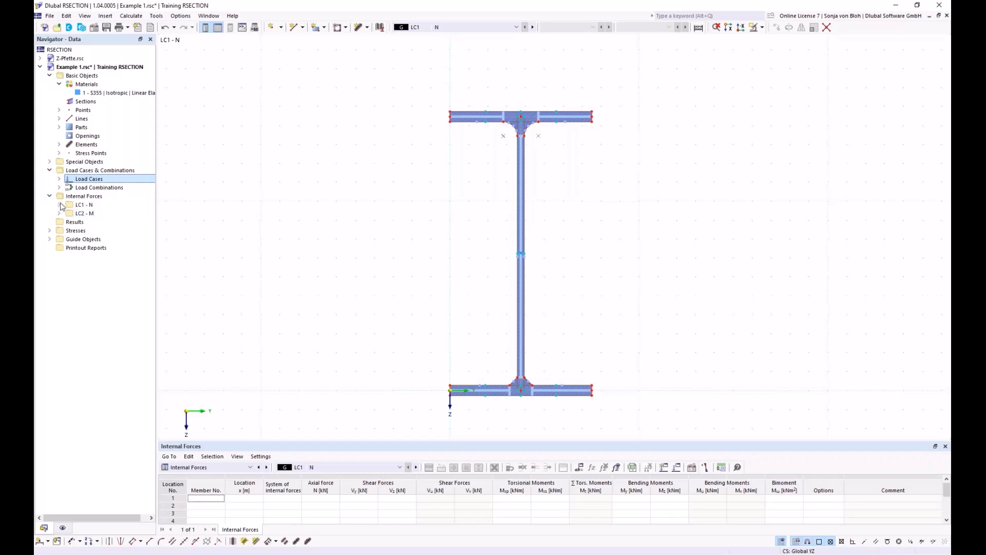
pyautogui.click(60, 204)
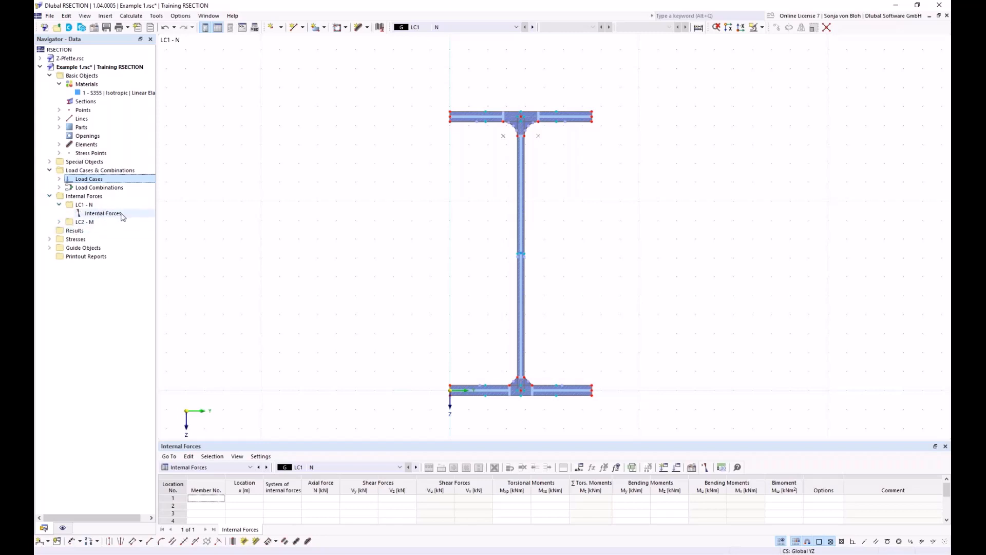
pyautogui.click(100, 218)
pyautogui.doubleClick(101, 217)
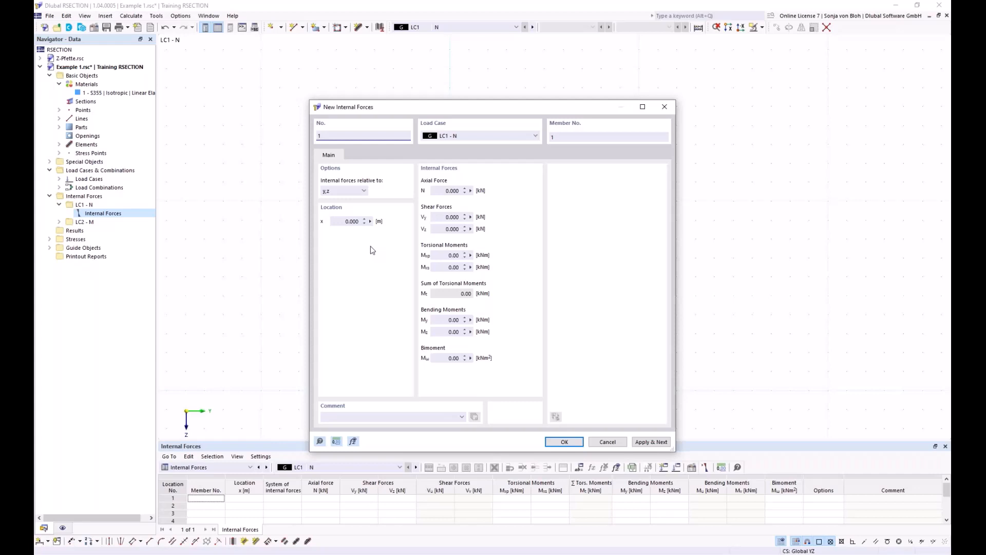
pyautogui.click(446, 191)
pyautogui.press('BackSpace')
pyautogui.click(649, 442)
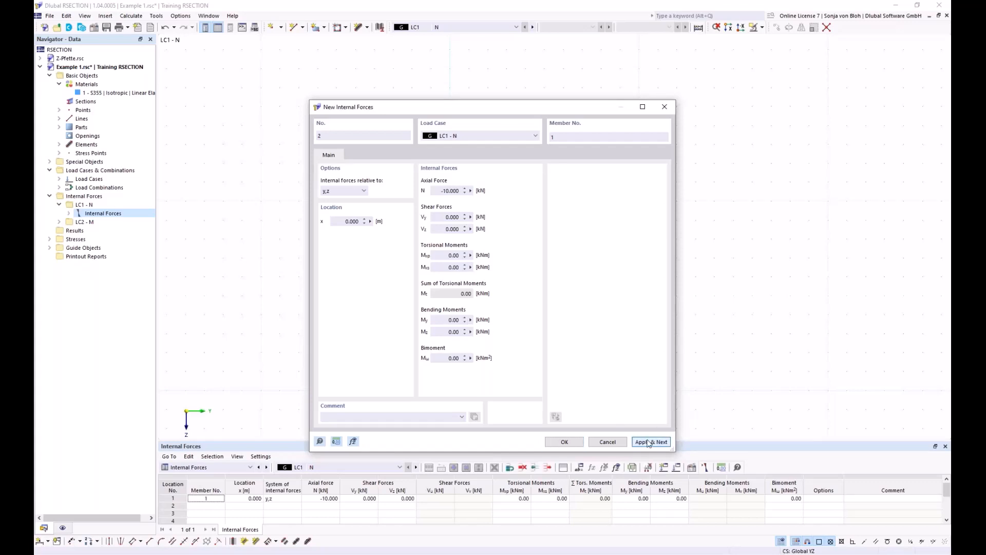
# Define the LC2 internal forces for member 1 with axial force N 0 kN and bending moment My 100 kNm
pyautogui.click(535, 136)
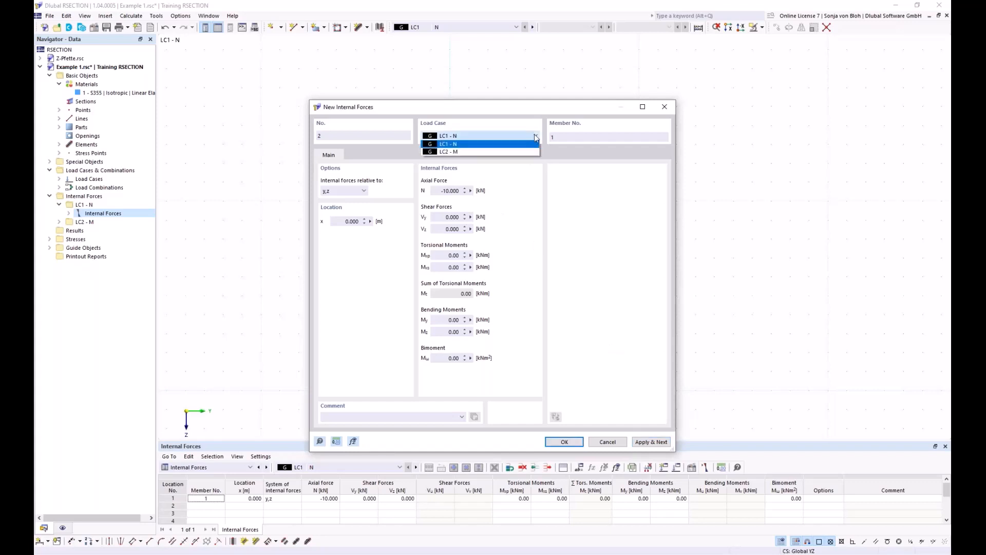
pyautogui.click(471, 152)
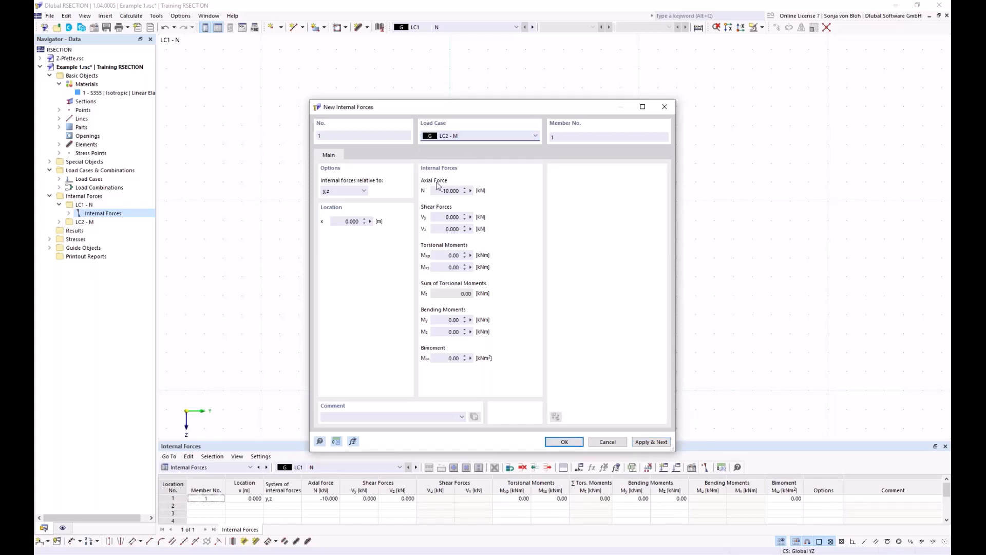
pyautogui.moveTo(437, 190); pyautogui.dragTo(516, 199)
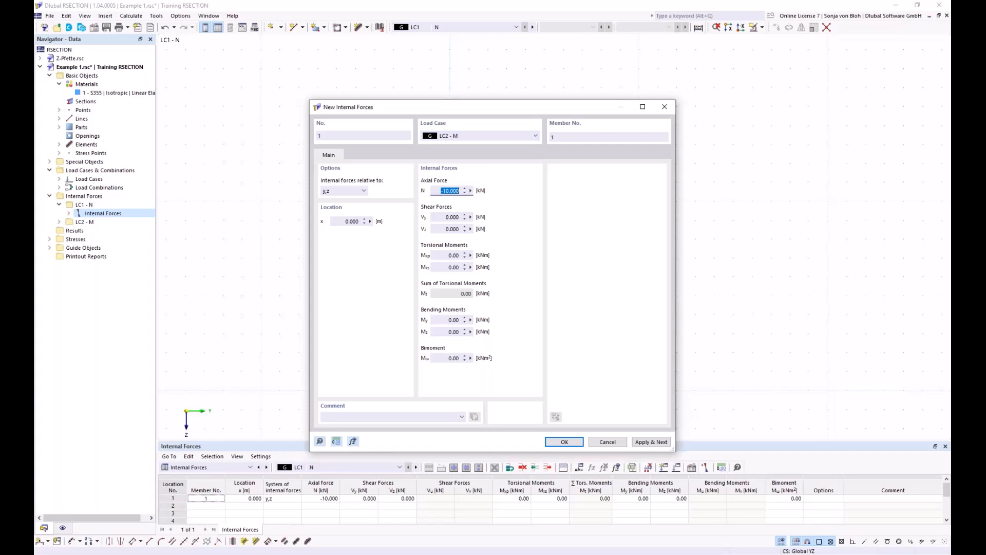
pyautogui.write('0')
pyautogui.moveTo(443, 319); pyautogui.dragTo(490, 320)
pyautogui.write('100')
pyautogui.click(574, 442)
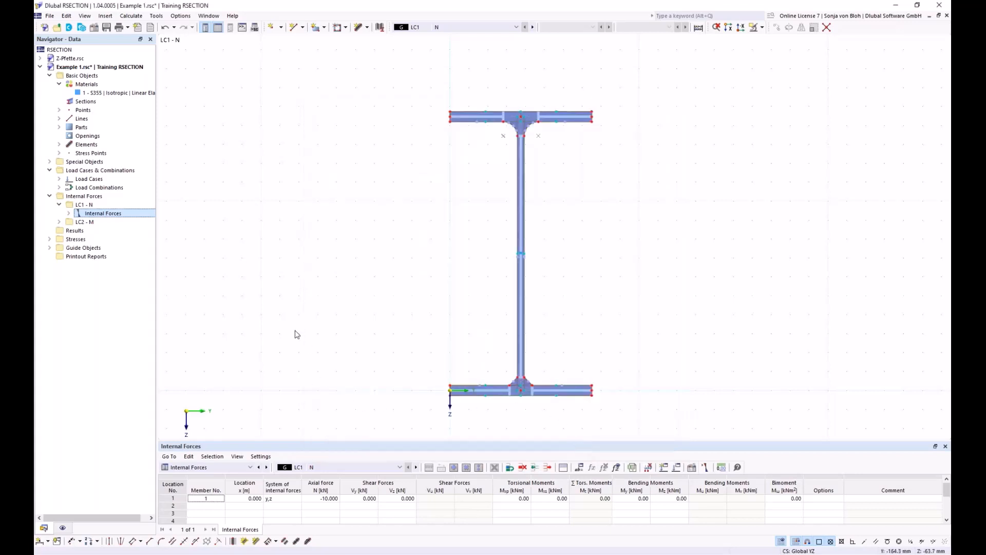
pyautogui.scroll(3, 430, 109)
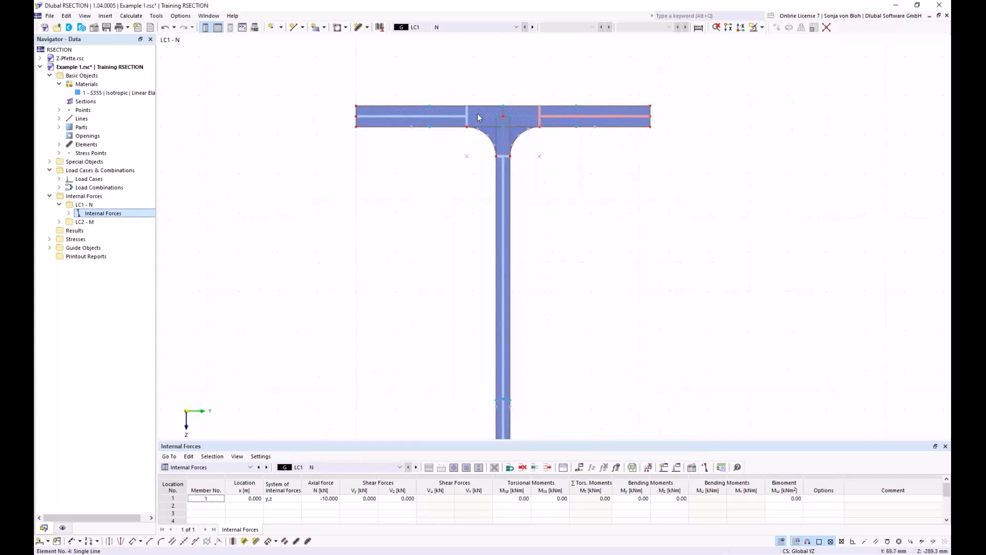
pyautogui.moveTo(431, 109)
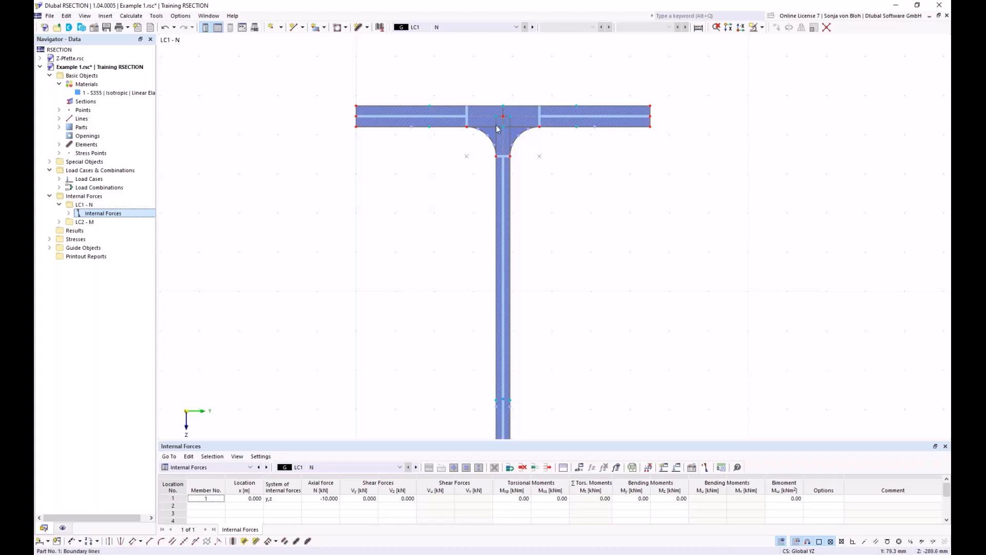
pyautogui.scroll(-3, 438, 236)
pyautogui.scroll(-1, 434, 253)
pyautogui.moveTo(432, 257); pyautogui.dragTo(415, 188, button='middle')
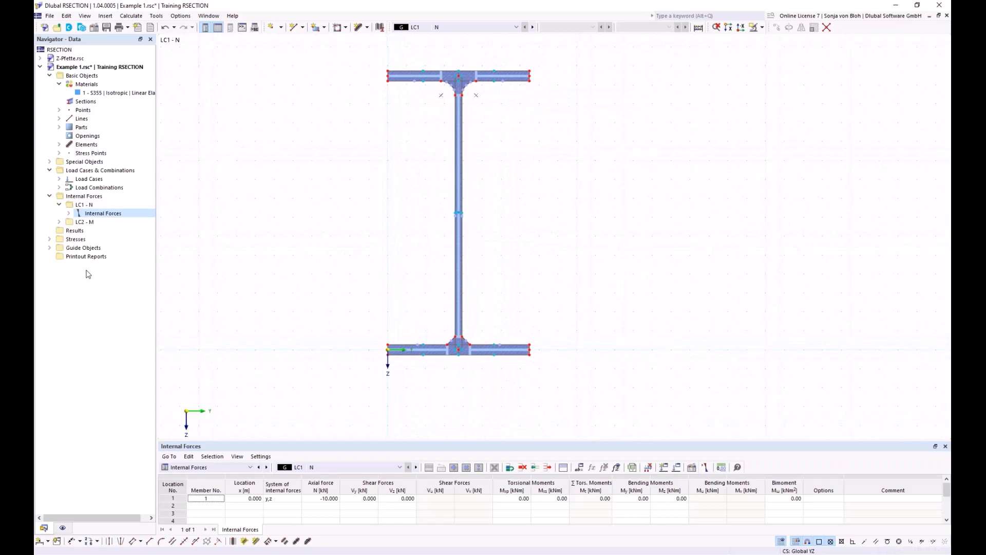
# Create a standard stress point on the web at Cartesian coordinates Y 75 mm and Z -100 mm
pyautogui.click(59, 153)
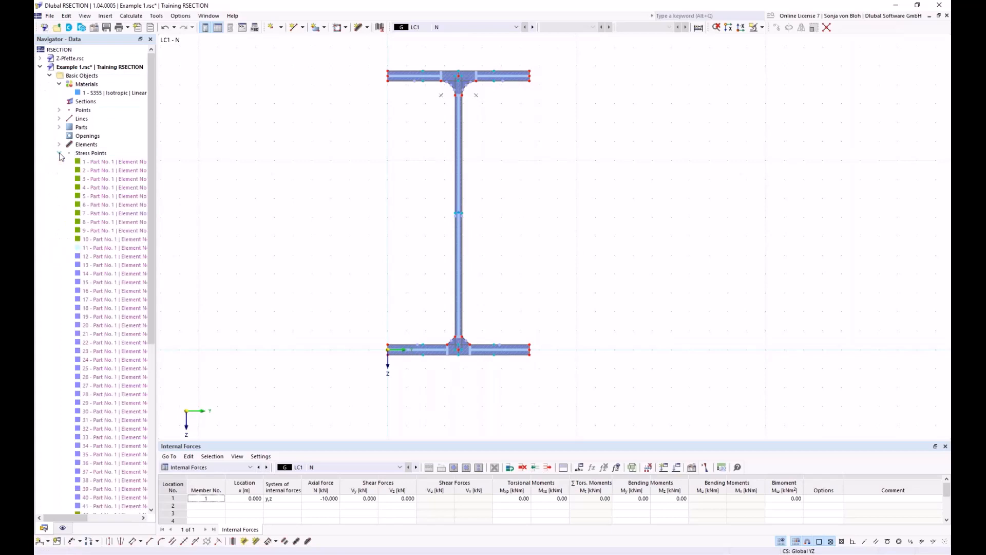
pyautogui.rightClick(89, 153)
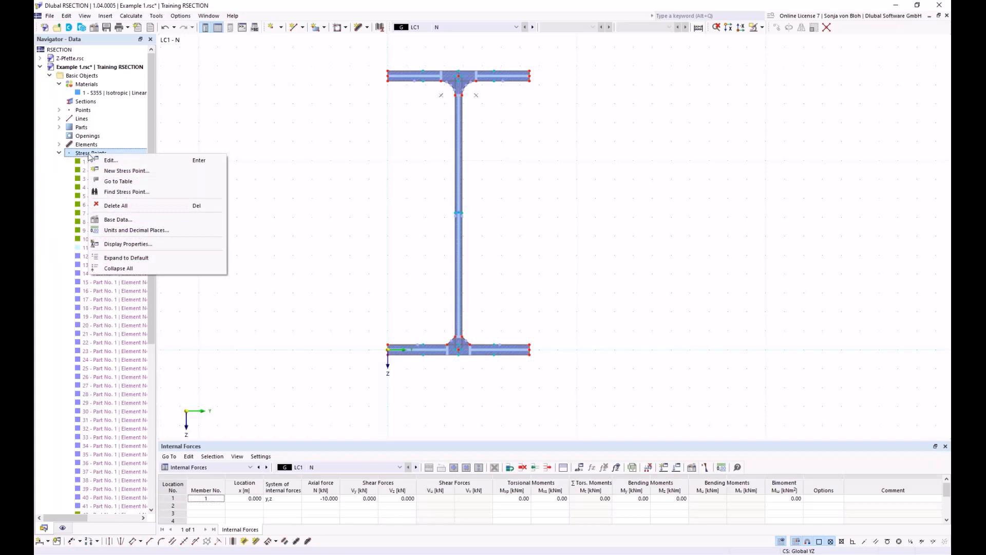
pyautogui.click(121, 171)
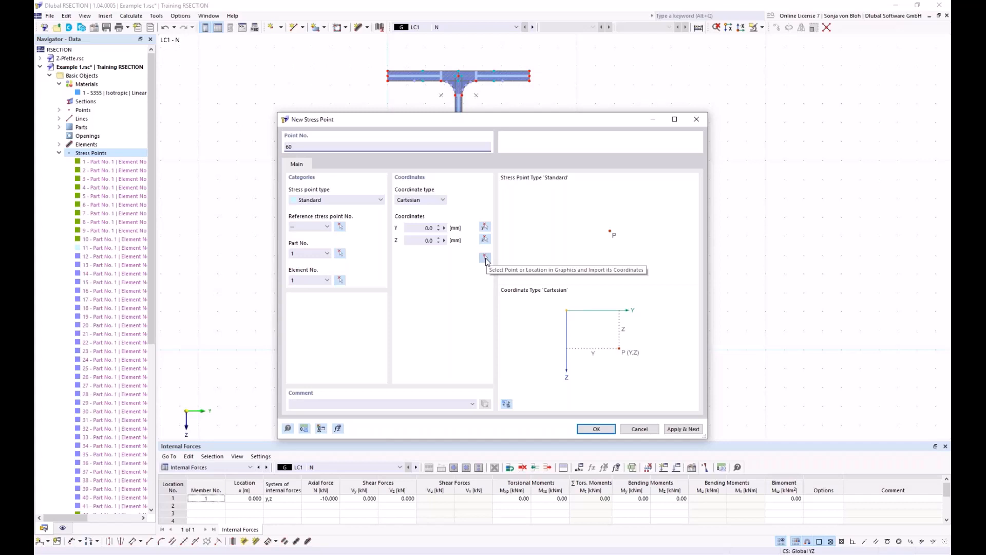
pyautogui.click(424, 227)
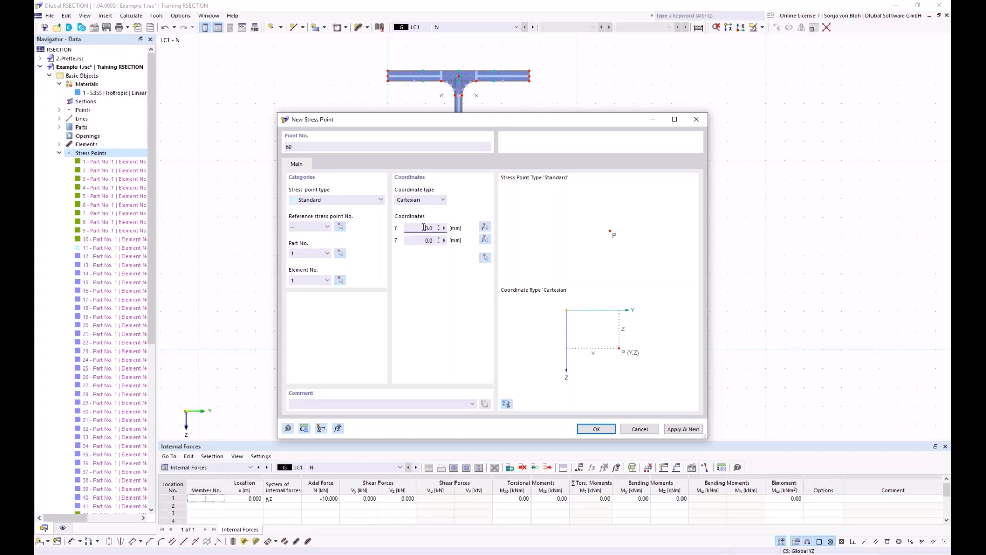
pyautogui.doubleClick(424, 227)
pyautogui.write('75')
pyautogui.press('Tab')
pyautogui.press('BackSpace')
pyautogui.write('-100')
pyautogui.click(592, 432)
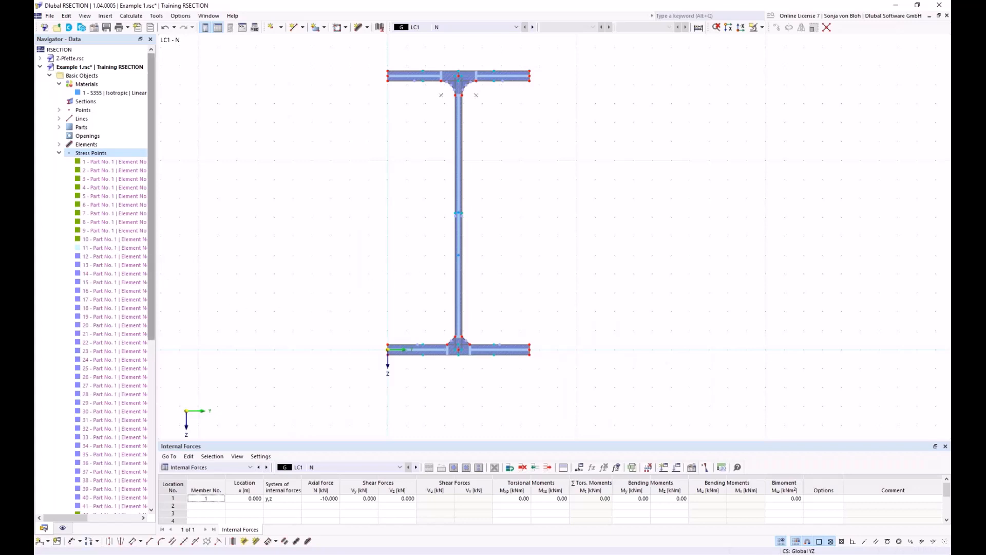
# Locate the newly created stress point 60 in the section graphics, and collapse the list of stress points
pyautogui.moveTo(152, 256); pyautogui.dragTo(152, 448)
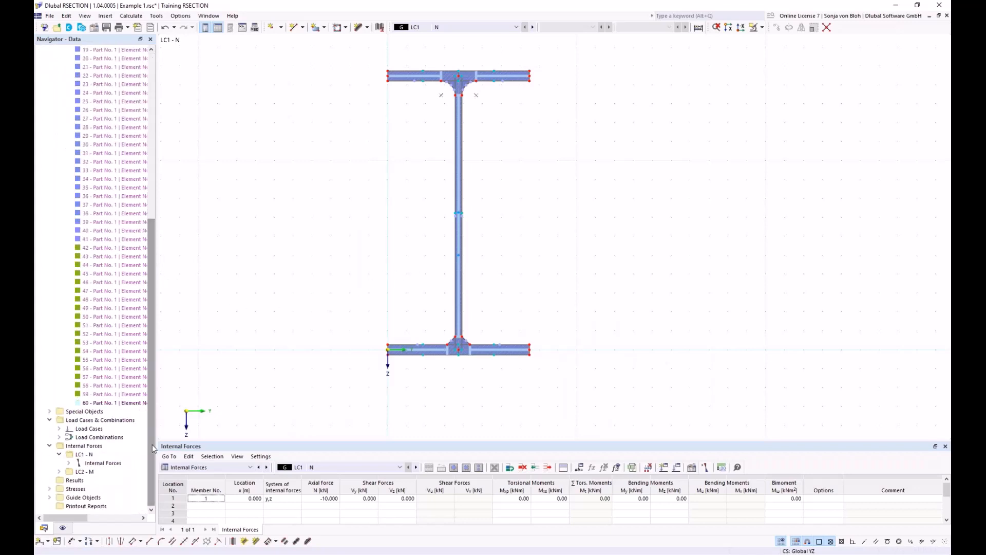
pyautogui.rightClick(107, 406)
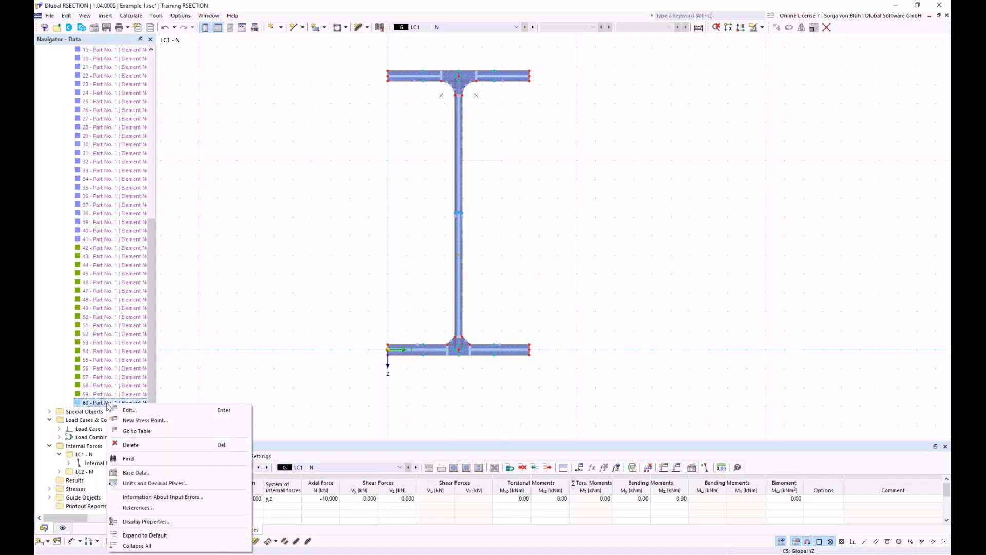
pyautogui.click(131, 459)
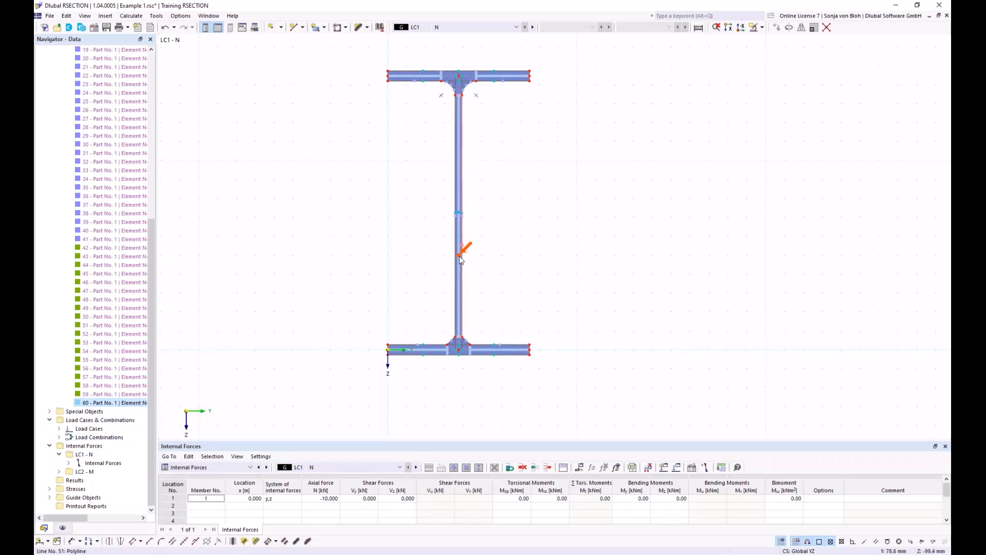
pyautogui.moveTo(460, 259)
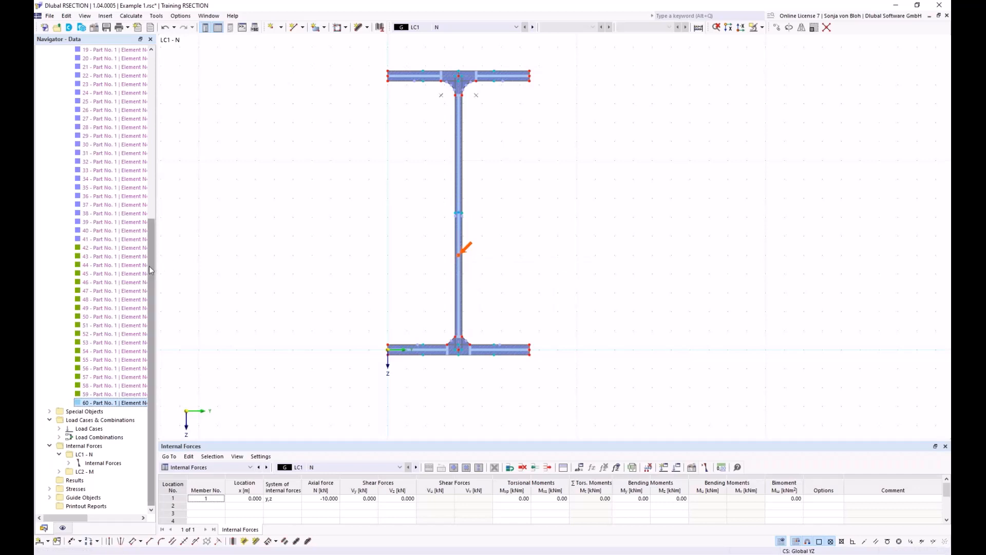
pyautogui.moveTo(151, 266); pyautogui.dragTo(154, 91)
pyautogui.click(59, 153)
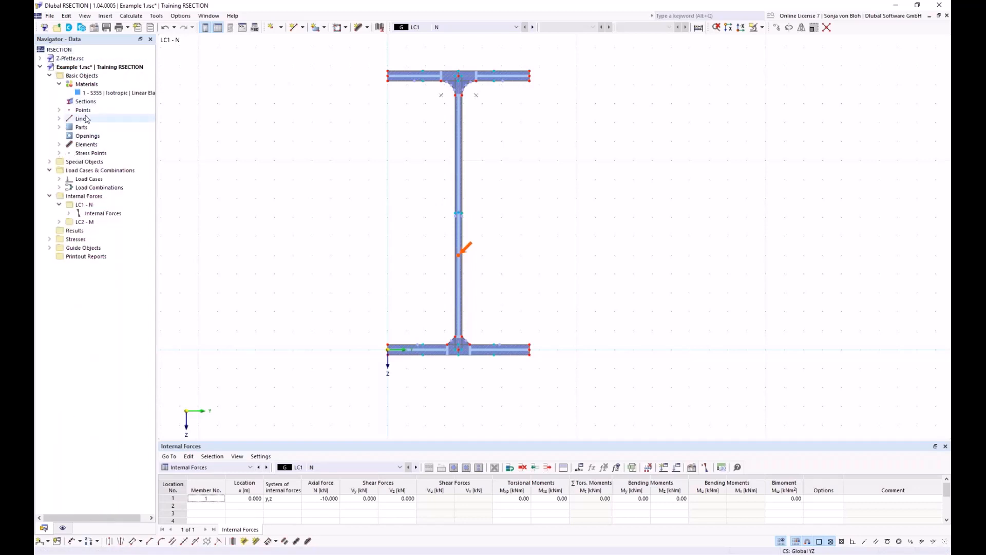
# Examine the definitions of the total normal, total shear and von Mises equivalent stresses in the stress configuration
pyautogui.click(50, 239)
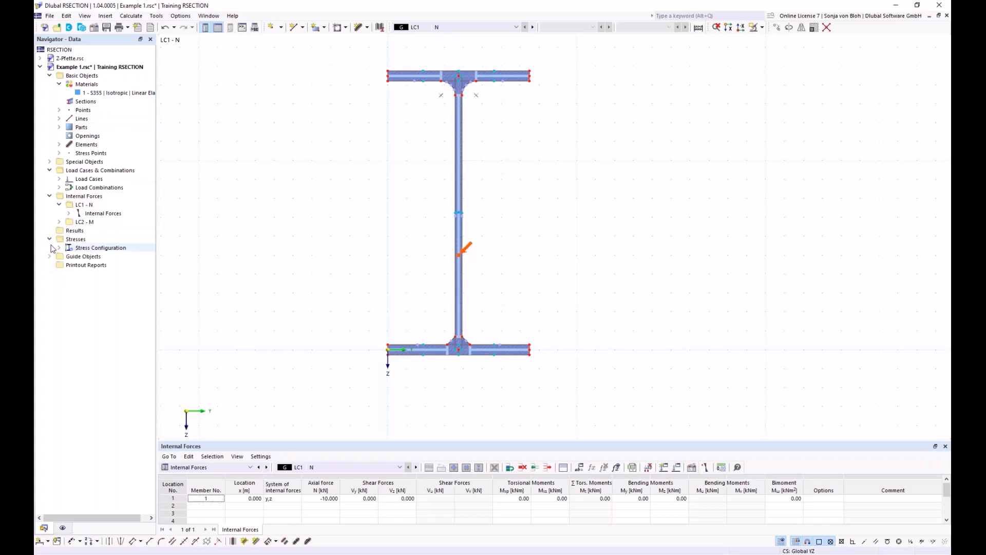
pyautogui.click(59, 248)
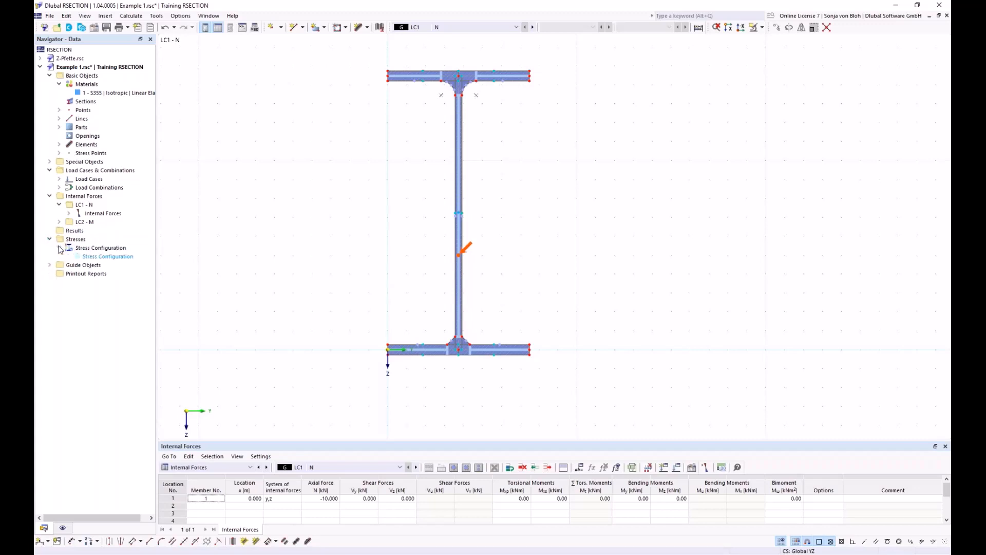
pyautogui.doubleClick(111, 257)
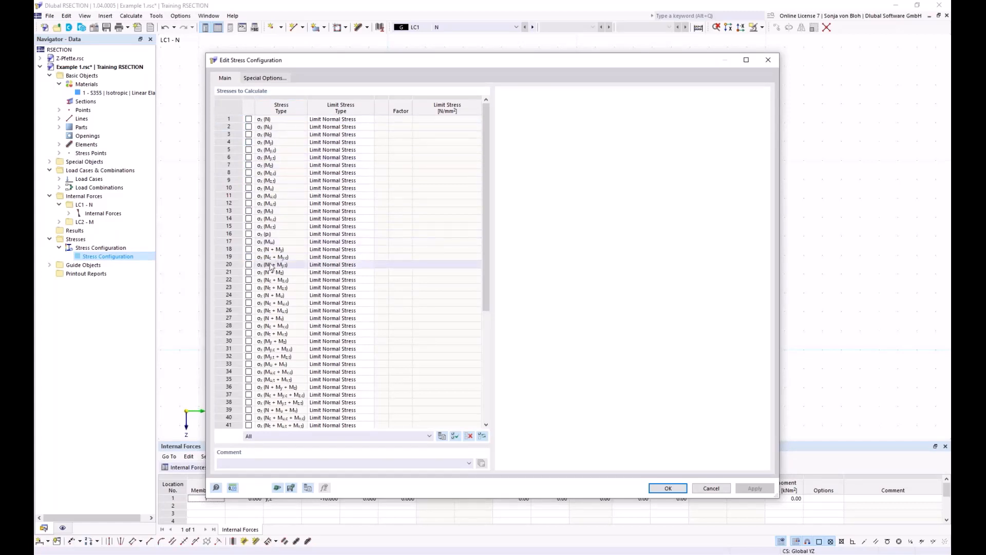
pyautogui.moveTo(486, 227); pyautogui.dragTo(498, 385)
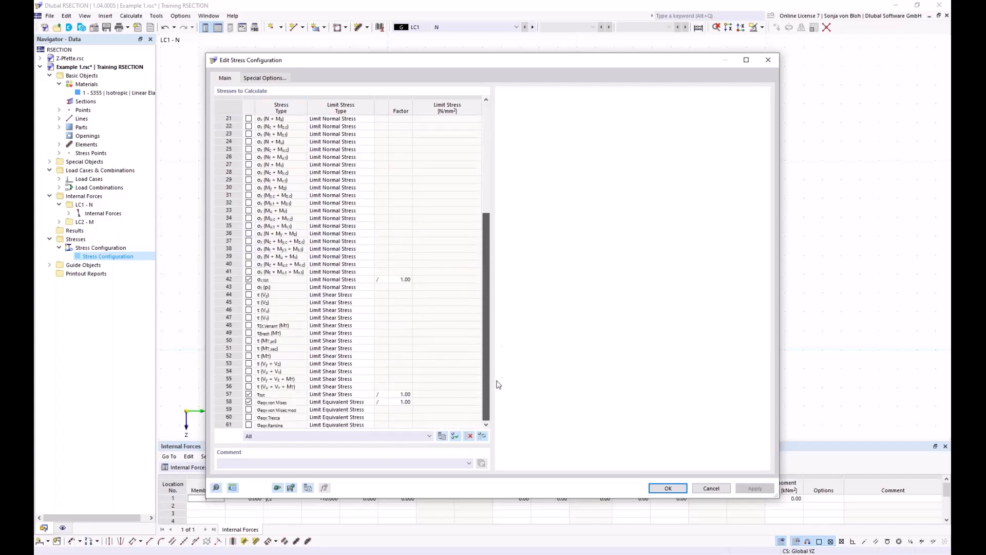
pyautogui.click(274, 277)
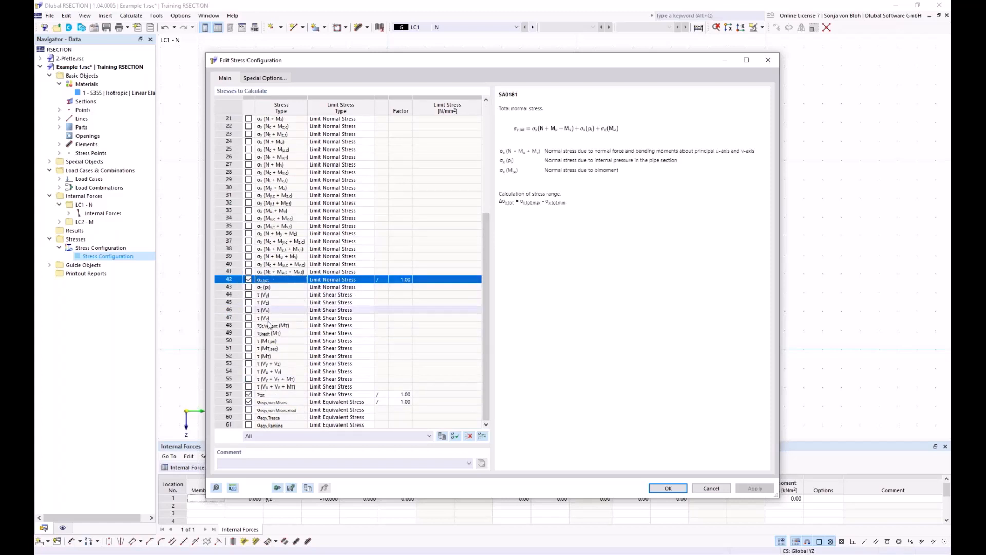
pyautogui.click(282, 395)
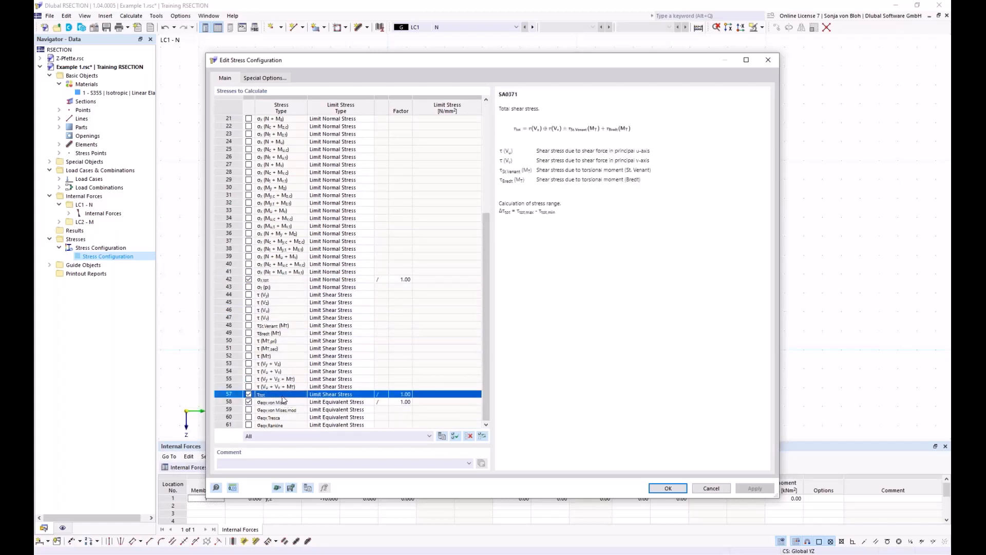
pyautogui.click(283, 404)
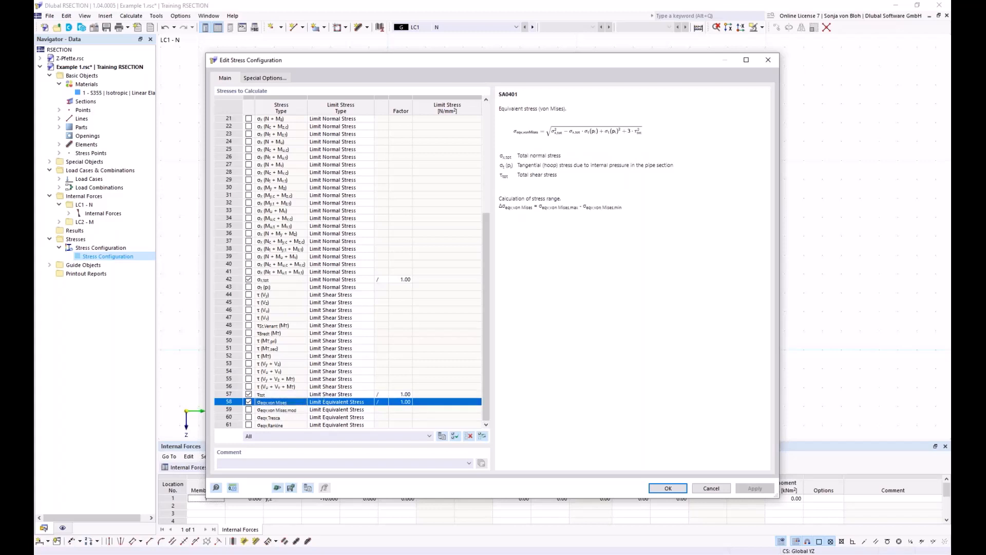
pyautogui.click(668, 489)
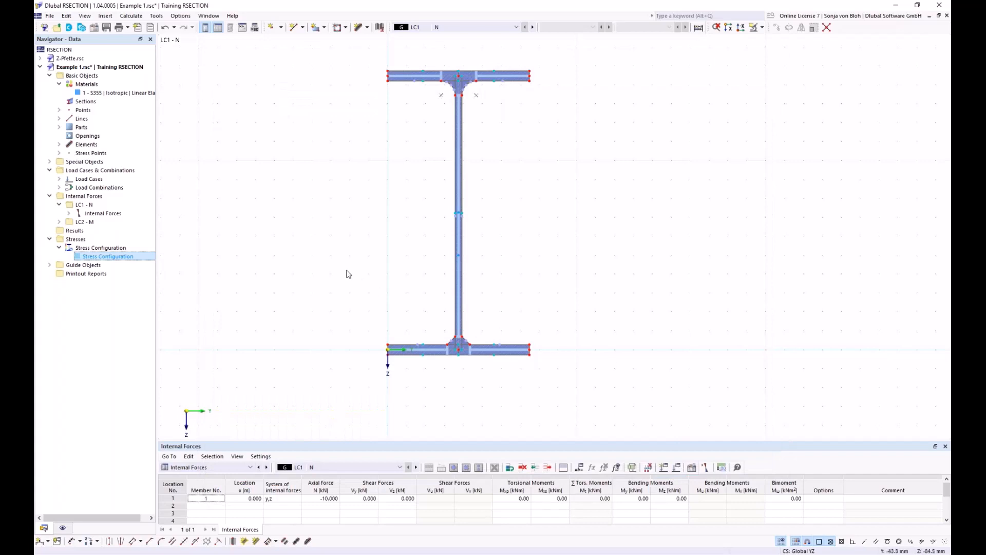
# Calculate all results, and compare the graphical result types offered for the thin-walled and effective thin-walled analyses
pyautogui.click(130, 16)
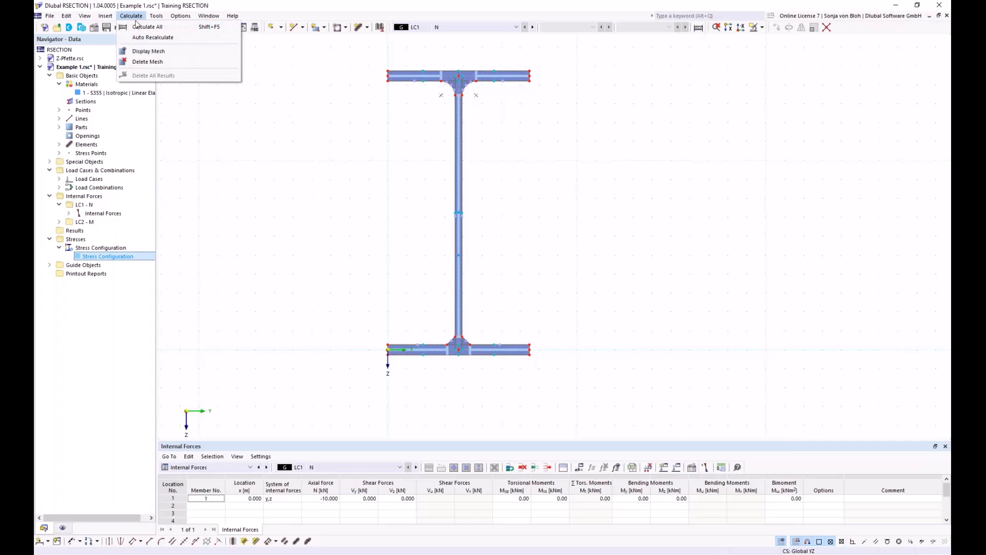
pyautogui.click(137, 26)
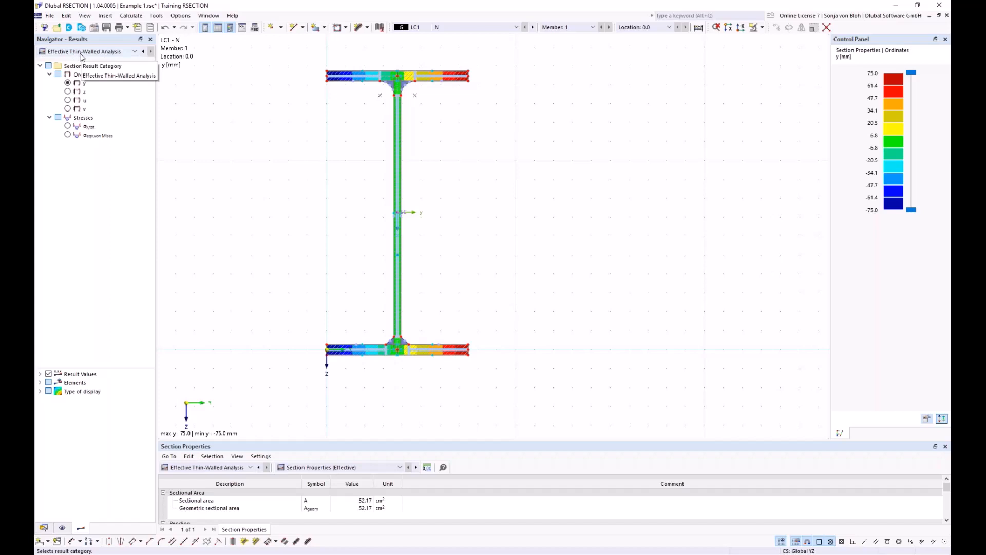
pyautogui.click(133, 53)
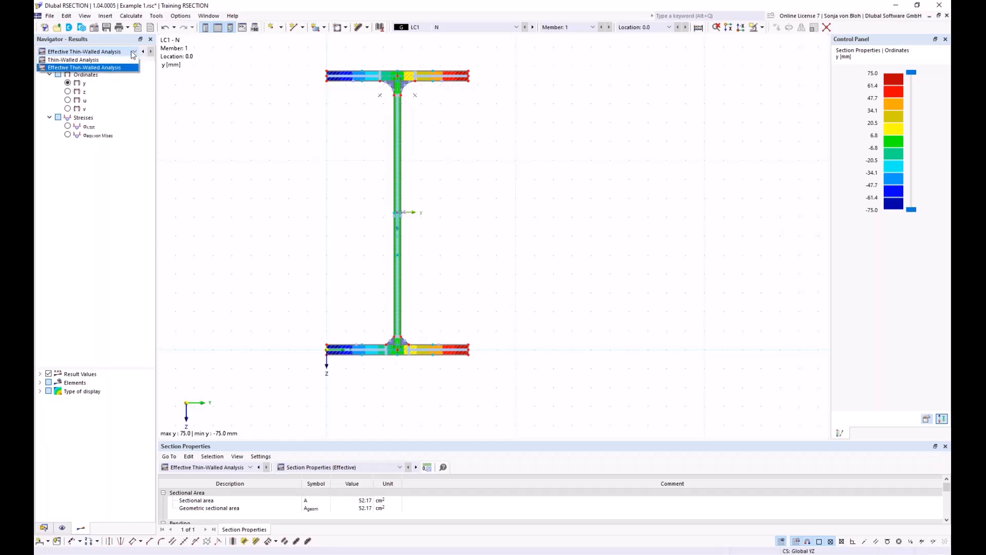
pyautogui.click(73, 59)
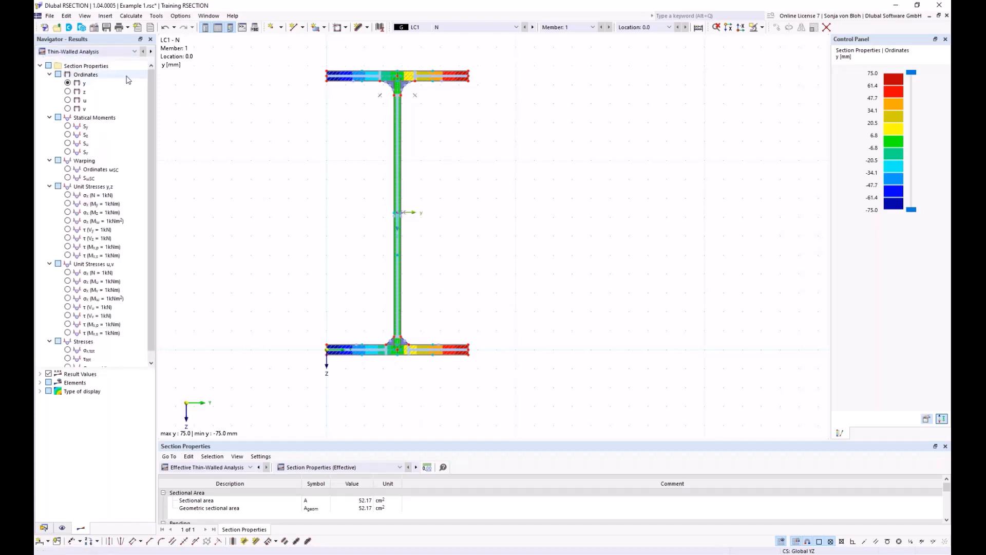
pyautogui.click(133, 51)
pyautogui.click(111, 68)
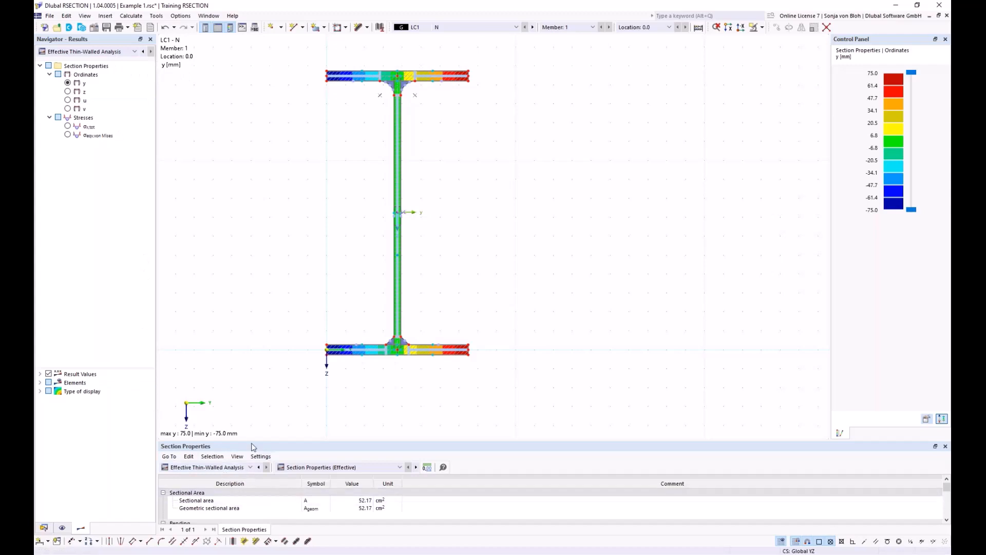
# Enlarge the effective thin-walled section properties table and view it together with the complete section graphic
pyautogui.moveTo(248, 440); pyautogui.dragTo(253, 357)
pyautogui.click(251, 384)
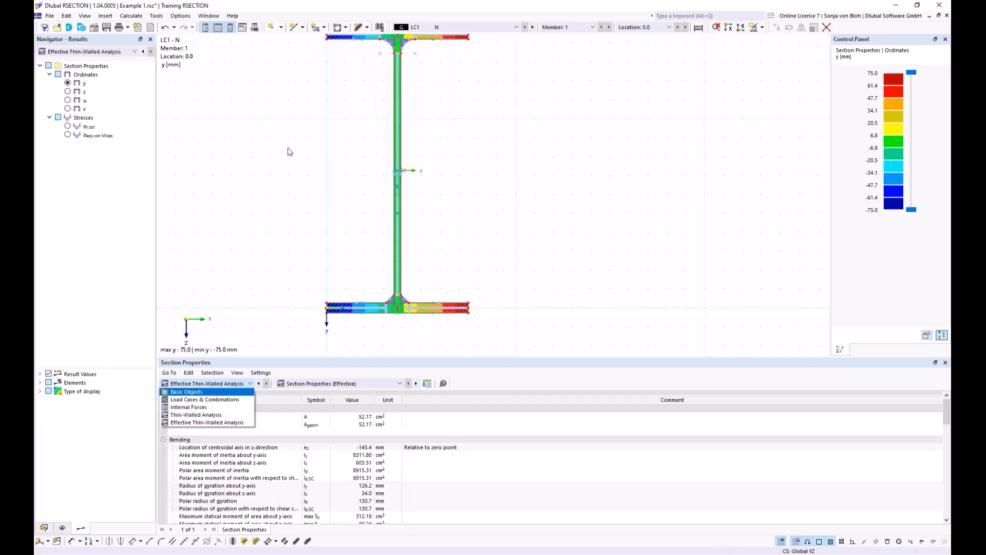
pyautogui.click(348, 86)
pyautogui.scroll(-1, 344, 98)
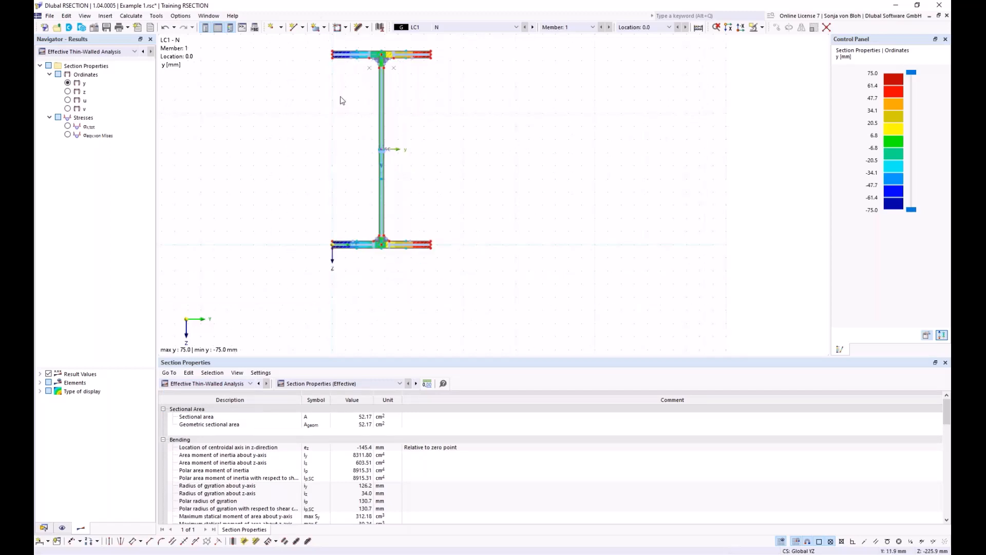
# Display the effective total normal stress σx,tot on the section for LC1, LC2 and combination CO1
pyautogui.click(68, 126)
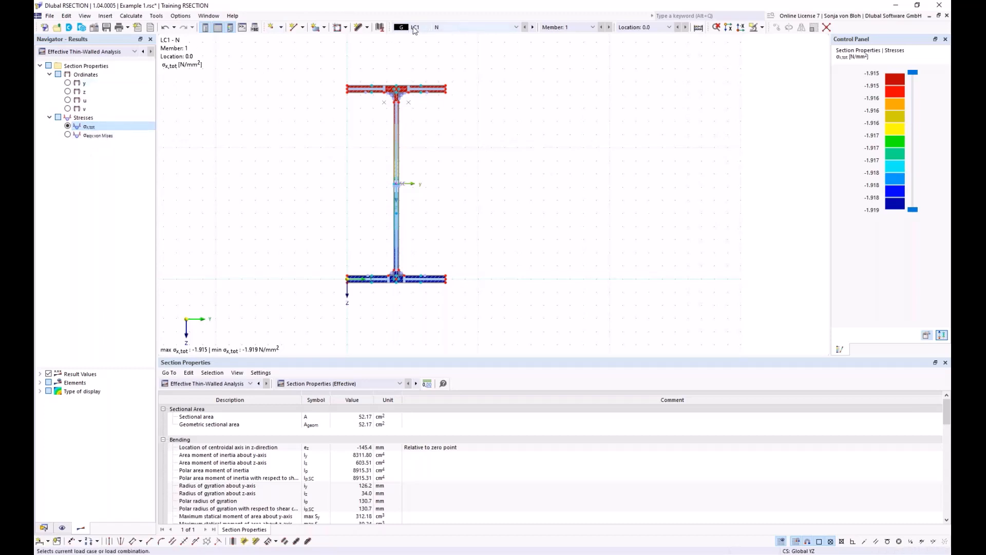
pyautogui.click(516, 28)
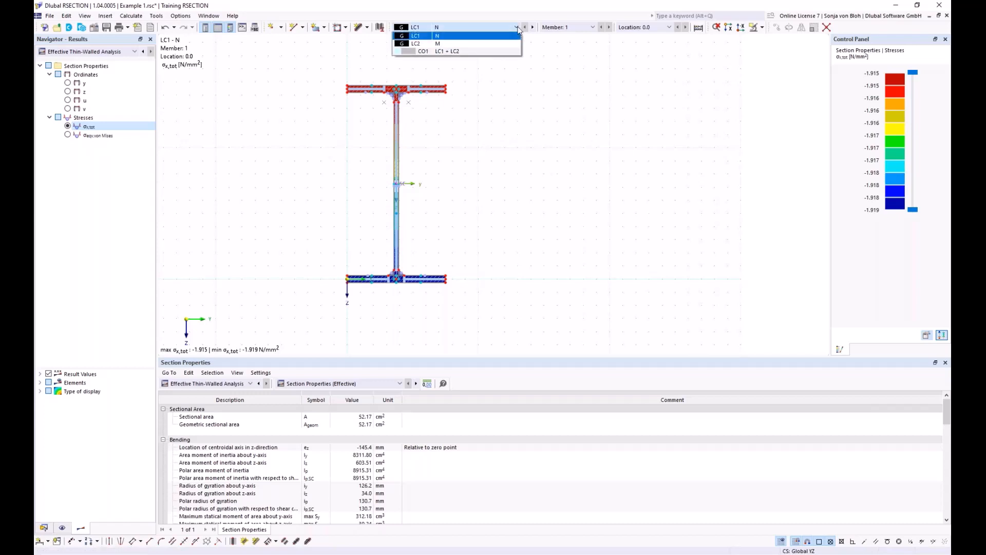
pyautogui.click(470, 44)
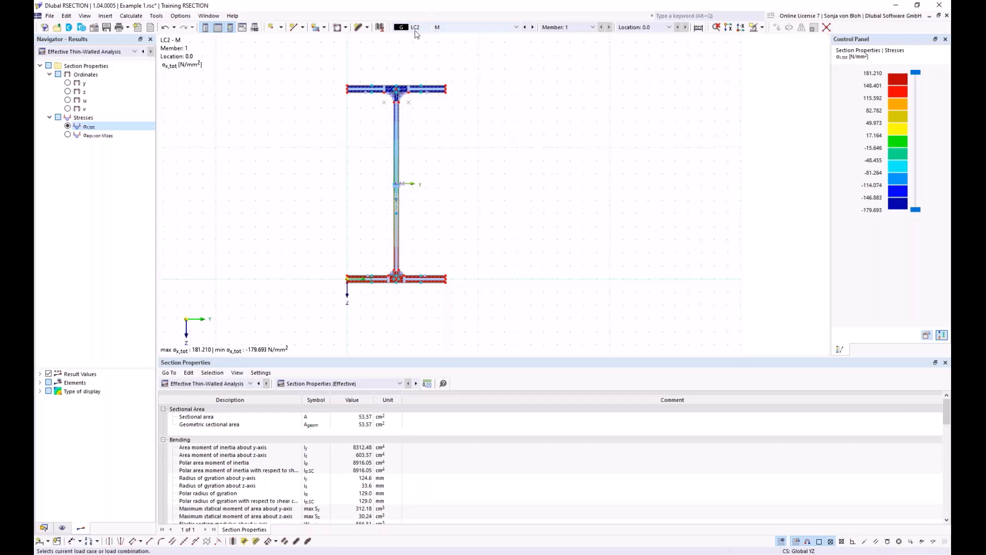
pyautogui.click(516, 28)
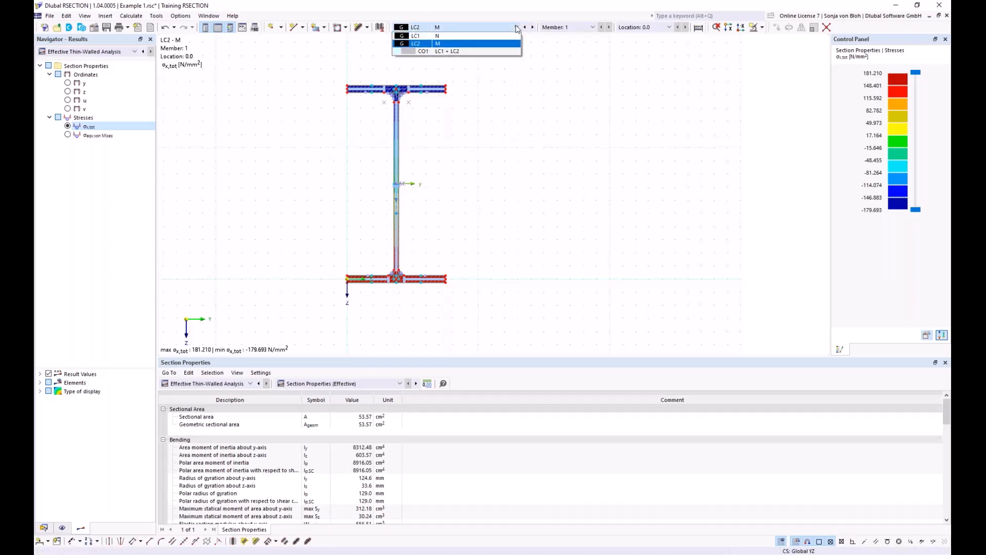
pyautogui.click(446, 51)
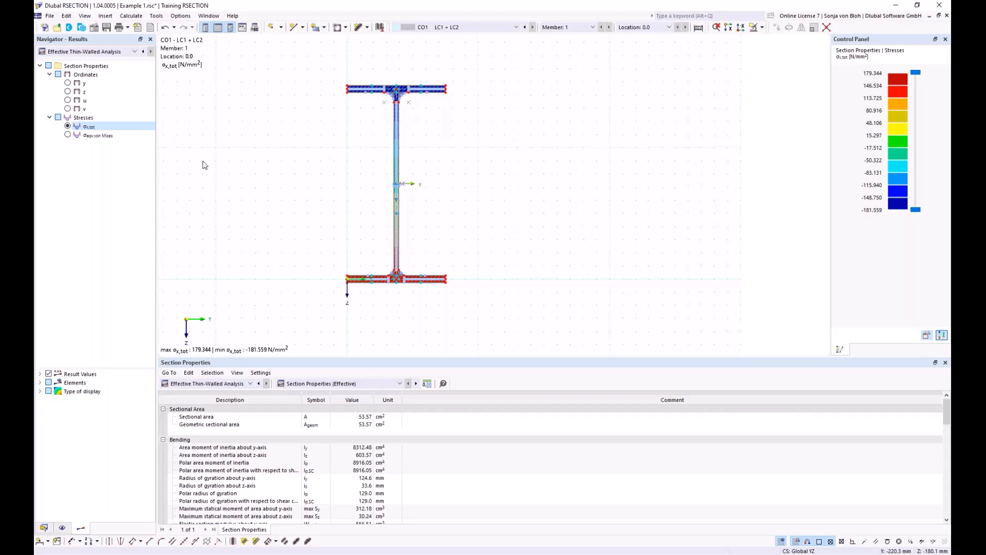
# Return the stress display to load case LC1 and set its type of display to Off
pyautogui.click(443, 27)
pyautogui.click(451, 36)
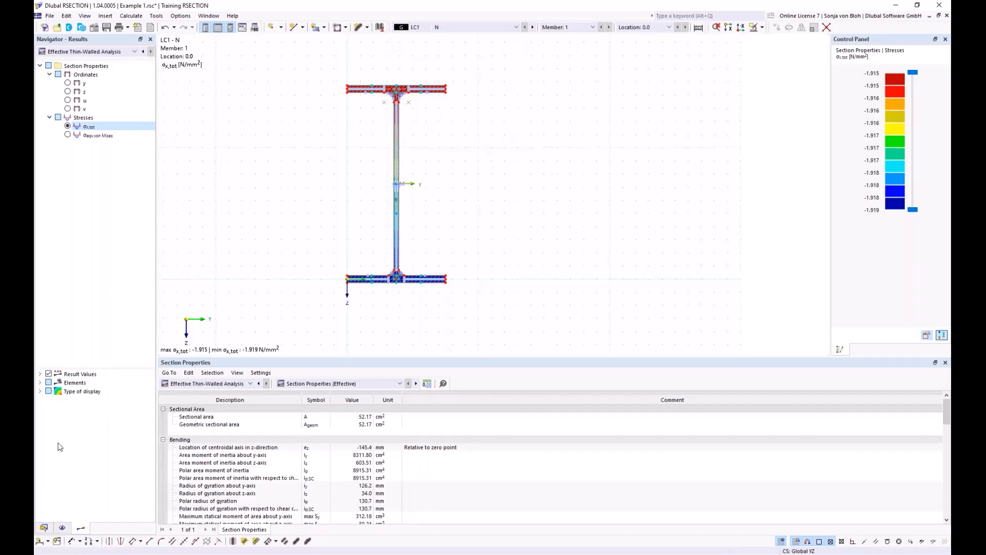
pyautogui.click(40, 391)
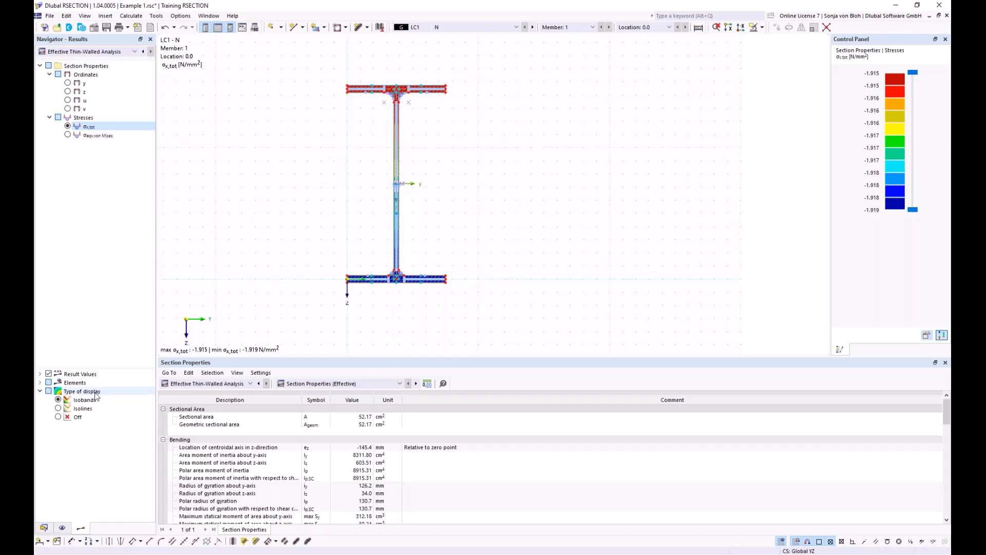
pyautogui.click(58, 417)
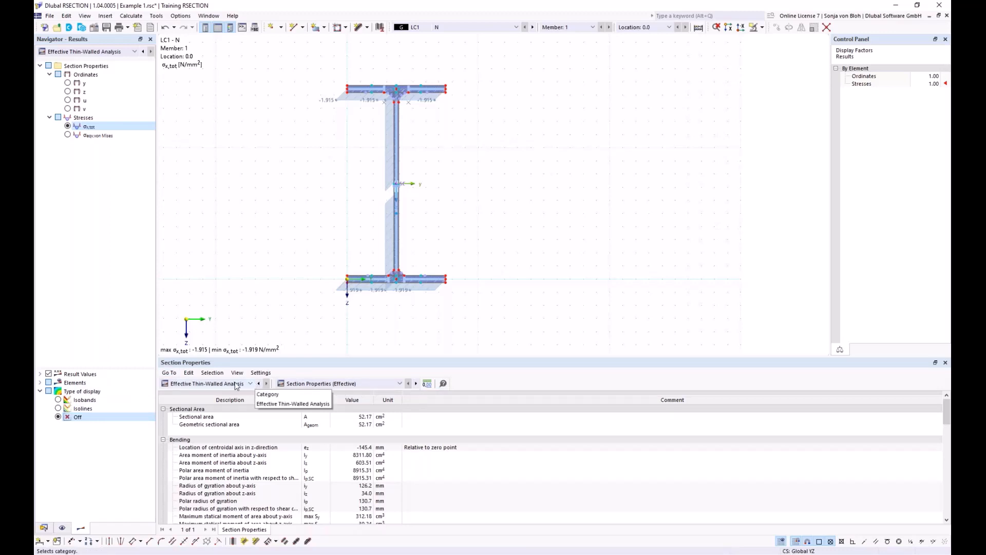
# Show the thin-walled analysis section properties in an enlarged results table and examine the sectional area and bending values
pyautogui.click(251, 383)
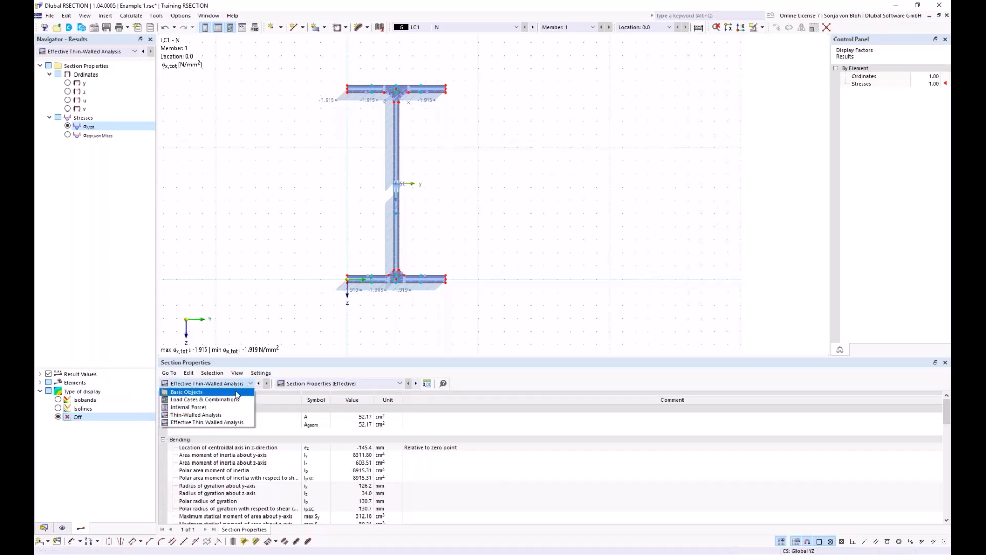
pyautogui.click(202, 415)
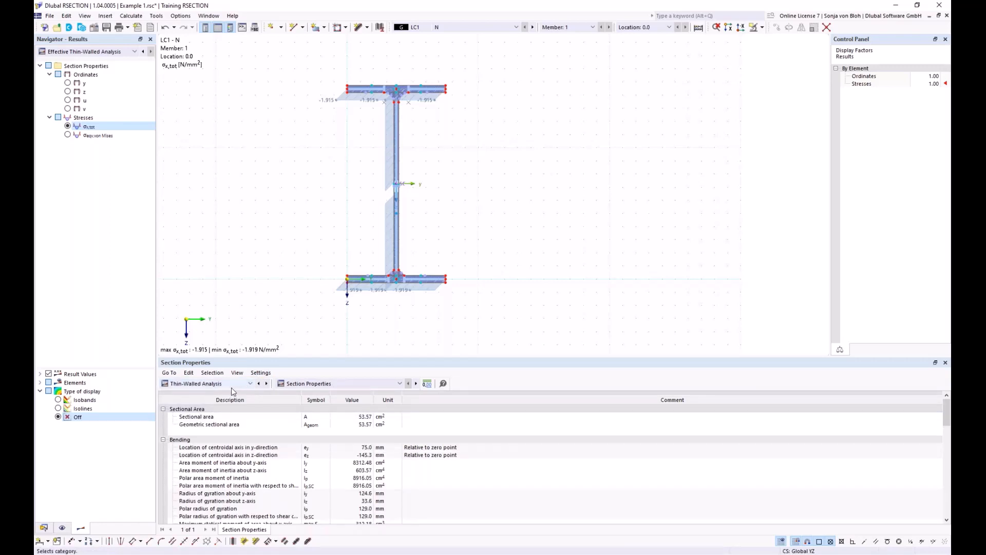
pyautogui.click(400, 383)
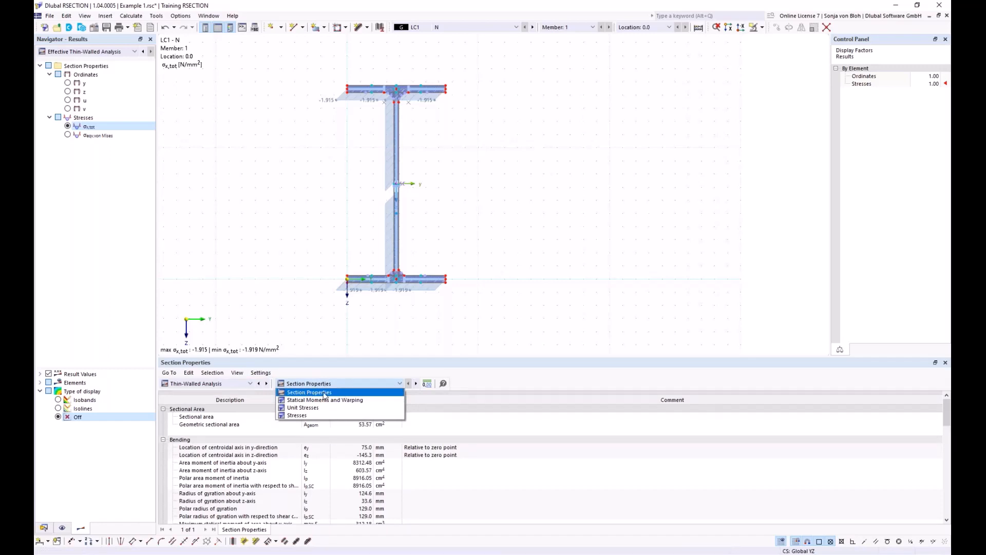
pyautogui.click(324, 393)
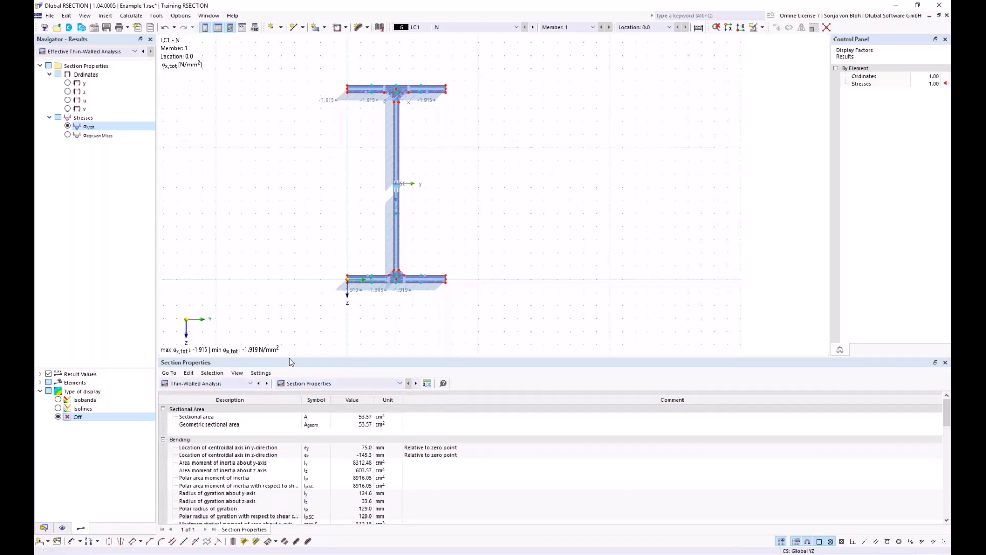
pyautogui.moveTo(290, 359); pyautogui.dragTo(308, 260)
pyautogui.click(359, 318)
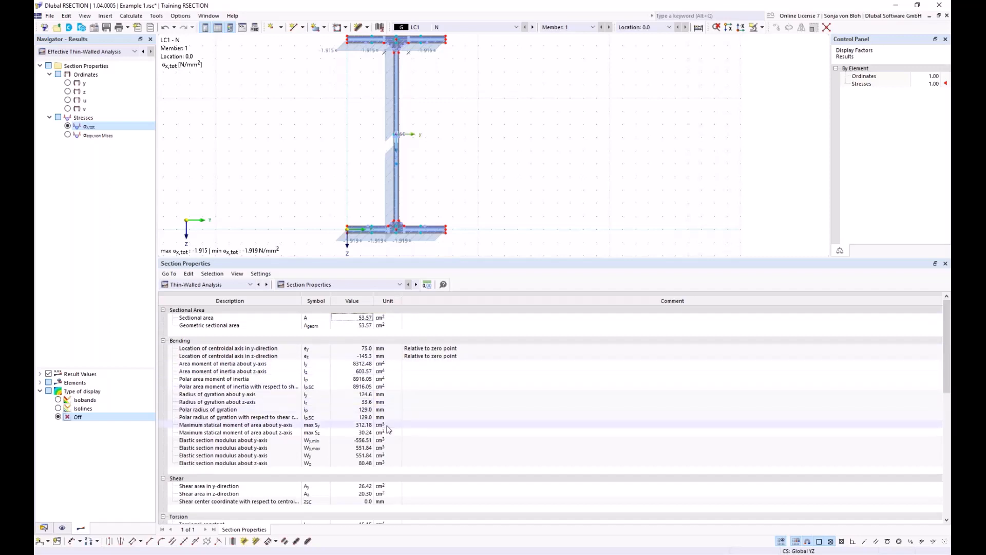
# Review the statical moments and warping table, and locate the LC1 σx,tot stress point from the stresses by loading
pyautogui.click(400, 285)
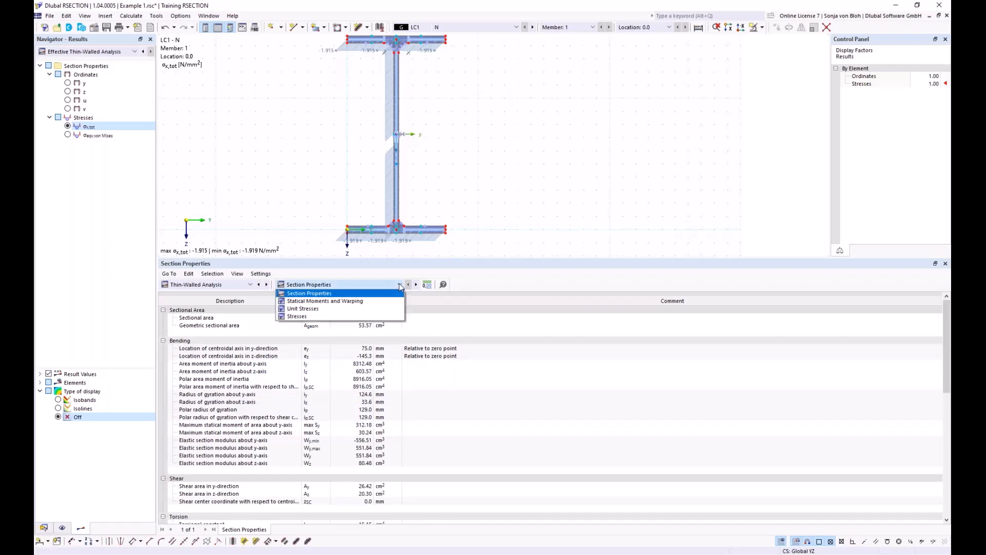
pyautogui.click(332, 302)
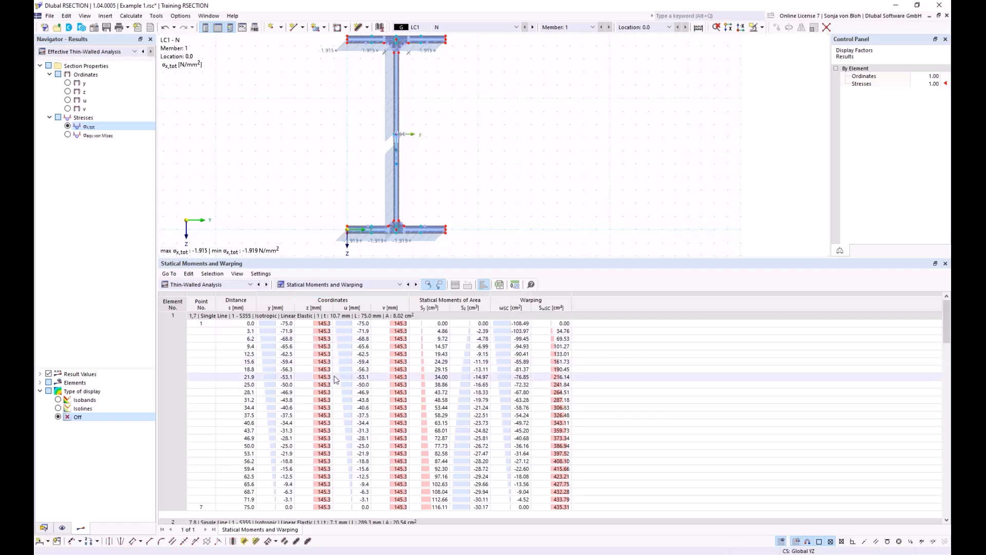
pyautogui.click(400, 285)
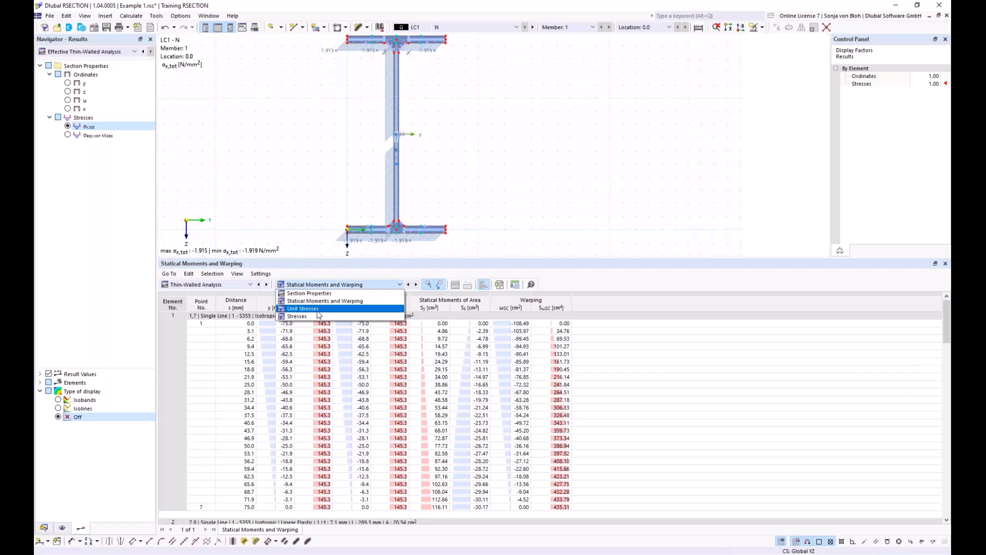
pyautogui.click(301, 316)
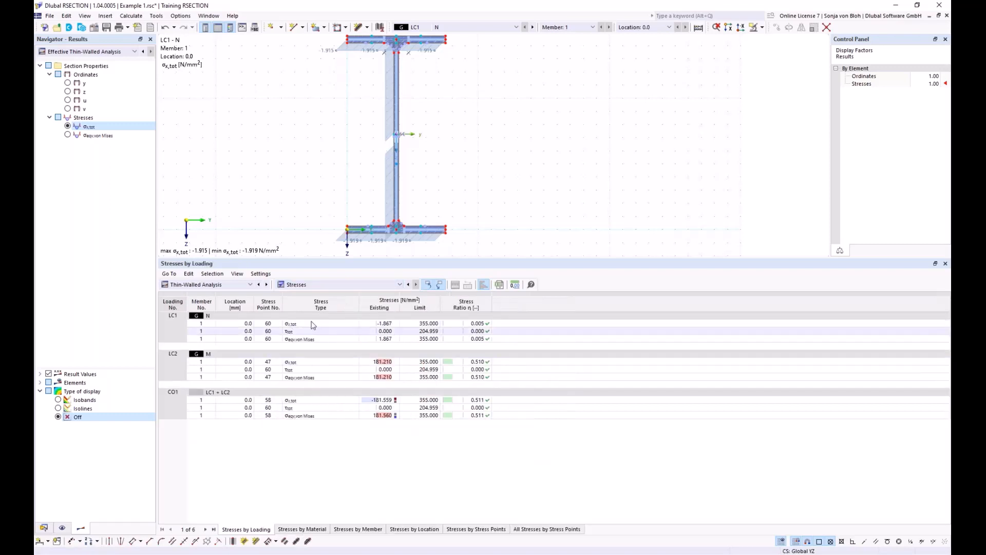
pyautogui.click(314, 324)
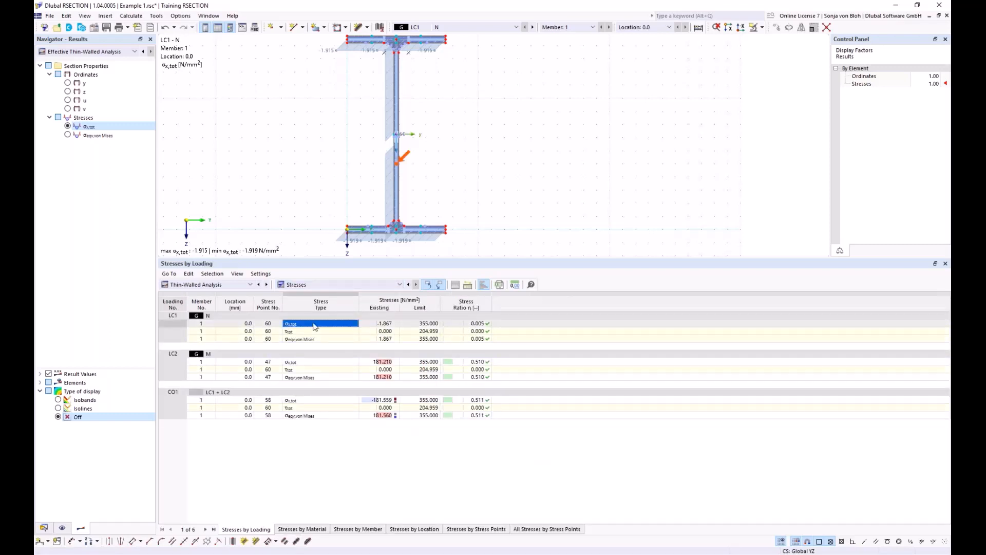
# Switch the graphical results to Thin-Walled Analysis and enlarge the section view by shrinking the results table
pyautogui.click(134, 52)
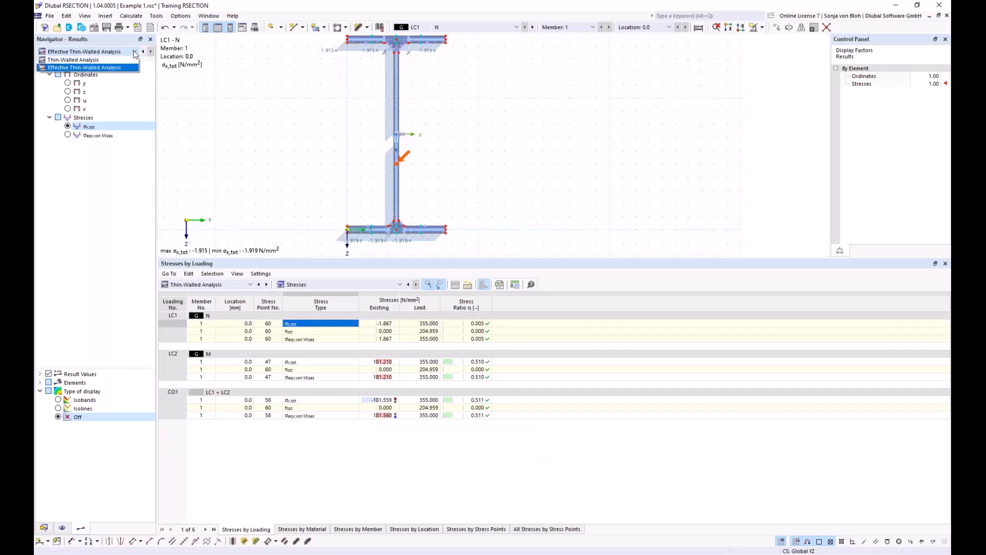
pyautogui.click(85, 60)
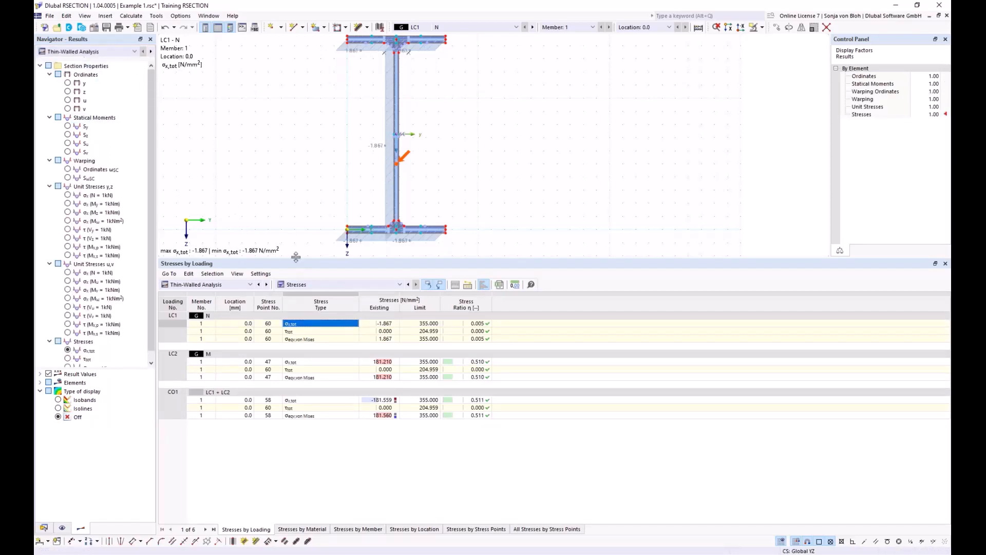
pyautogui.moveTo(295, 257); pyautogui.dragTo(303, 402)
pyautogui.moveTo(279, 242); pyautogui.dragTo(302, 269, button='middle')
pyautogui.scroll(1, 315, 284)
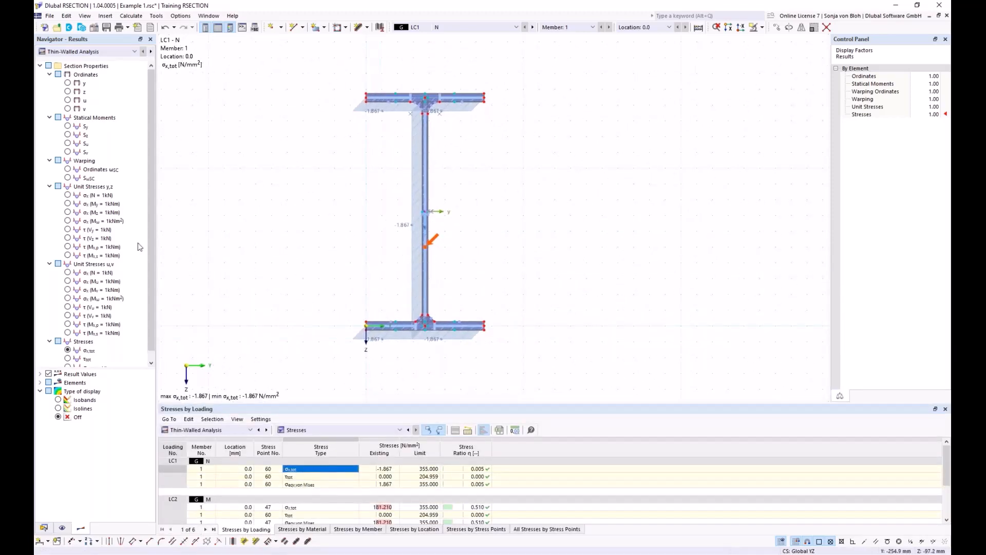
# Display the statical moment Sy diagram on the section, and return to the total normal stress σx,tot
pyautogui.click(68, 126)
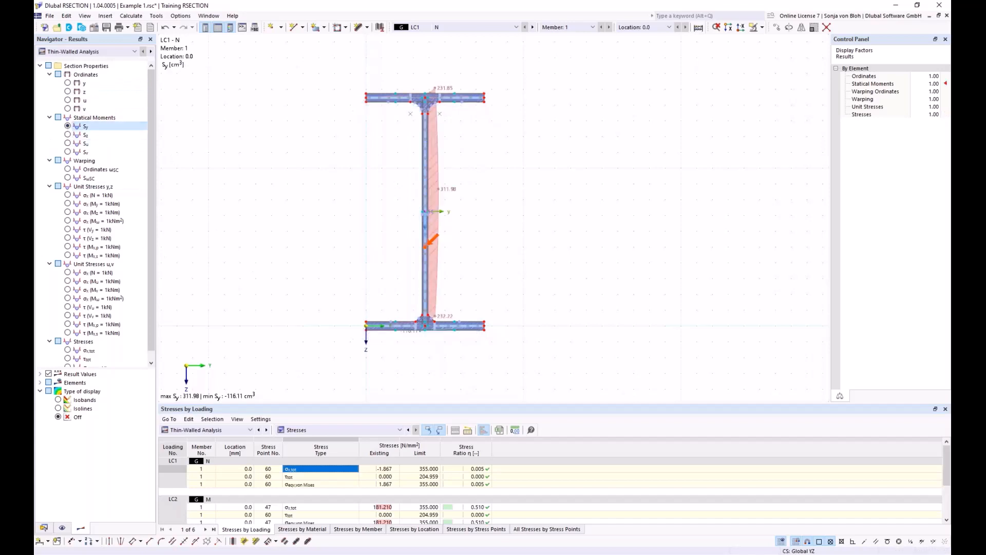
pyautogui.scroll(-1, 85, 345)
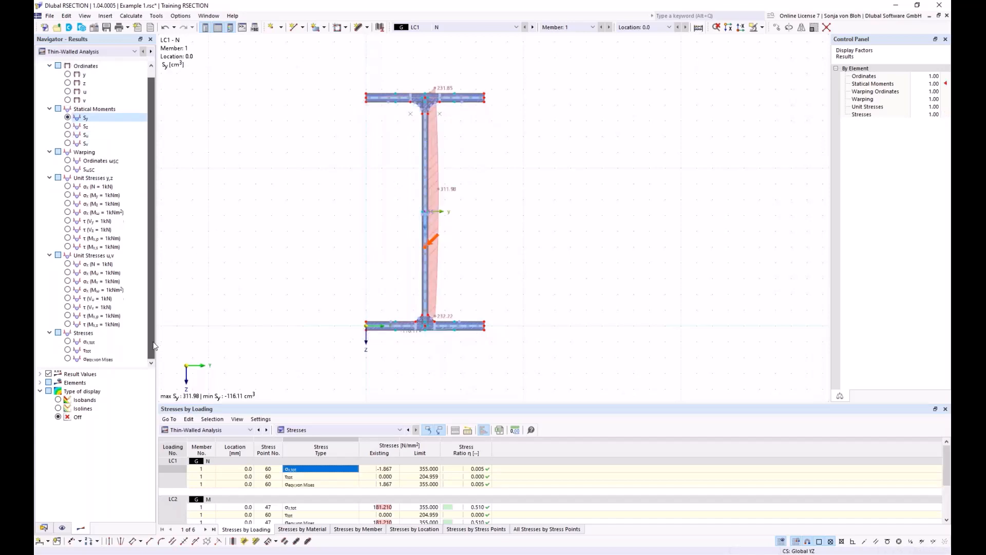
pyautogui.click(69, 342)
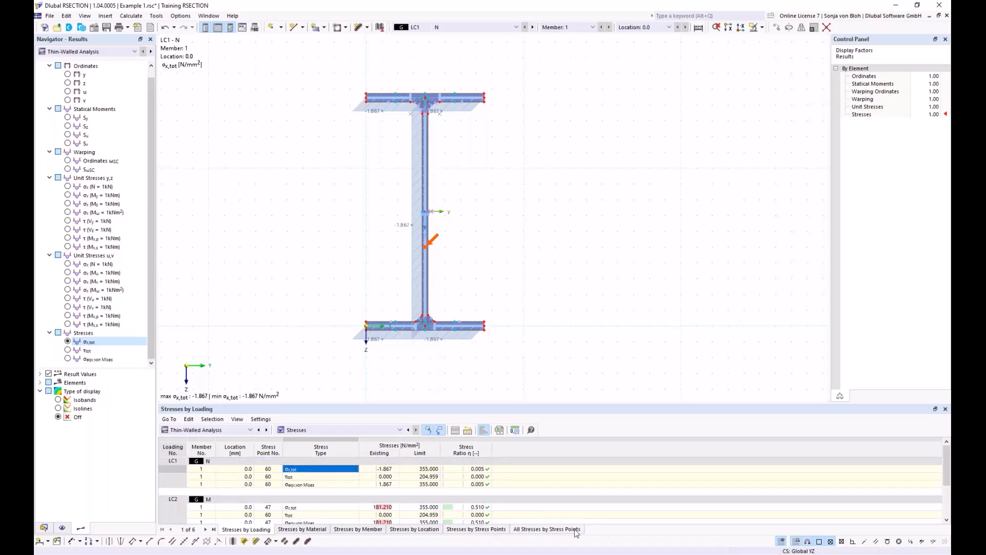
# Find the web stress point at Y 75 mm, Z -100 mm in the enlarged table of all stresses by stress points
pyautogui.click(558, 530)
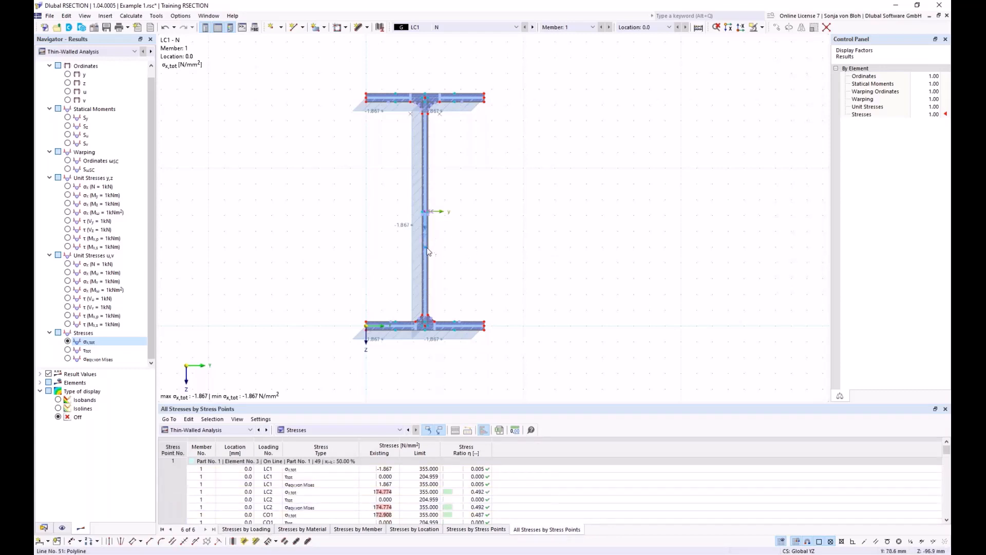
pyautogui.click(426, 251)
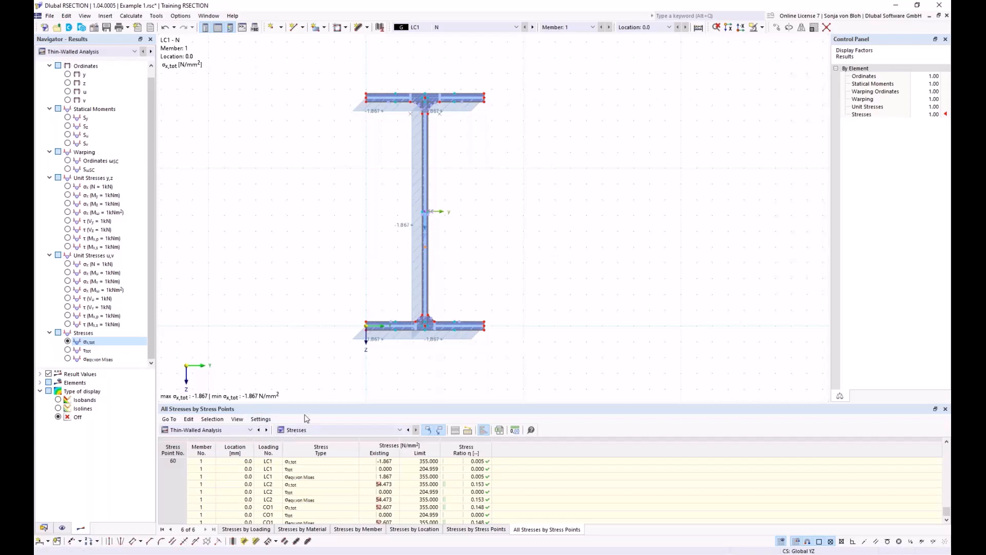
pyautogui.moveTo(306, 403); pyautogui.dragTo(315, 276)
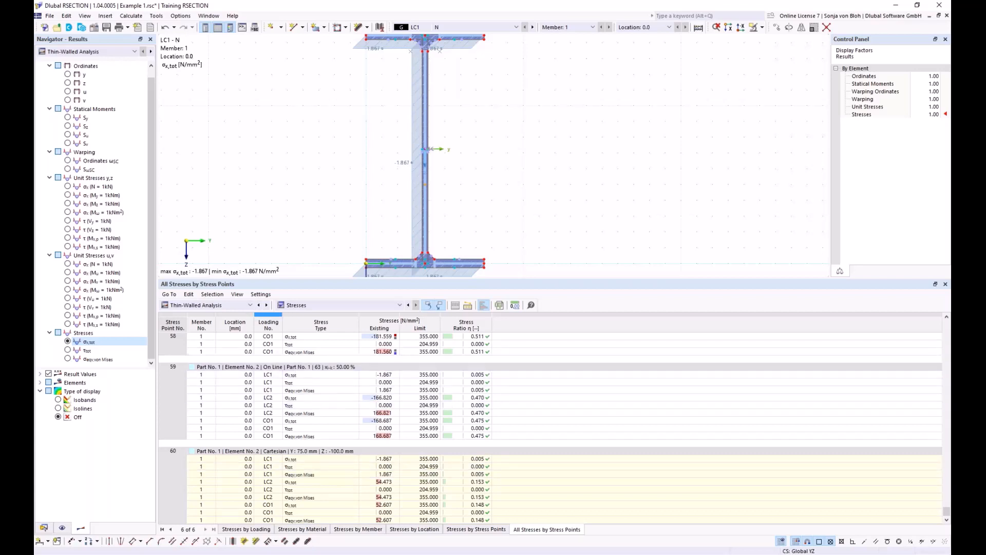
# Open the Effective Thin-Walled Analysis result tables and check the overall section classification according to EN 1993-1-1
pyautogui.click(251, 305)
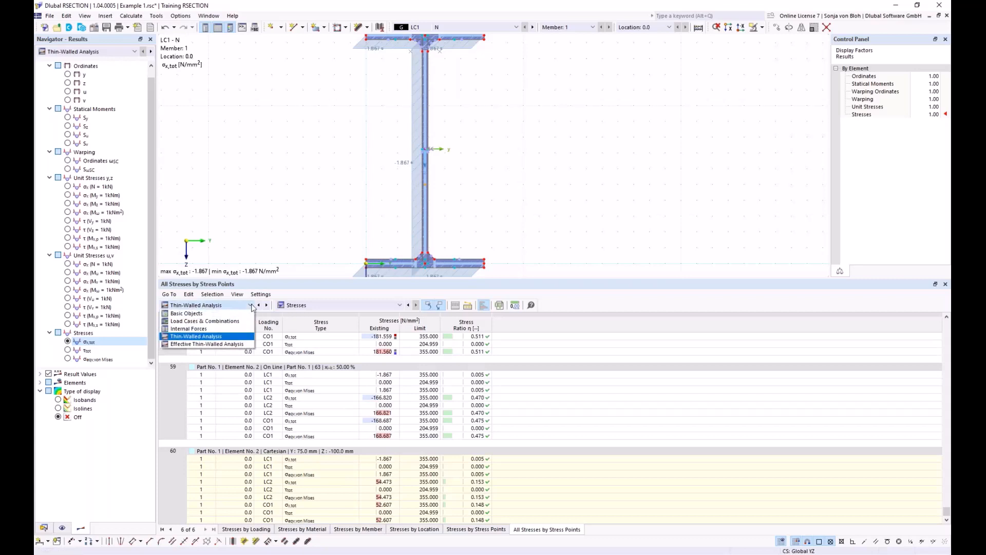
pyautogui.click(214, 344)
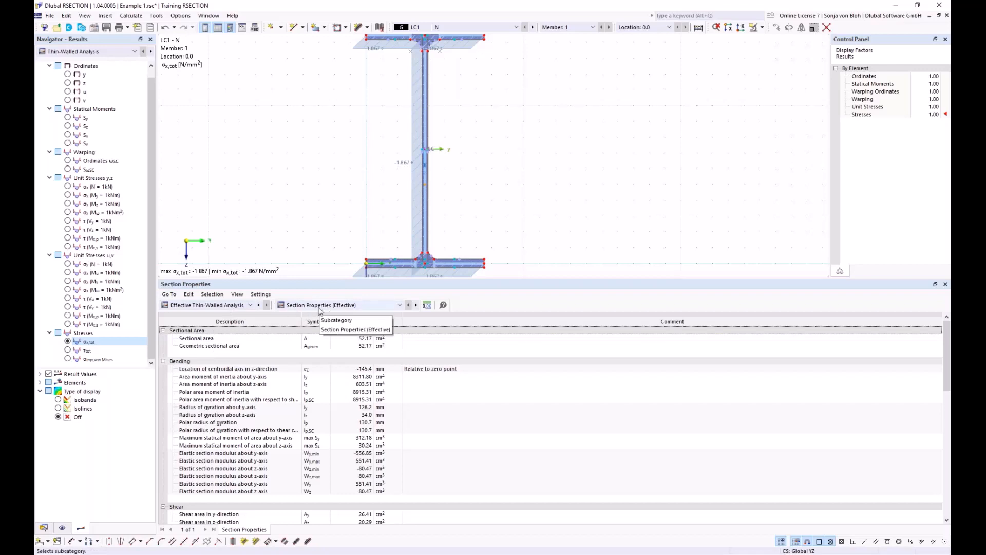
pyautogui.click(400, 306)
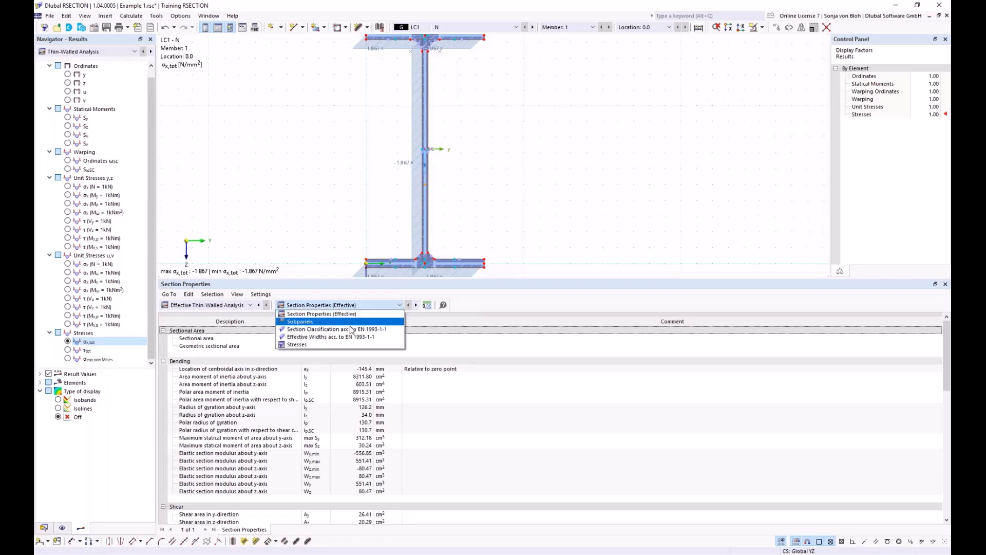
pyautogui.click(329, 329)
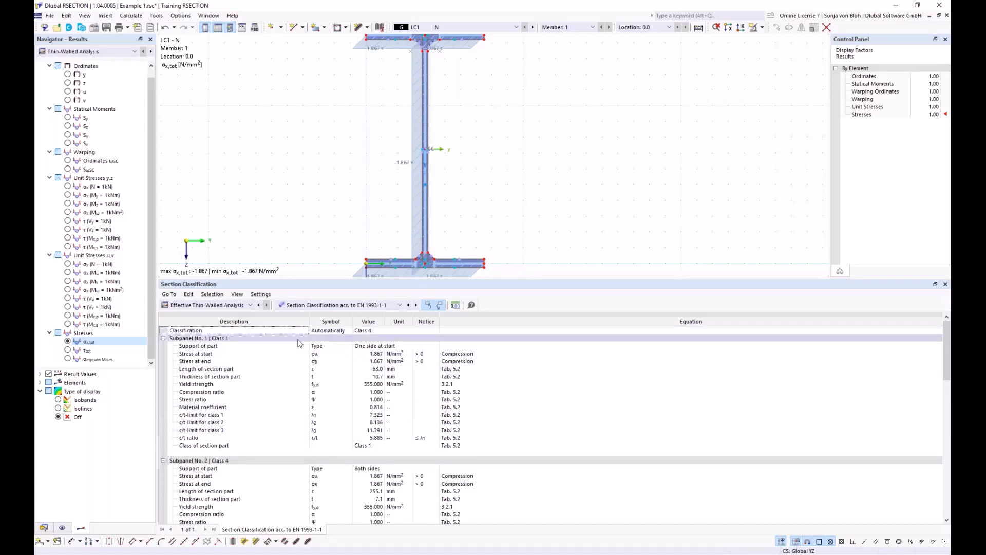
pyautogui.click(376, 331)
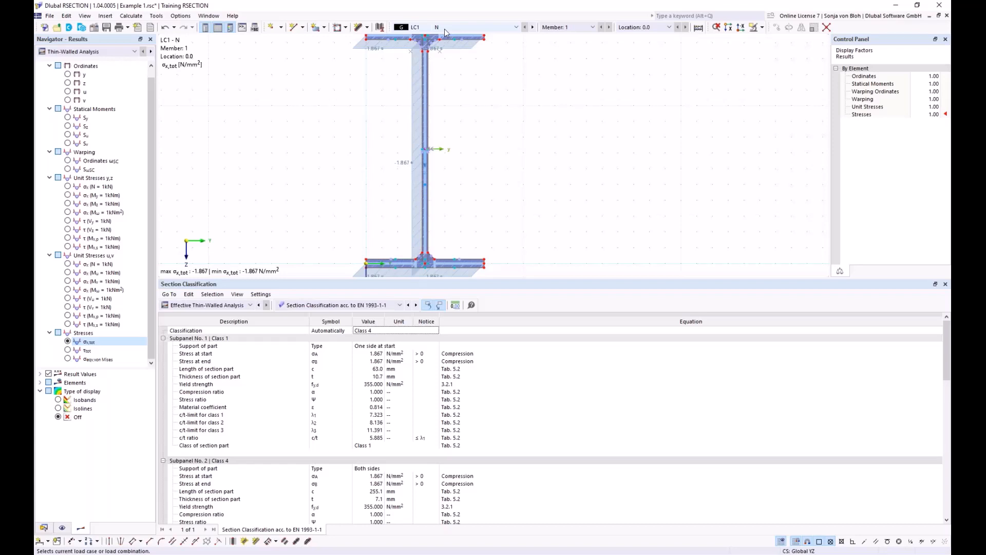
# Switch the graphical results to Effective Thin-Walled Analysis and select the web to review the classification of its subpanel
pyautogui.scroll(3, 423, 169)
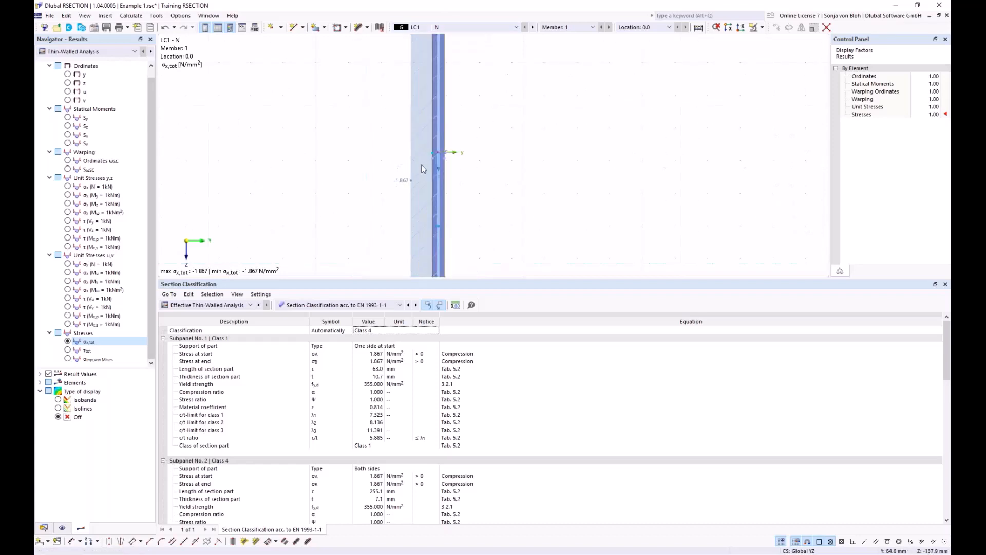
pyautogui.click(99, 51)
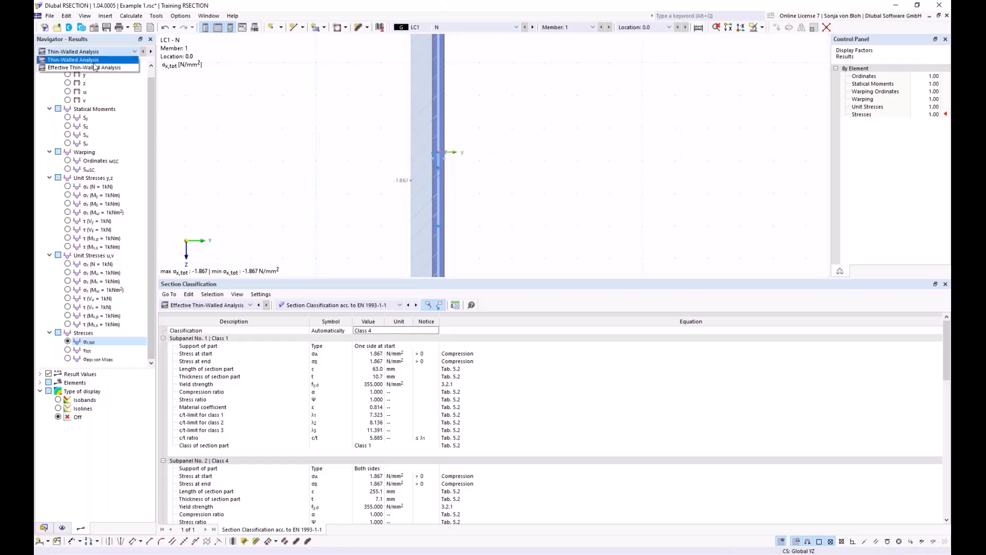
pyautogui.click(95, 67)
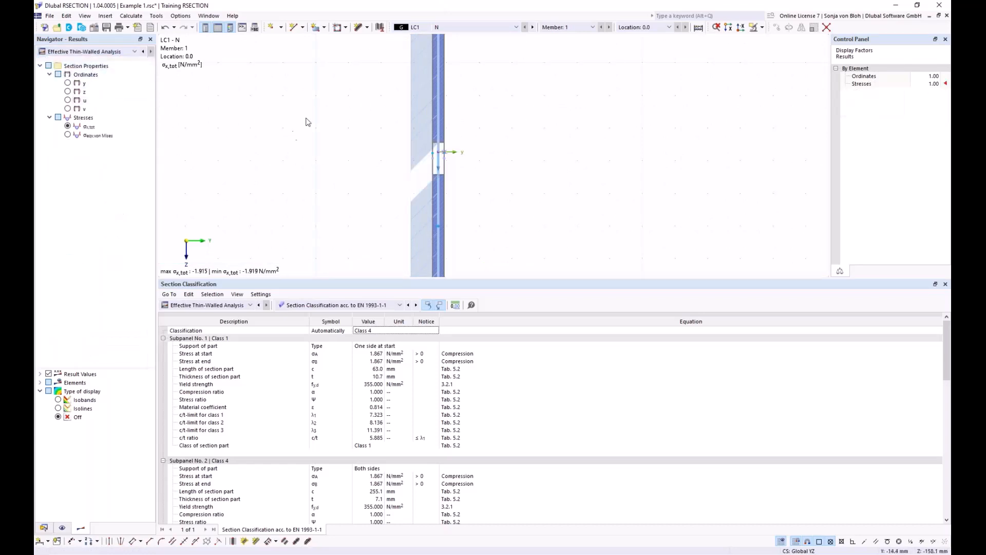
pyautogui.scroll(-3, 307, 121)
pyautogui.scroll(1, 309, 137)
pyautogui.scroll(-1, 337, 146)
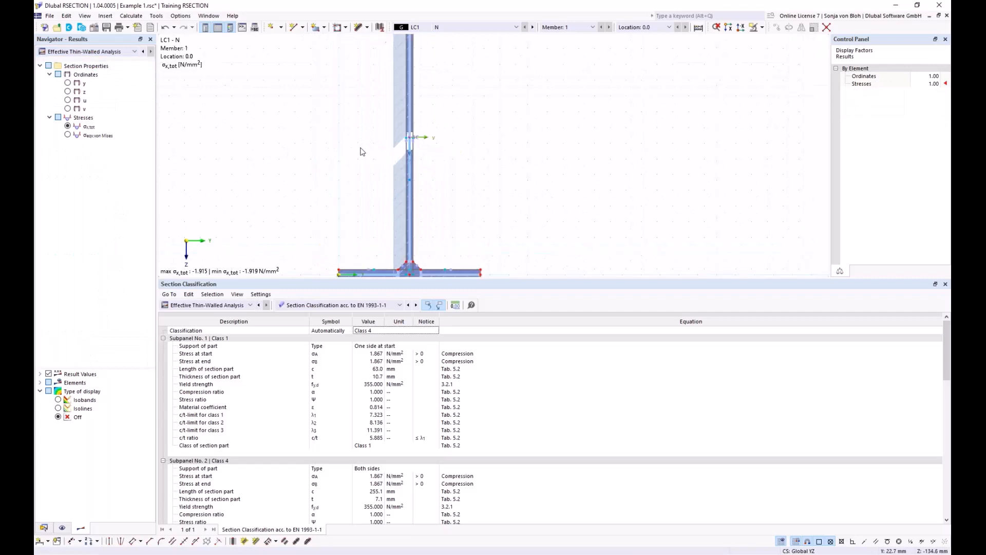
pyautogui.click(410, 149)
pyautogui.scroll(-1, 463, 163)
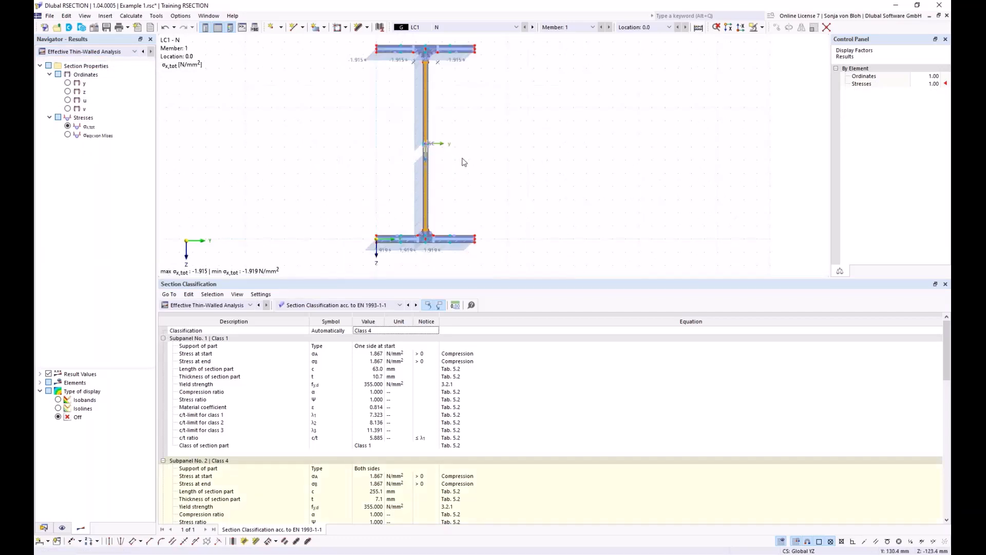
pyautogui.scroll(-3, 339, 510)
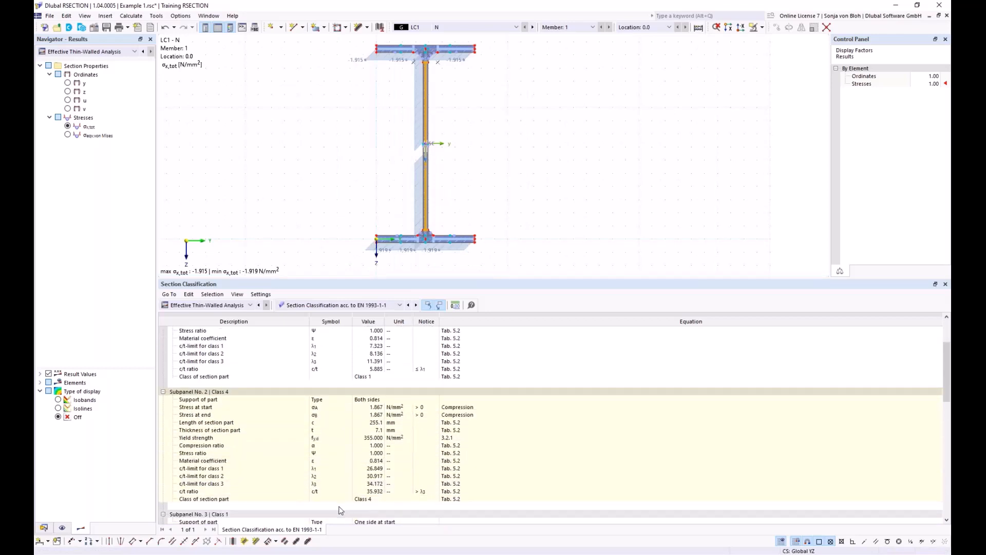
# Open the effective widths according to EN 1993-1-1 and inspect the ineffective width of subpanel 2 on the web
pyautogui.click(402, 307)
pyautogui.click(353, 335)
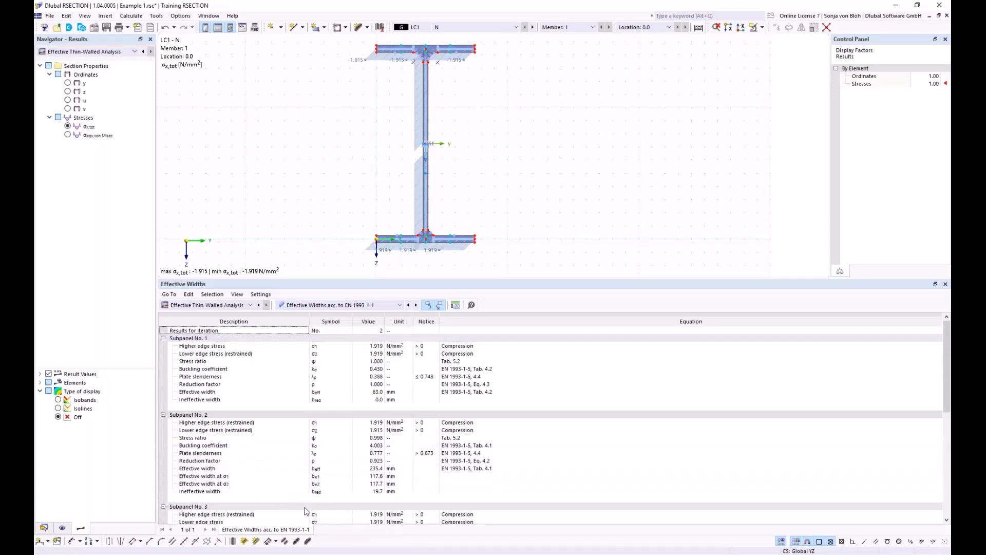
pyautogui.click(215, 492)
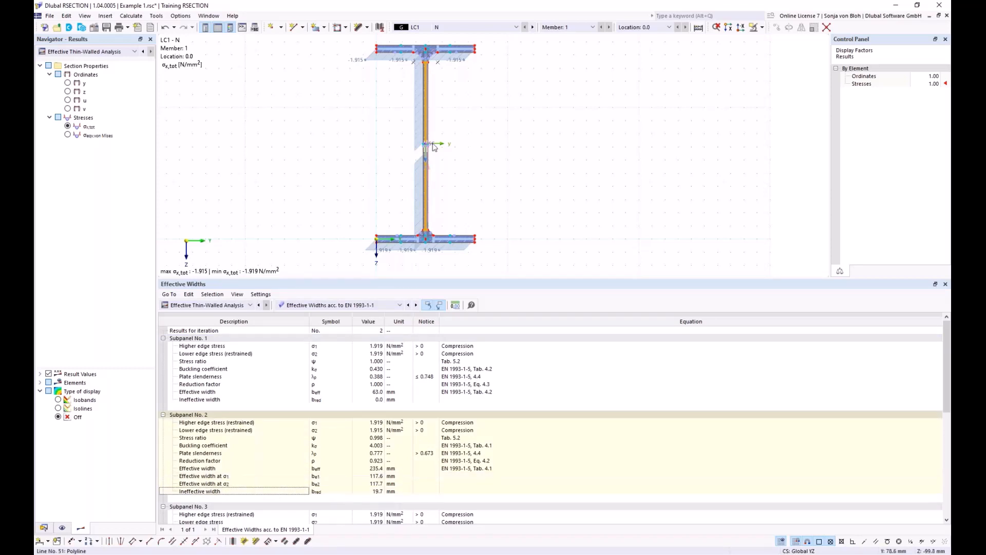
pyautogui.scroll(5, 426, 149)
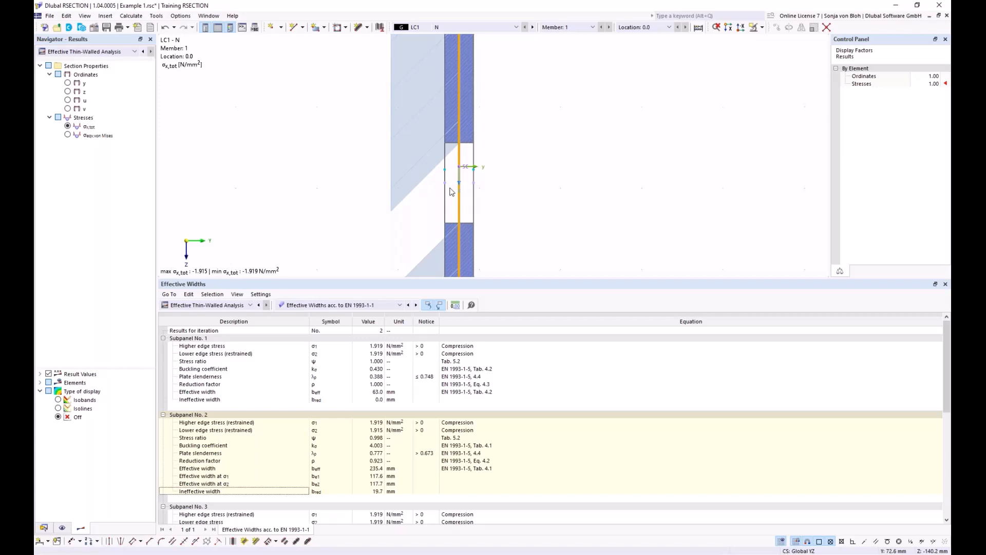
pyautogui.scroll(-5, 451, 191)
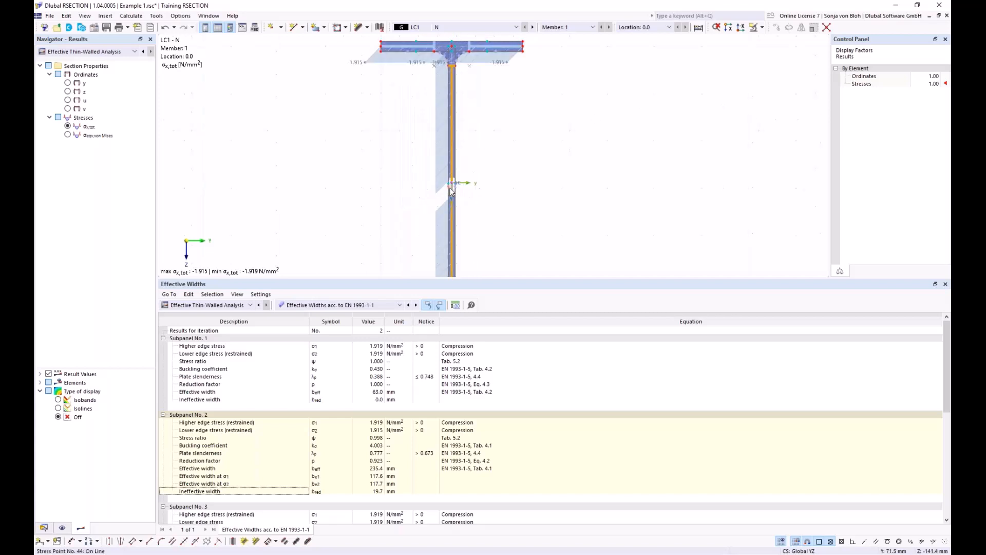
# Enlarge the section view by shrinking the results table, and display the effective section results for load case LC2
pyautogui.moveTo(376, 277); pyautogui.dragTo(374, 319)
pyautogui.scroll(2, 374, 187)
pyautogui.scroll(-3, 361, 180)
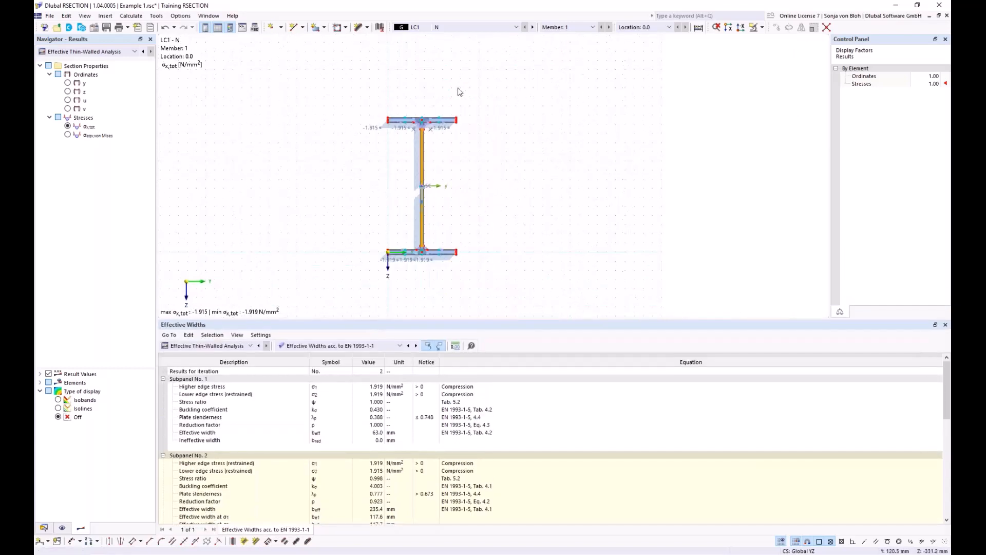
pyautogui.scroll(2, 464, 72)
pyautogui.moveTo(518, 143); pyautogui.dragTo(546, 79, button='middle')
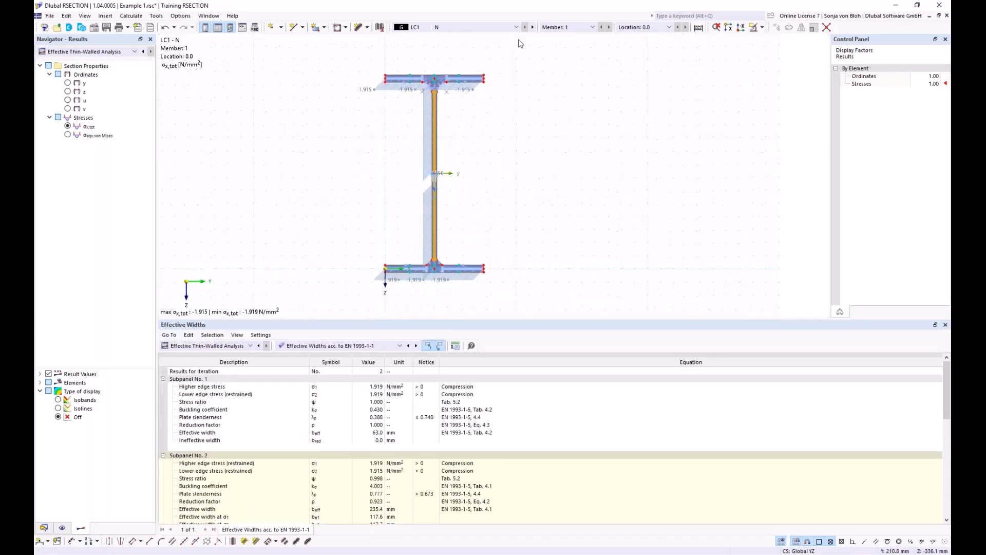
pyautogui.click(516, 27)
pyautogui.click(463, 44)
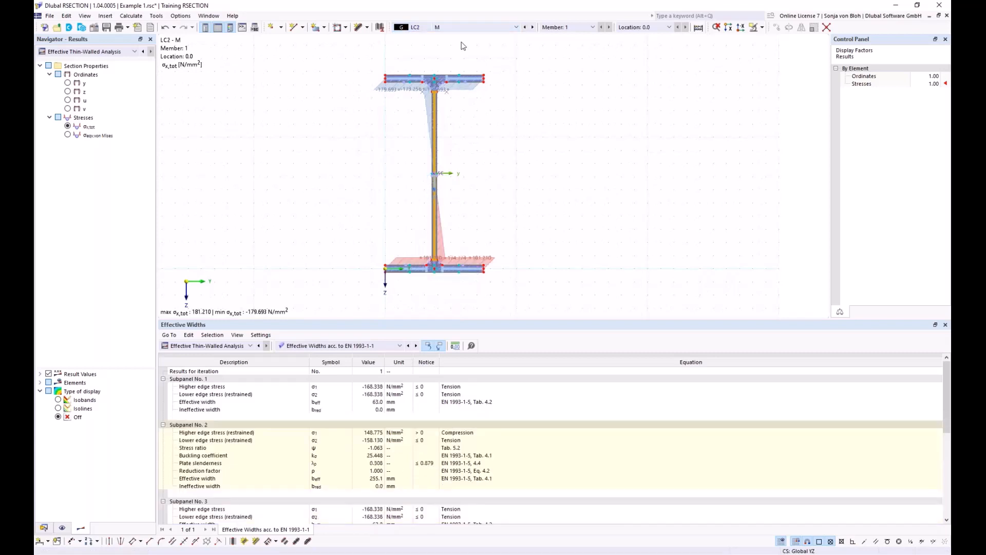
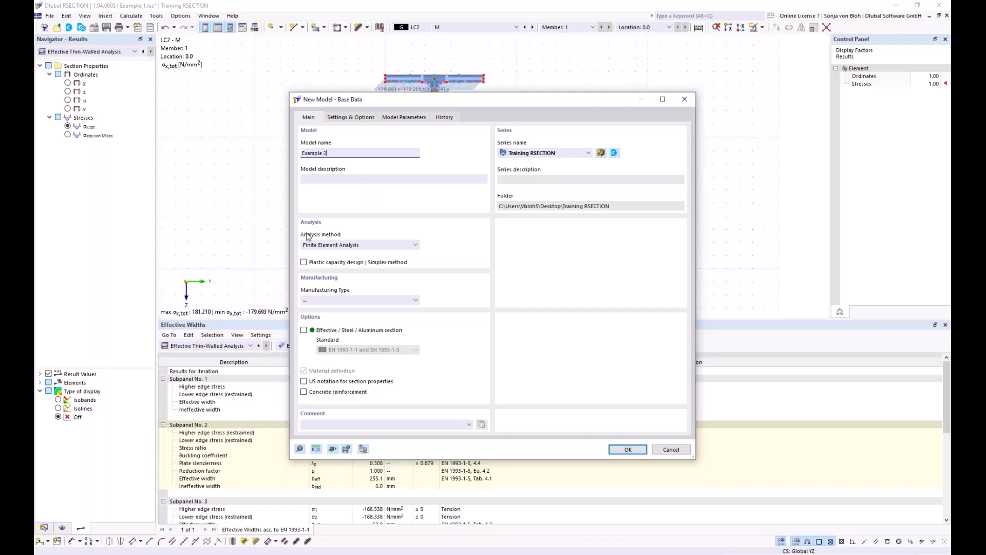
# Create the Example 2 model with Thin-Walled Analysis and the effective steel section option per EN 1993-1-1 and EN 1993-1-5
pyautogui.click(416, 246)
pyautogui.click(342, 261)
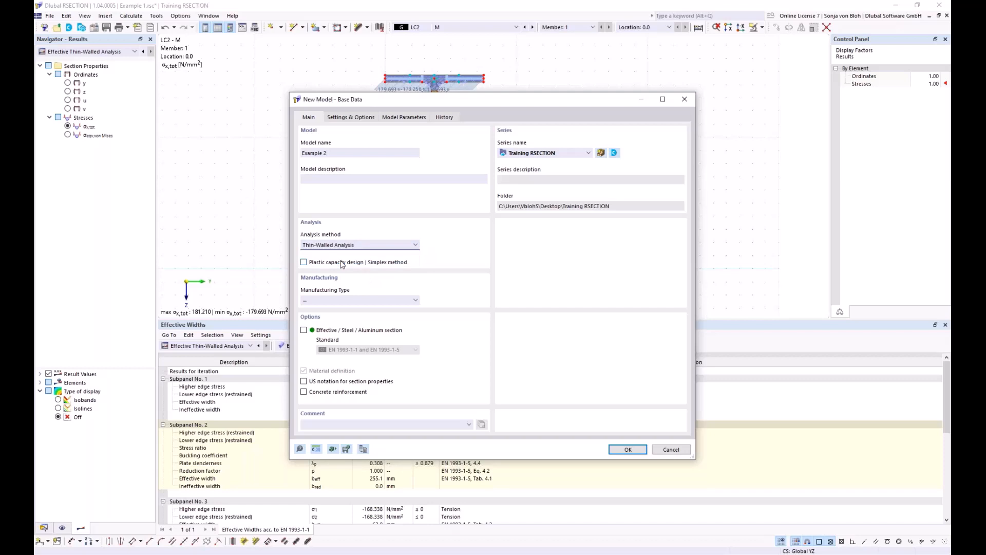
pyautogui.click(306, 331)
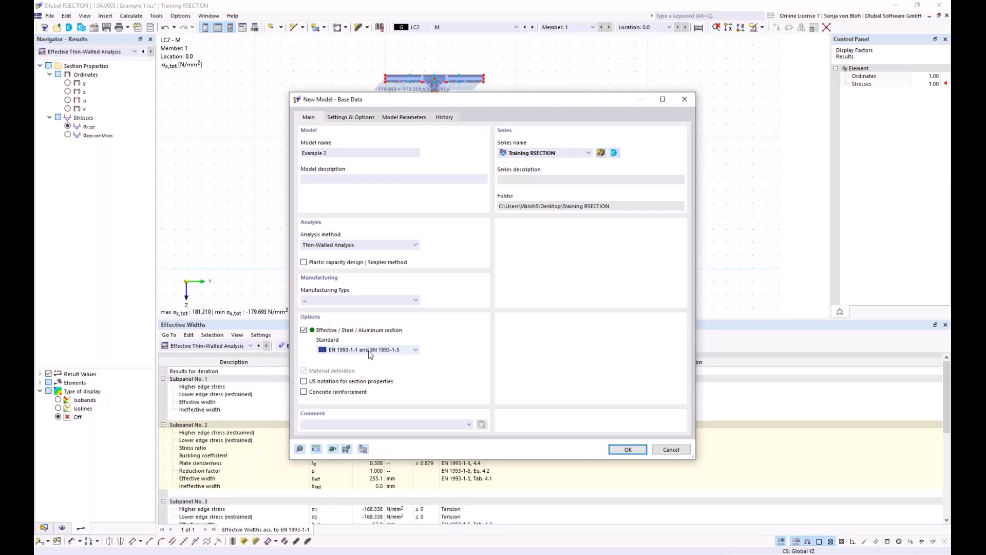
pyautogui.click(628, 450)
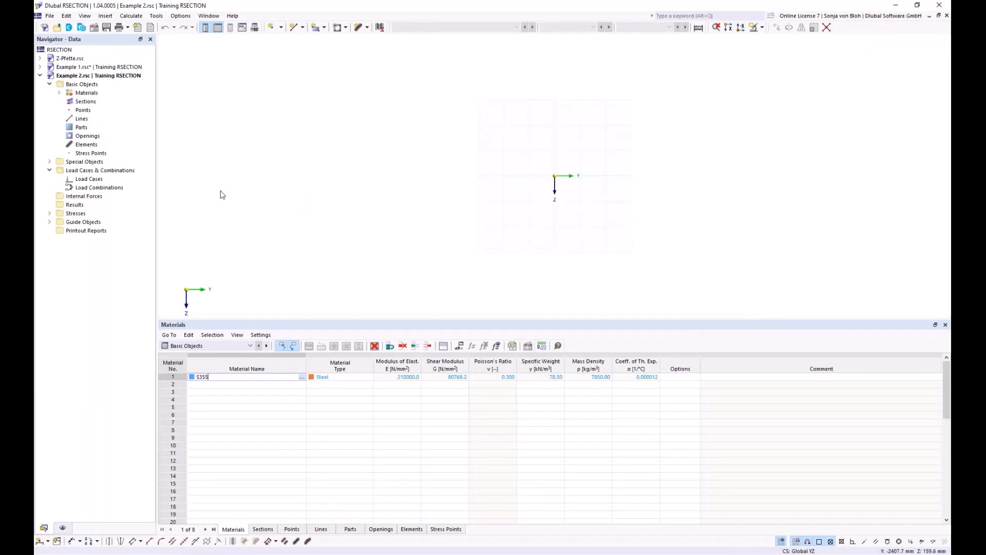
# Change material 1 to steel S235 from the EN 1993-1-1 Steel S series in the material library
pyautogui.click(59, 93)
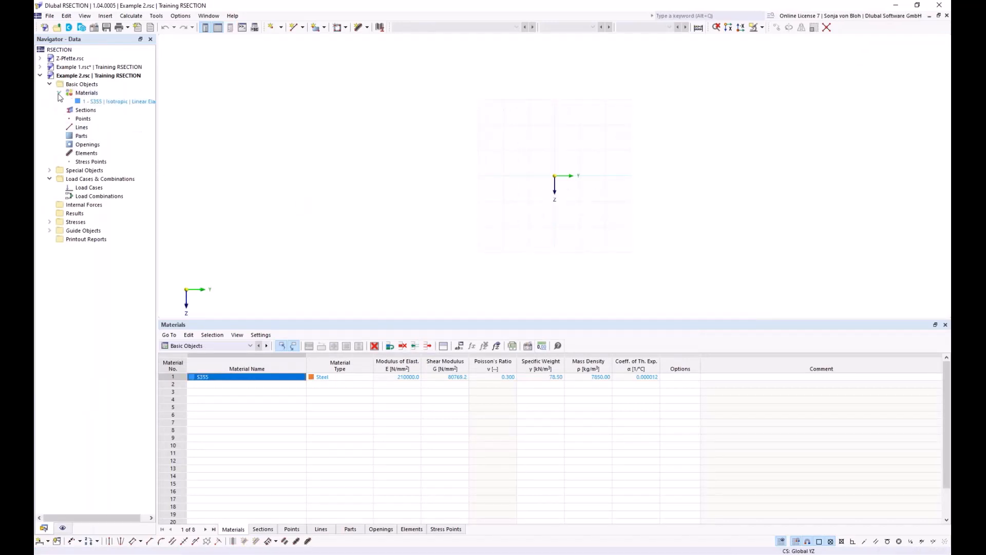
pyautogui.doubleClick(103, 101)
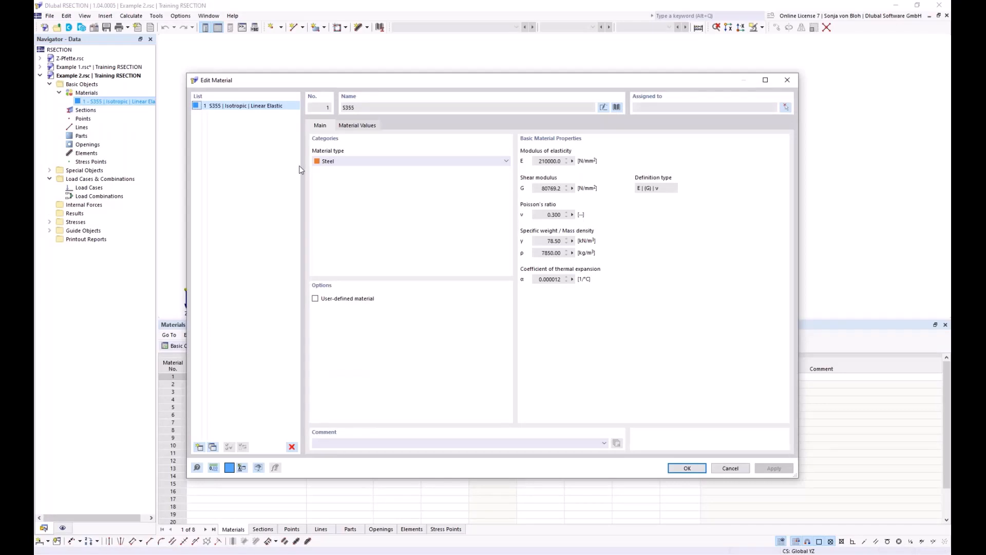
pyautogui.click(621, 107)
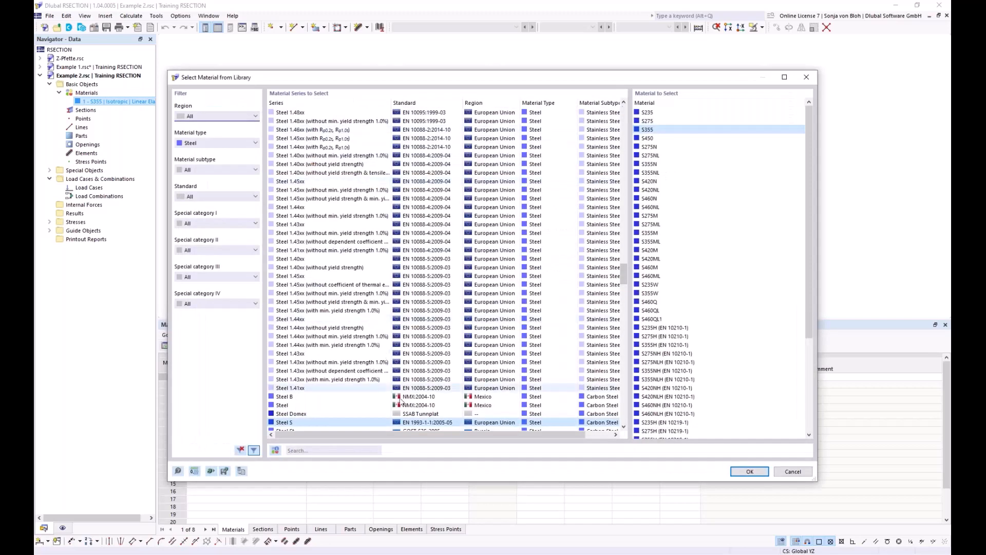
pyautogui.click(647, 113)
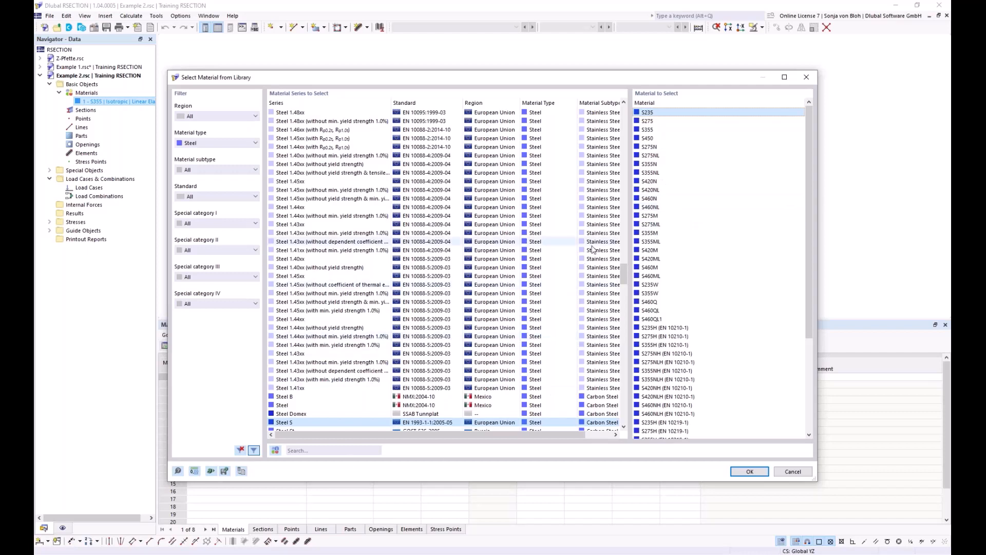
pyautogui.click(751, 471)
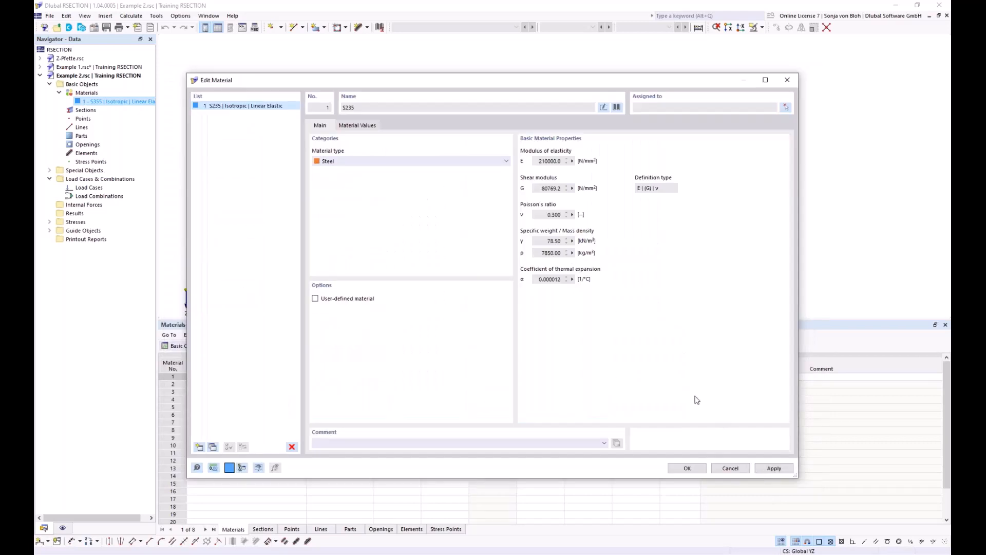
pyautogui.click(688, 468)
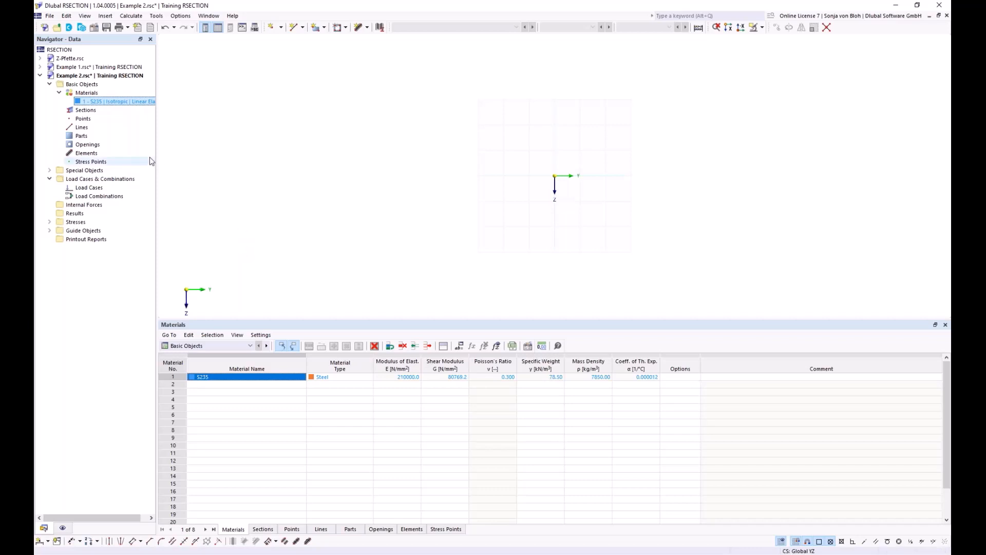
# Start a new section and set its profile to HEB 100
pyautogui.rightClick(95, 112)
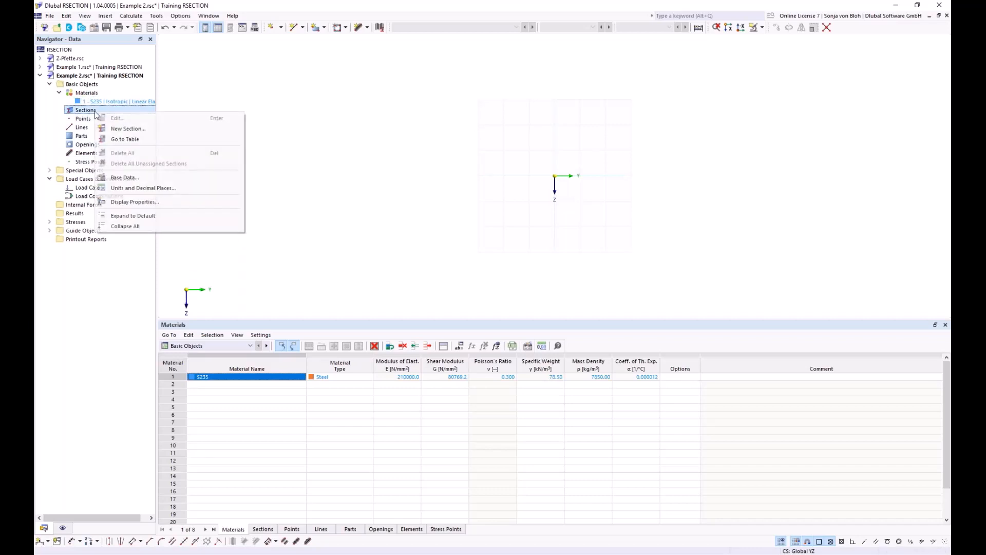
pyautogui.click(114, 129)
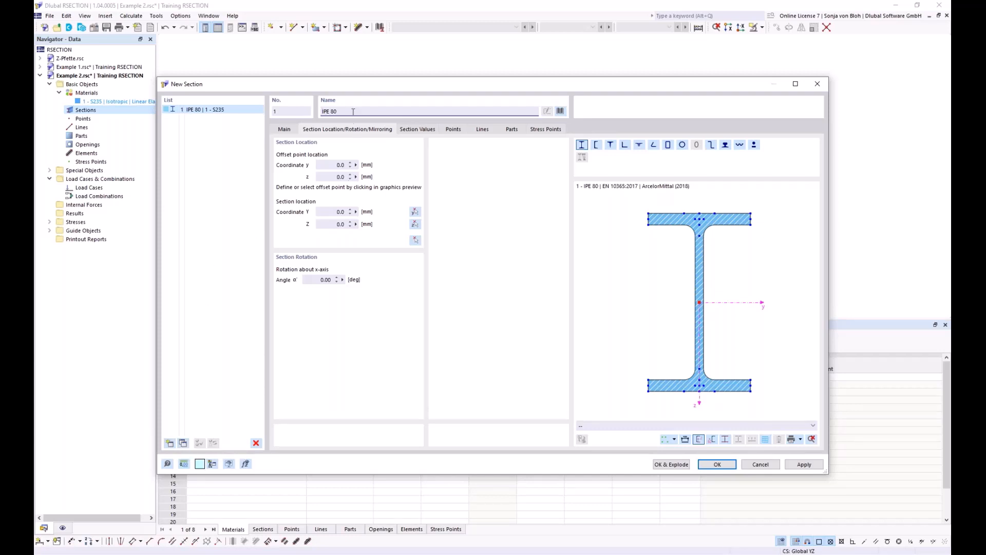
pyautogui.moveTo(352, 111); pyautogui.dragTo(288, 111)
pyautogui.write('HEB')
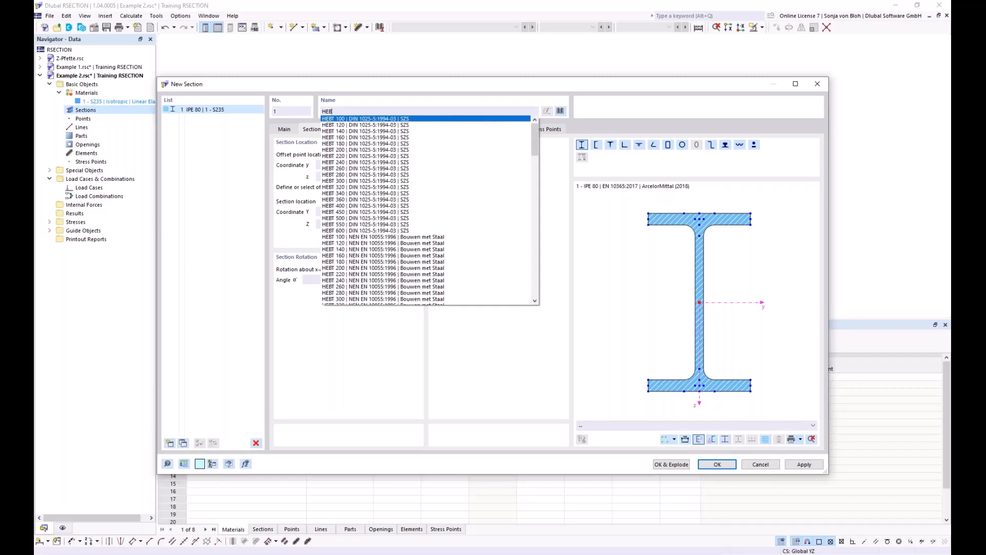
pyautogui.write(' 100')
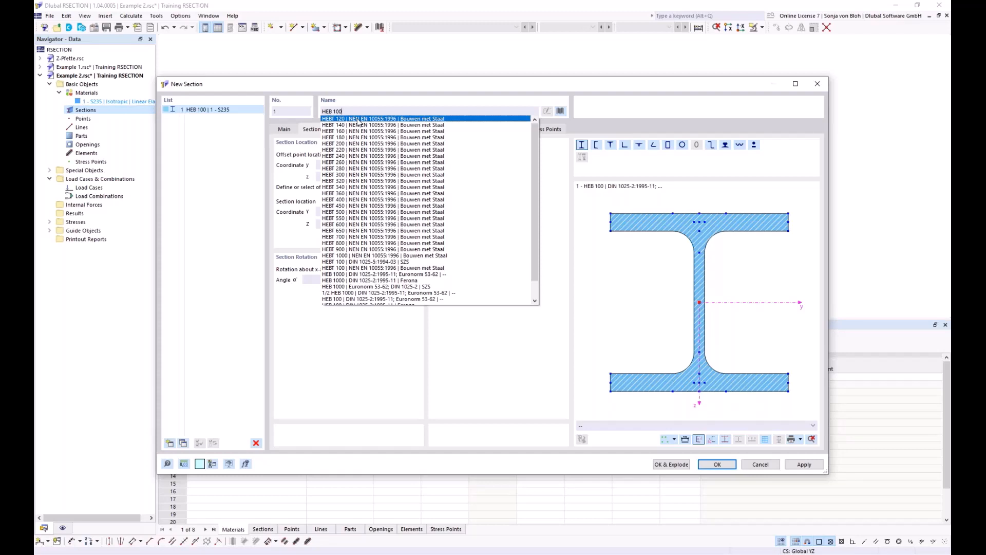
pyautogui.click(496, 96)
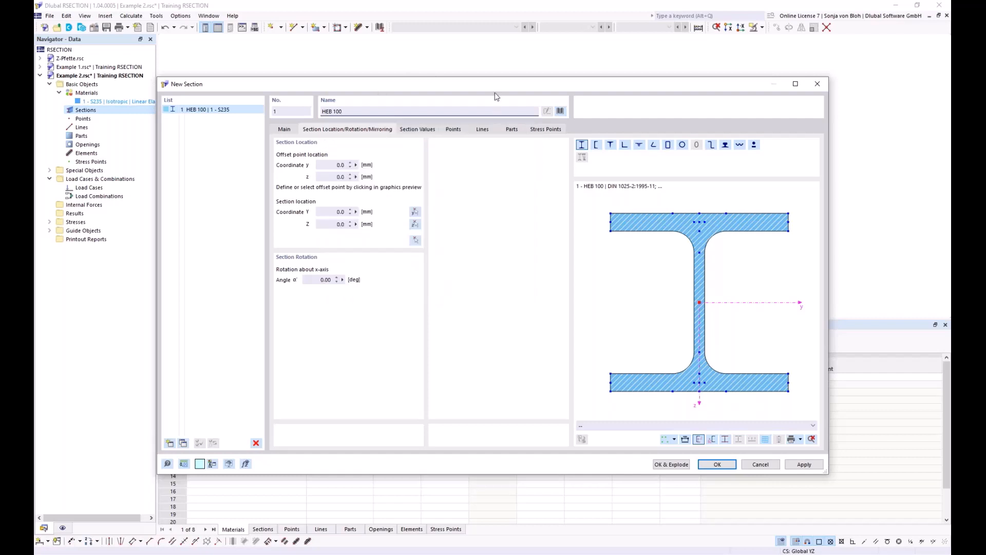
# Change the new section's profile to the standardized angle L 200x150x12 per DIN EN 10056-1:1998-10 from the section library
pyautogui.click(561, 111)
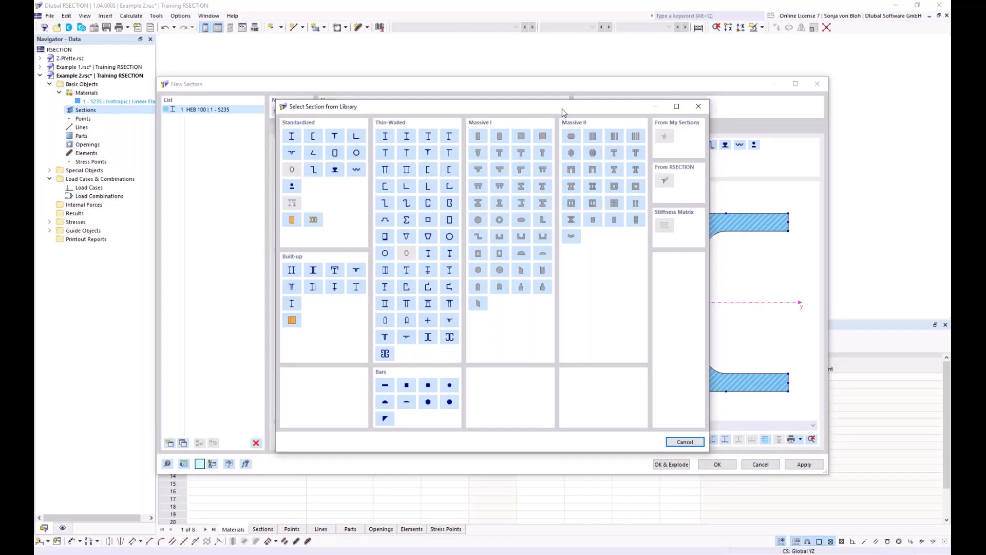
pyautogui.click(355, 137)
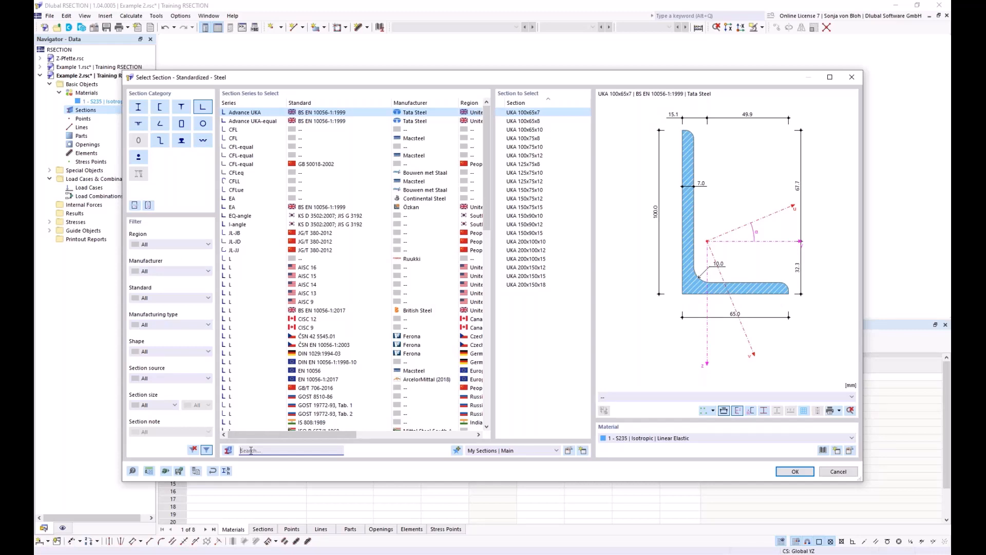
pyautogui.write('L')
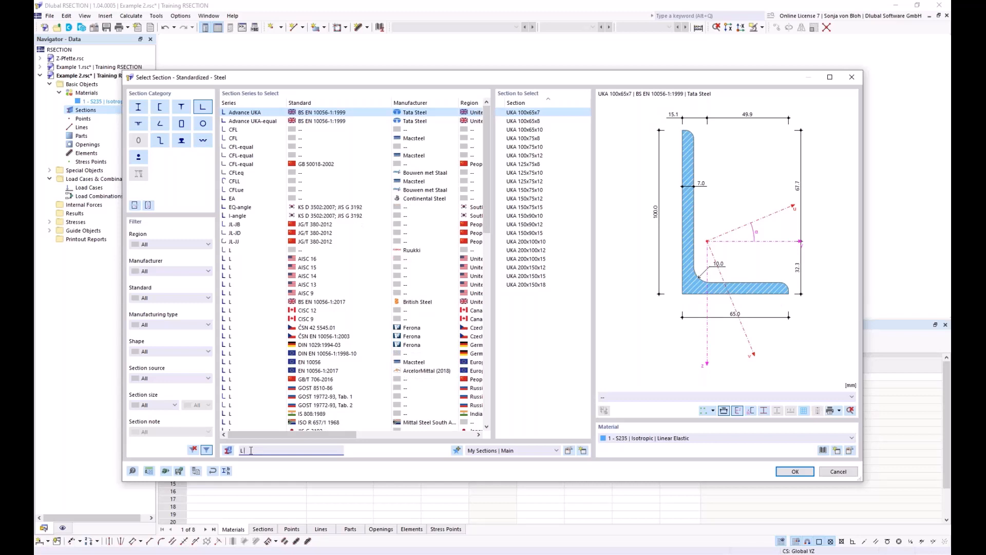
pyautogui.write(' 200')
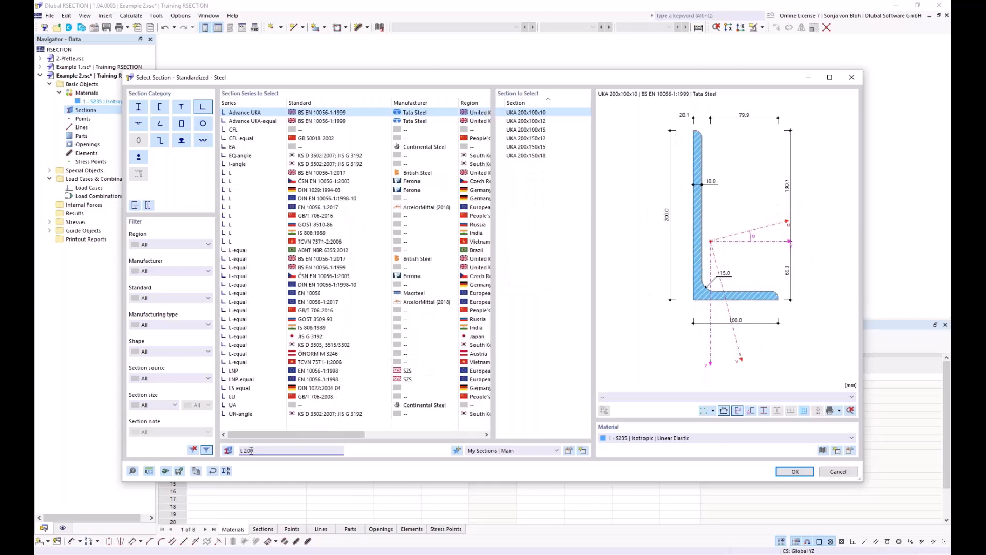
pyautogui.write('x')
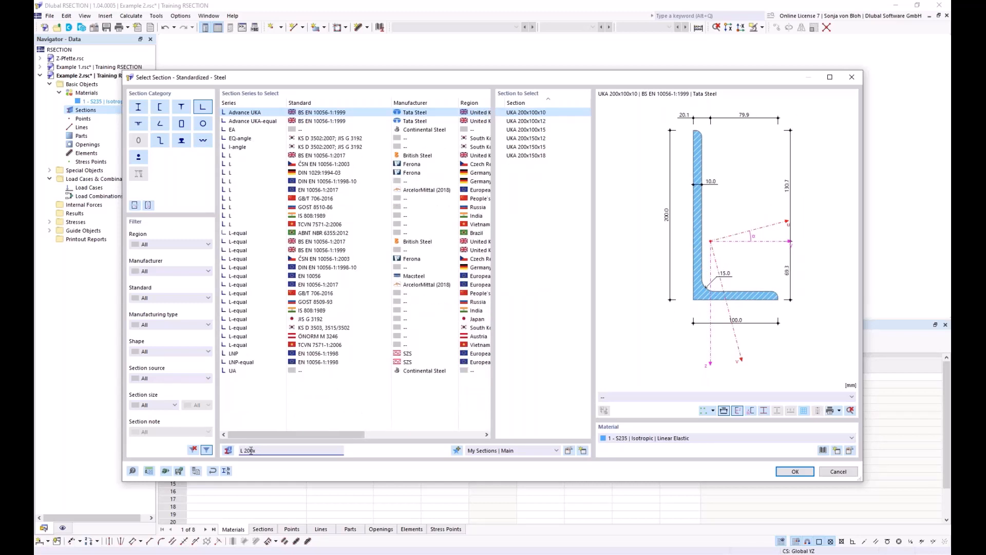
pyautogui.write('150')
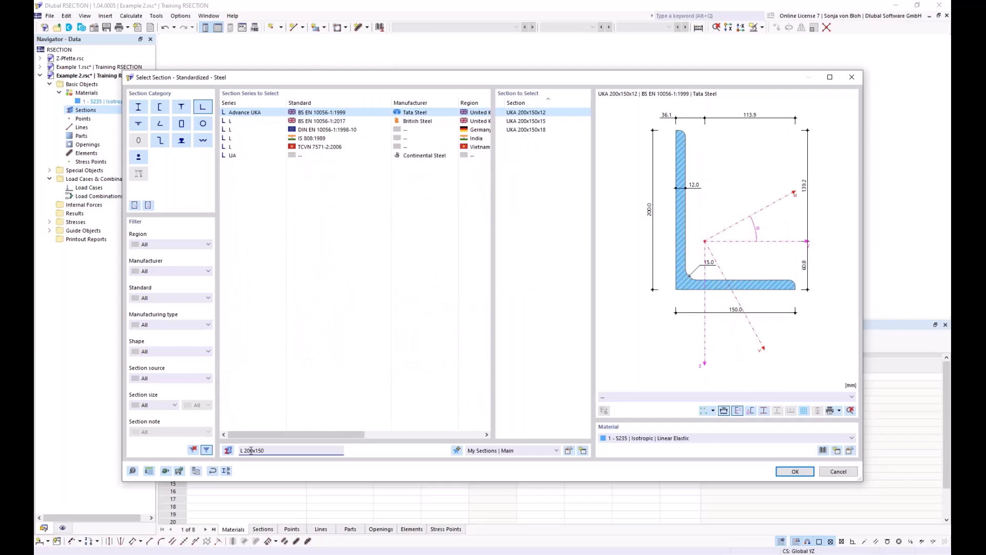
pyautogui.write('x12')
pyautogui.click(311, 130)
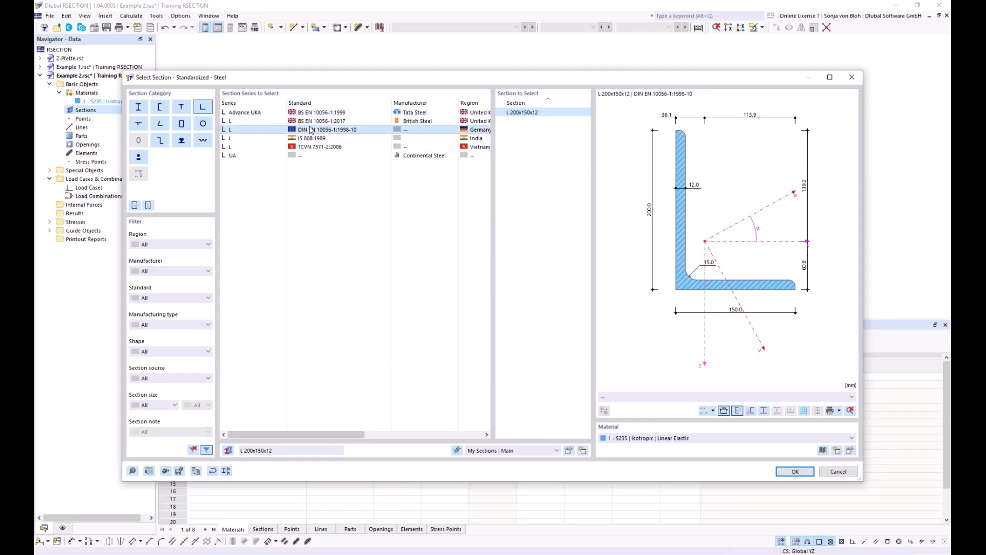
pyautogui.click(786, 473)
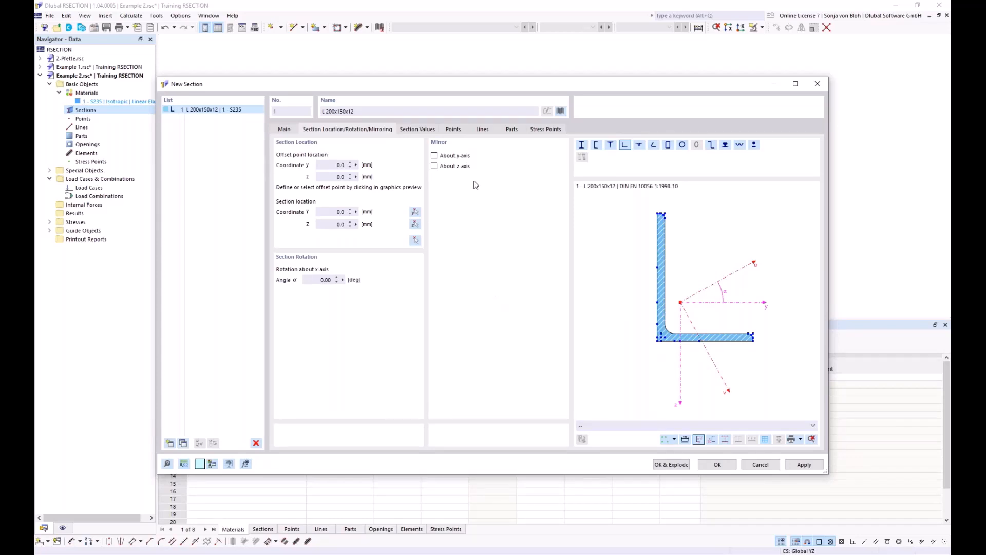
# Mirror the angle section about its y-axis and set its rotation about the x-axis to 90°
pyautogui.click(436, 157)
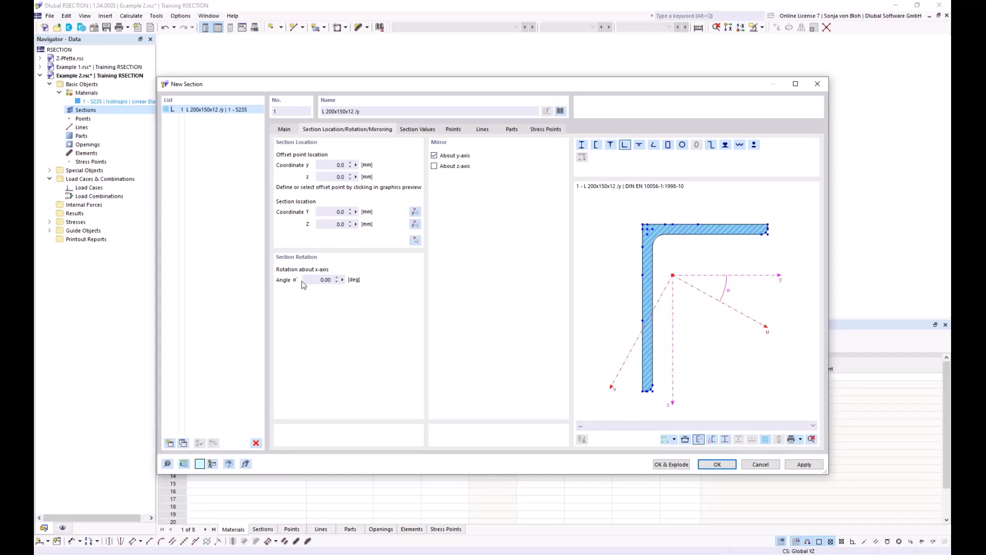
pyautogui.moveTo(315, 281); pyautogui.dragTo(368, 283)
pyautogui.write('90')
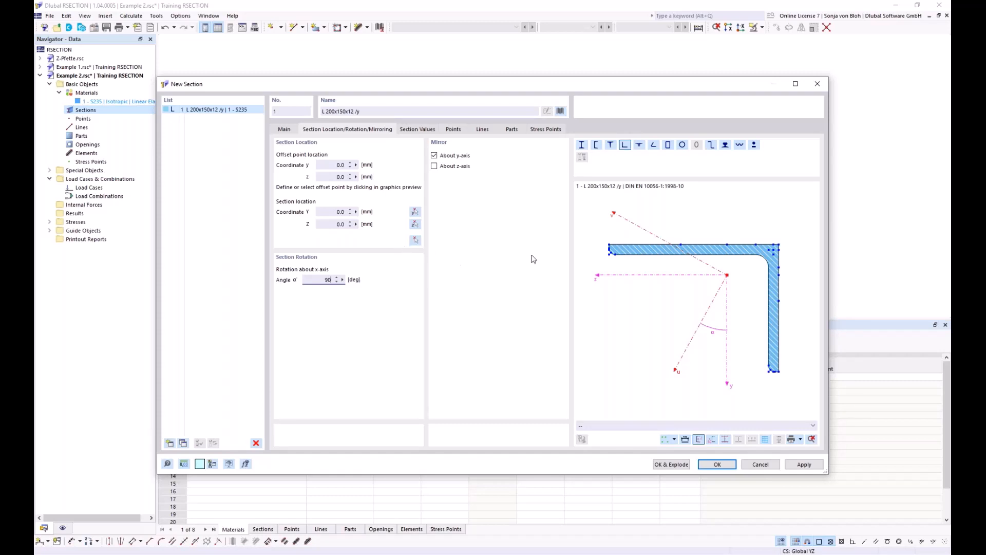
# Set the offset point at the mid-thickness of the horizontal leg's free end and place the angle section with it at the global origin
pyautogui.scroll(5, 607, 251)
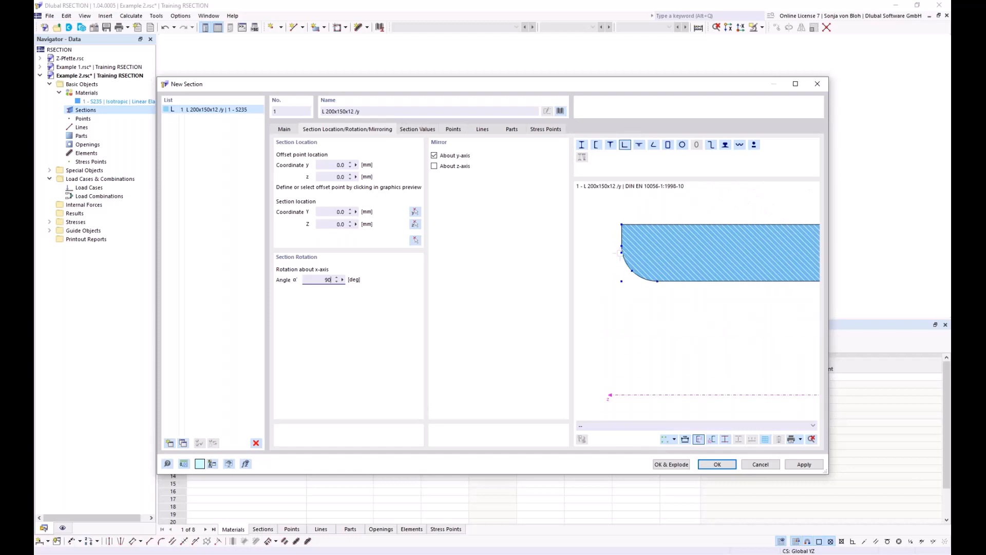
pyautogui.click(621, 253)
pyautogui.click(416, 241)
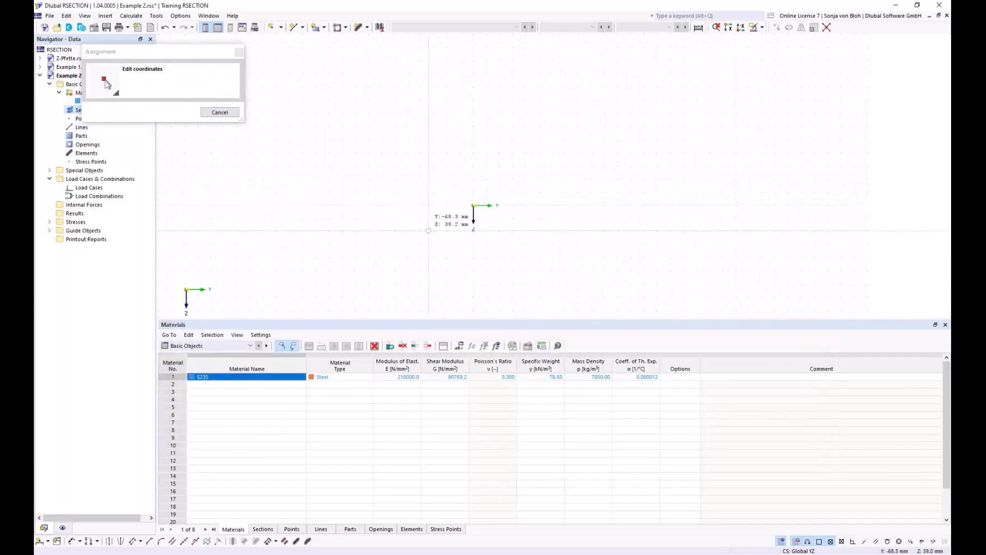
pyautogui.click(473, 205)
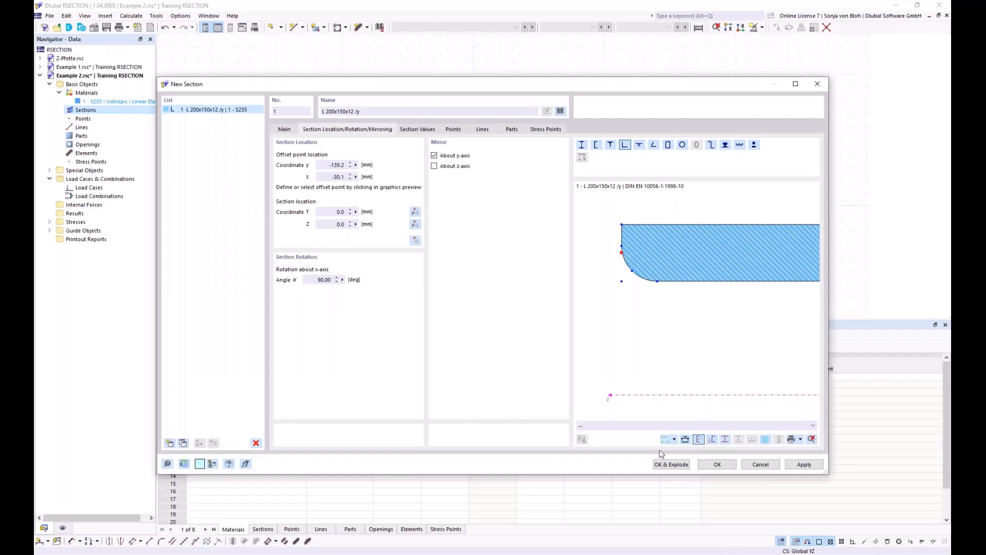
pyautogui.click(715, 465)
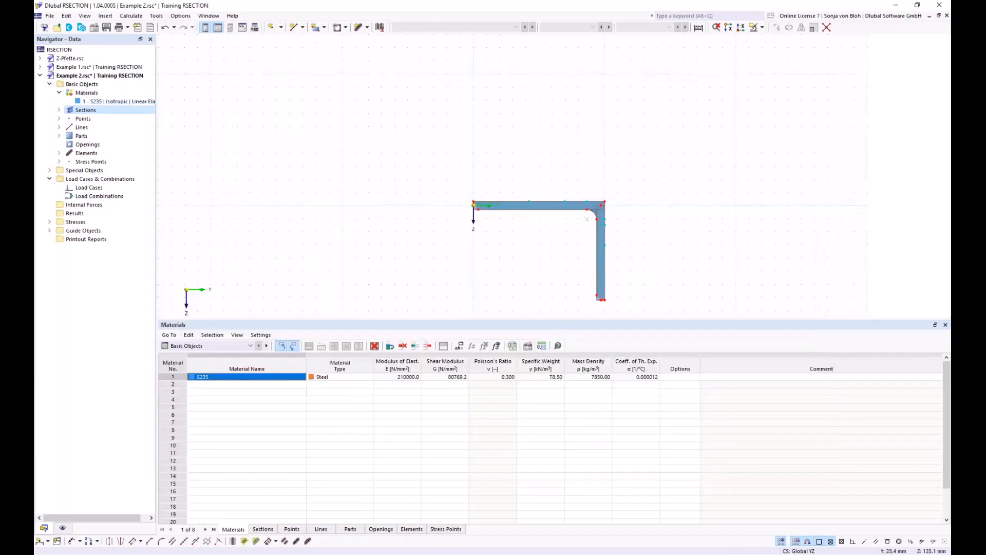
pyautogui.moveTo(485, 291); pyautogui.dragTo(403, 242, button='middle')
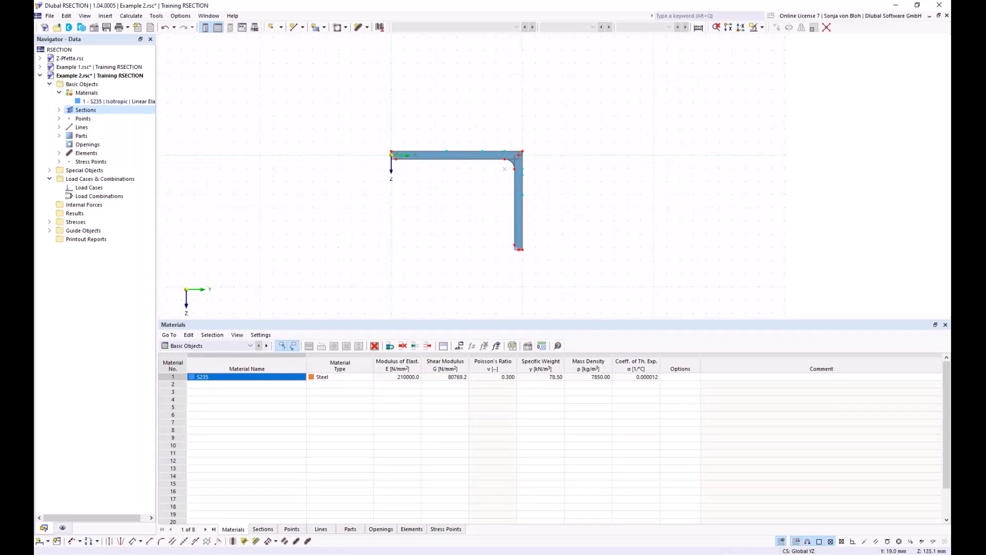
# Review the section's first element and boundary-line part, and its location, rotation and mirroring settings
pyautogui.click(59, 153)
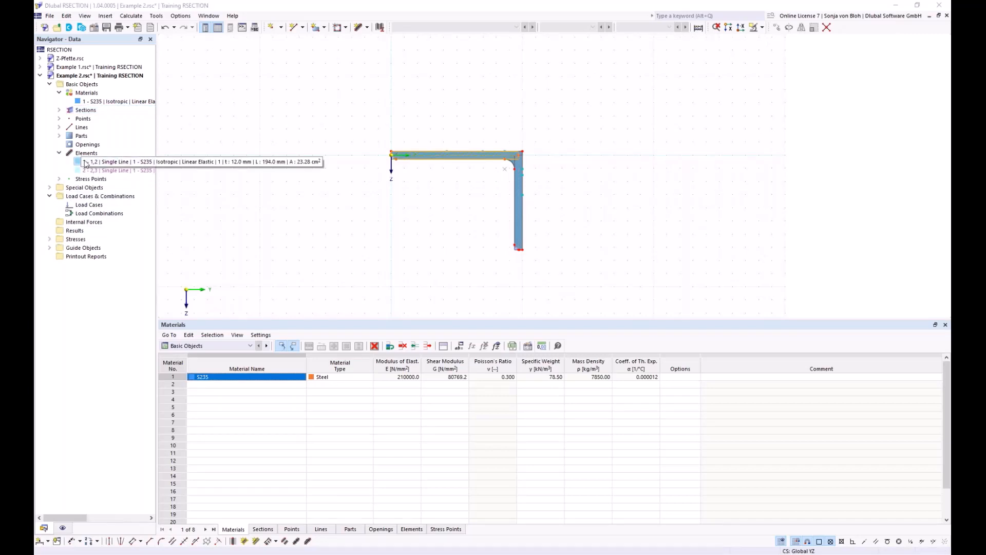
pyautogui.click(86, 163)
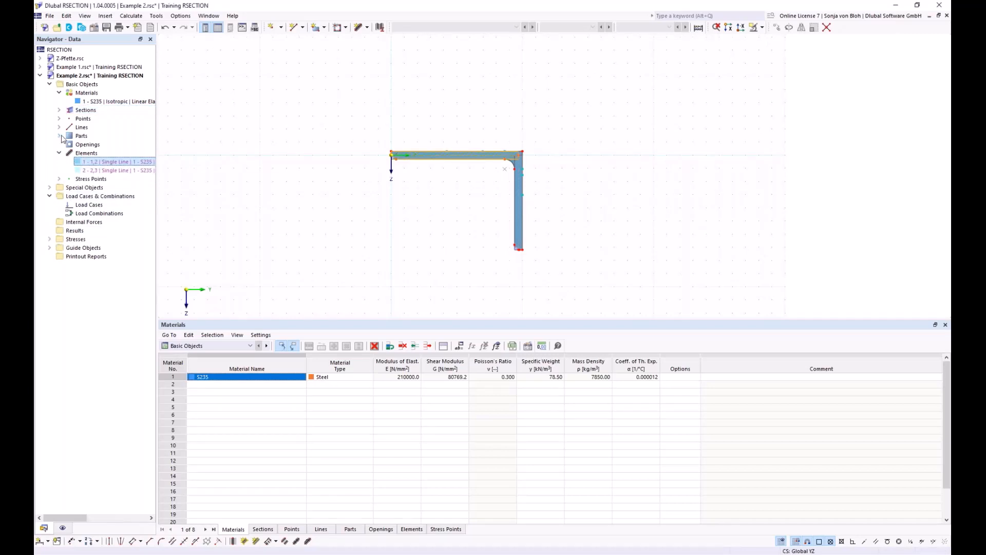
pyautogui.click(59, 136)
pyautogui.click(89, 145)
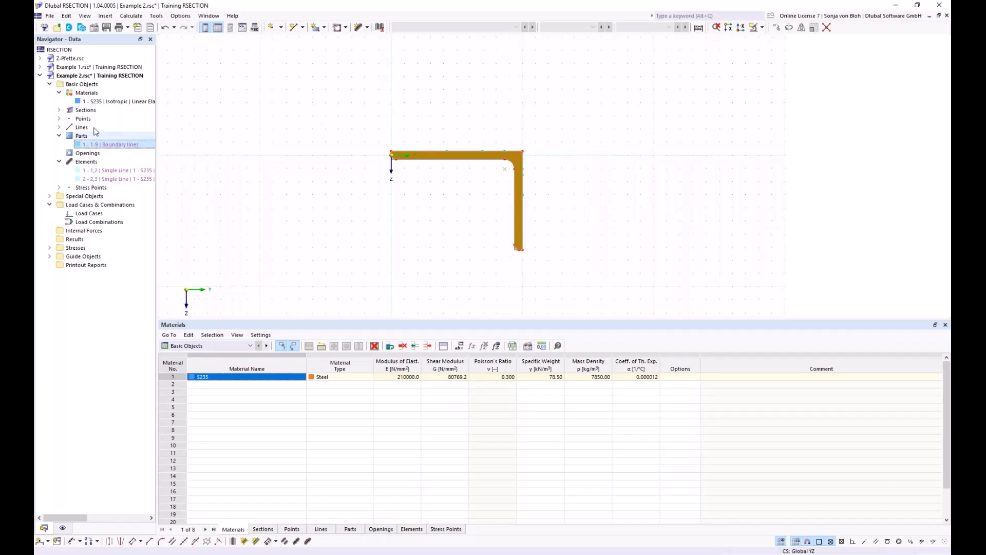
pyautogui.doubleClick(410, 155)
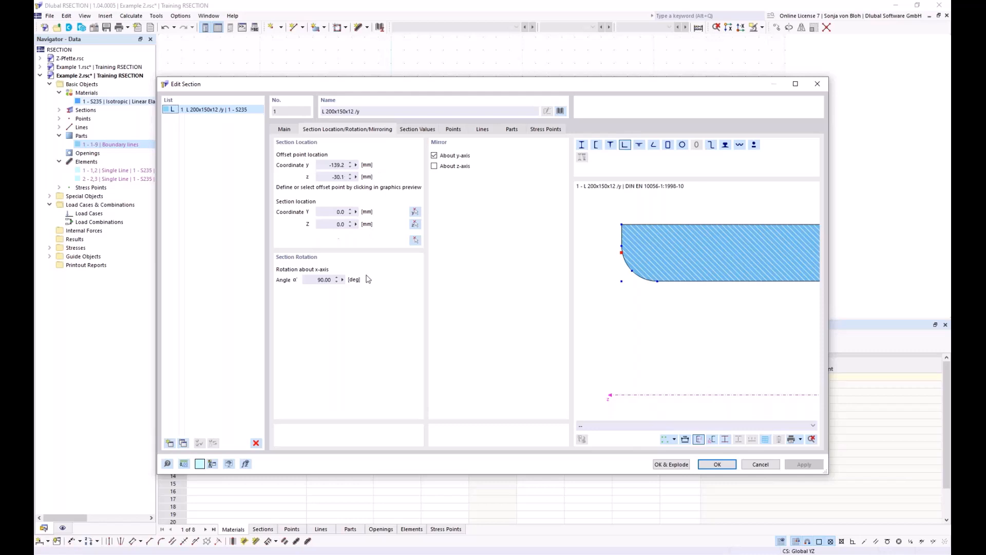
pyautogui.click(760, 465)
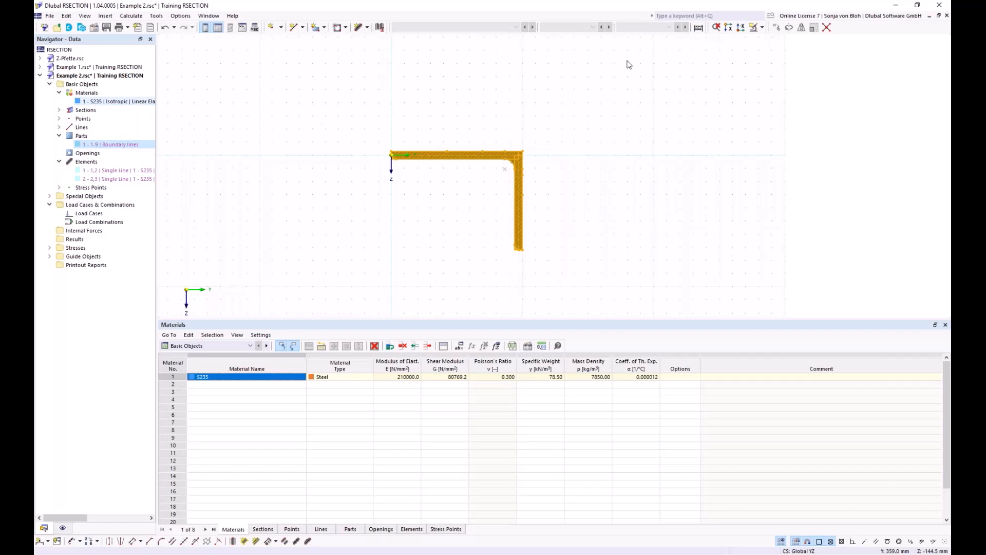
# Explode the L 200x150x12 section into its individual objects
pyautogui.rightClick(442, 157)
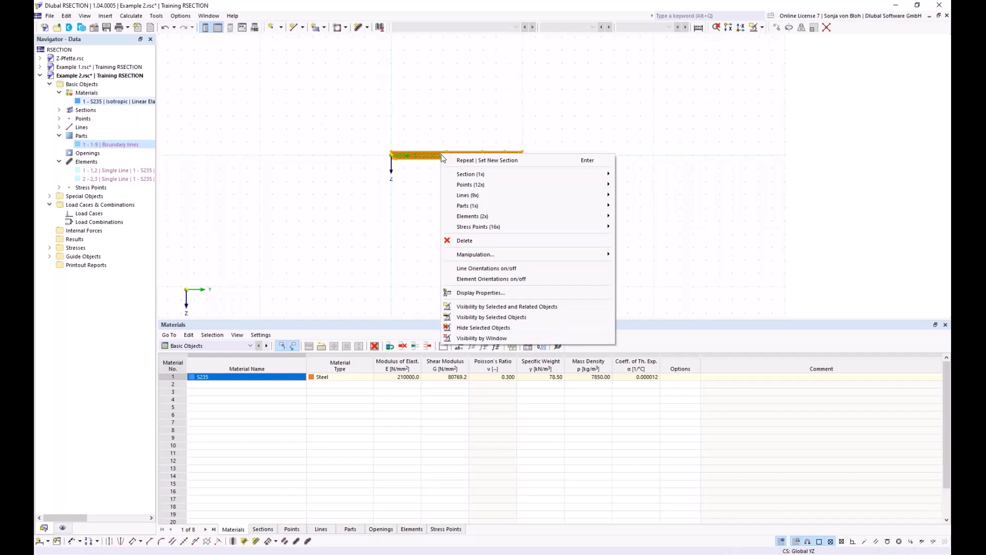
pyautogui.moveTo(463, 176)
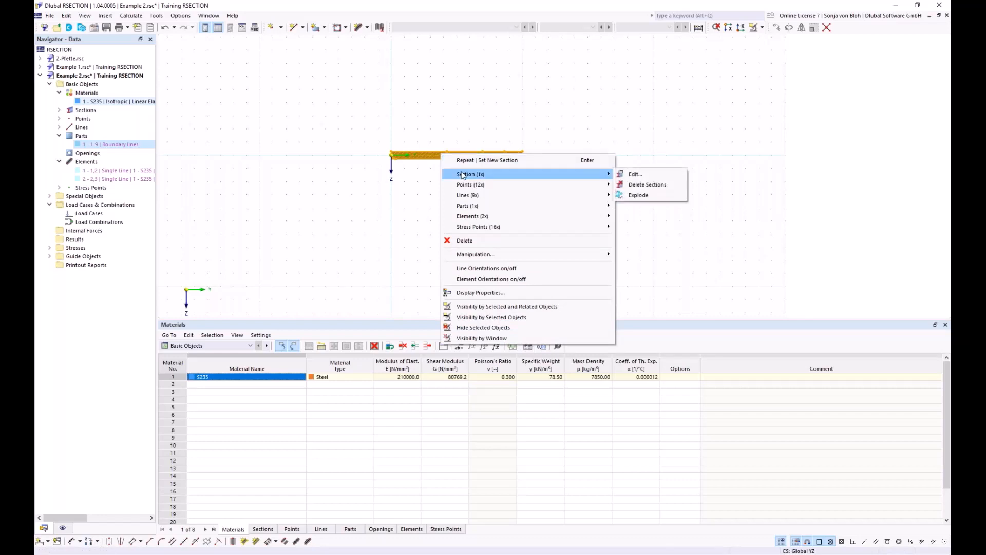
pyautogui.click(642, 199)
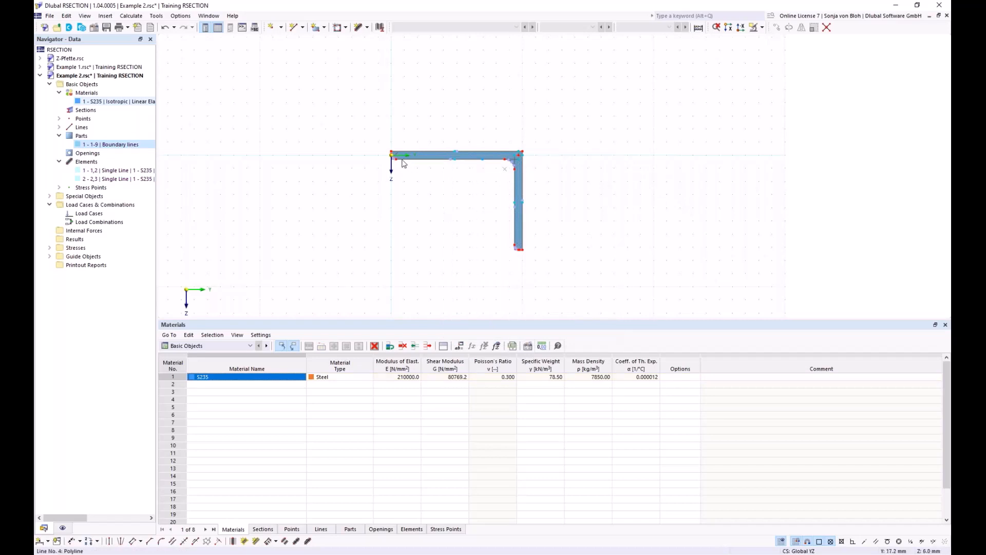
# Delete the boundary-line part of the exploded angle, keeping its elements and lines
pyautogui.scroll(5, 360, 150)
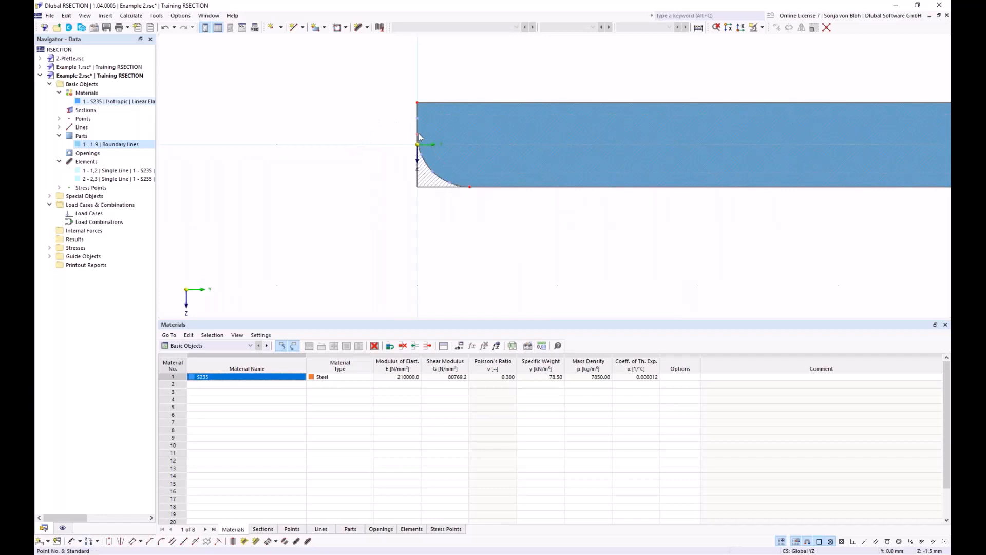
pyautogui.press('Delete')
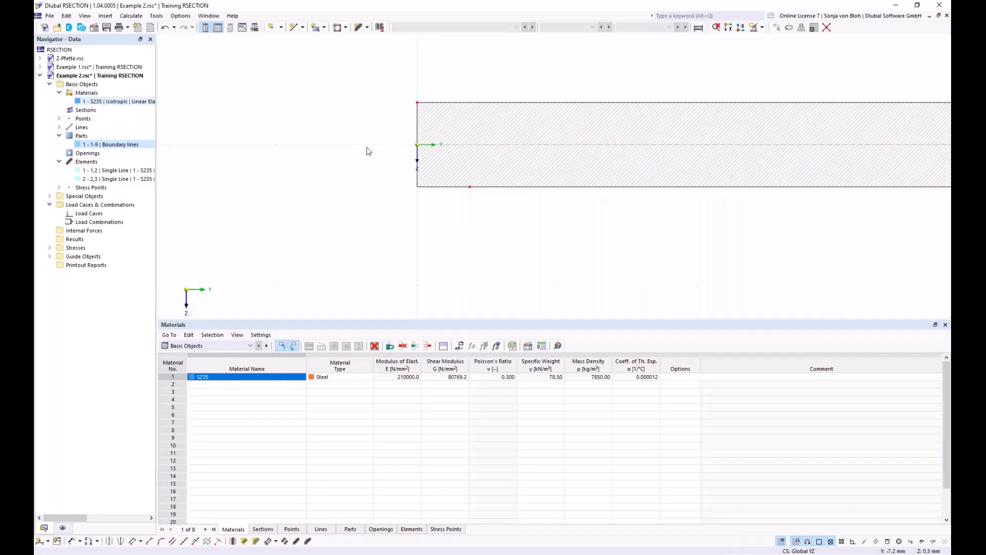
pyautogui.scroll(-5, 368, 151)
pyautogui.moveTo(416, 216); pyautogui.dragTo(384, 196, button='middle')
pyautogui.scroll(4, 449, 196)
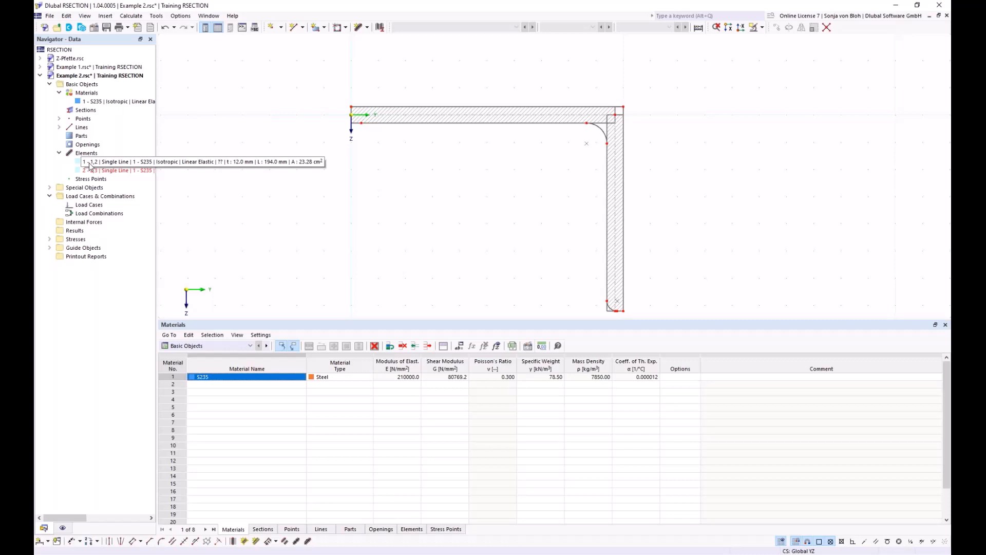
# Add a horizontal single-line element by length and direction, 200 mm long and 12 mm thick, from the origin in the reversed direction
pyautogui.click(368, 27)
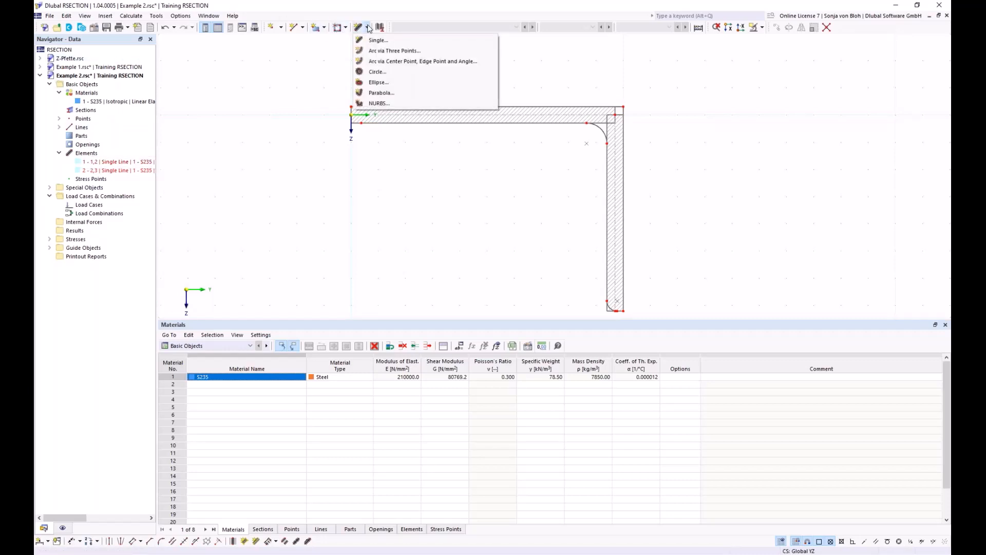
pyautogui.click(378, 40)
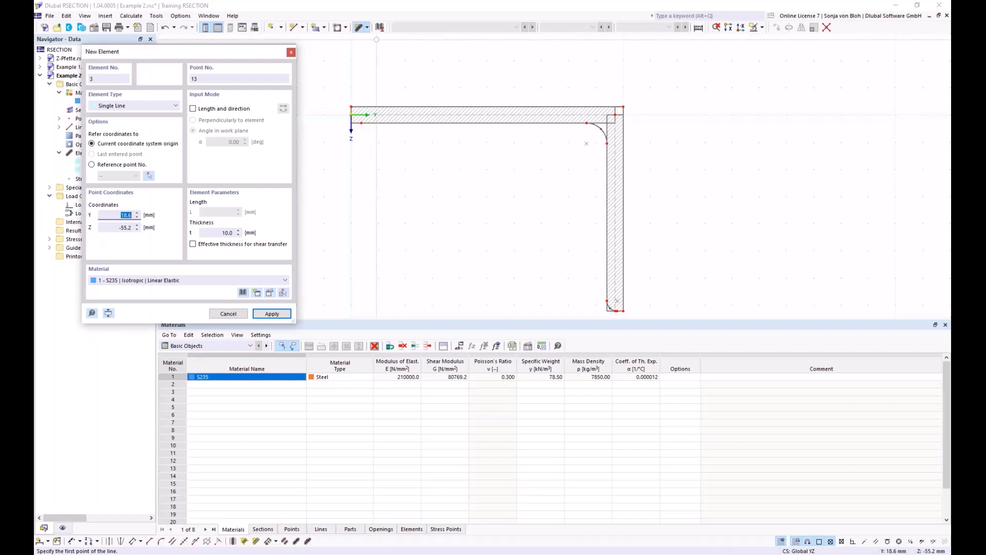
pyautogui.click(193, 109)
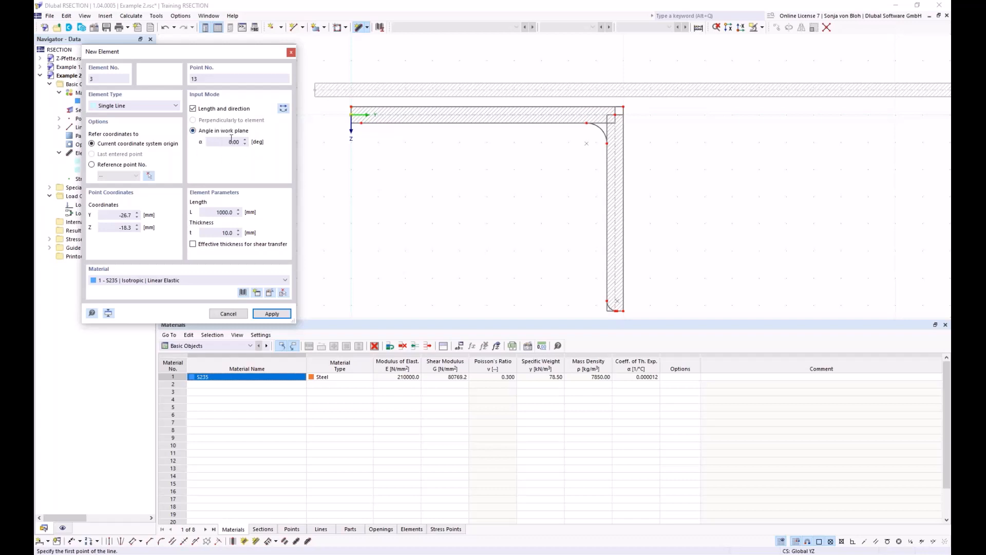
pyautogui.scroll(-2, 366, 163)
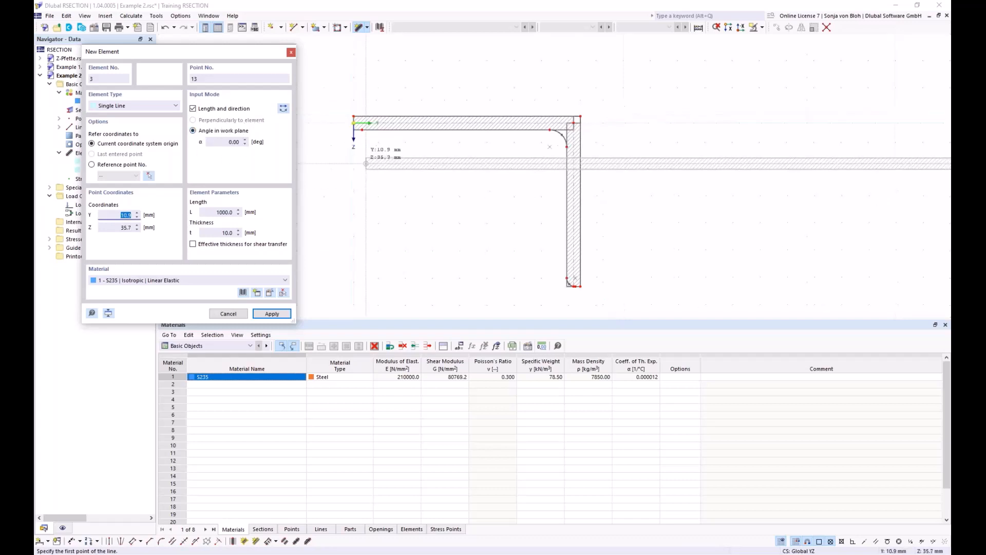
pyautogui.scroll(-2, 366, 163)
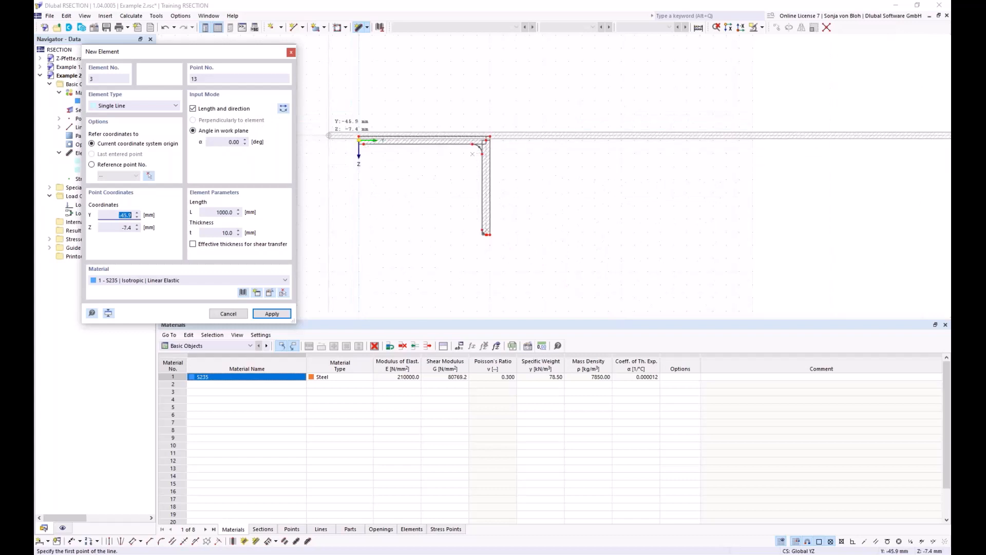
pyautogui.click(225, 212)
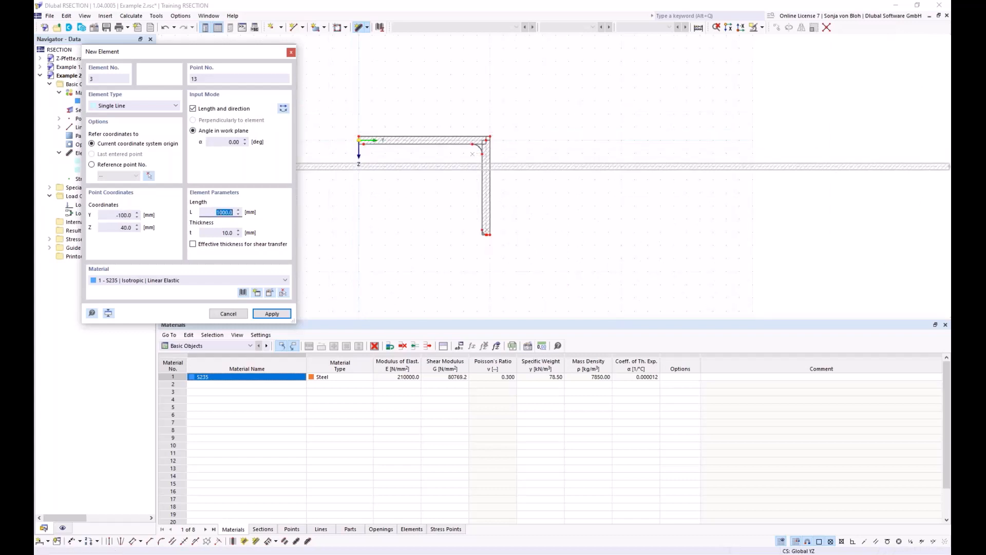
pyautogui.write('200')
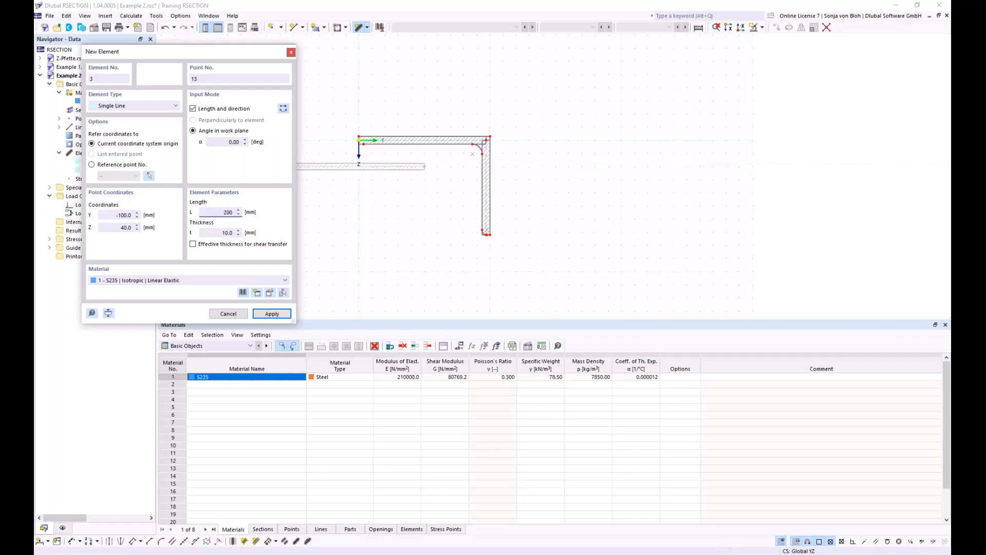
pyautogui.click(227, 232)
pyautogui.write('12')
pyautogui.scroll(-2, 453, 153)
pyautogui.scroll(3, 457, 149)
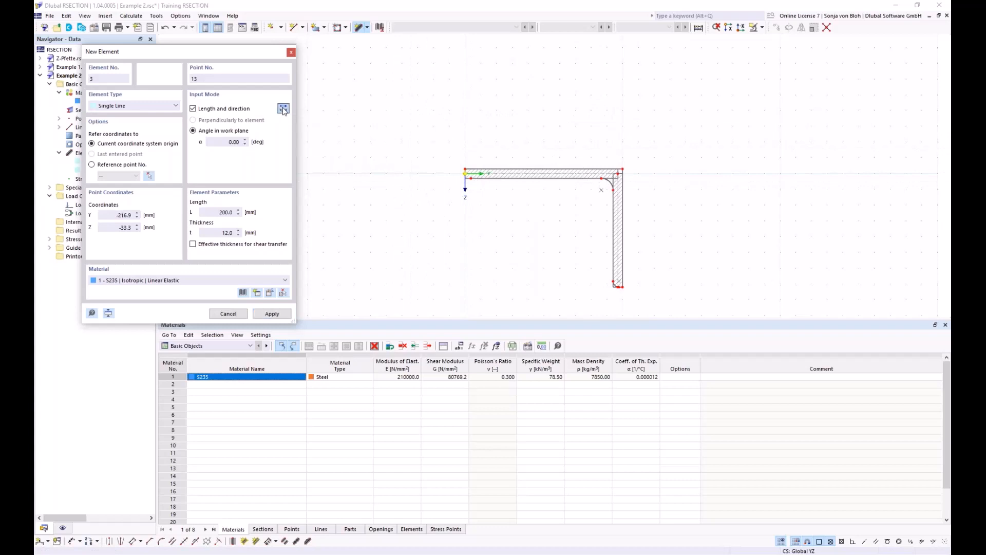
pyautogui.scroll(2, 432, 195)
pyautogui.scroll(1, 432, 195)
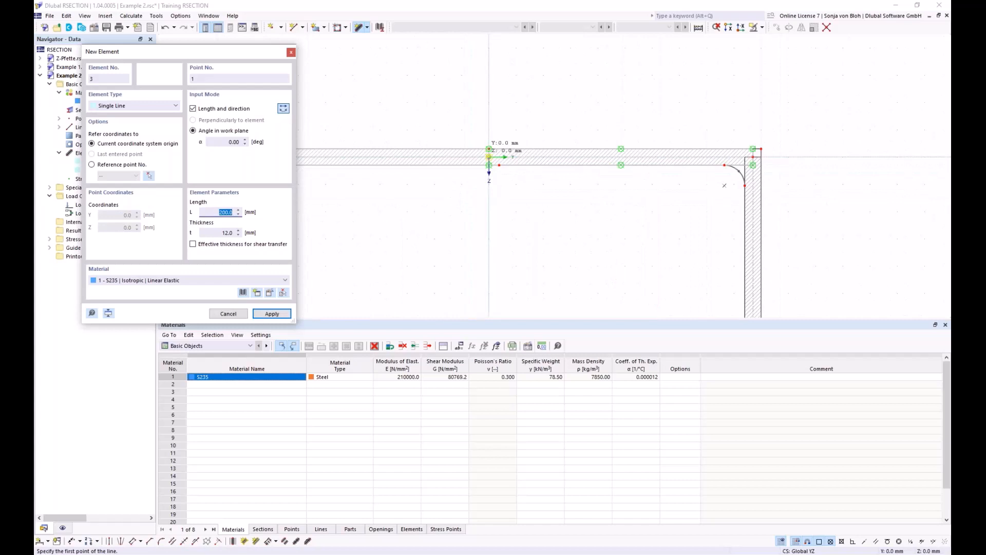
pyautogui.click(490, 156)
# Add a single-line element at 90° running downward from the origin, 400 mm long and 10 mm thick, with the direction reversal turned off
pyautogui.scroll(-2, 514, 177)
pyautogui.scroll(-1, 528, 258)
pyautogui.moveTo(528, 258); pyautogui.dragTo(522, 193, button='middle')
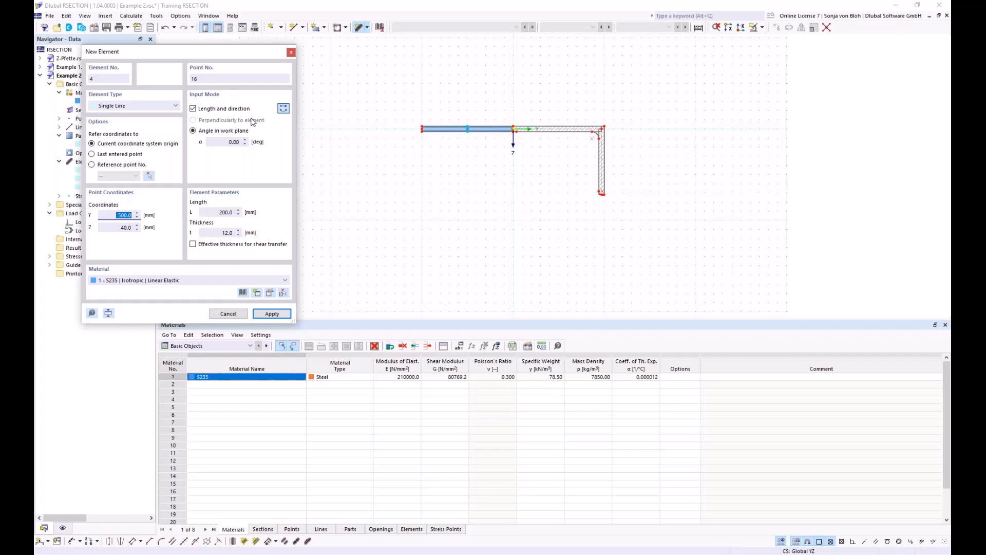
pyautogui.click(220, 142)
pyautogui.write('90')
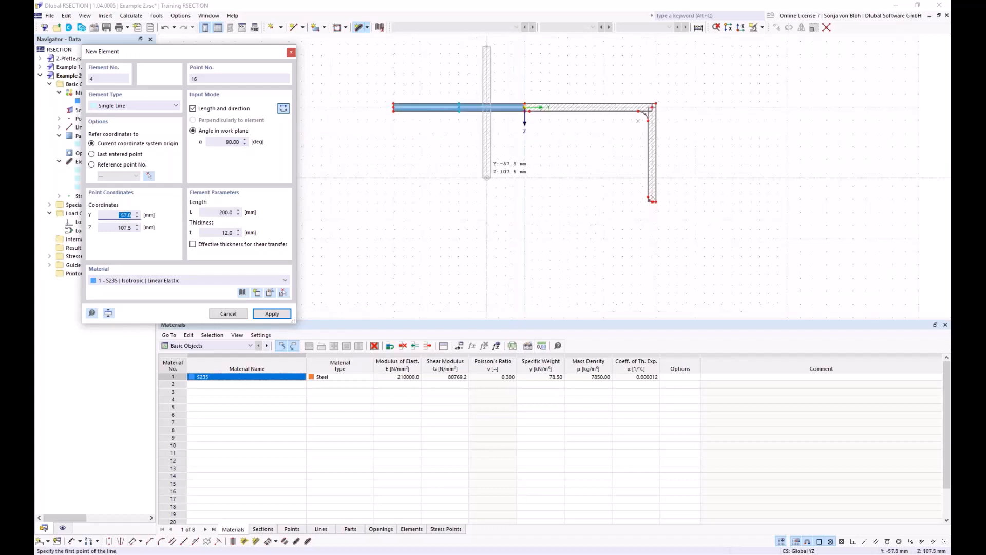
pyautogui.click(283, 108)
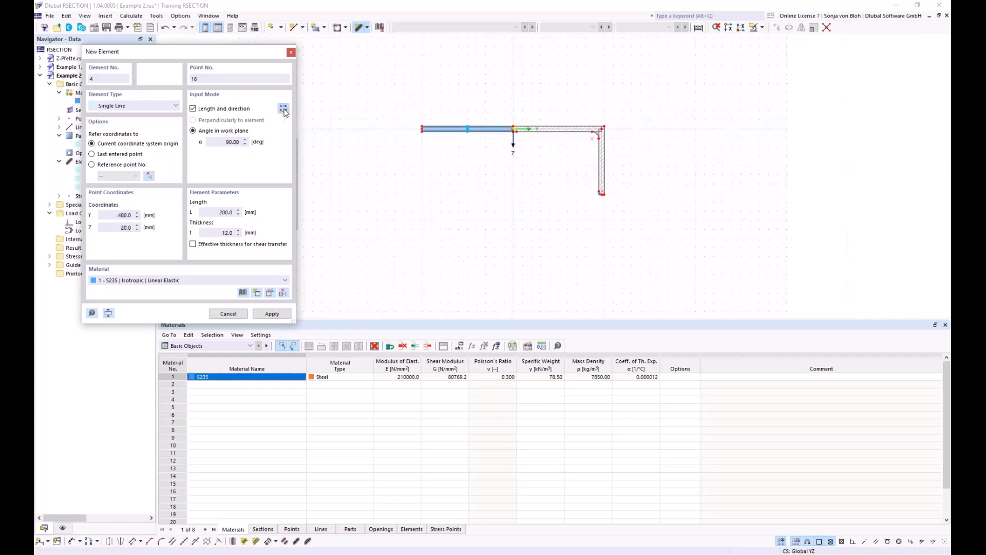
pyautogui.doubleClick(225, 212)
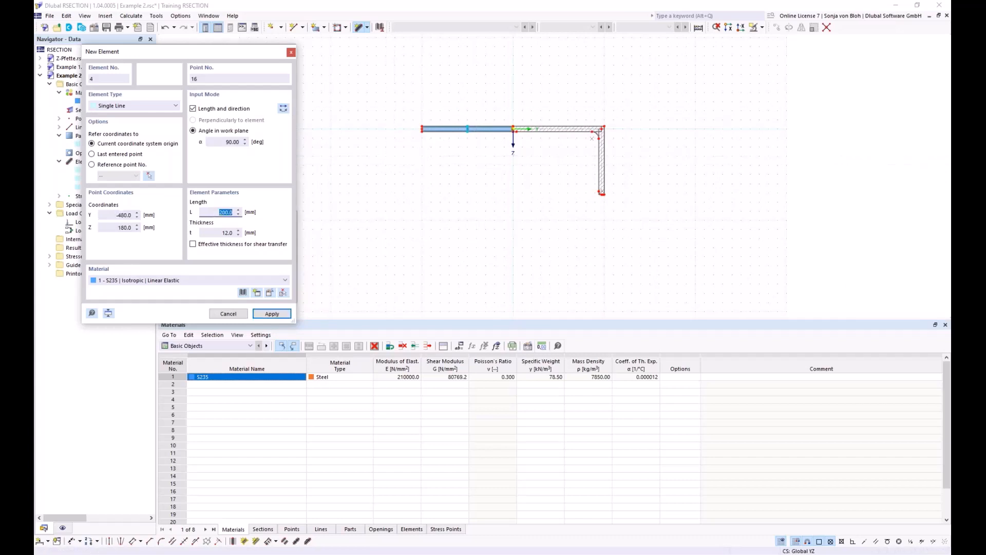
pyautogui.write('400')
pyautogui.press('Tab')
pyautogui.write('10')
pyautogui.scroll(2, 499, 131)
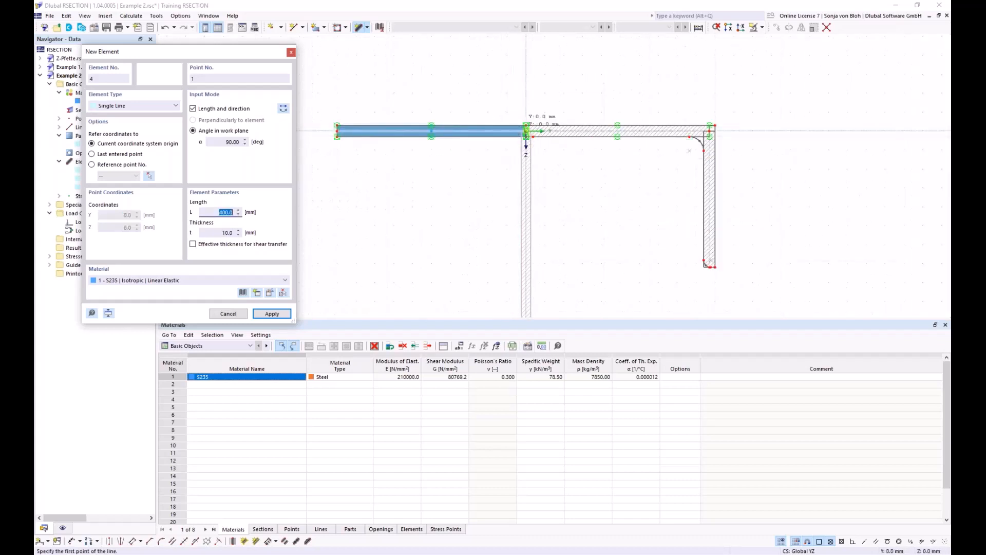
pyautogui.scroll(2, 534, 132)
pyautogui.click(534, 122)
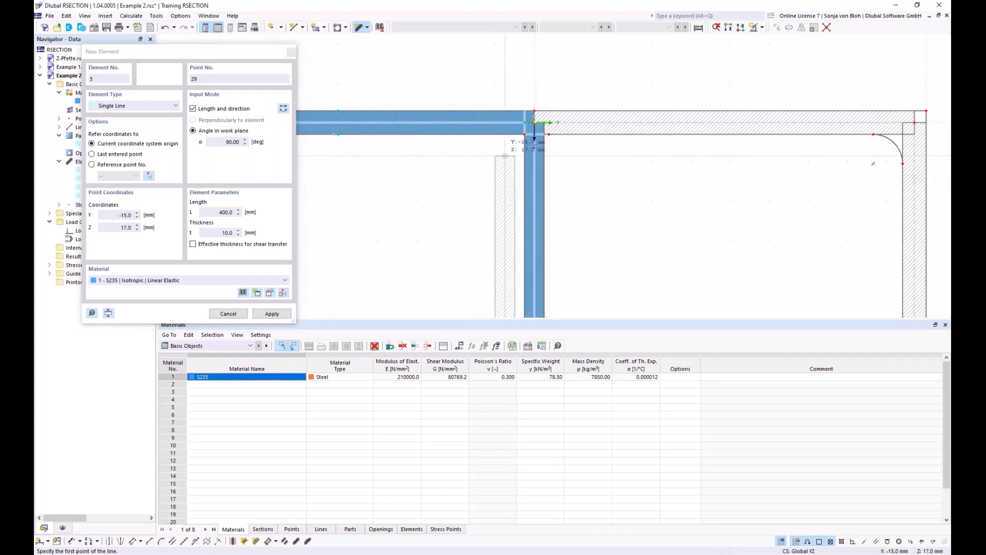
pyautogui.press('Escape')
# Delete the boundary-line part covering the two newly added elements
pyautogui.scroll(1, 503, 138)
pyautogui.scroll(1, 502, 146)
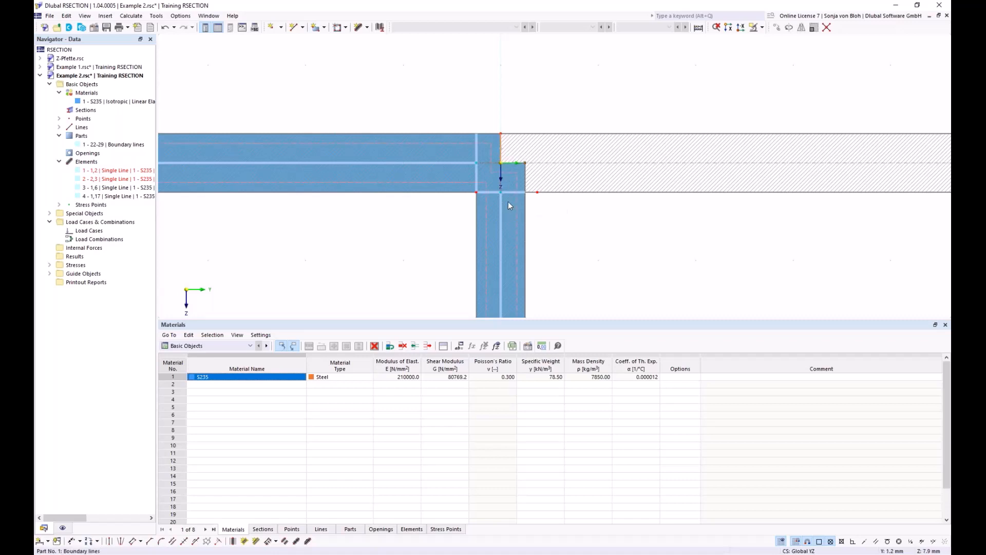
pyautogui.press('Delete')
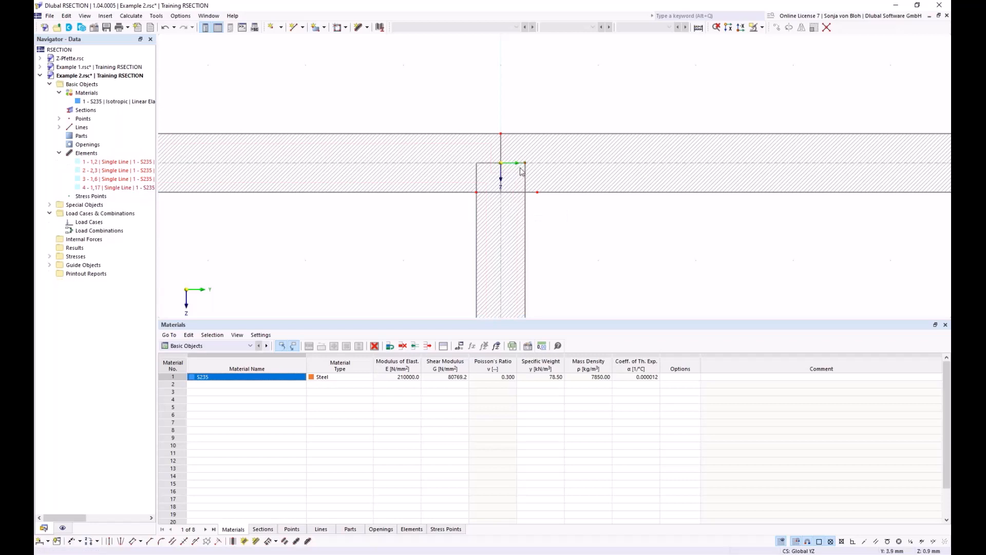
pyautogui.scroll(2, 520, 171)
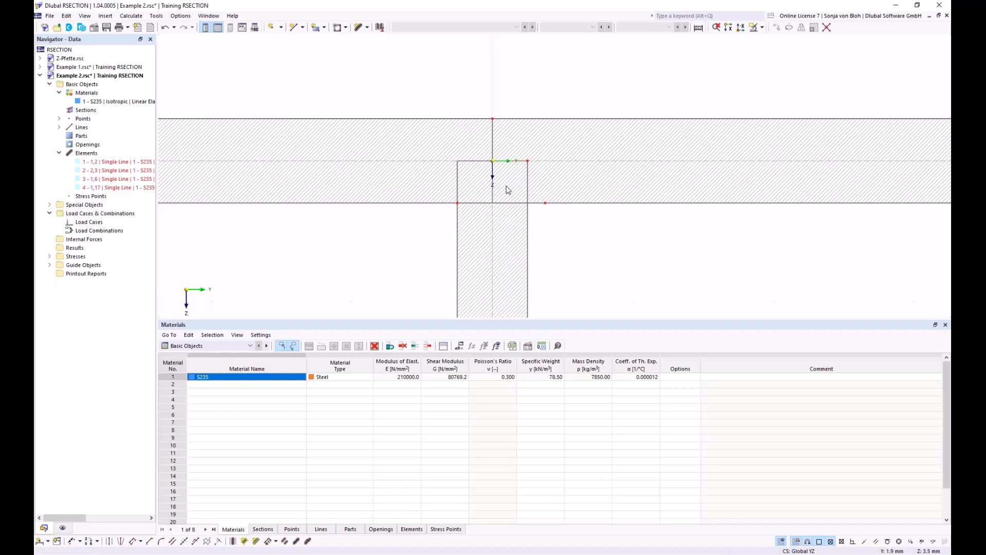
# Set up angled-corner creation with the Edge and Angle type, an 8.5 mm edge length L1 and a 45° angle
pyautogui.scroll(-5, 507, 186)
pyautogui.moveTo(457, 242); pyautogui.dragTo(447, 176, button='middle')
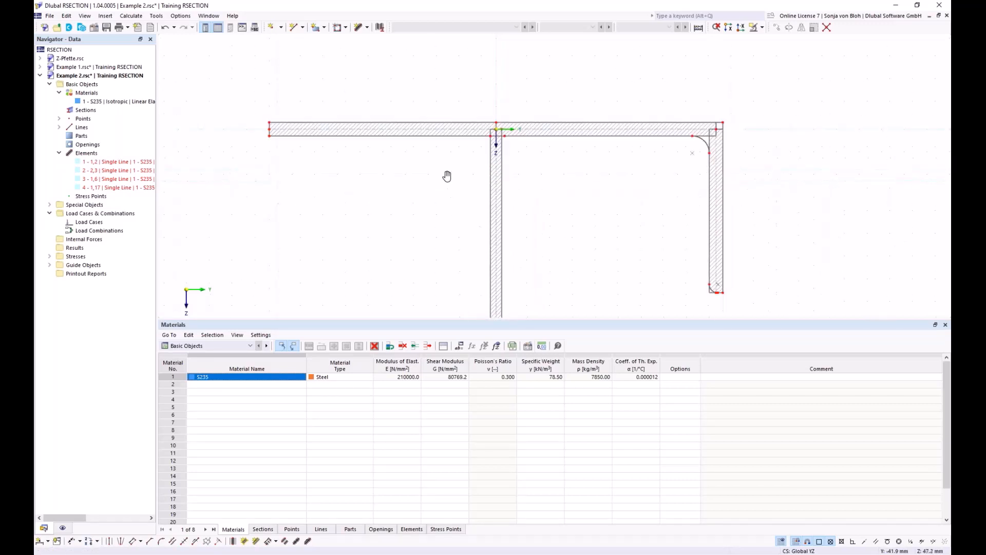
pyautogui.scroll(-1, 446, 176)
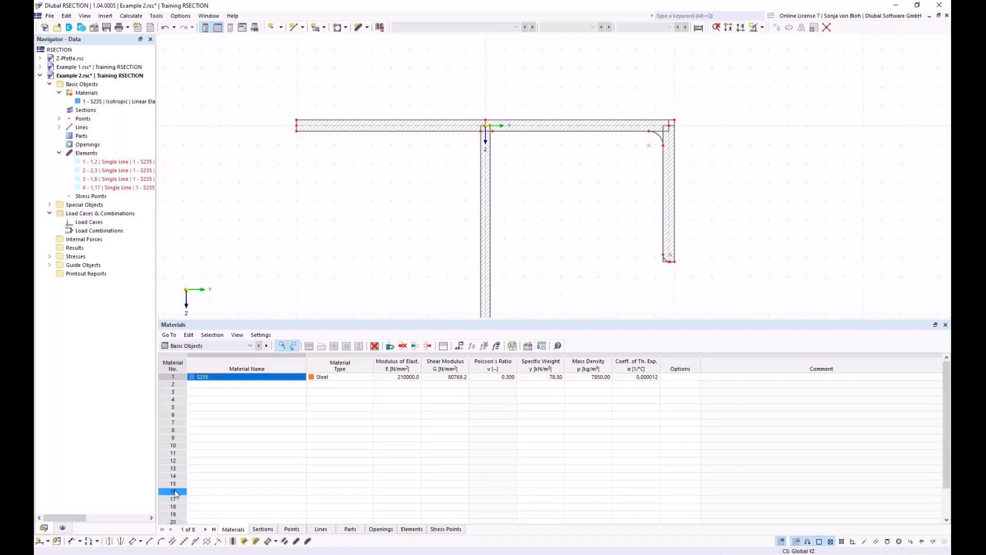
pyautogui.click(150, 542)
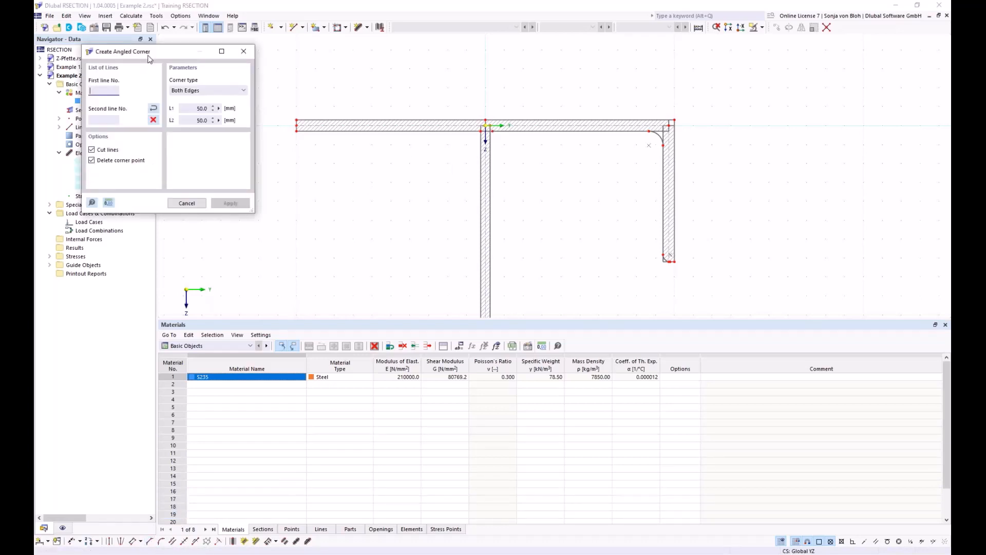
pyautogui.moveTo(149, 58); pyautogui.dragTo(218, 132)
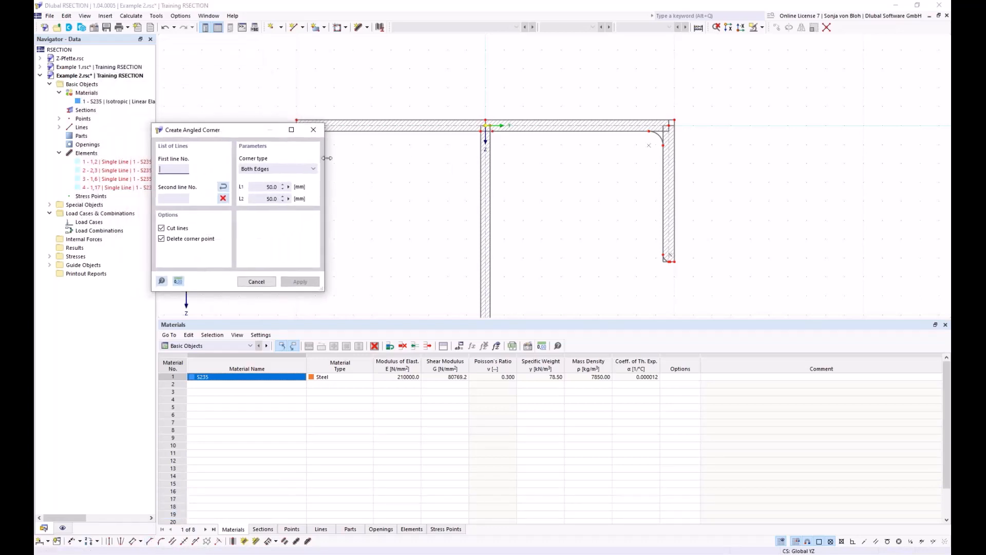
pyautogui.click(302, 170)
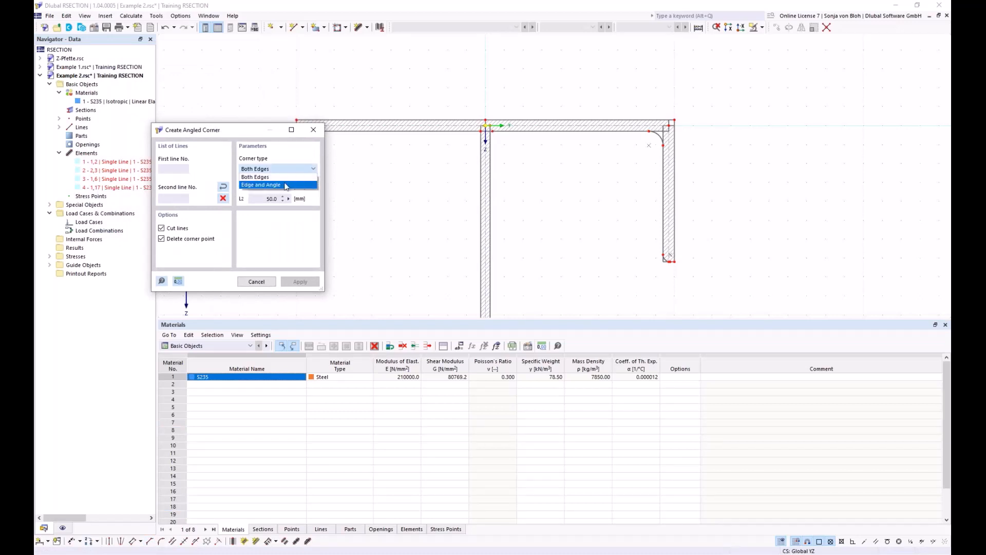
pyautogui.click(262, 185)
pyautogui.click(268, 187)
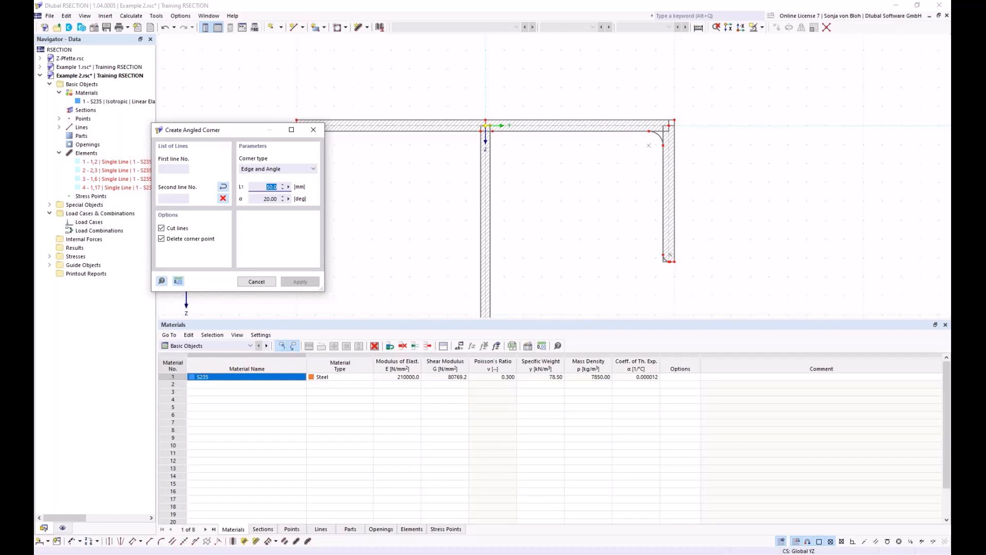
pyautogui.write('5')
pyautogui.write('*sqrt(2')
pyautogui.write(')')
pyautogui.press('Tab')
pyautogui.write('45')
# Create angled corners on both sides of the junction between the horizontal plate's lower edge and the vertical web
pyautogui.scroll(3, 447, 129)
pyautogui.click(464, 135)
pyautogui.click(517, 185)
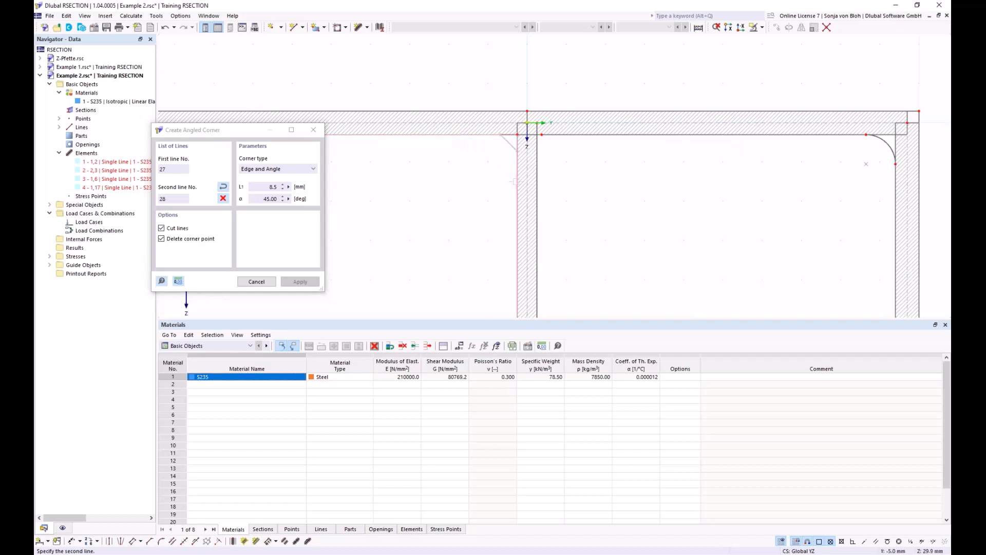
pyautogui.click(568, 135)
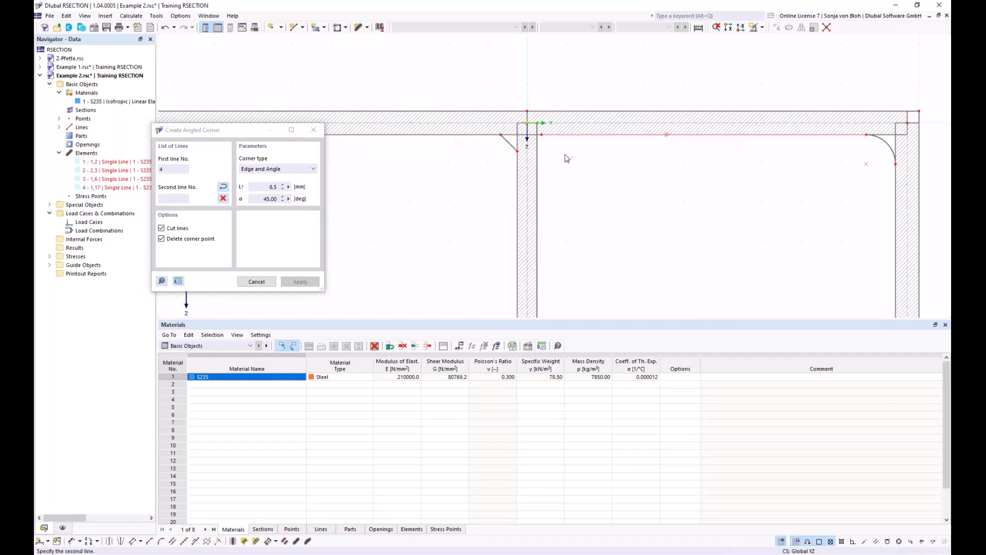
pyautogui.click(537, 175)
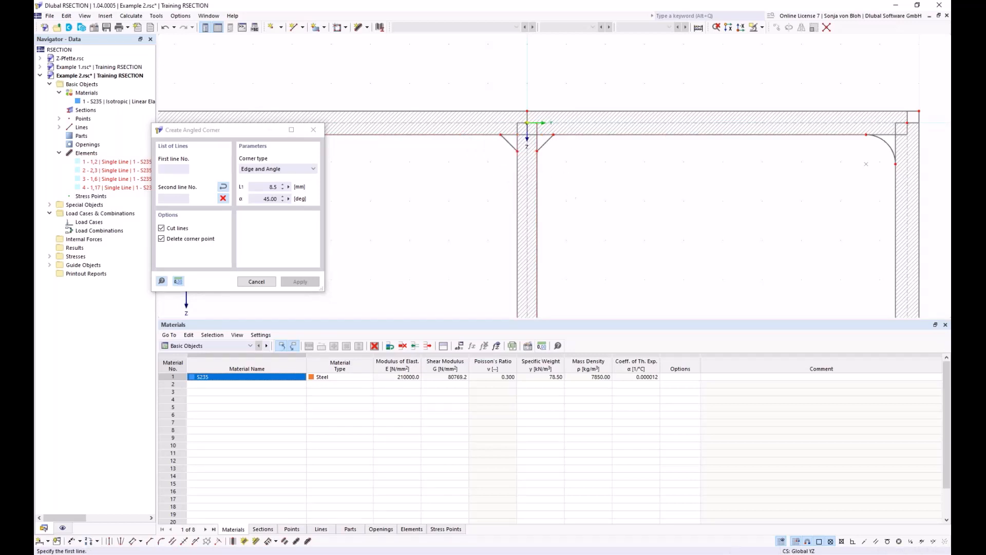
pyautogui.press('Escape')
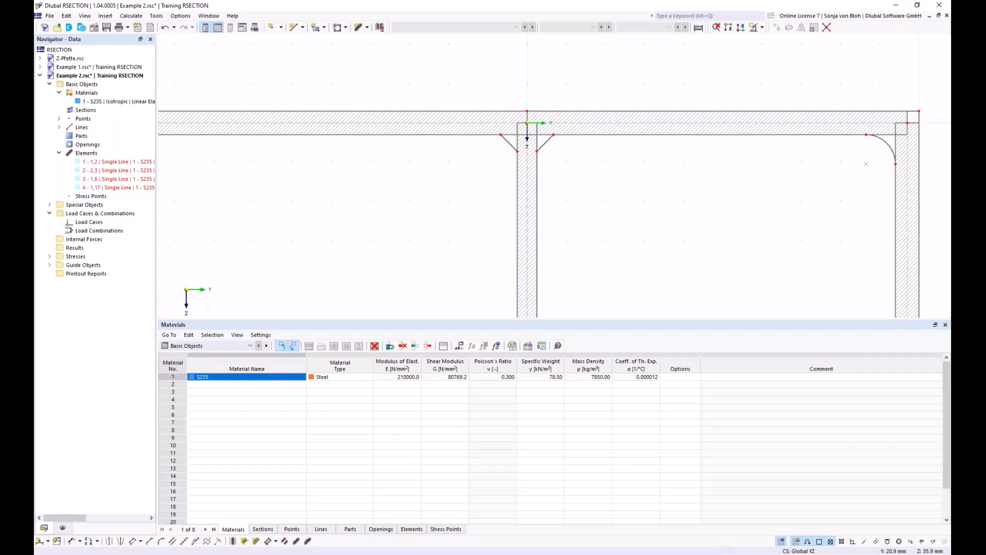
# Create a new S235 part from the closed boundary lines around the whole section outline
pyautogui.scroll(-5, 411, 123)
pyautogui.moveTo(387, 200); pyautogui.dragTo(367, 141, button='middle')
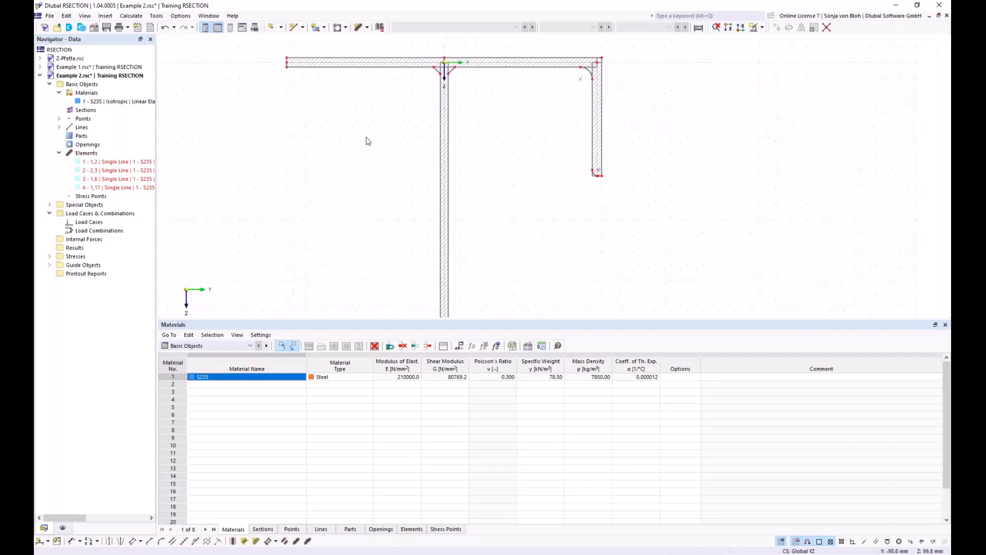
pyautogui.click(324, 28)
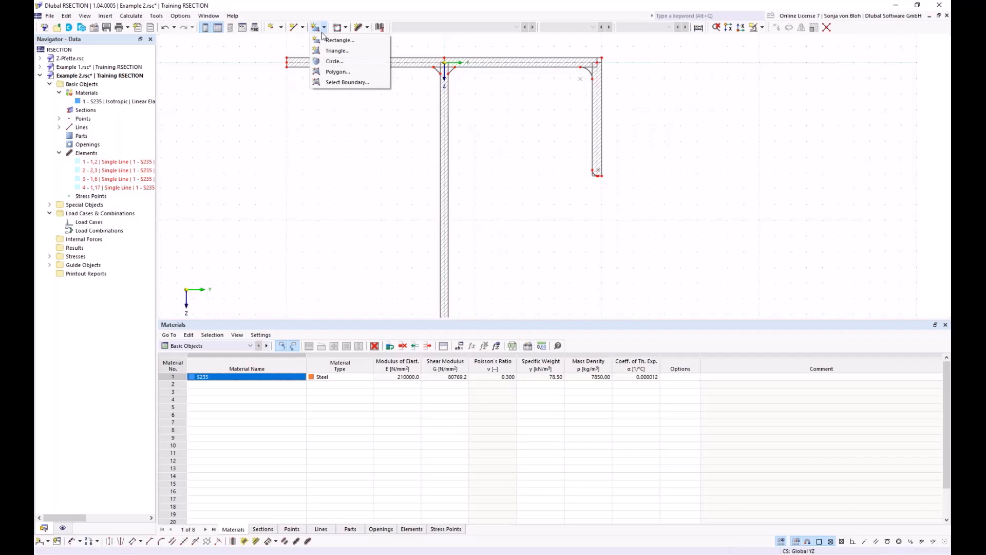
pyautogui.click(338, 83)
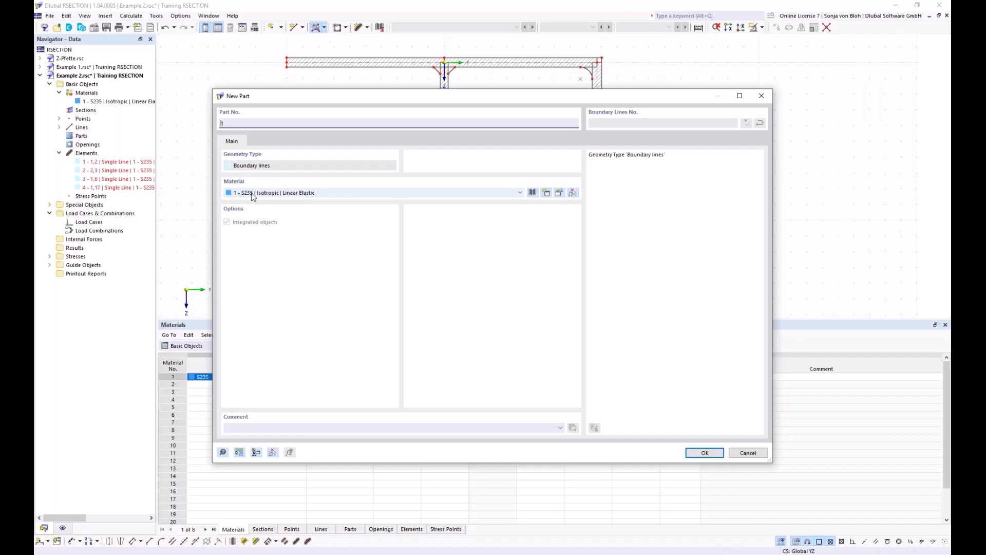
pyautogui.click(704, 453)
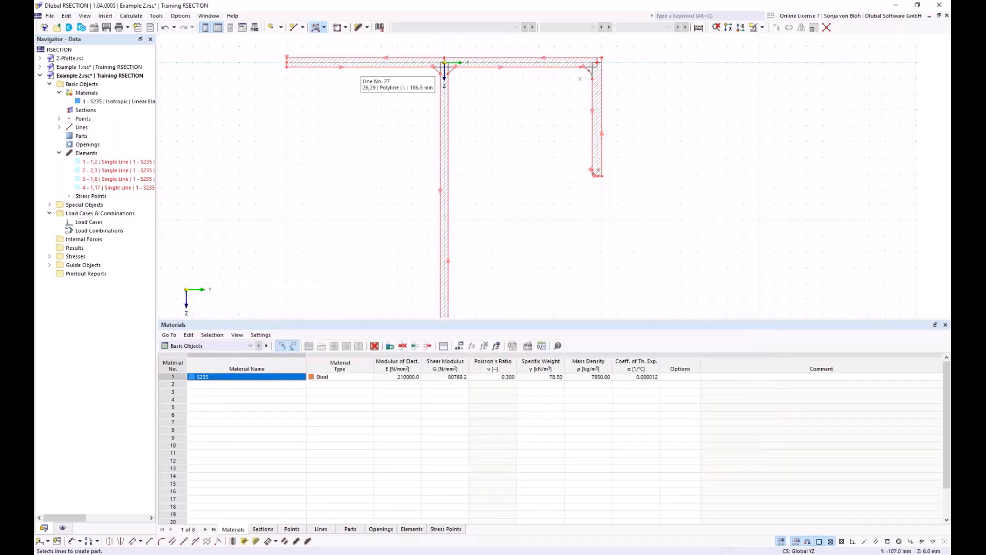
pyautogui.click(360, 67)
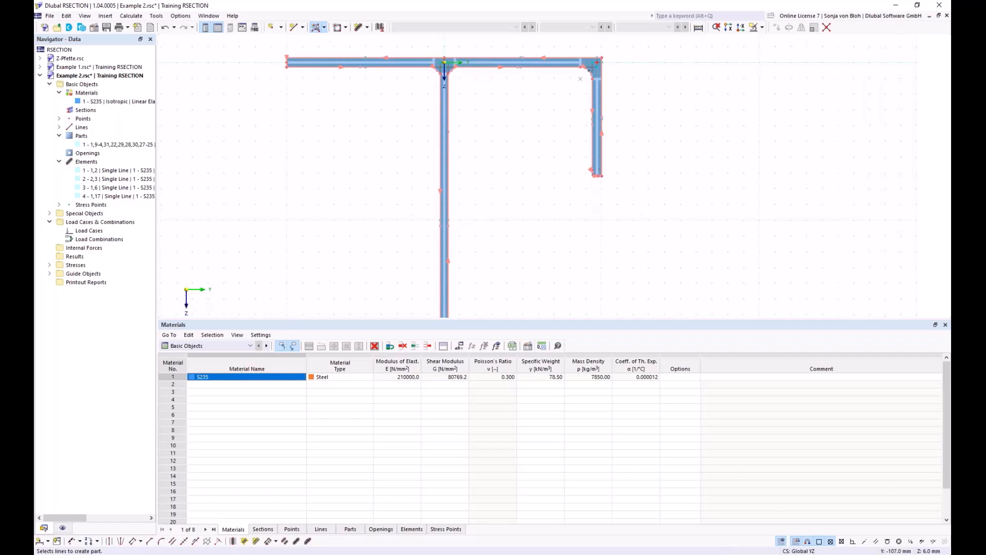
# Create two permanent load cases named N and M
pyautogui.rightClick(89, 231)
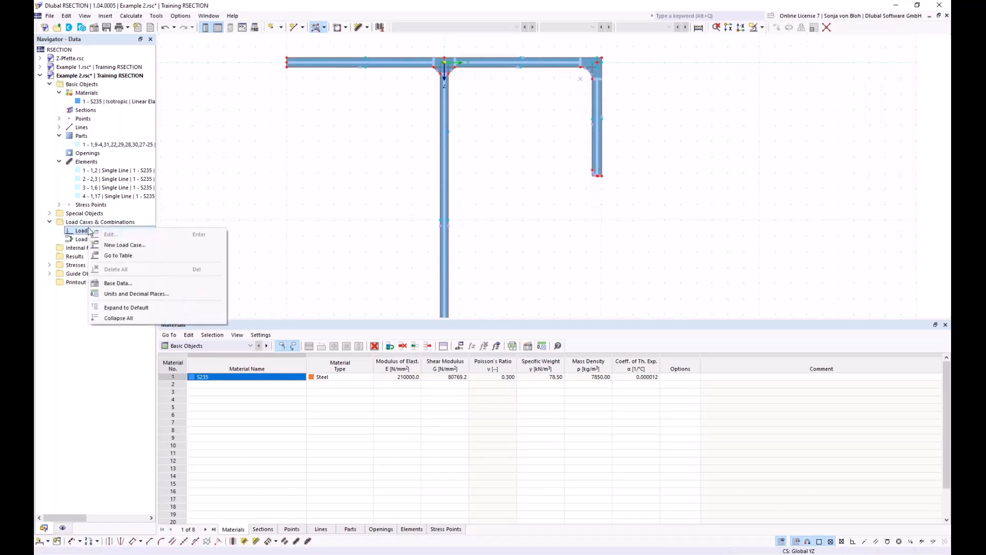
pyautogui.click(121, 245)
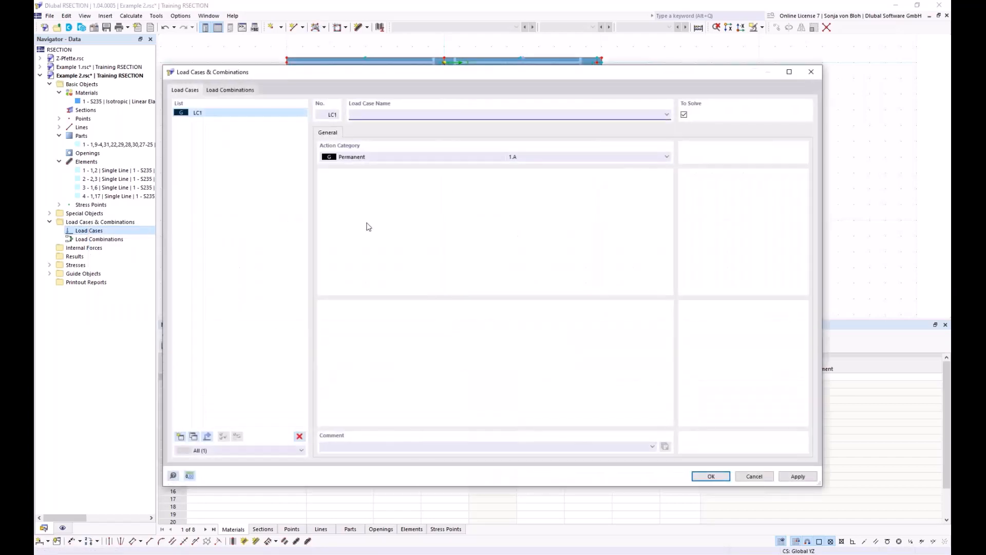
pyautogui.write('N')
pyautogui.click(180, 436)
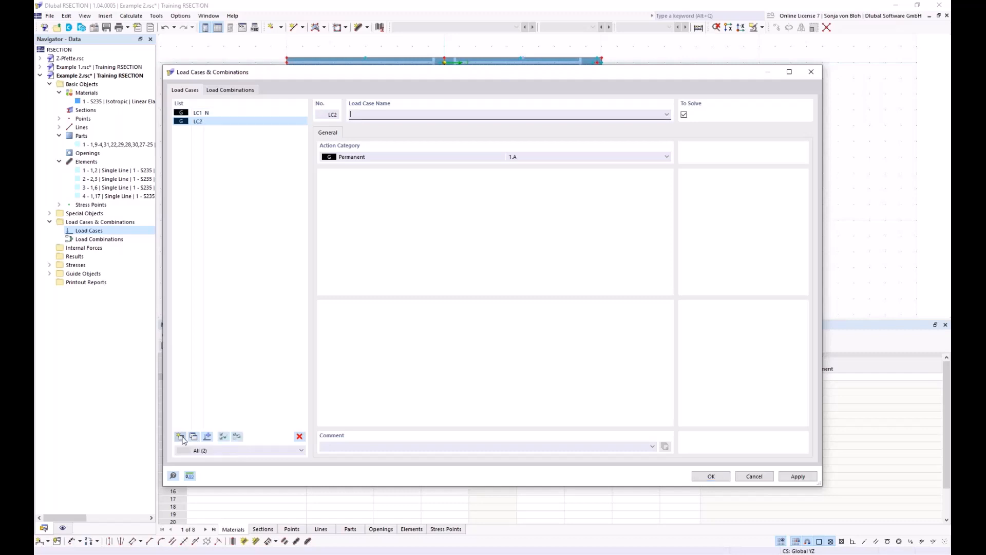
pyautogui.write('M')
# Add a load combination containing both load cases with factor 1.00 and accept the load definitions
pyautogui.click(230, 90)
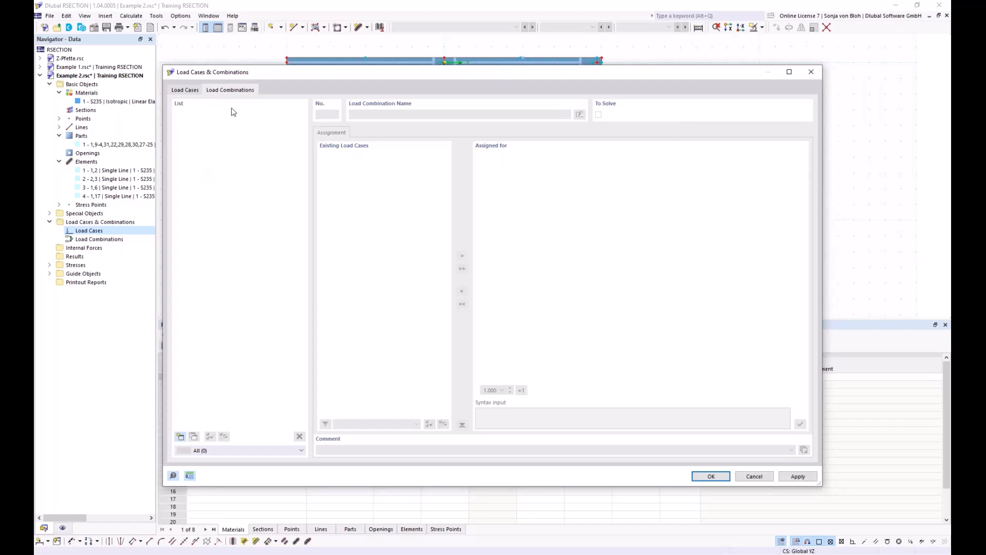
pyautogui.click(181, 438)
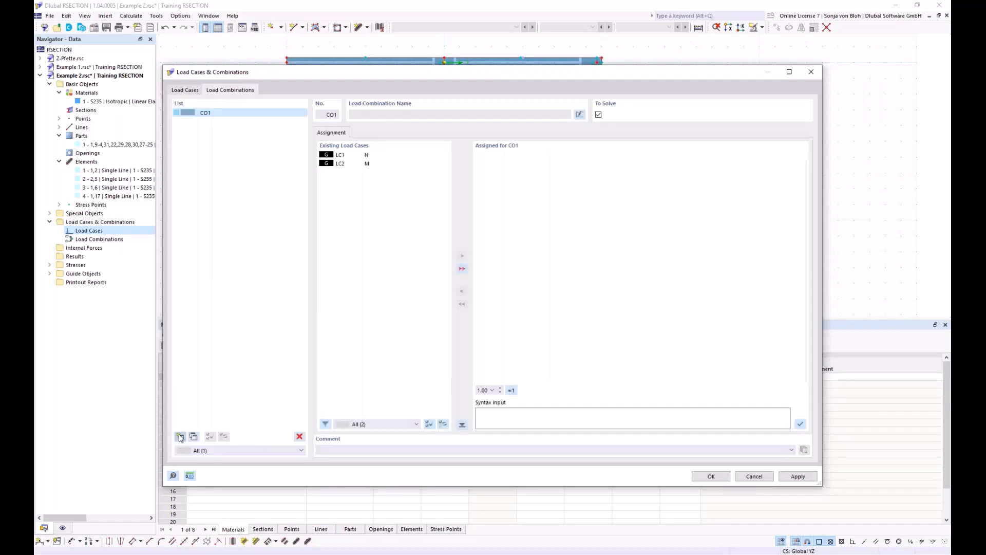
pyautogui.click(462, 270)
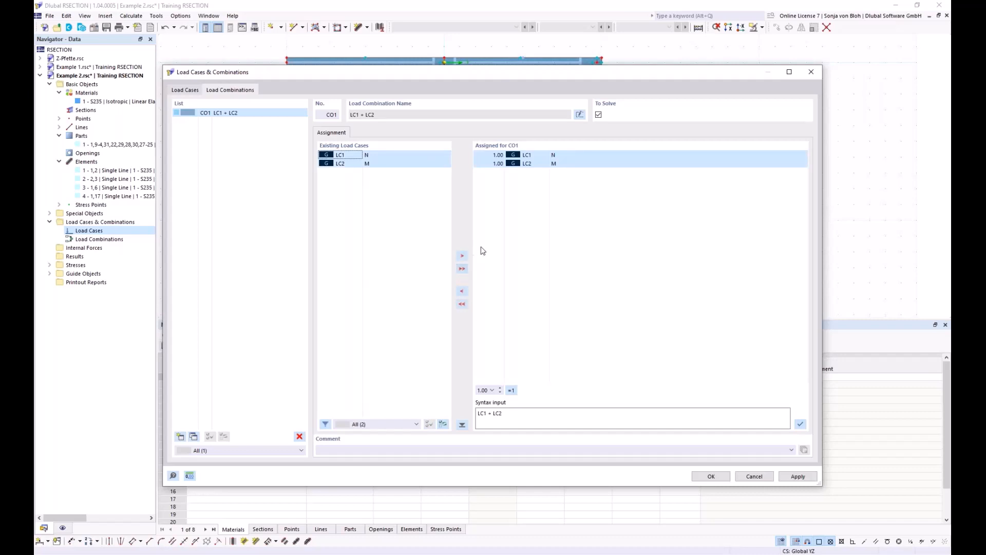
pyautogui.click(713, 477)
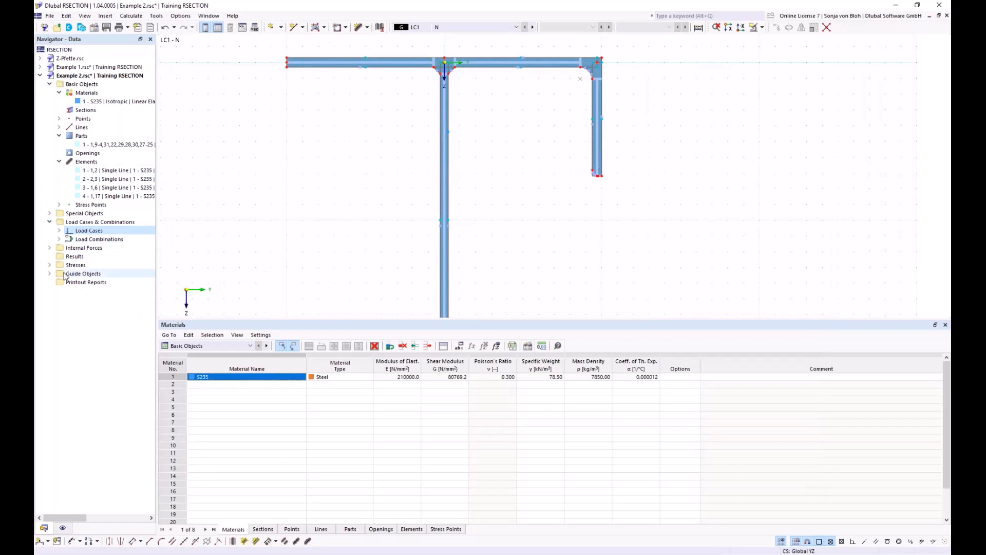
# Define internal forces for load case LC1 with an axial force N of -50 kN
pyautogui.click(49, 247)
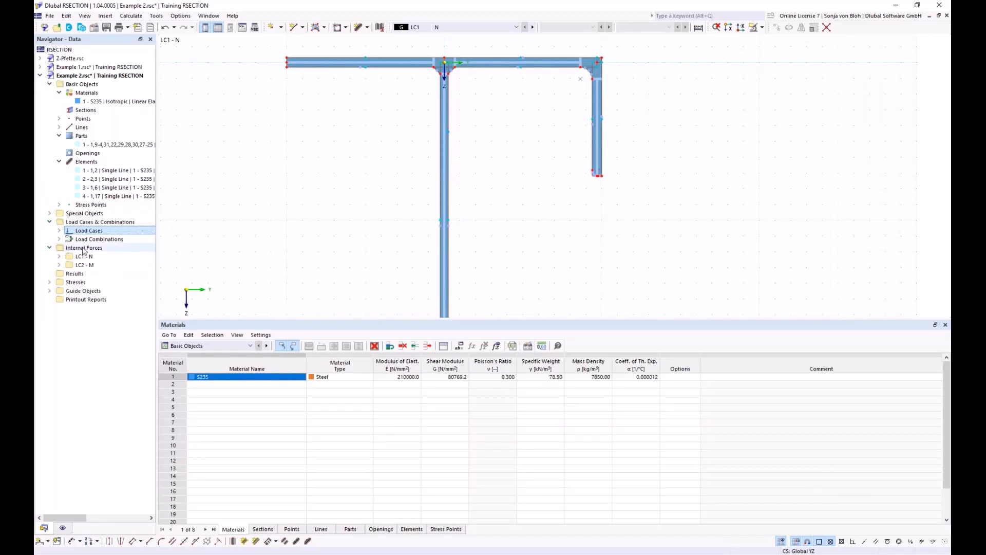
pyautogui.click(59, 256)
pyautogui.doubleClick(102, 266)
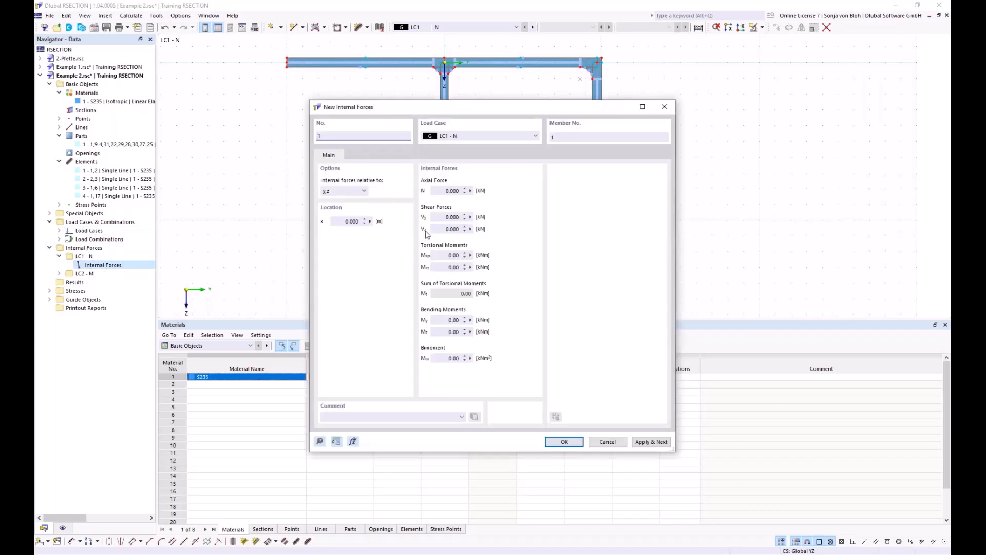
pyautogui.click(450, 191)
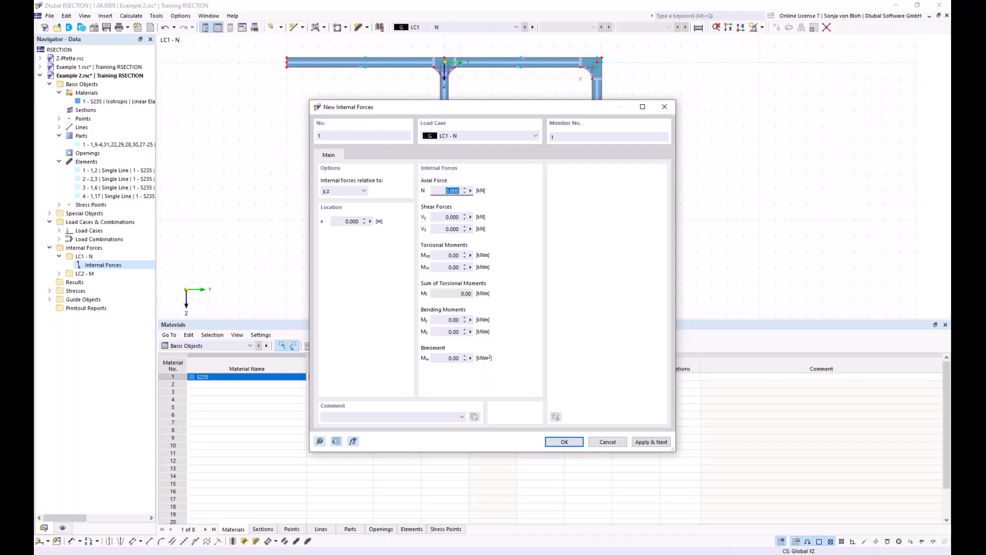
pyautogui.press('BackSpace')
pyautogui.click(641, 440)
# Define internal forces for load case LC2 with zero axial force and a bending moment My of 20 kNm
pyautogui.click(536, 136)
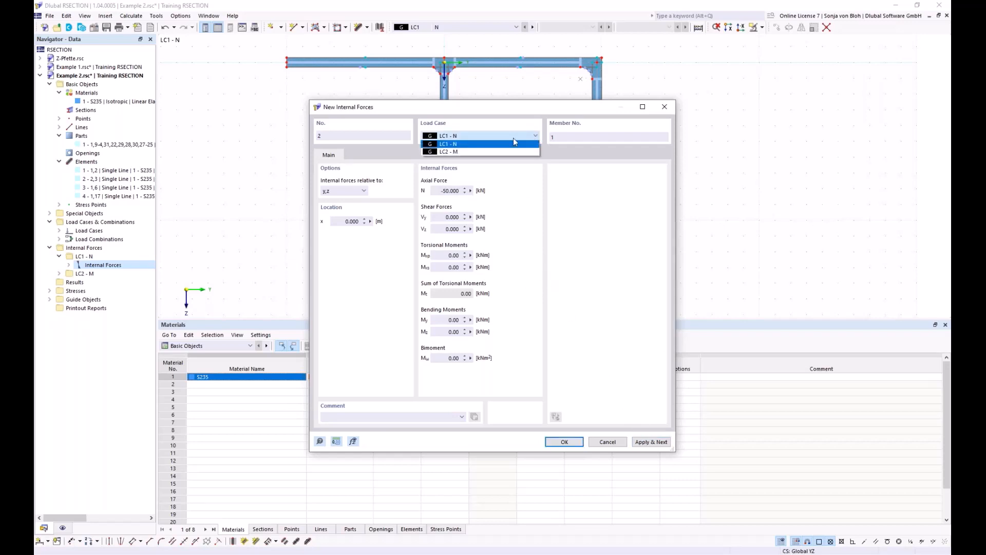
pyautogui.click(486, 150)
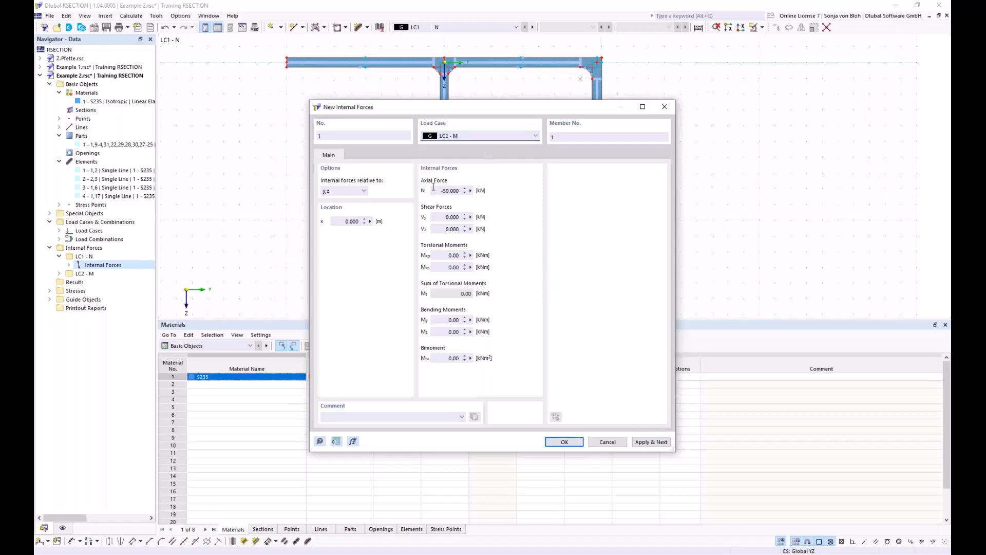
pyautogui.moveTo(434, 190); pyautogui.dragTo(489, 195)
pyautogui.write('0')
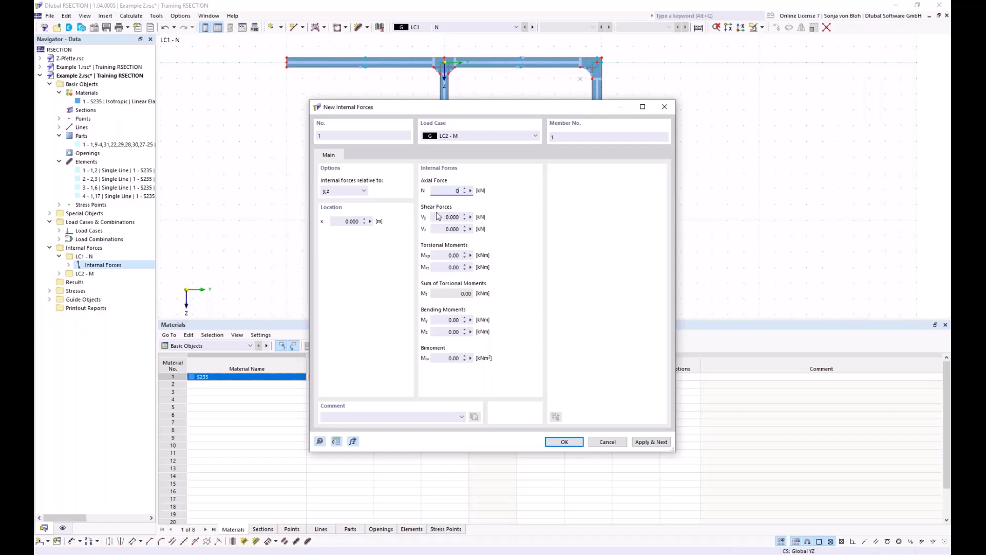
pyautogui.moveTo(439, 320); pyautogui.dragTo(458, 320)
pyautogui.write('20')
pyautogui.click(560, 443)
# Enlarge the graphics area and calculate all results for the section
pyautogui.moveTo(336, 319); pyautogui.dragTo(350, 469)
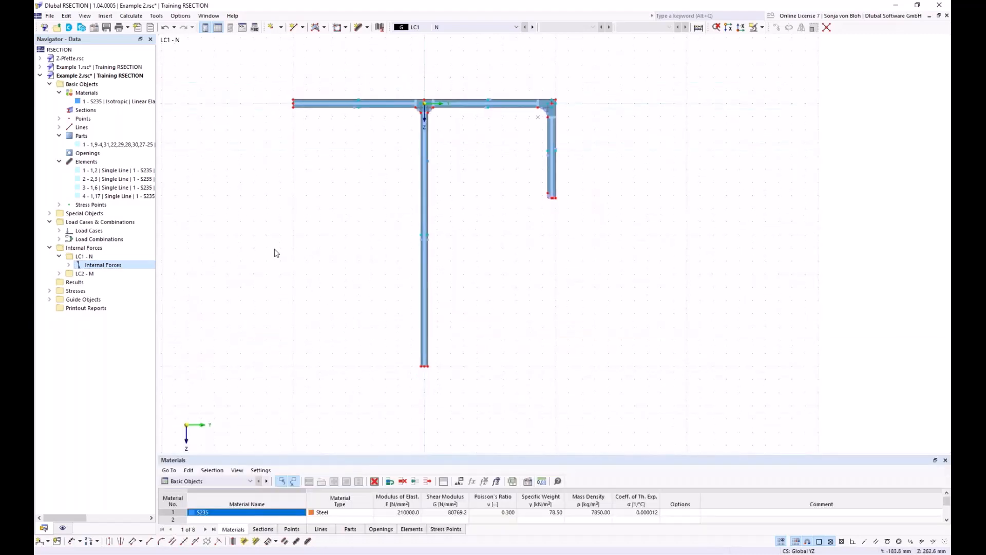
pyautogui.click(138, 16)
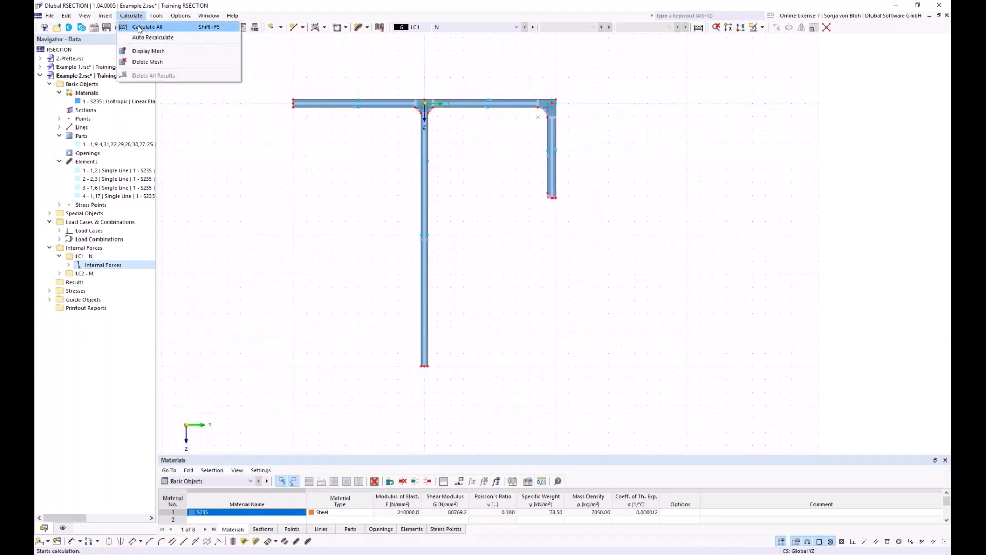
pyautogui.click(139, 27)
pyautogui.moveTo(283, 220); pyautogui.dragTo(334, 216, button='middle')
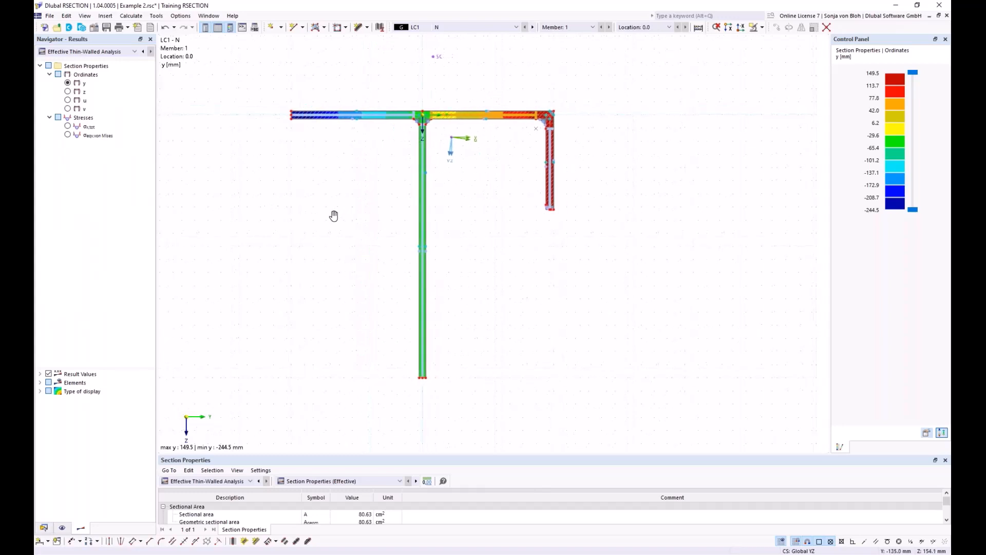
# Display the total normal stress σx,tot on the section and examine its distribution
pyautogui.click(68, 126)
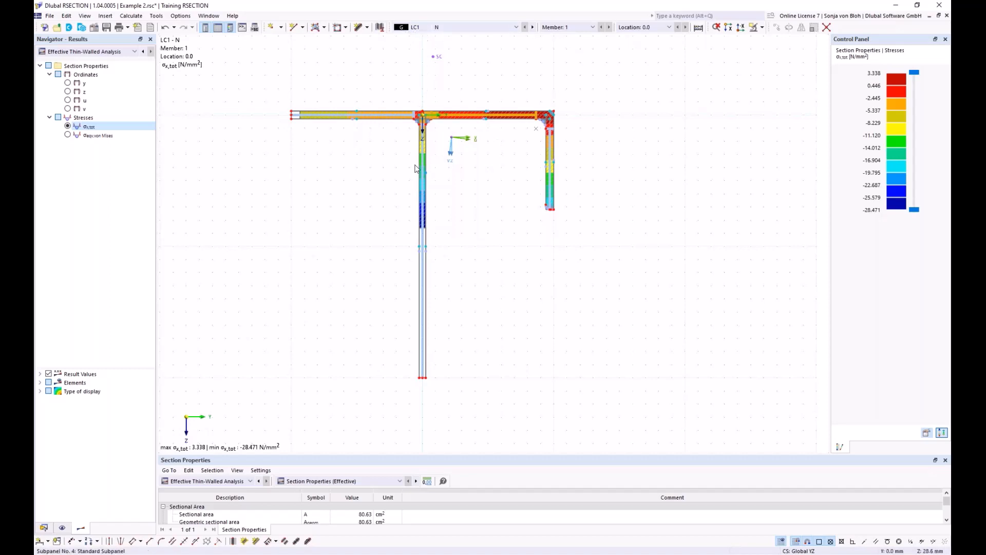
pyautogui.scroll(2, 295, 114)
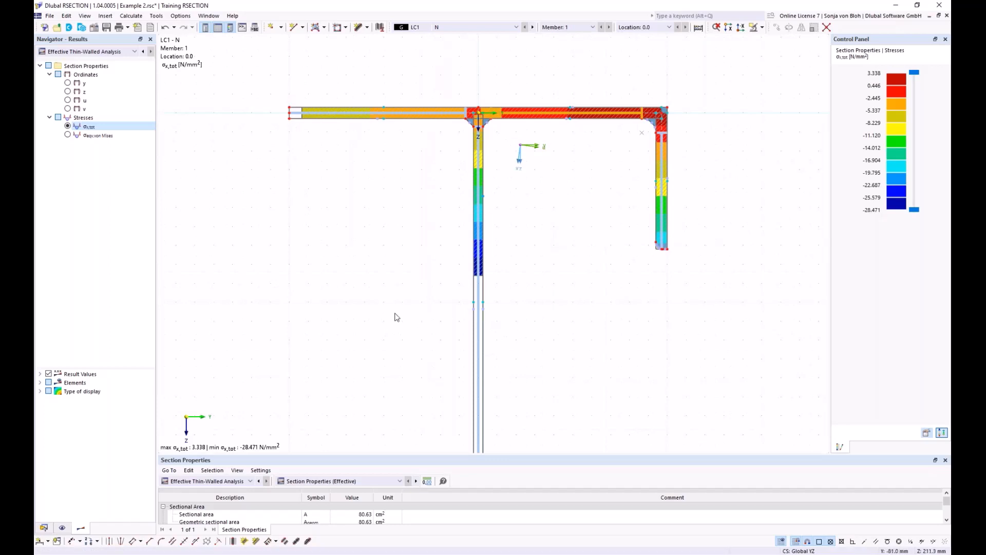
pyautogui.scroll(-1, 347, 275)
# Enlarge the results table and examine the section classification according to EN 1993-1-1
pyautogui.moveTo(279, 453); pyautogui.dragTo(293, 309)
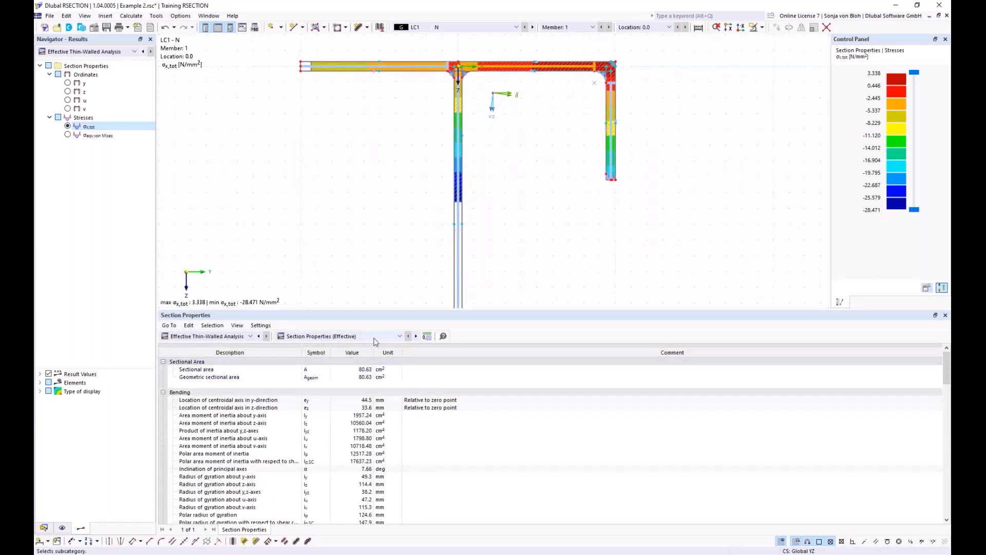
pyautogui.click(400, 336)
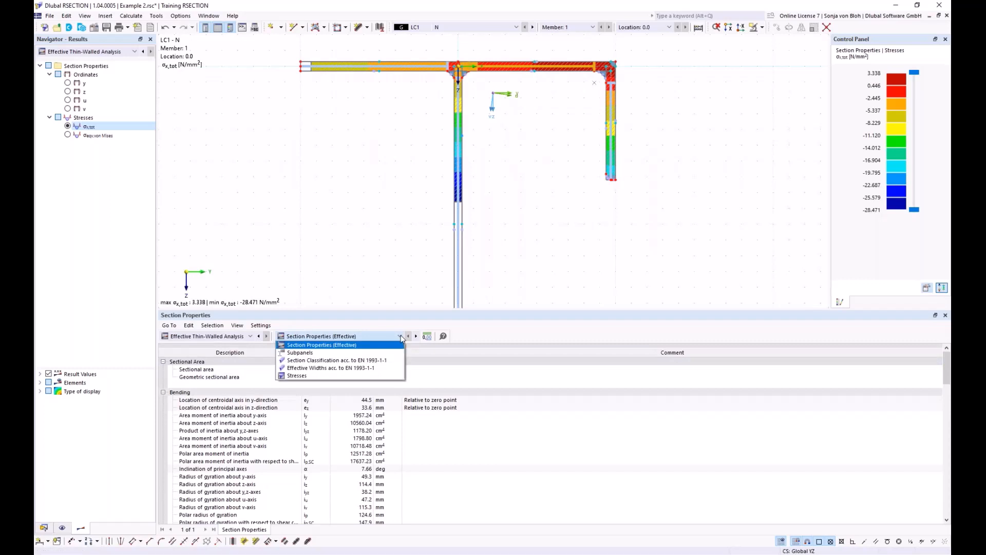
pyautogui.click(318, 361)
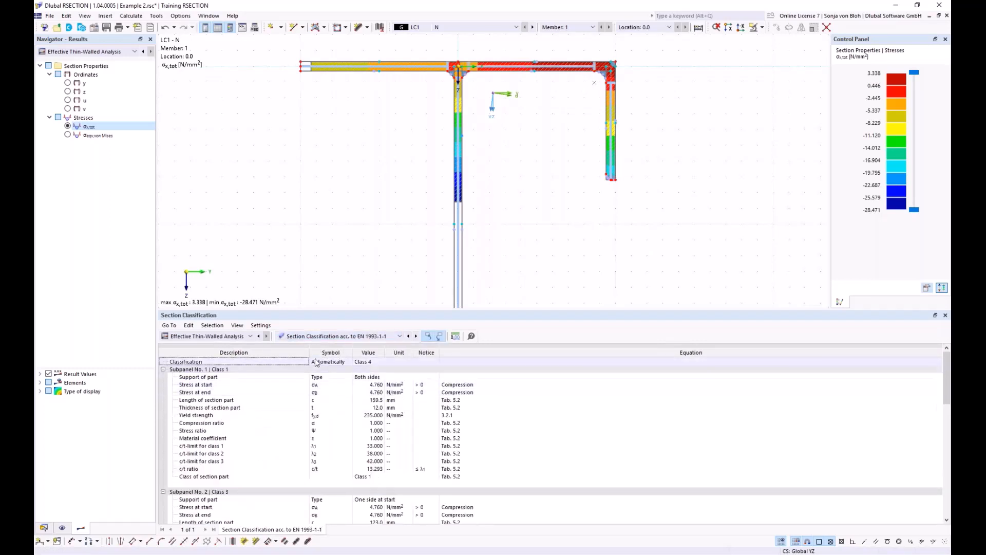
pyautogui.click(381, 362)
# Examine the effective widths according to EN 1993-1-1 for all subpanels
pyautogui.click(399, 336)
pyautogui.click(351, 373)
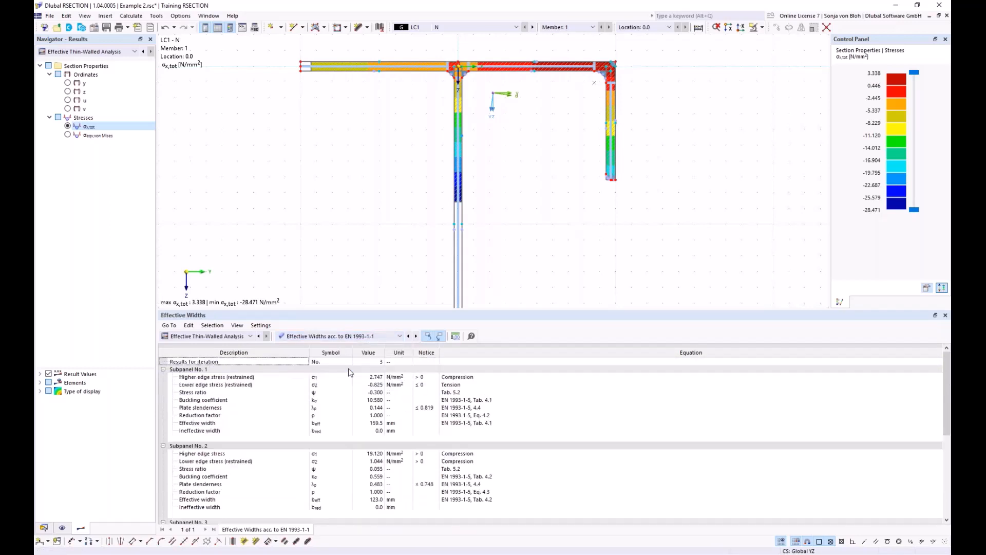
pyautogui.scroll(-6, 339, 380)
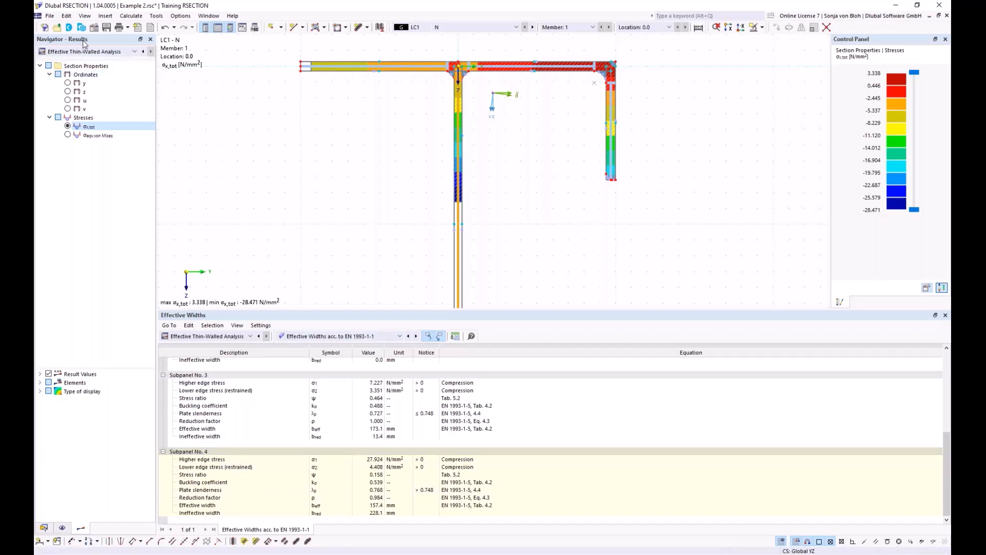
# Start a new printout report for the Example 2 model
pyautogui.click(44, 527)
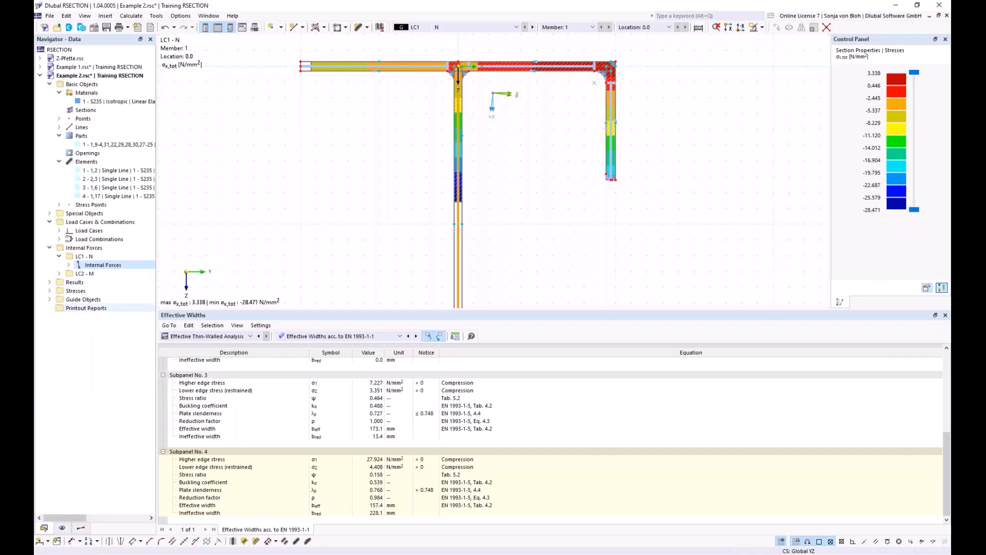
pyautogui.click(87, 309)
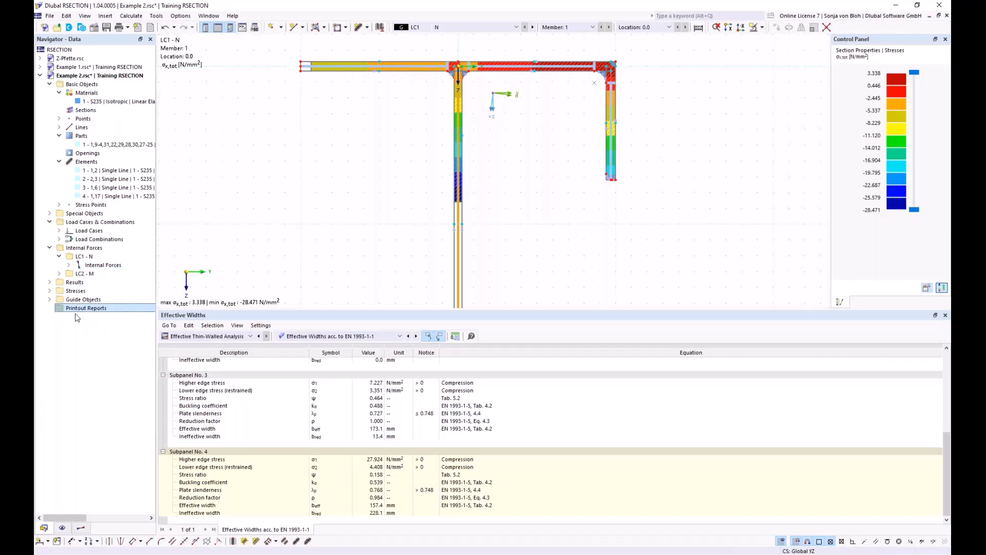
pyautogui.rightClick(86, 310)
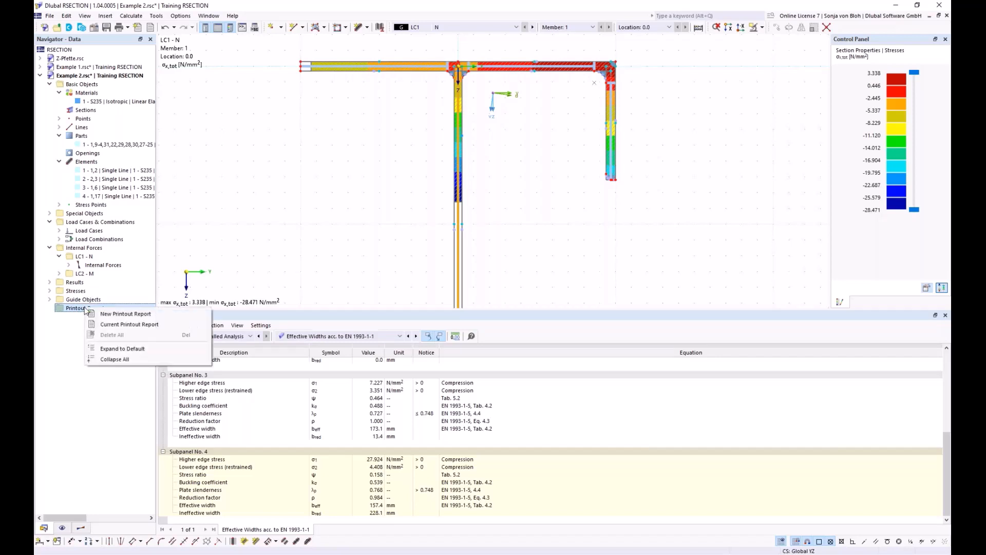
pyautogui.click(114, 314)
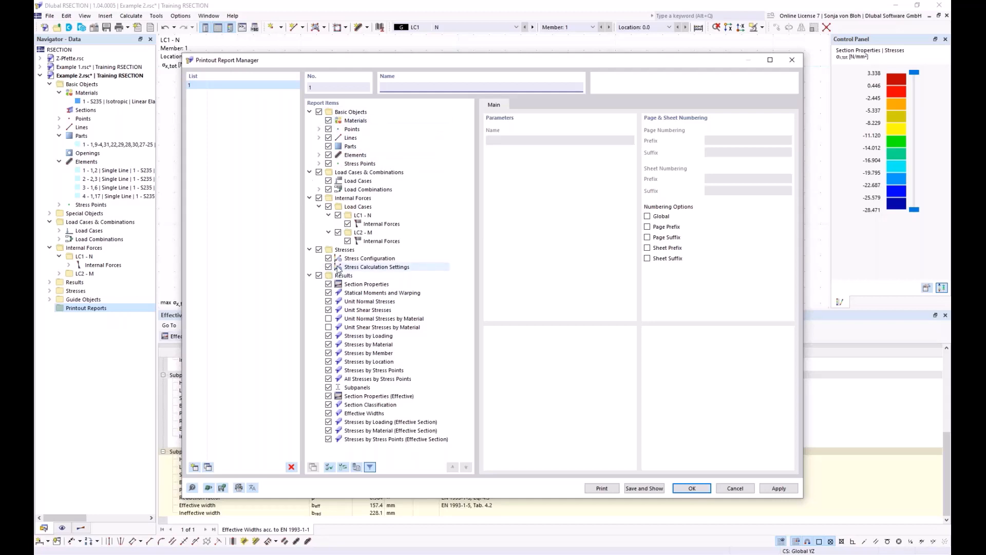
# Exclude the stresses by material, member, location, stress points and all stresses by stress points from the report, and save and show it
pyautogui.click(328, 344)
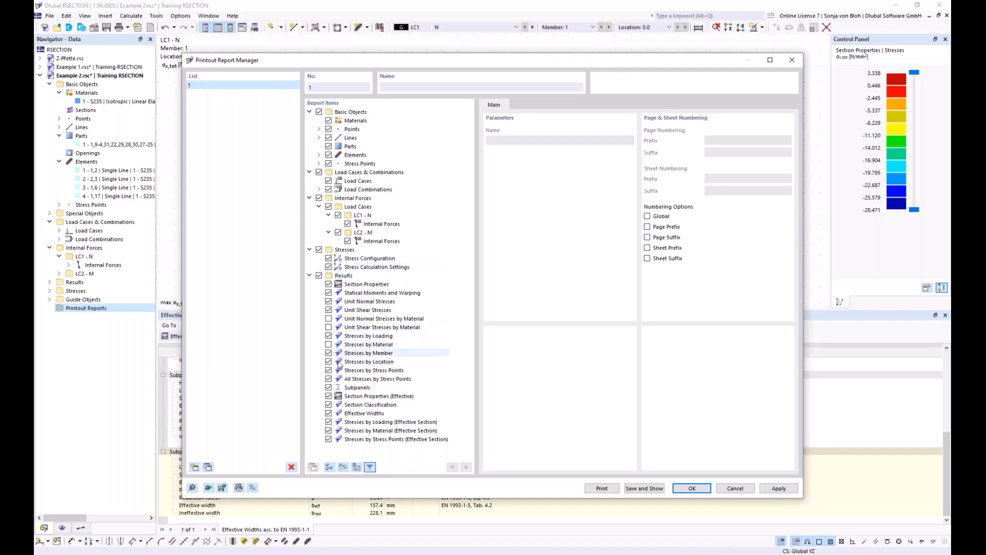
pyautogui.click(329, 354)
pyautogui.click(329, 362)
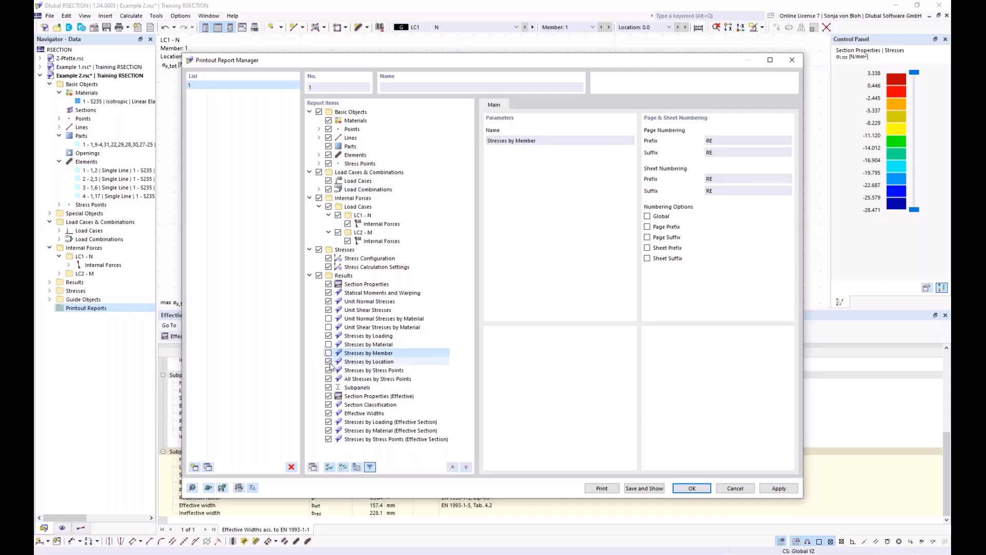
pyautogui.click(329, 371)
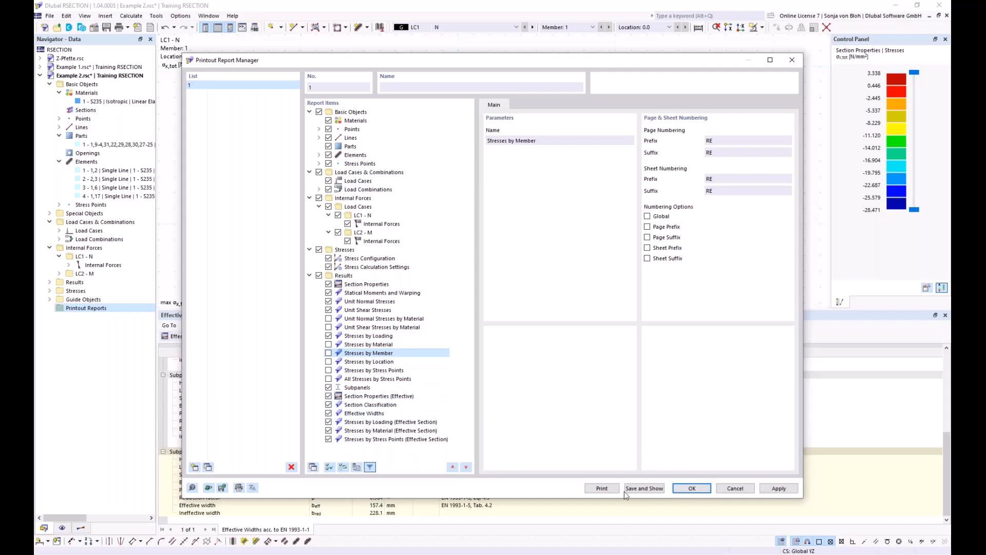
pyautogui.click(648, 489)
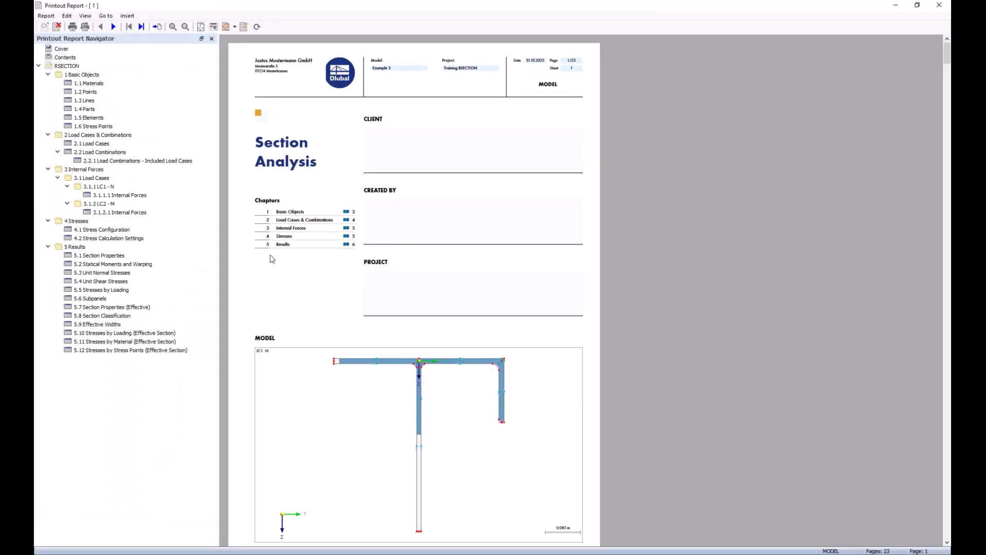
# Review the Statical Moments and Warping chapter of the printout report and minimize the report
pyautogui.click(116, 264)
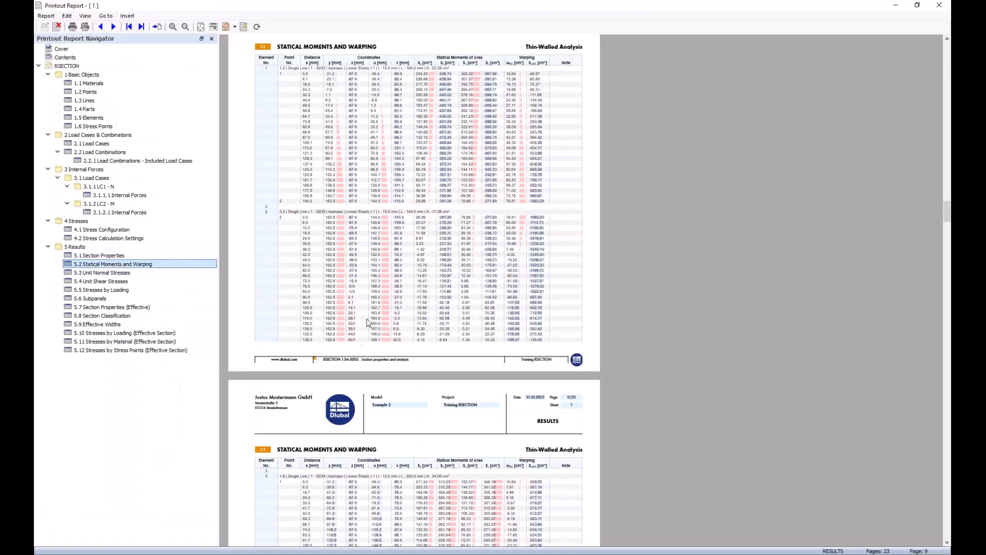
pyautogui.scroll(-4, 377, 294)
pyautogui.scroll(-2, 380, 292)
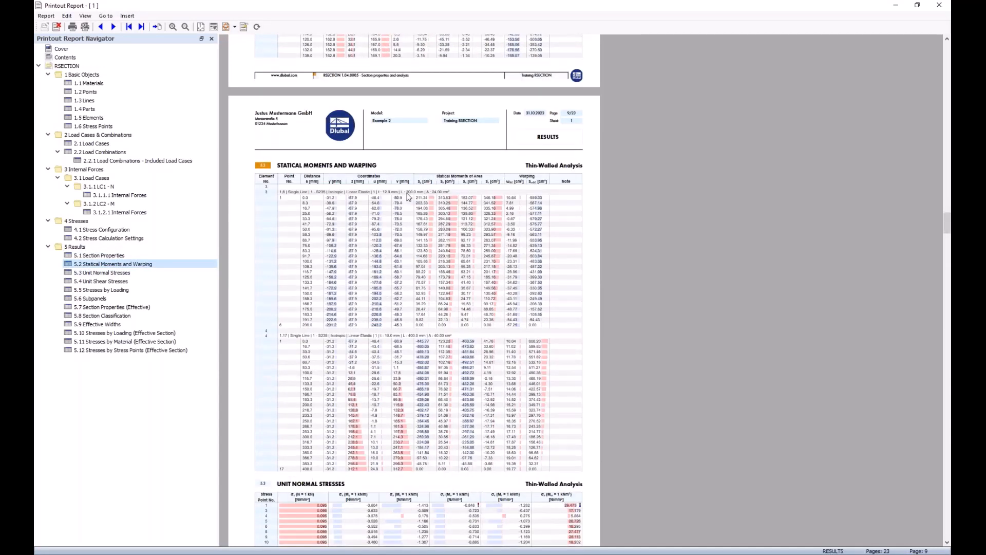
pyautogui.scroll(-1, 445, 208)
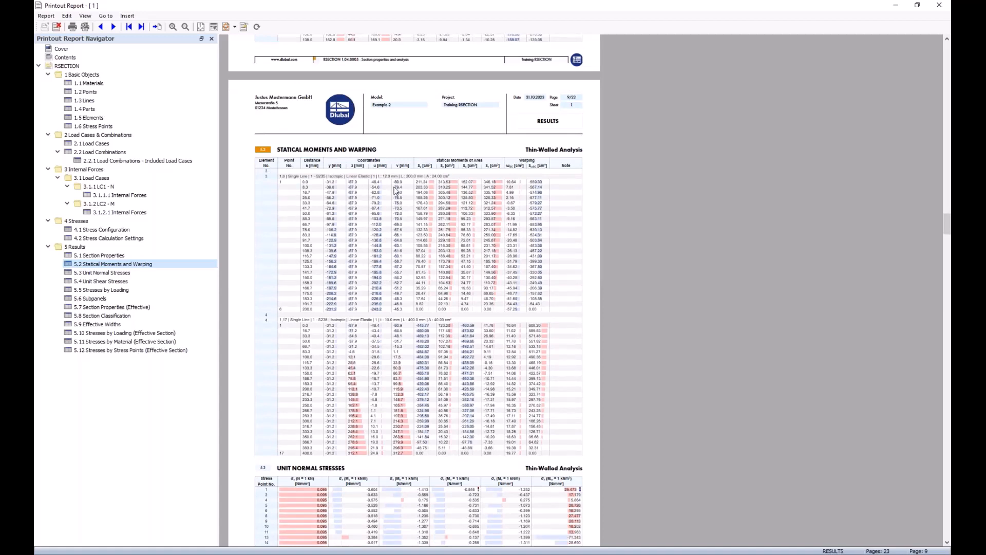
pyautogui.click(895, 9)
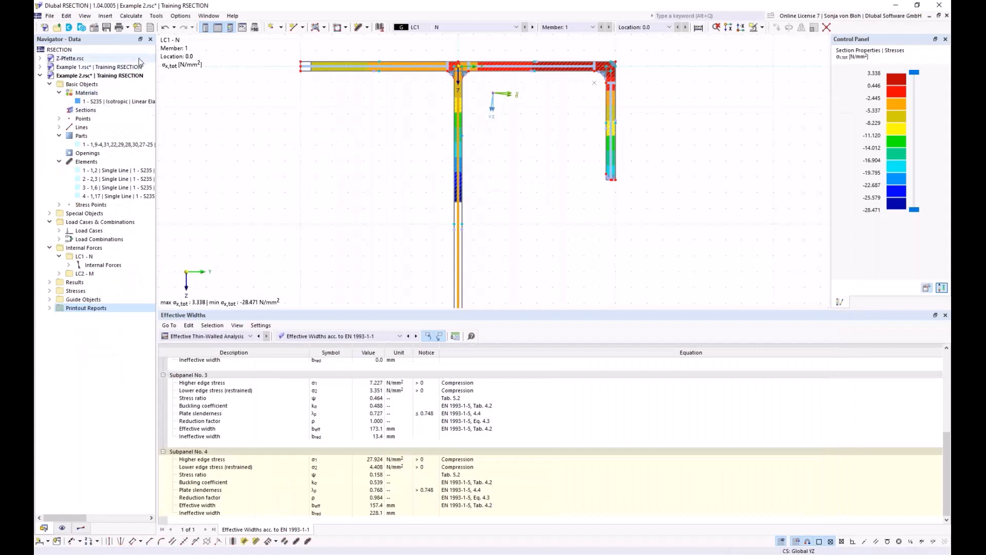
# Add the LC1 σx,tot graphic to printout report 1 as a window-filling picture, view its page and close the report
pyautogui.click(127, 27)
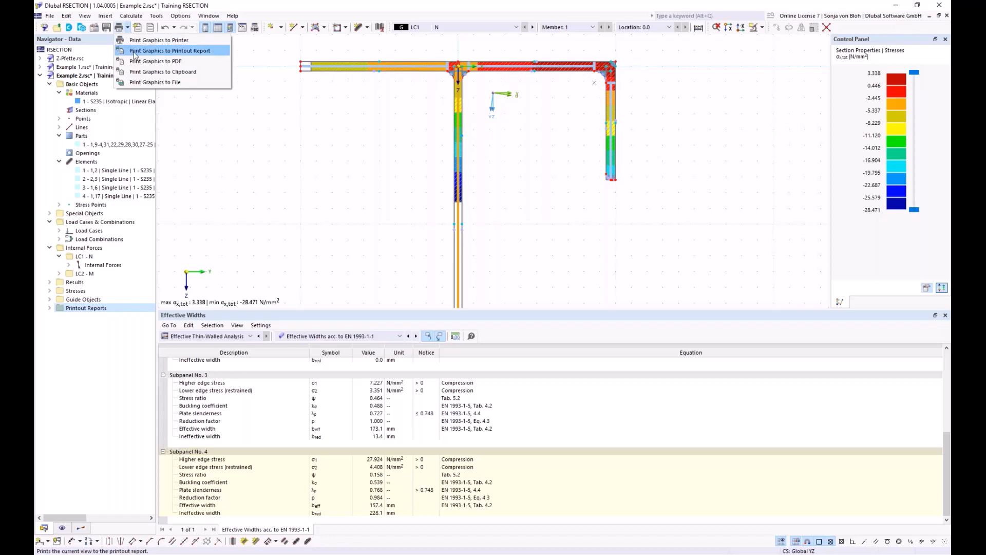
pyautogui.click(135, 54)
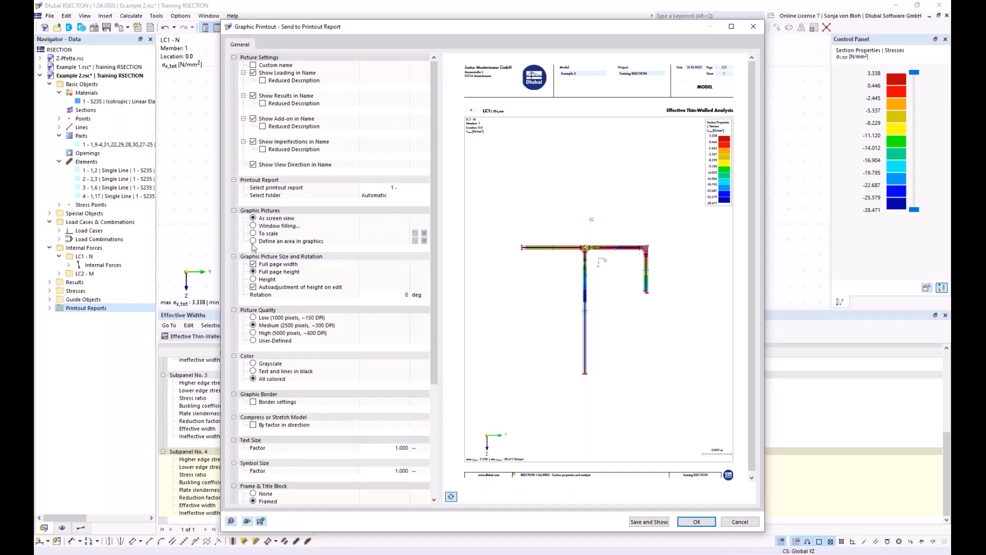
pyautogui.click(253, 226)
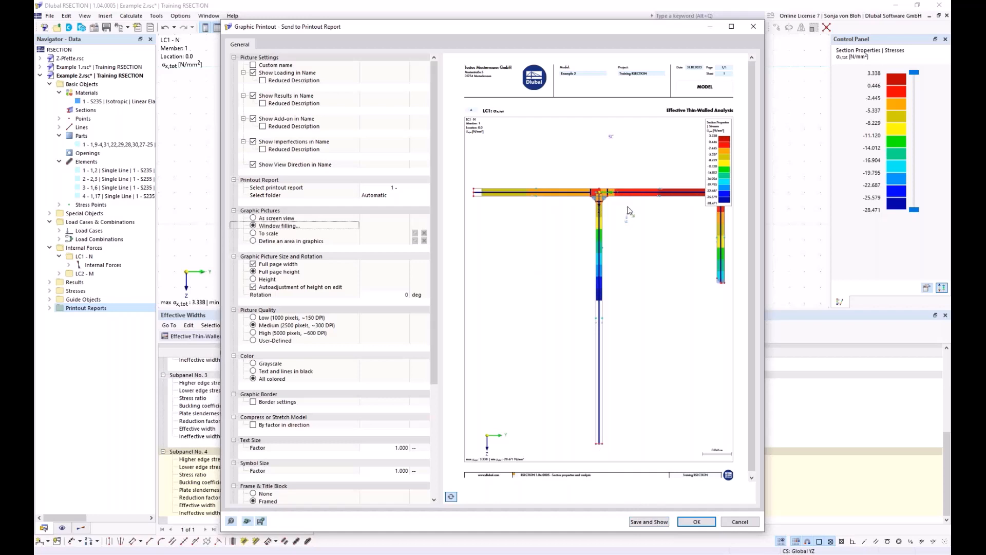
pyautogui.click(656, 524)
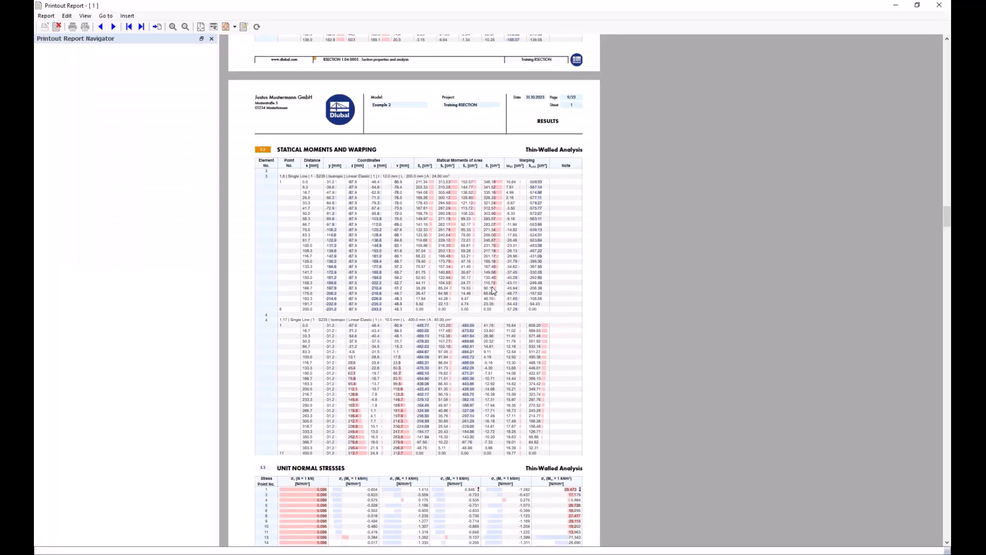
pyautogui.click(94, 359)
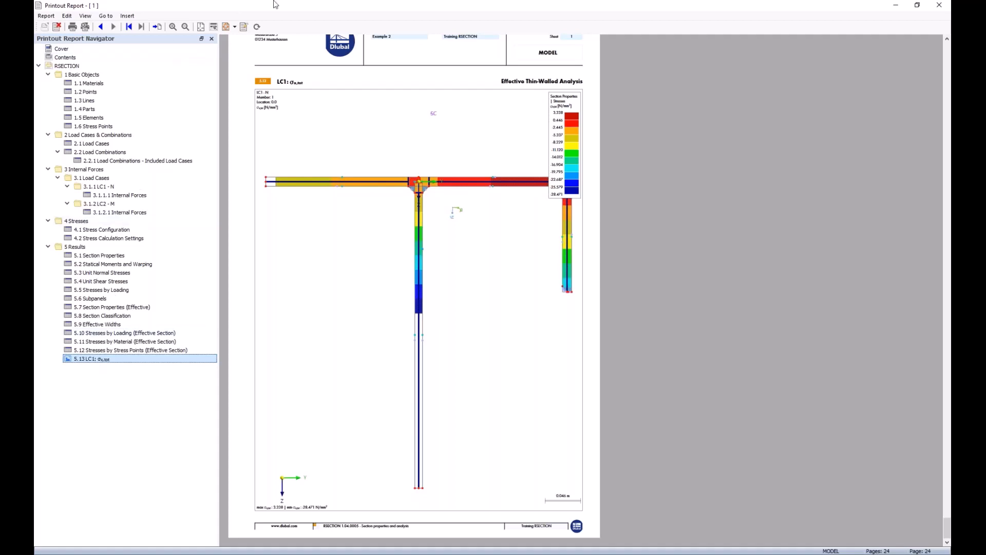
pyautogui.click(939, 5)
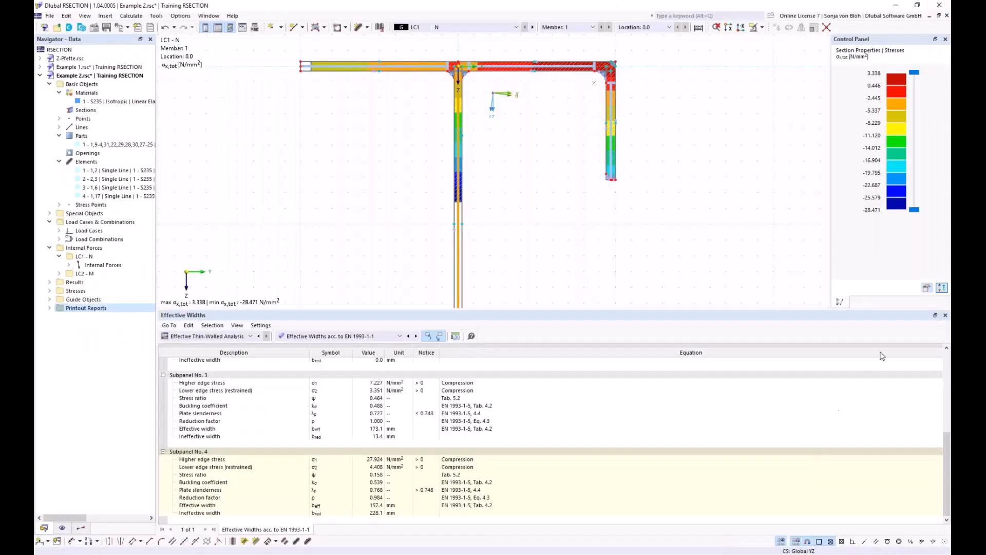
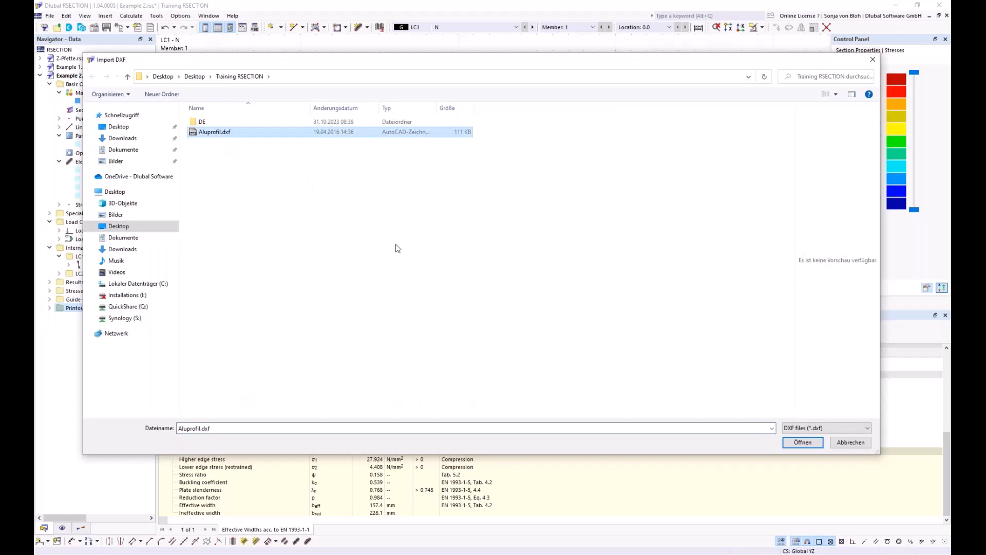
# Import the file Aluprofil.dxf as a new model instead of into the active model
pyautogui.click(802, 442)
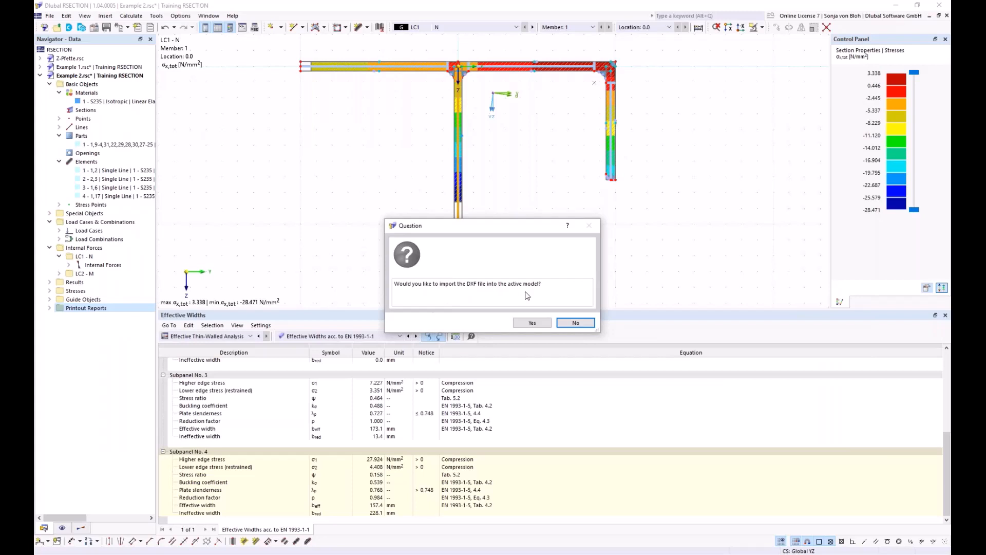
pyautogui.click(577, 323)
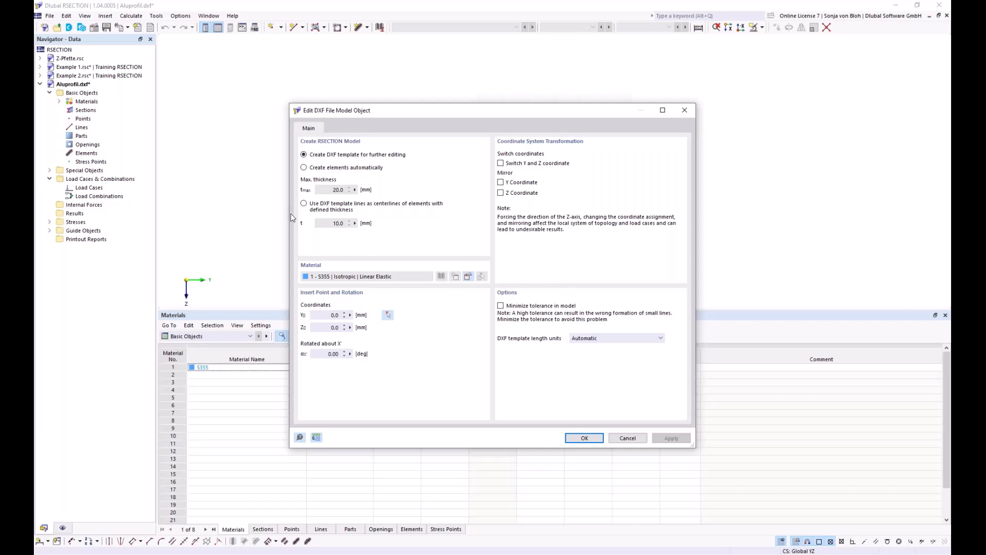
pyautogui.click(304, 168)
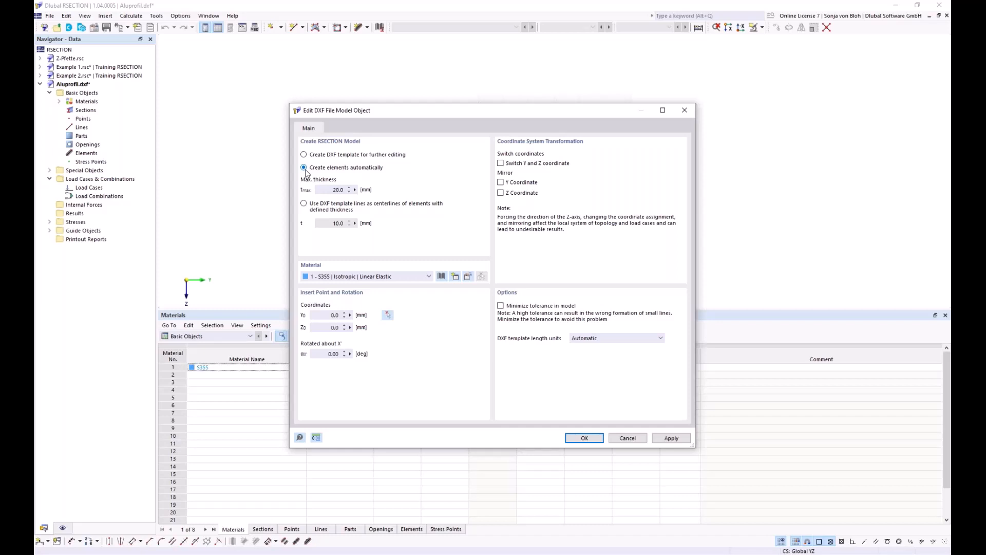
pyautogui.doubleClick(338, 190)
pyautogui.click(305, 206)
# Import the DXF profile as a template for further editing and close the import log
pyautogui.click(304, 154)
pyautogui.click(583, 439)
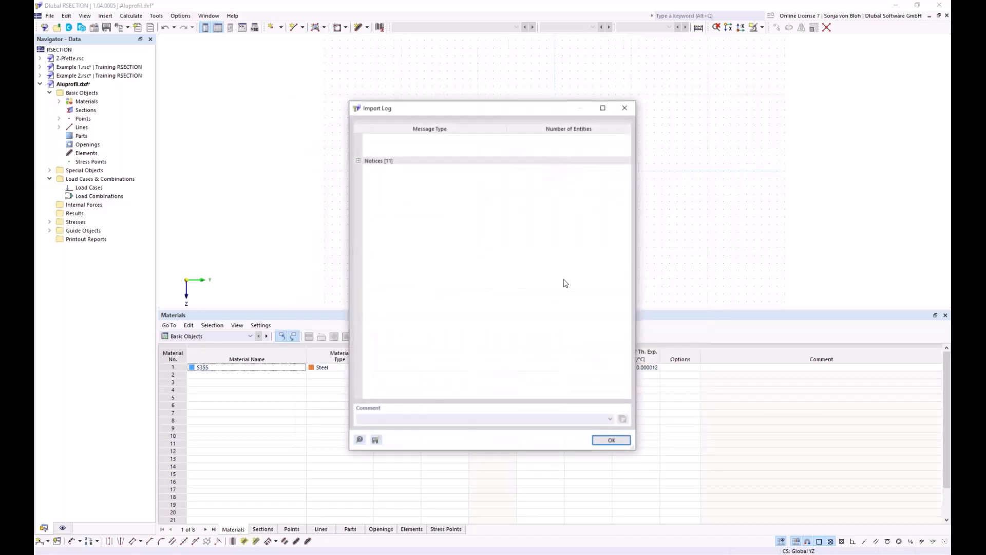
pyautogui.click(612, 440)
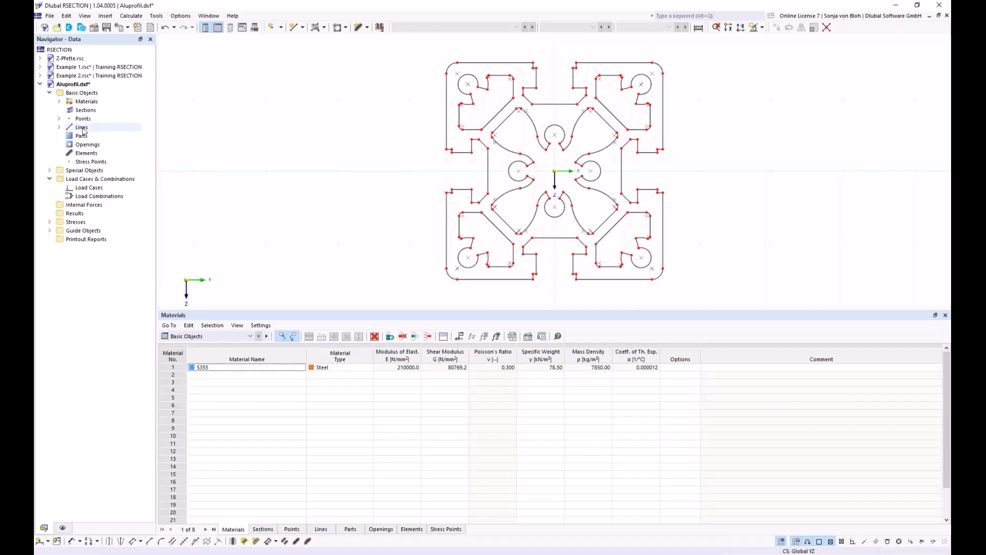
# Check the analysis method in the base data of the Aluprofil model
pyautogui.rightClick(94, 94)
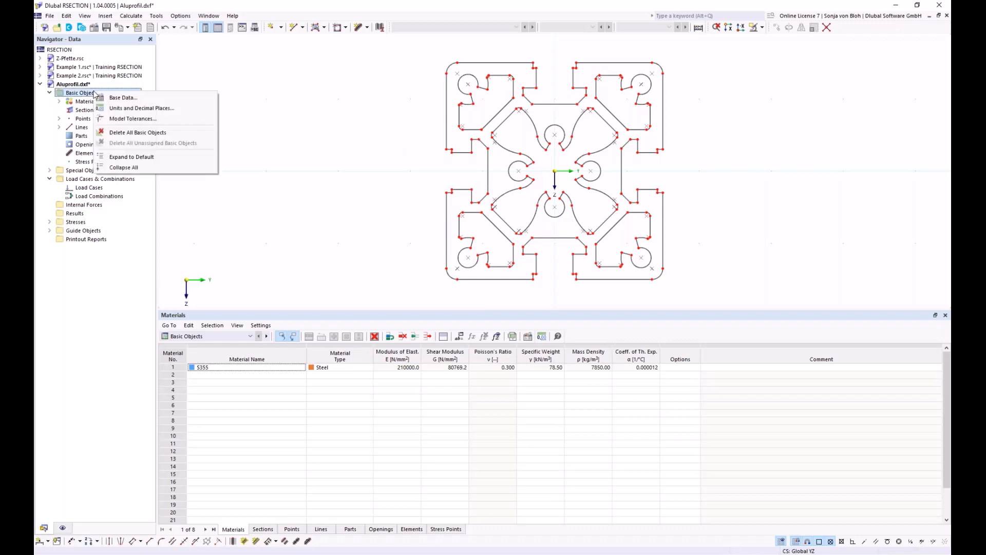
pyautogui.click(110, 98)
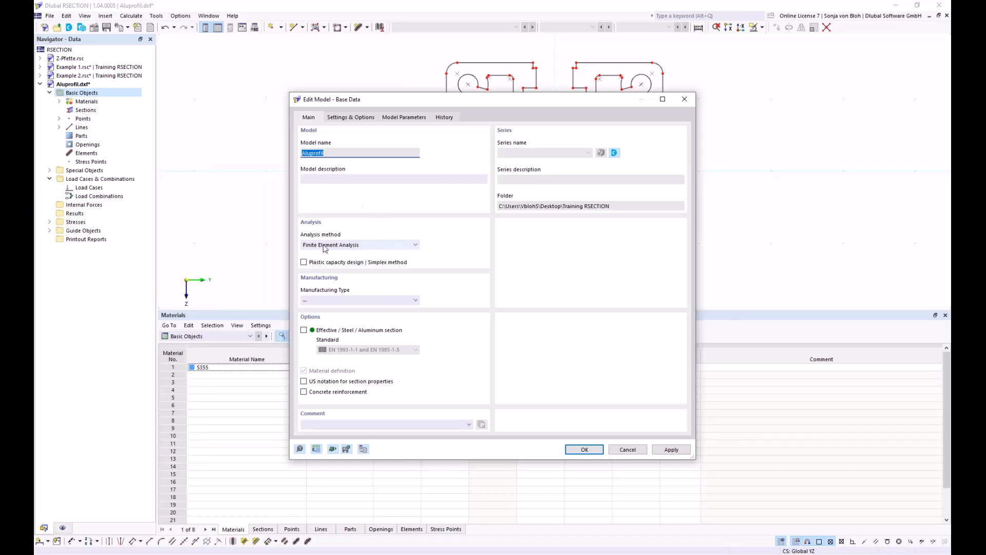
pyautogui.click(585, 451)
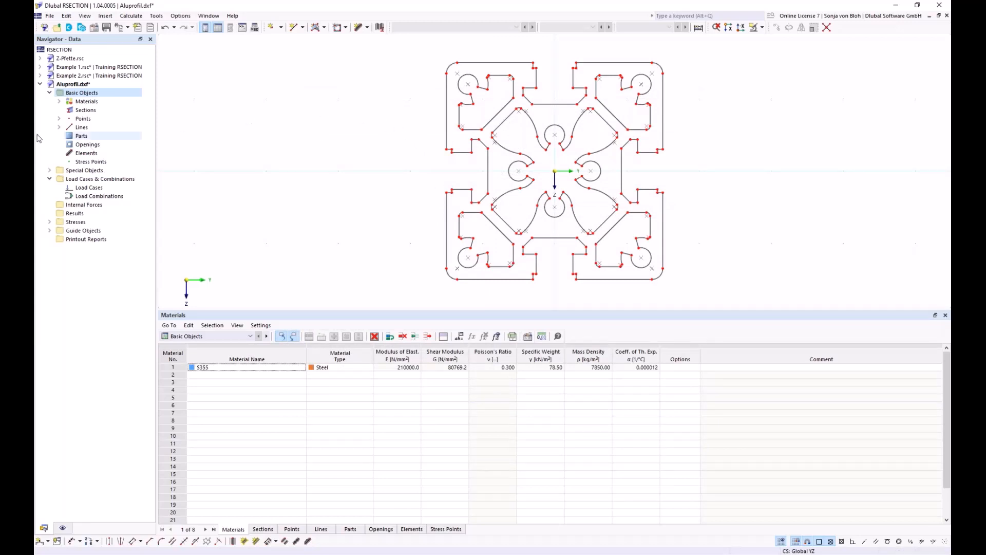
# Open the material library for the S355 material and filter it to the Aluminum material type
pyautogui.click(59, 102)
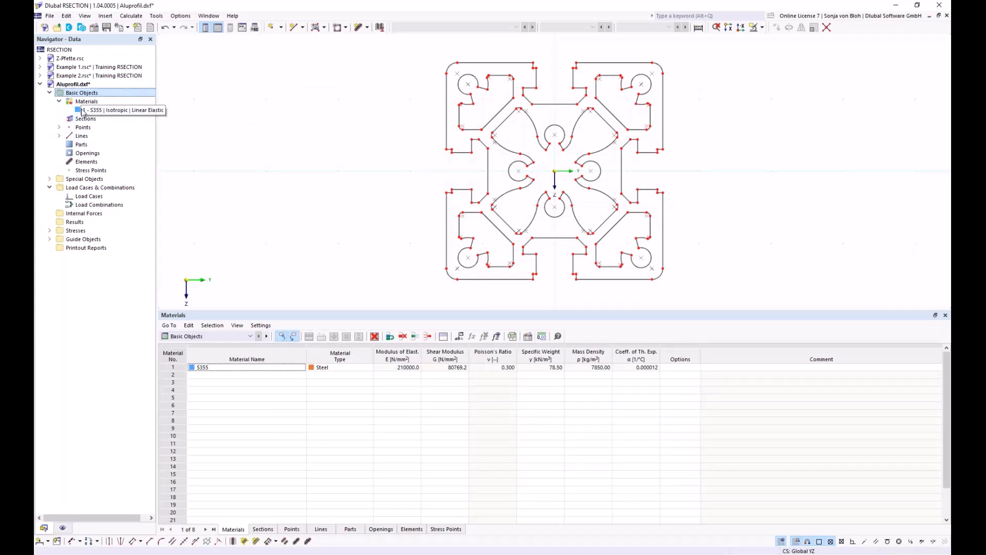
pyautogui.doubleClick(105, 110)
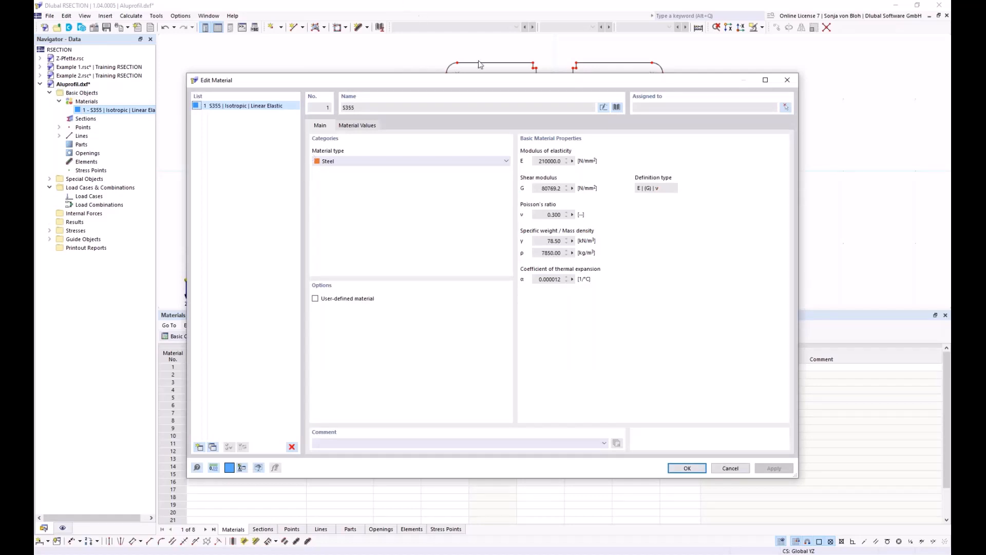
pyautogui.click(618, 107)
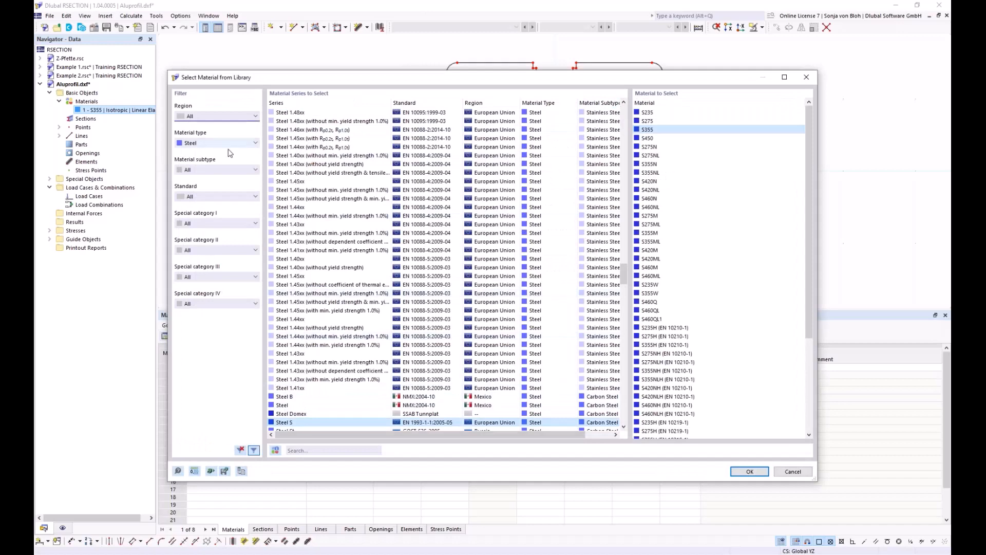
pyautogui.click(255, 143)
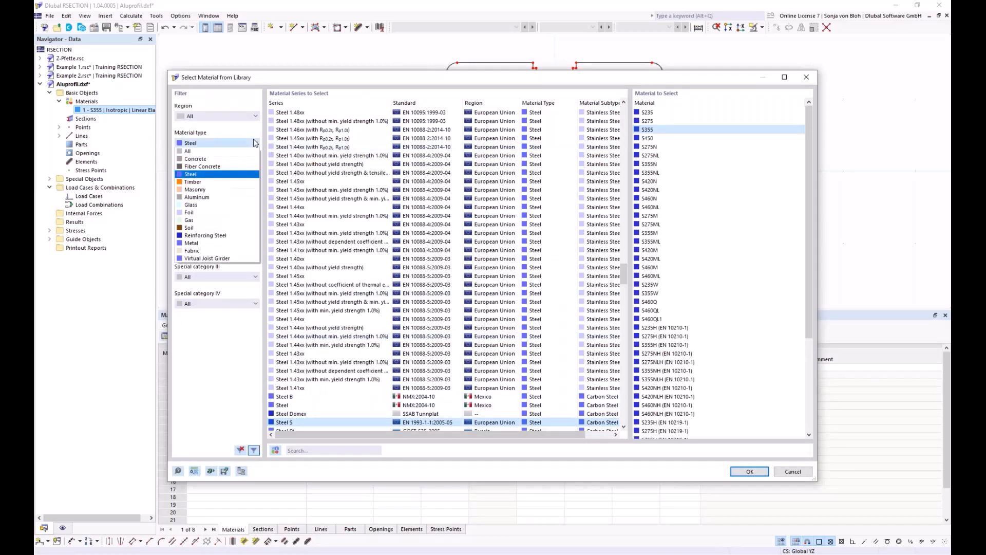
pyautogui.click(213, 197)
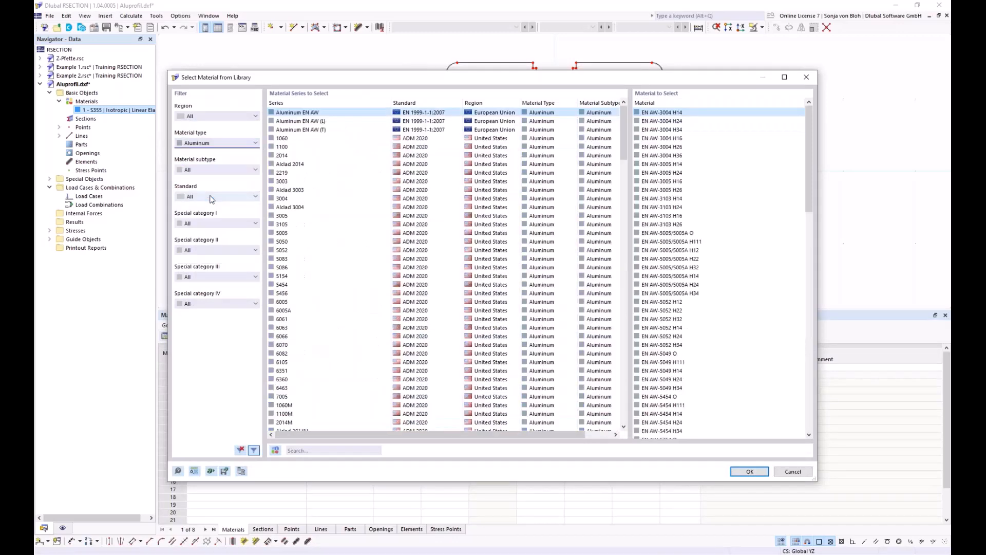
# Search the material library for EN AW 6060 and assign EN AW-6060 (EP) T66 as material 1
pyautogui.click(314, 450)
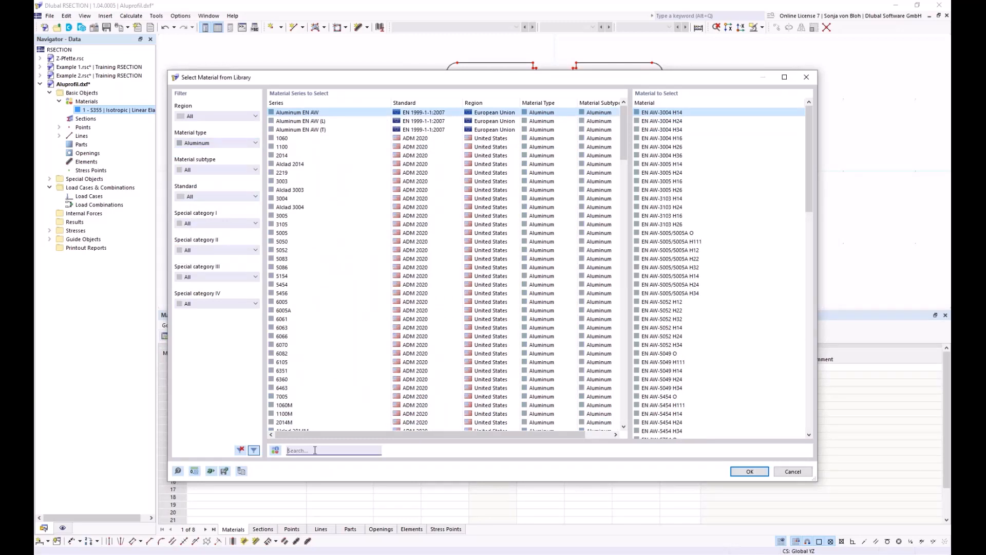
pyautogui.write('EN')
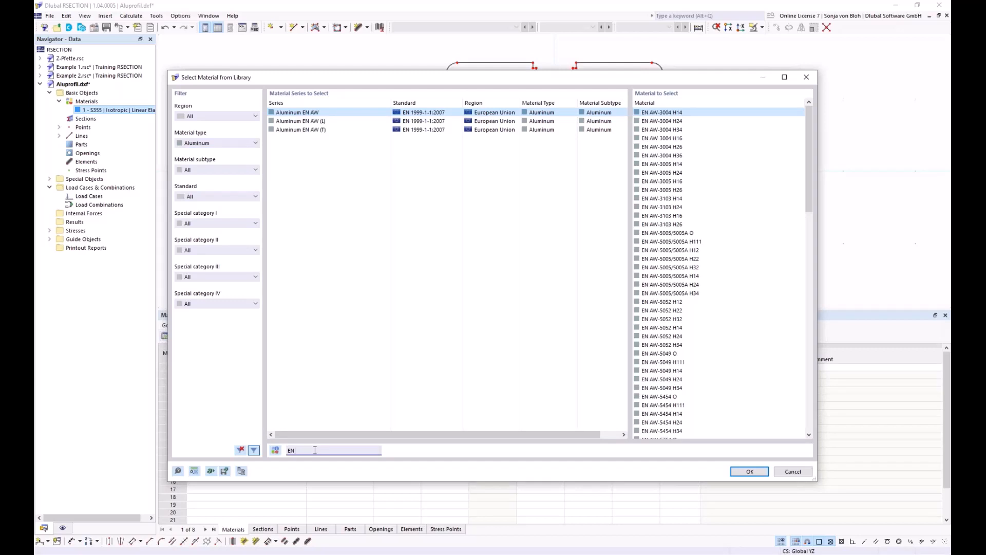
pyautogui.write(' AW 6060')
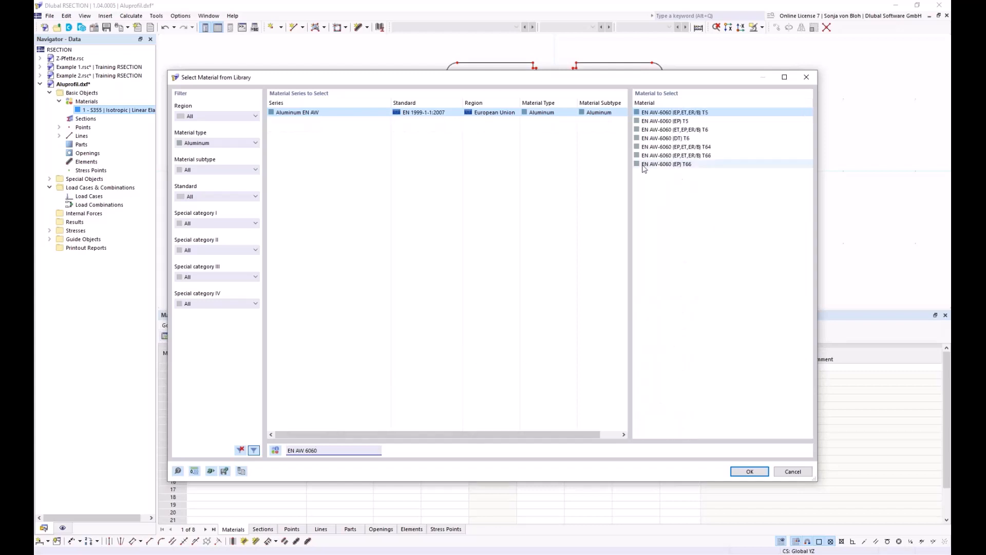
pyautogui.click(663, 164)
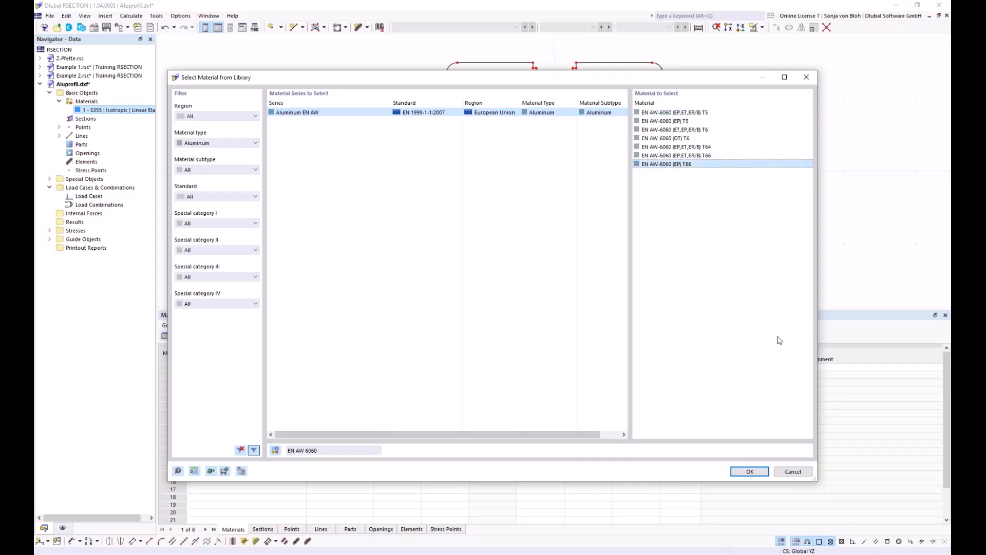
pyautogui.click(749, 471)
pyautogui.click(695, 469)
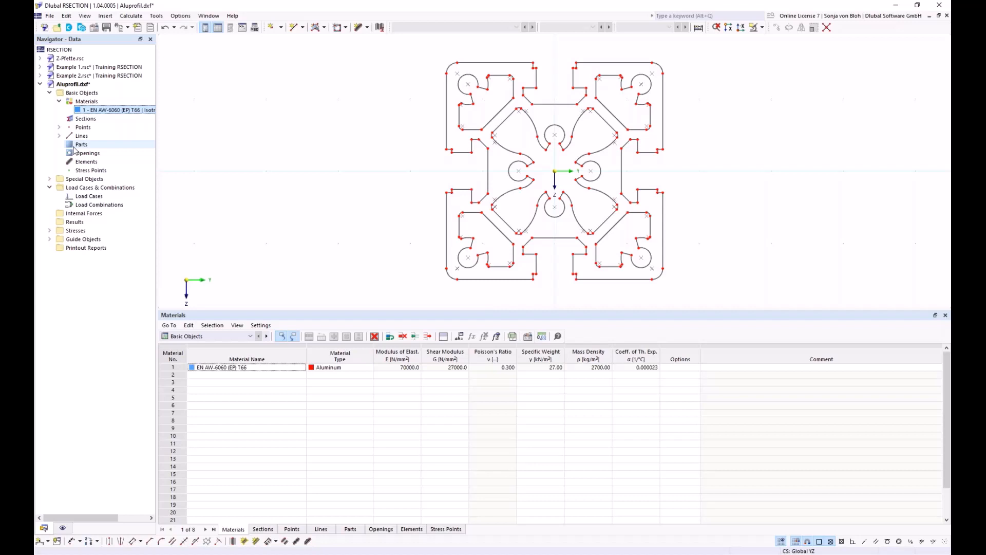
# Create a part with material EN AW-6060 (EP) T66 by selecting the profile's outer boundary lines
pyautogui.click(324, 28)
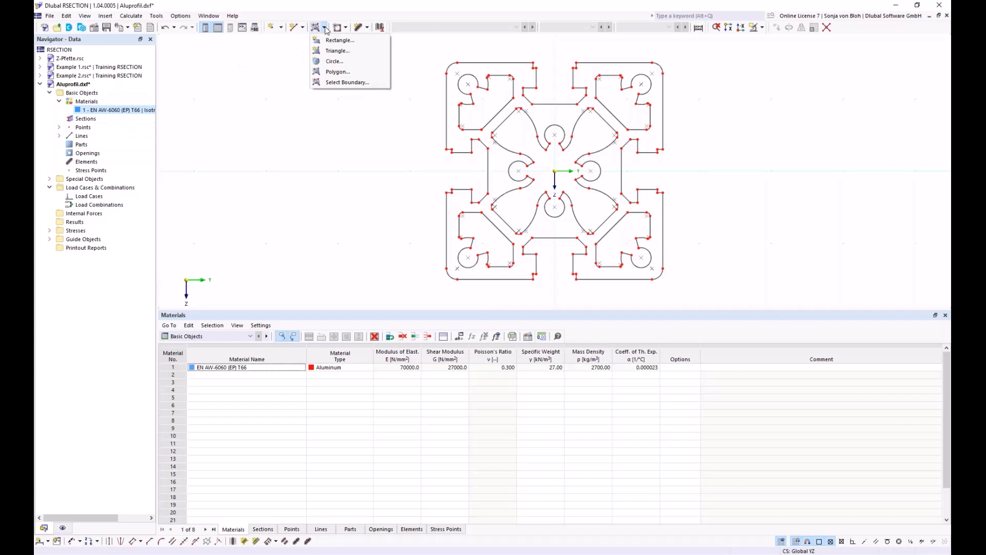
pyautogui.click(324, 82)
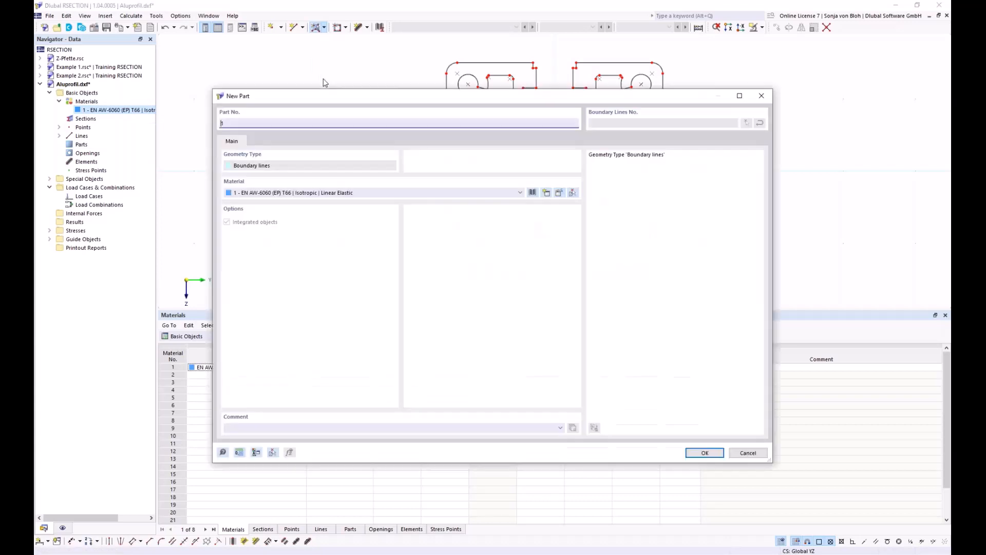
pyautogui.click(704, 452)
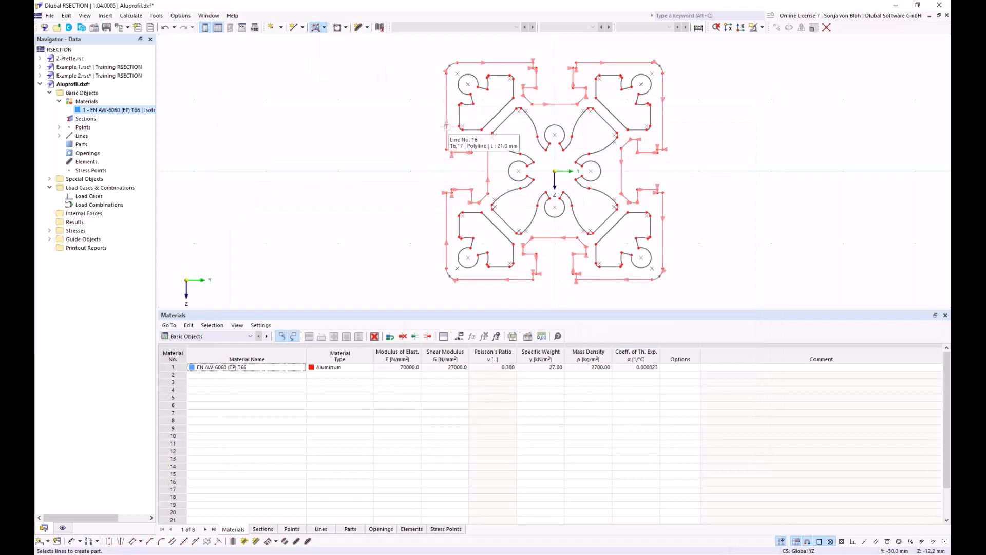
pyautogui.click(446, 126)
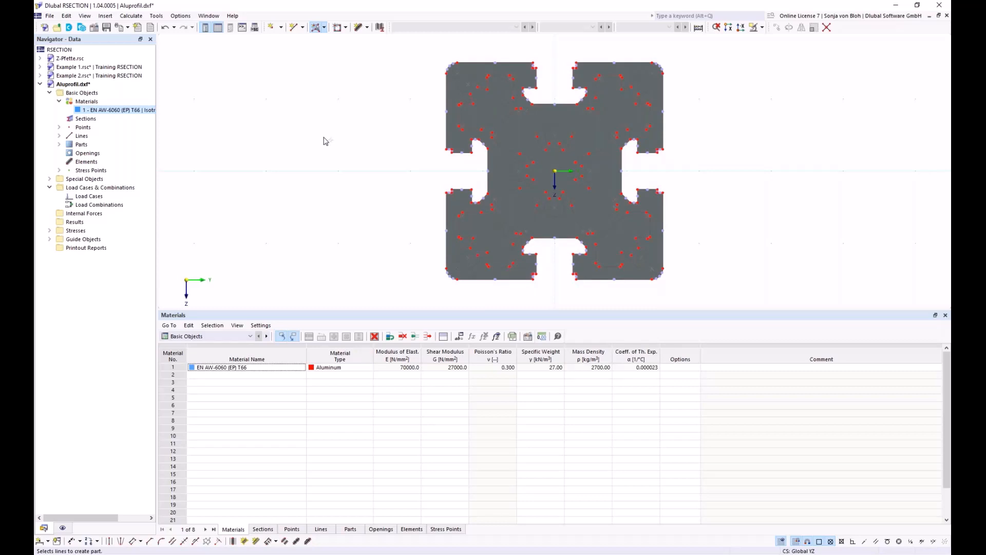
# Cut openings into the part by selecting the boundaries of the upper-left corner cavity and the central cavity
pyautogui.click(346, 27)
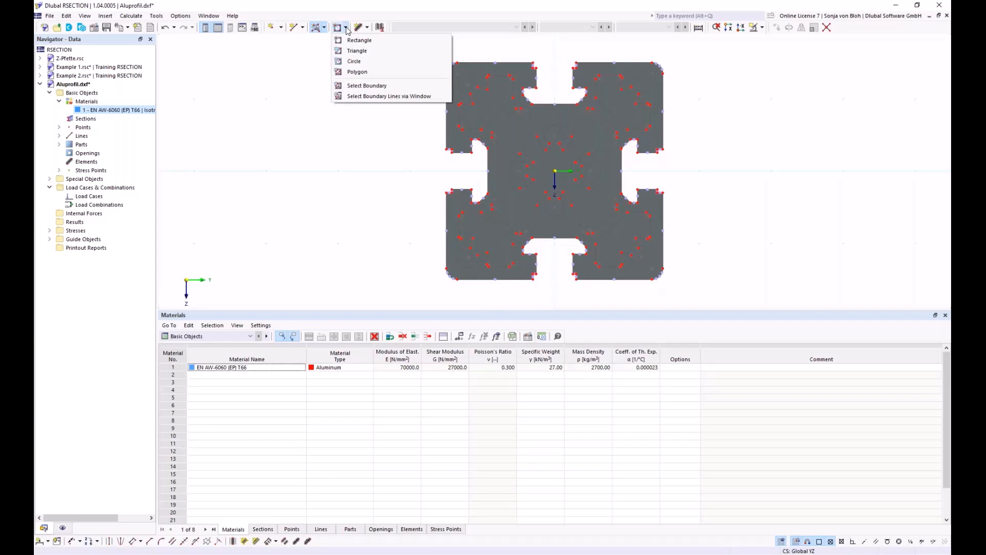
pyautogui.click(367, 86)
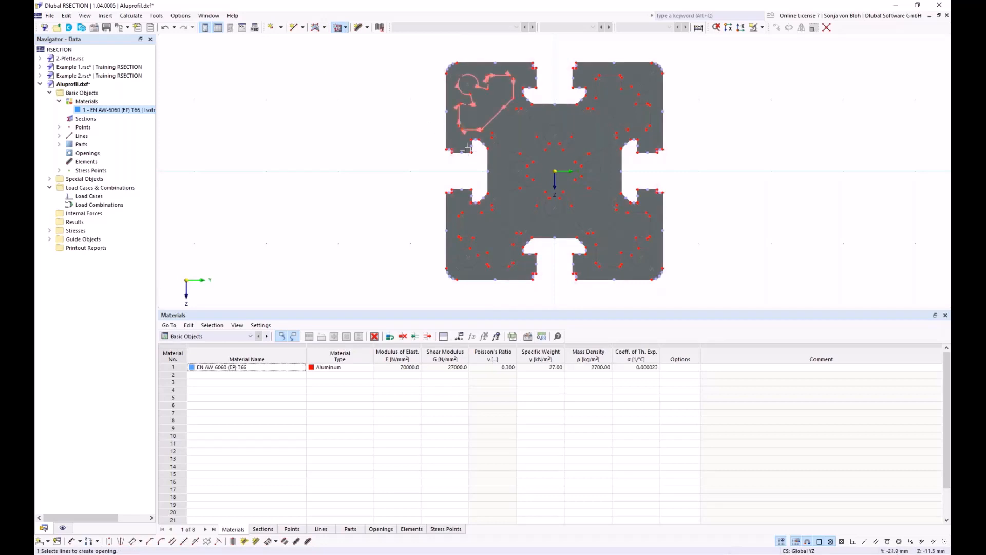
pyautogui.click(475, 128)
pyautogui.click(506, 150)
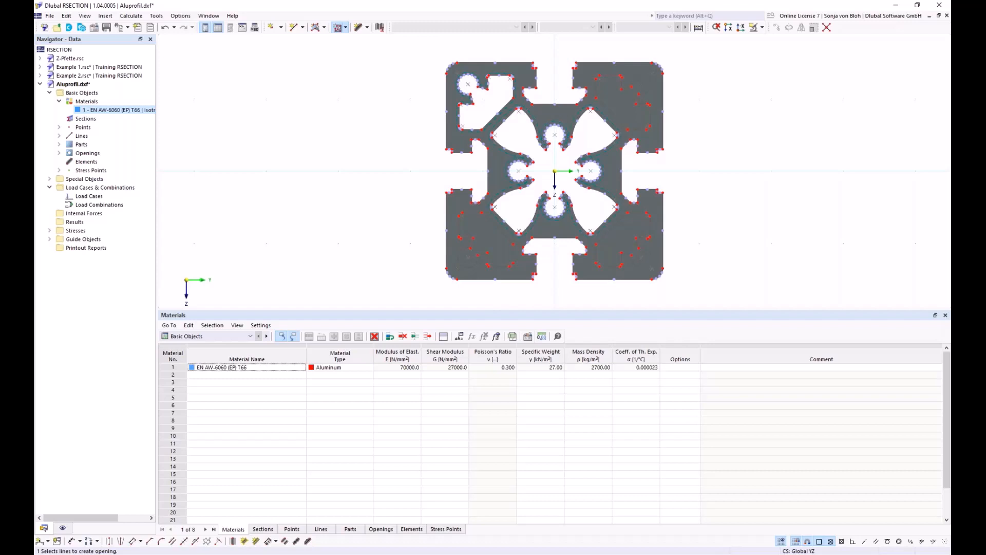
pyautogui.scroll(1, 402, 102)
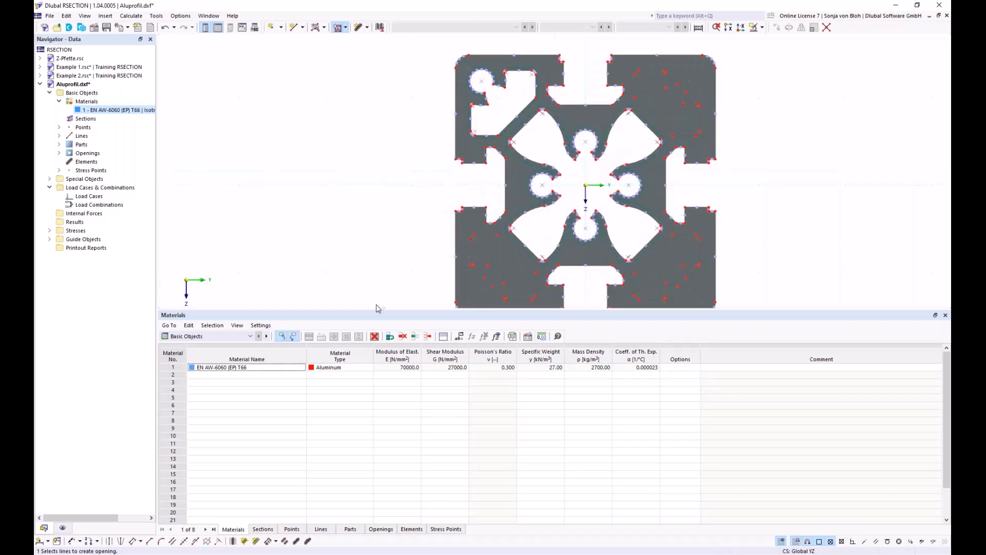
pyautogui.moveTo(369, 309); pyautogui.dragTo(369, 455)
pyautogui.moveTo(392, 306); pyautogui.dragTo(265, 308, button='middle')
pyautogui.scroll(1, 347, 227)
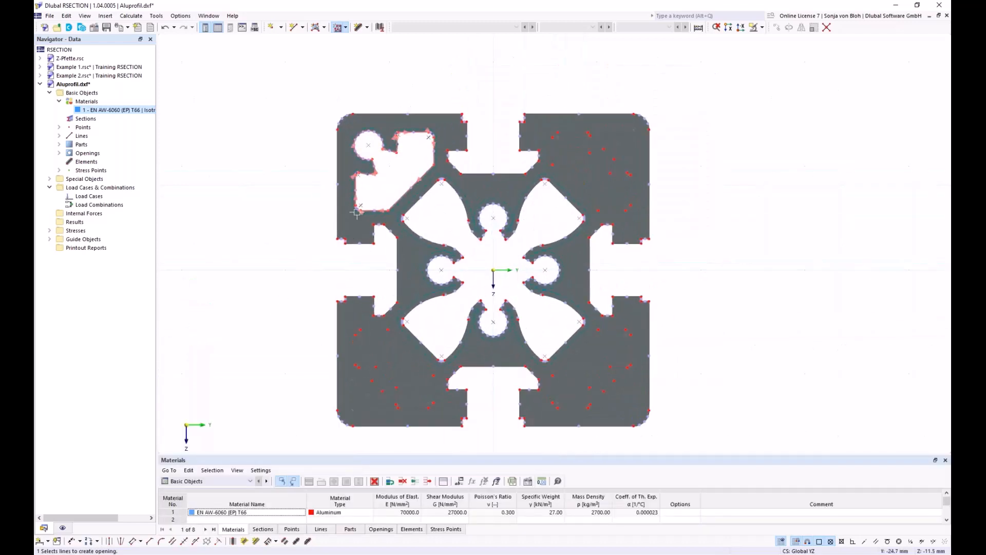
pyautogui.press('Escape')
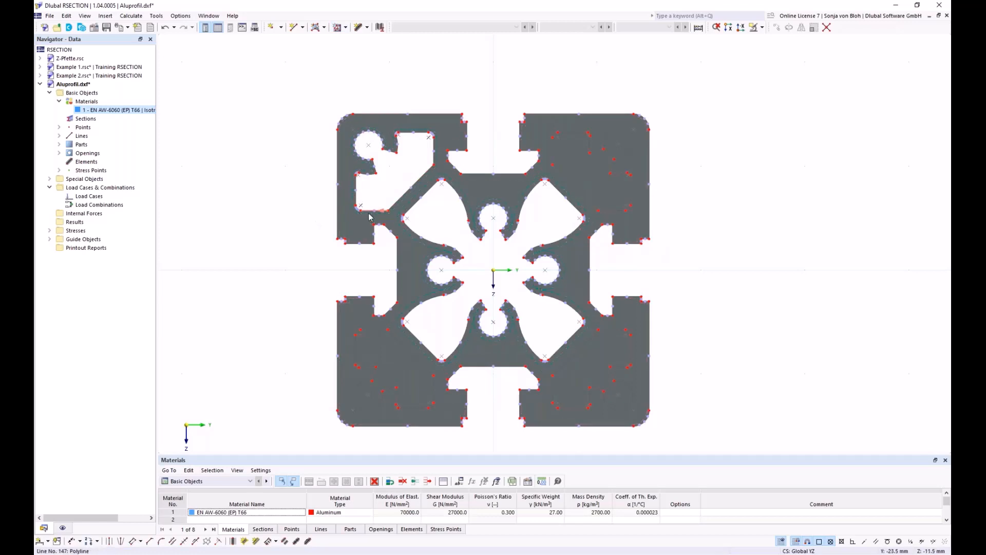
# Rotate and copy the upper-left corner opening with 3 copies at 90° around the section origin
pyautogui.click(368, 218)
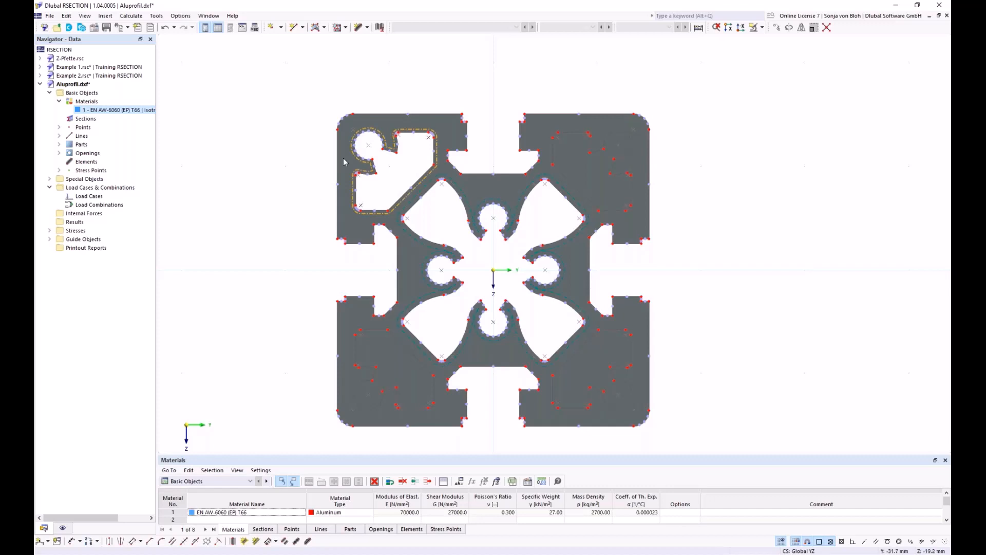
pyautogui.click(789, 28)
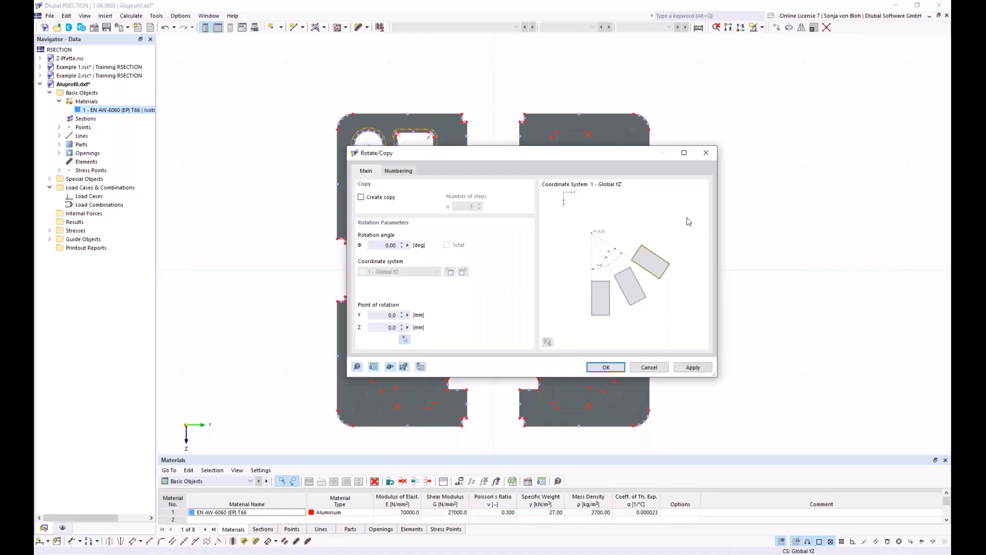
pyautogui.moveTo(422, 154); pyautogui.dragTo(509, 162)
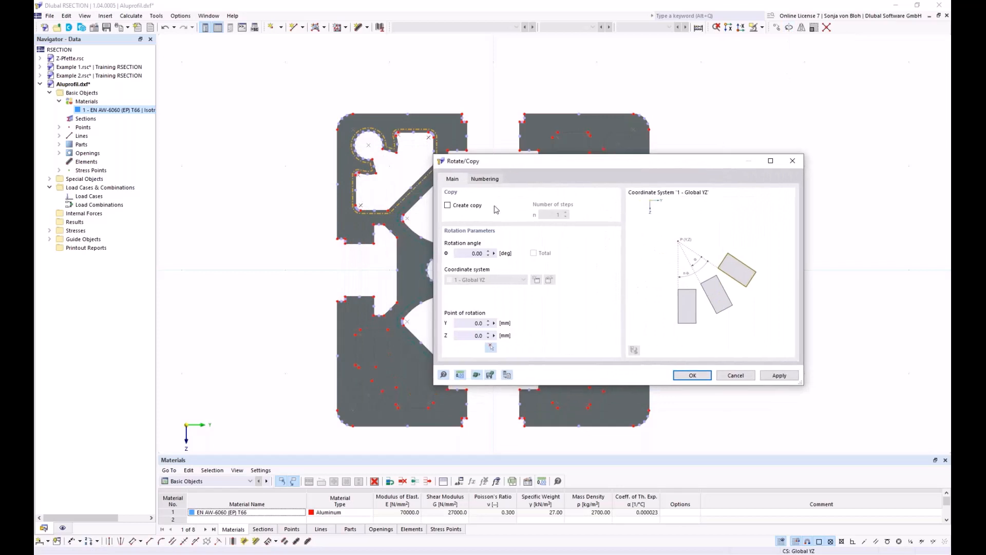
pyautogui.click(454, 207)
pyautogui.press('Tab')
pyautogui.write('3')
pyautogui.press('Tab')
pyautogui.write('90')
pyautogui.click(492, 347)
pyautogui.click(494, 269)
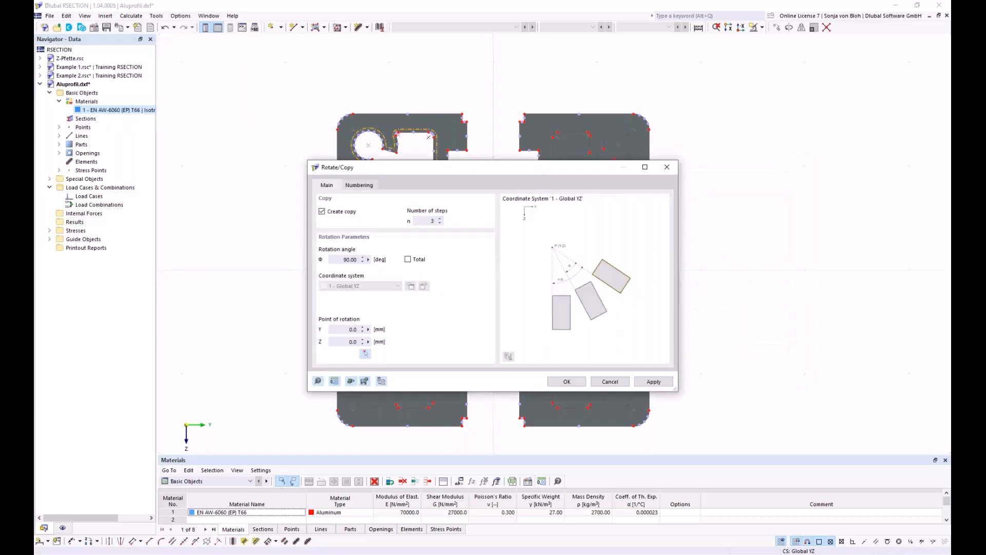
pyautogui.click(567, 382)
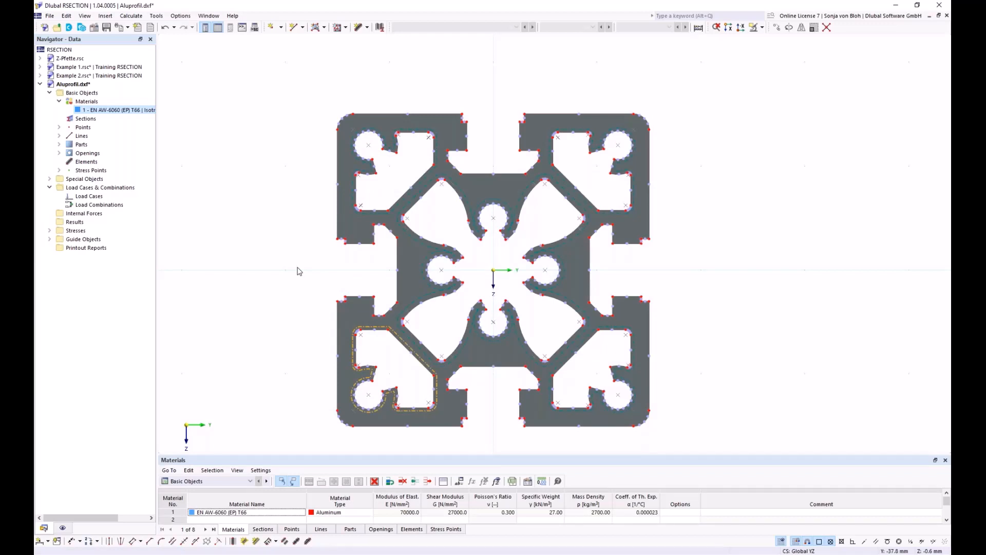
# Create two load cases, LC1 named N and LC2 named MT
pyautogui.rightClick(102, 198)
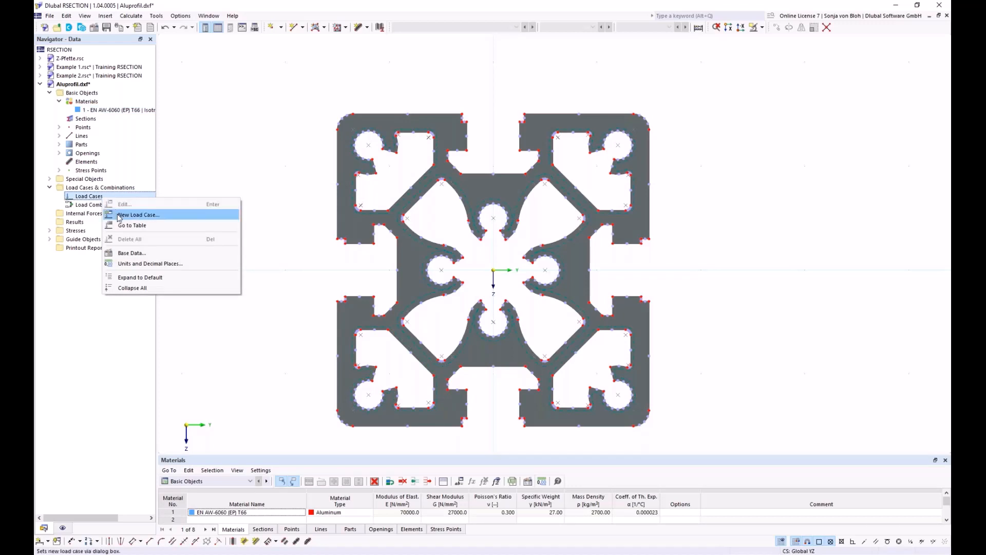
pyautogui.click(118, 215)
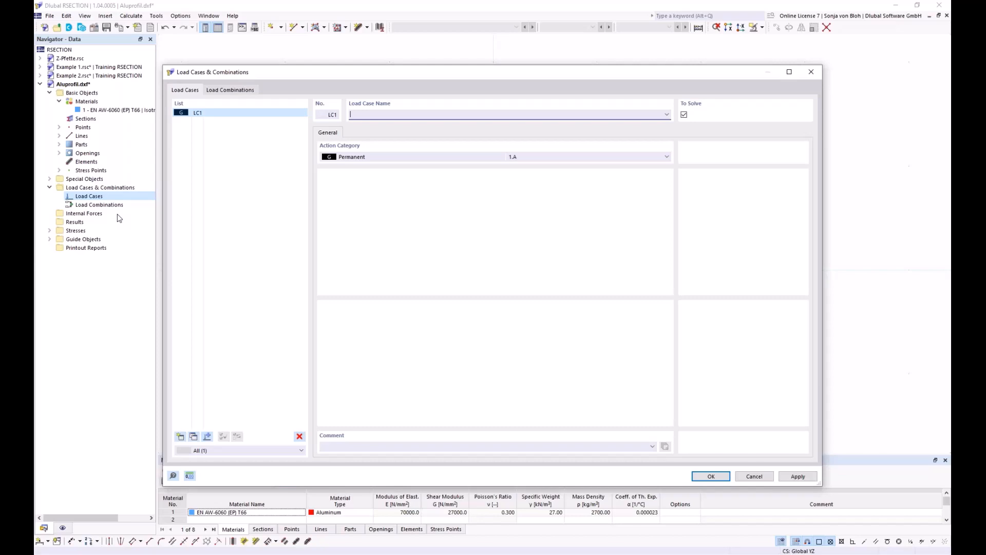
pyautogui.write('N')
pyautogui.click(180, 436)
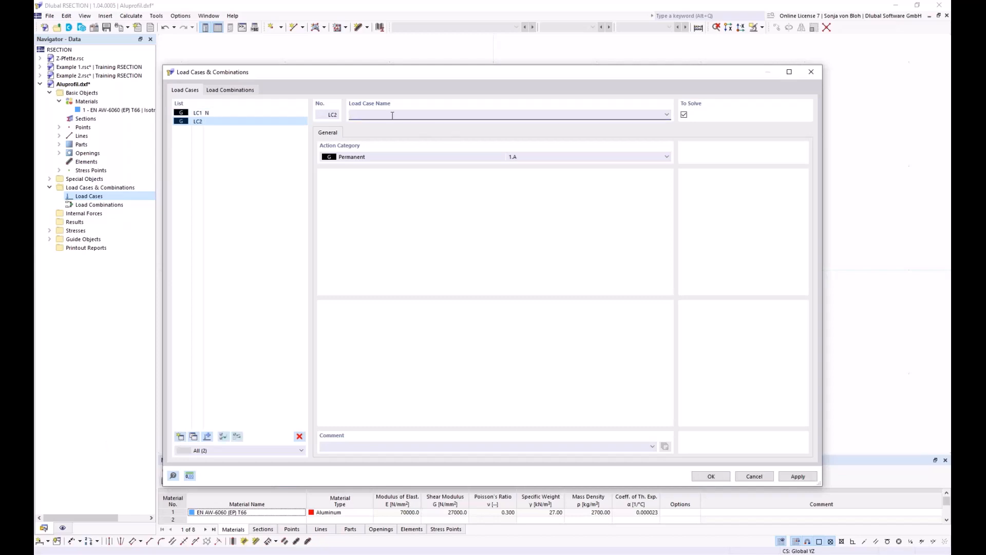
pyautogui.write('MT')
pyautogui.click(712, 476)
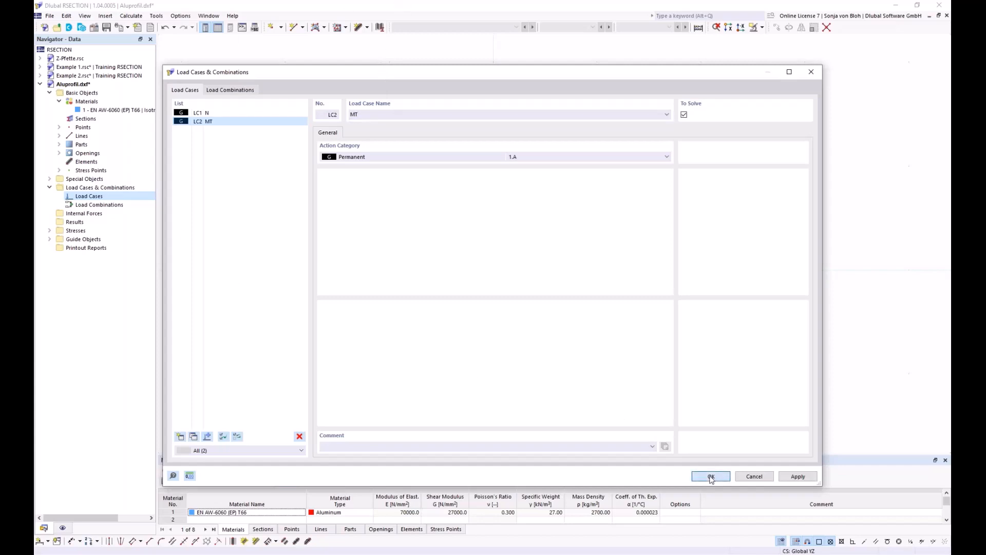
pyautogui.click(711, 476)
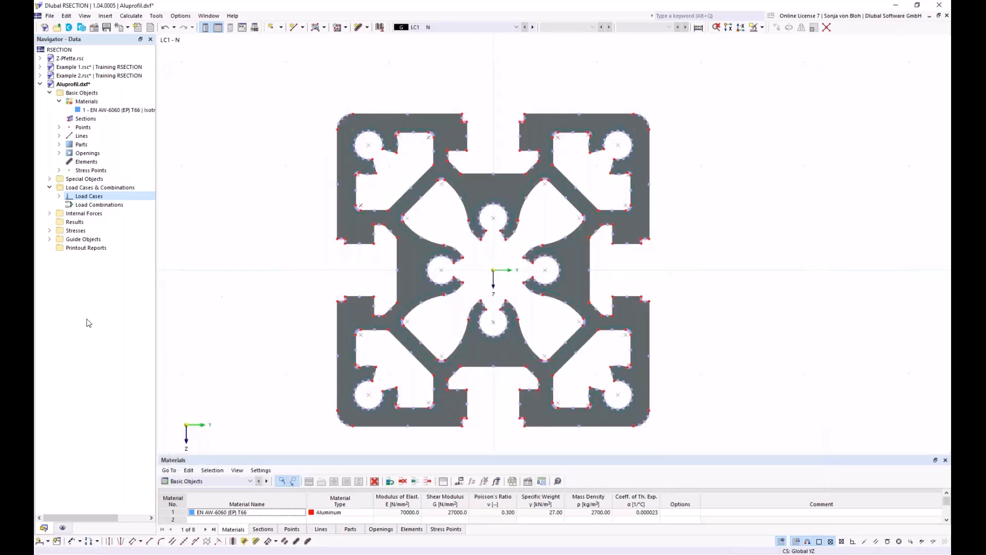
# Define internal forces for LC1 - N with an axial force N of -10 kN and apply them
pyautogui.click(50, 214)
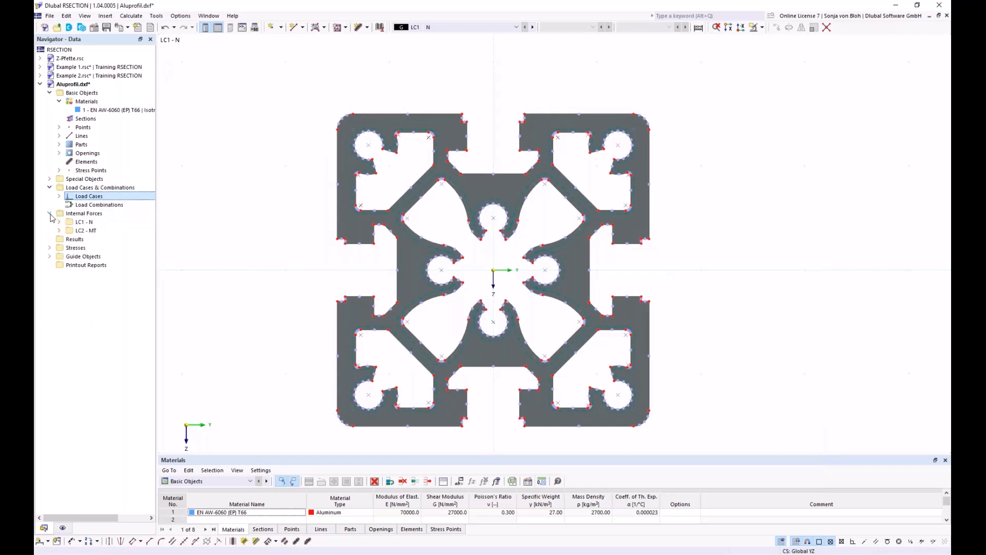
pyautogui.click(60, 222)
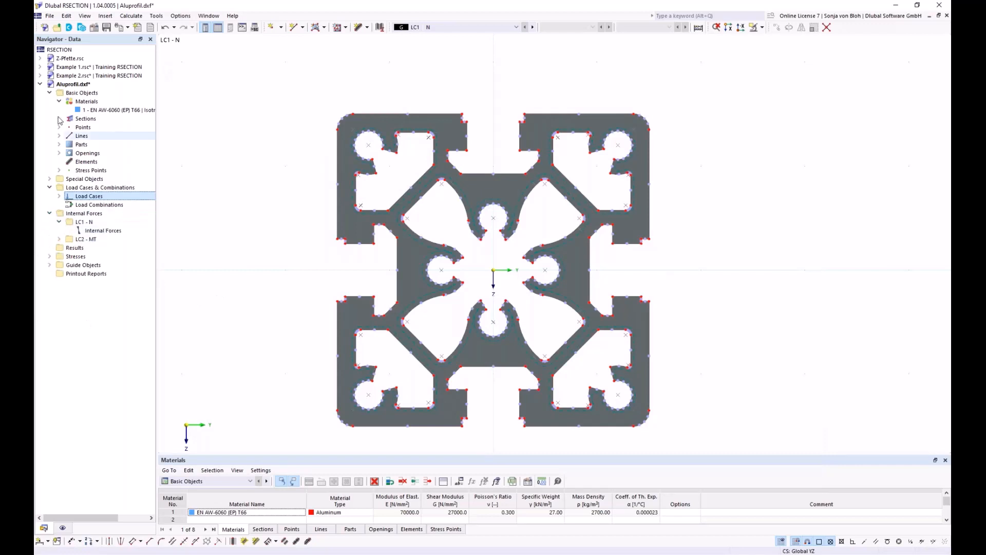
pyautogui.doubleClick(105, 231)
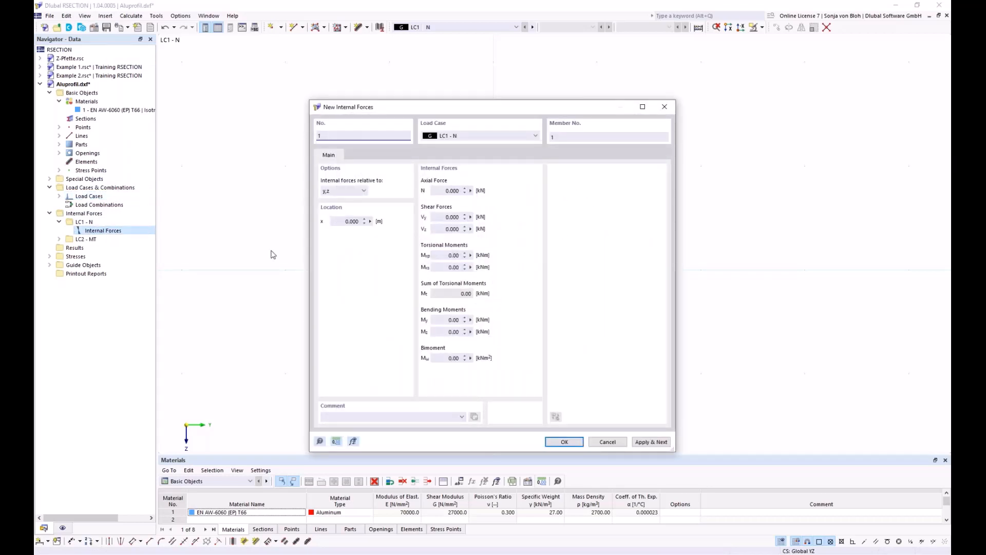
pyautogui.click(437, 189)
pyautogui.write('-10')
pyautogui.click(641, 443)
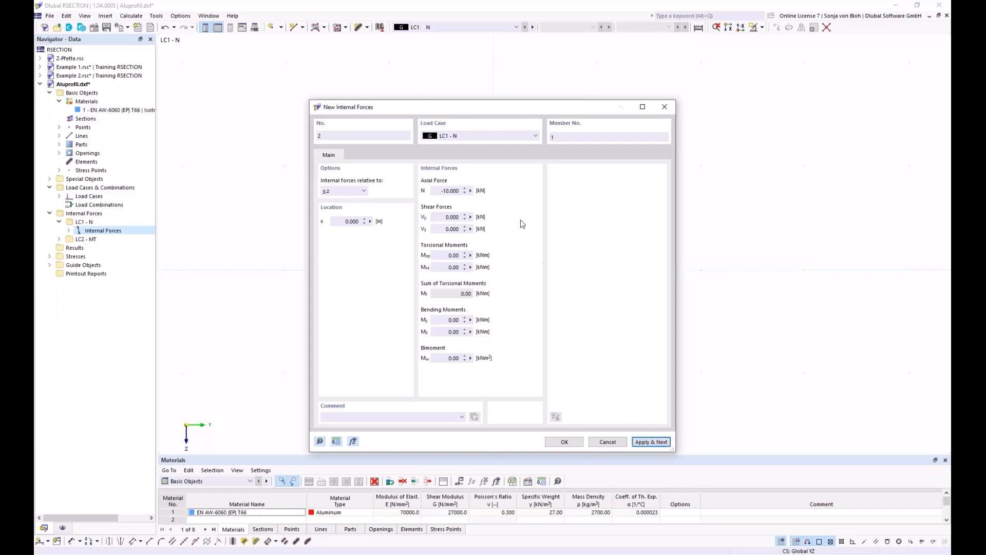
# Define internal forces for load case LC2 - MT with a primary torsional moment Mxp of 0.3 kNm
pyautogui.click(489, 136)
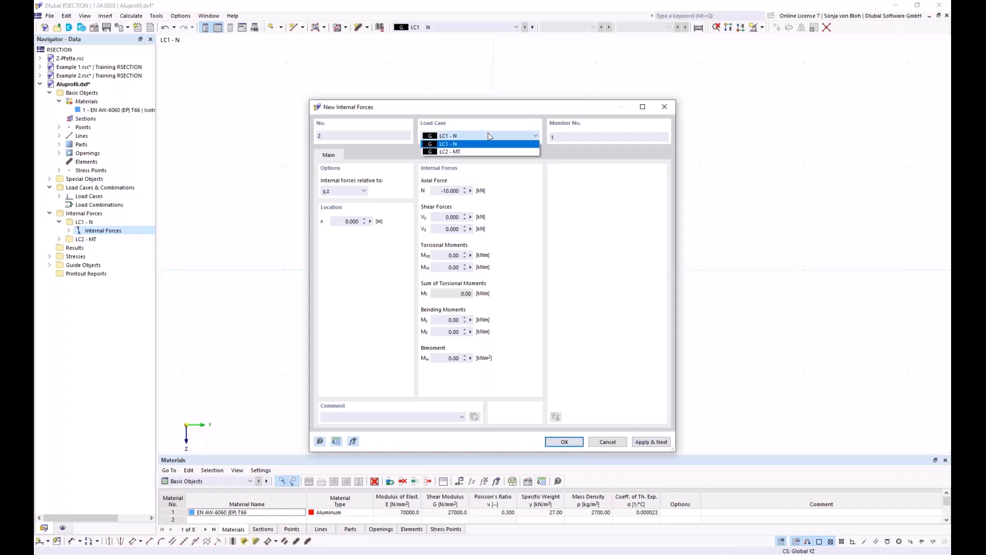
pyautogui.click(444, 152)
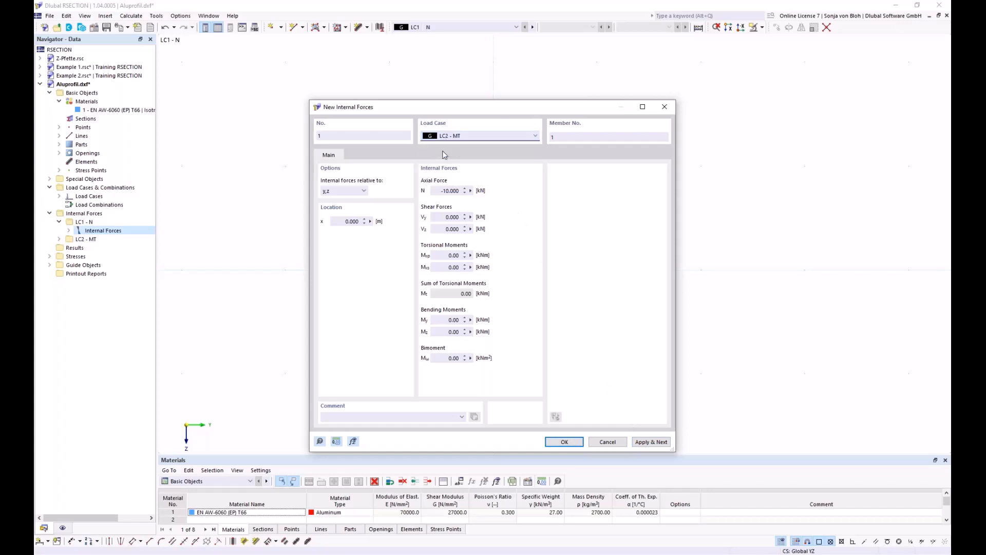
pyautogui.click(452, 255)
pyautogui.write('0,3')
pyautogui.click(564, 441)
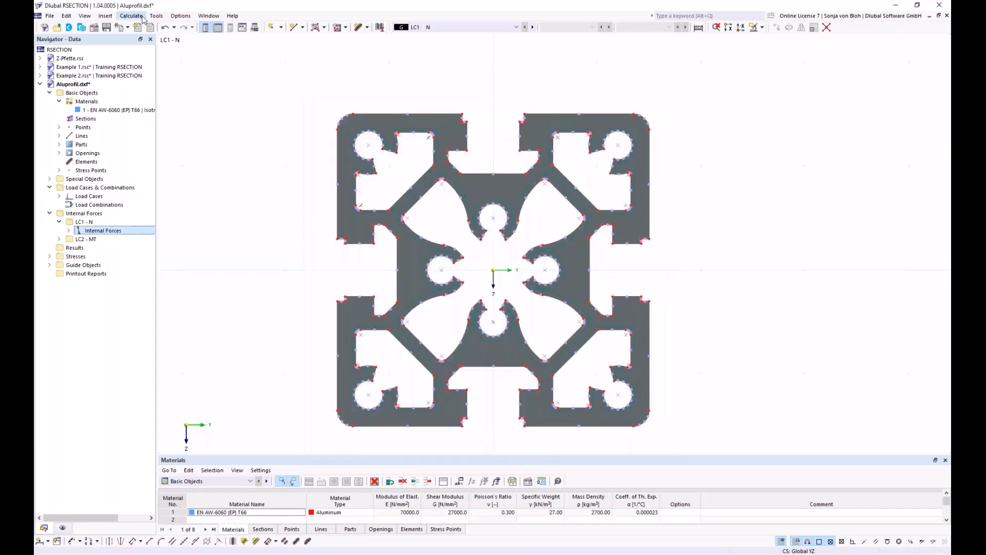
# Run the calculation for all load cases of the aluminium profile
pyautogui.click(142, 18)
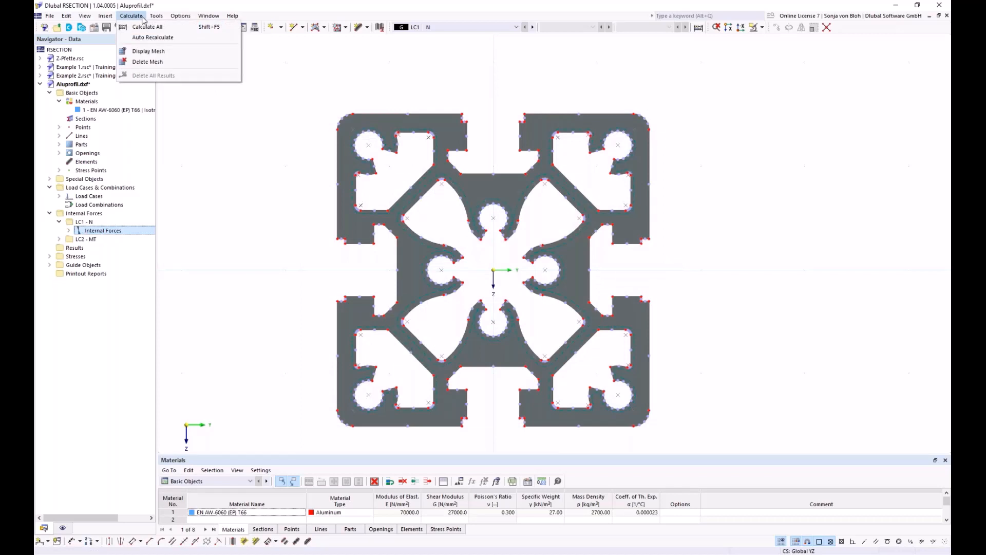
pyautogui.click(141, 28)
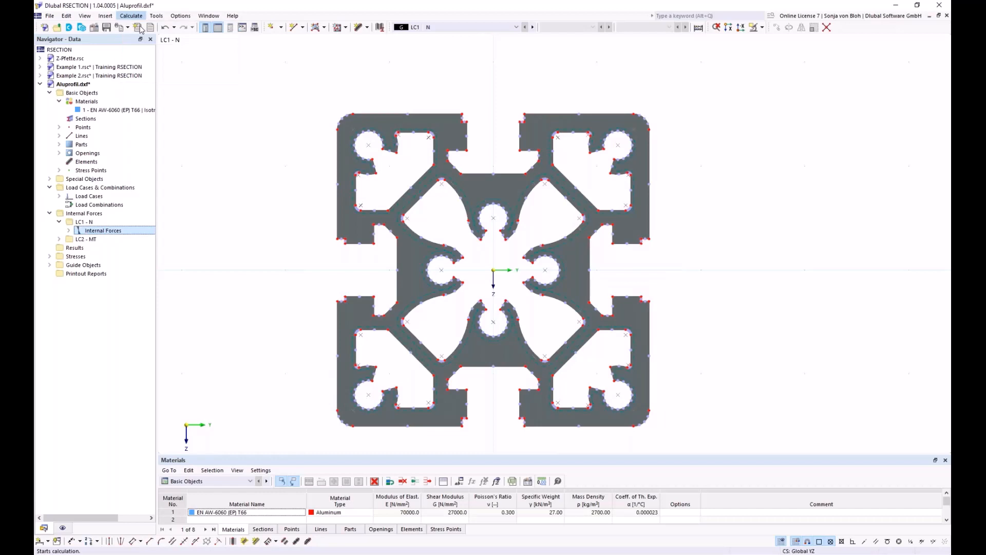
pyautogui.moveTo(221, 282); pyautogui.dragTo(240, 261, button='middle')
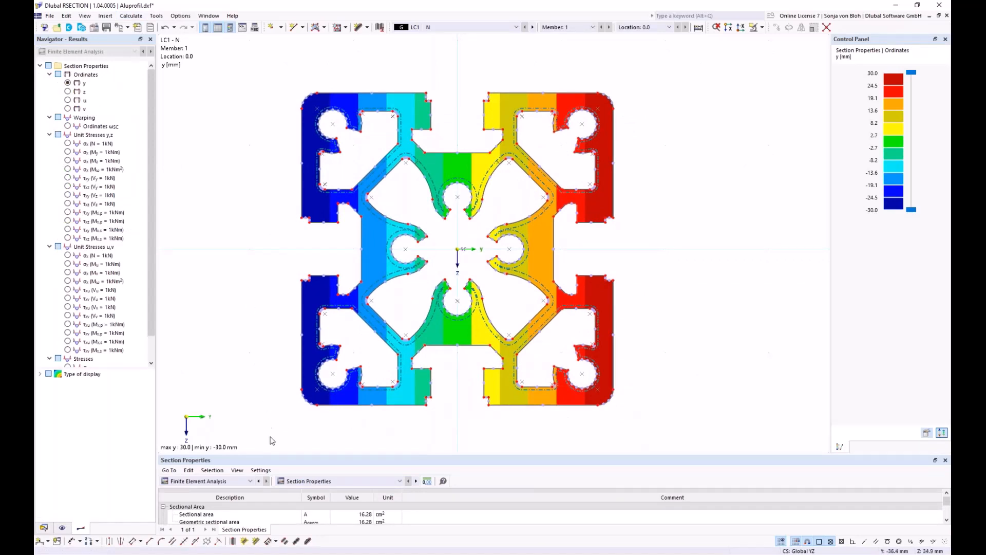
# Enlarge the results table area and check the Section Properties table of the finite element analysis
pyautogui.moveTo(257, 449); pyautogui.dragTo(256, 384)
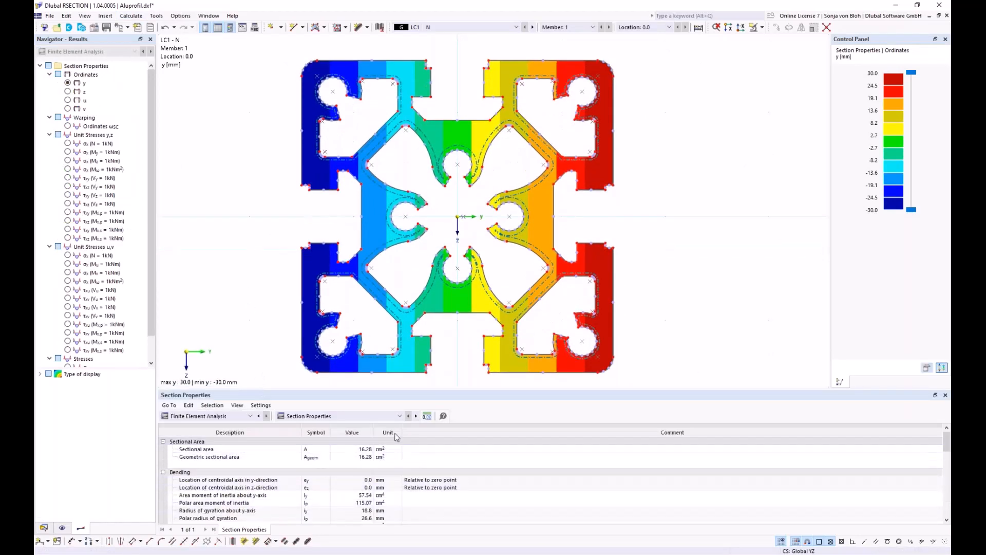
pyautogui.click(398, 417)
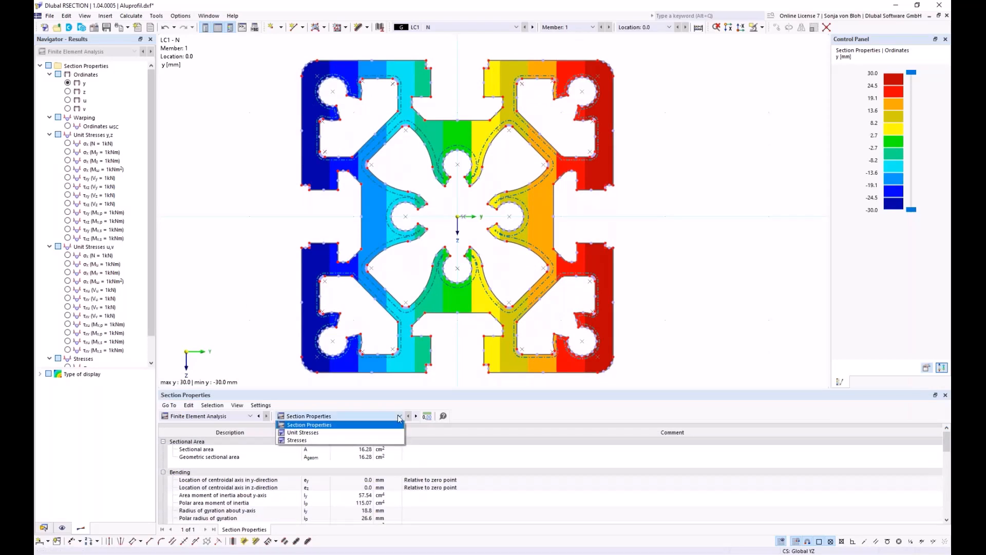
pyautogui.click(310, 425)
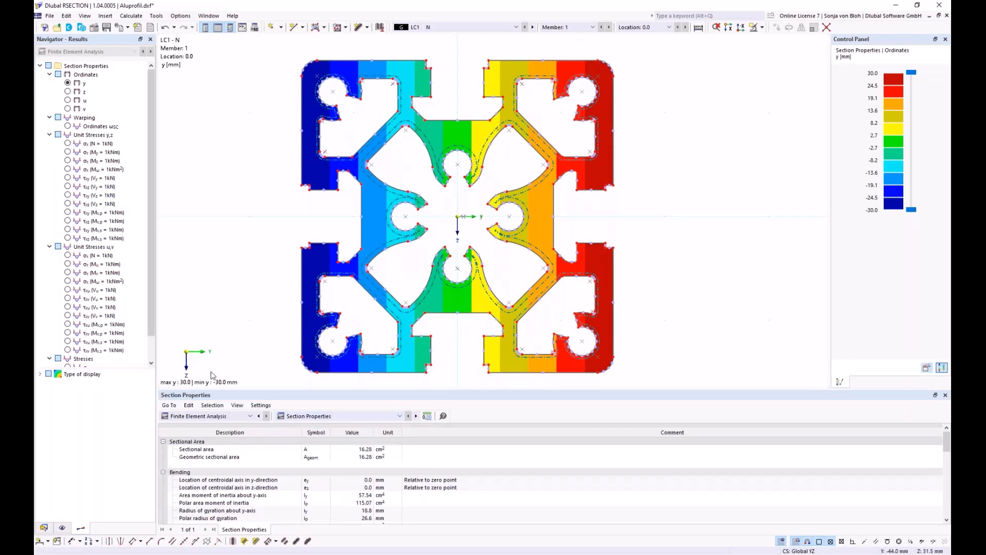
# Display the total normal and total shear stresses for LC1 - N, and the total shear stress for LC2 - MT
pyautogui.moveTo(151, 319); pyautogui.dragTo(154, 348)
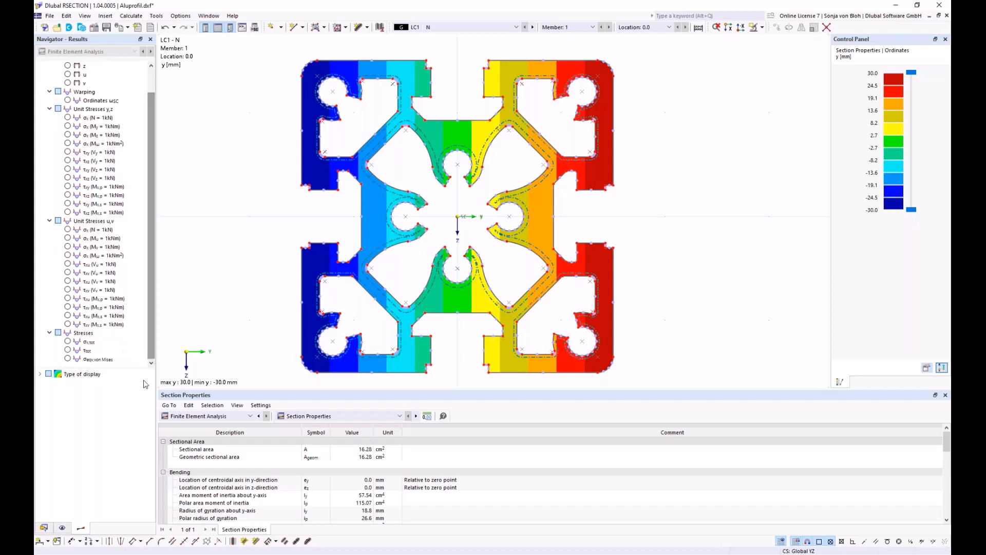
pyautogui.click(68, 341)
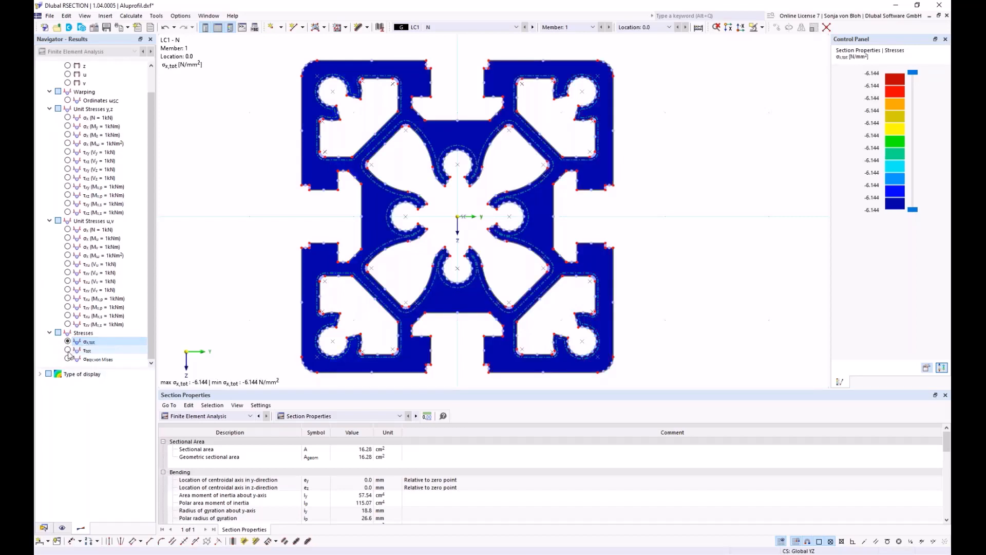
pyautogui.click(68, 350)
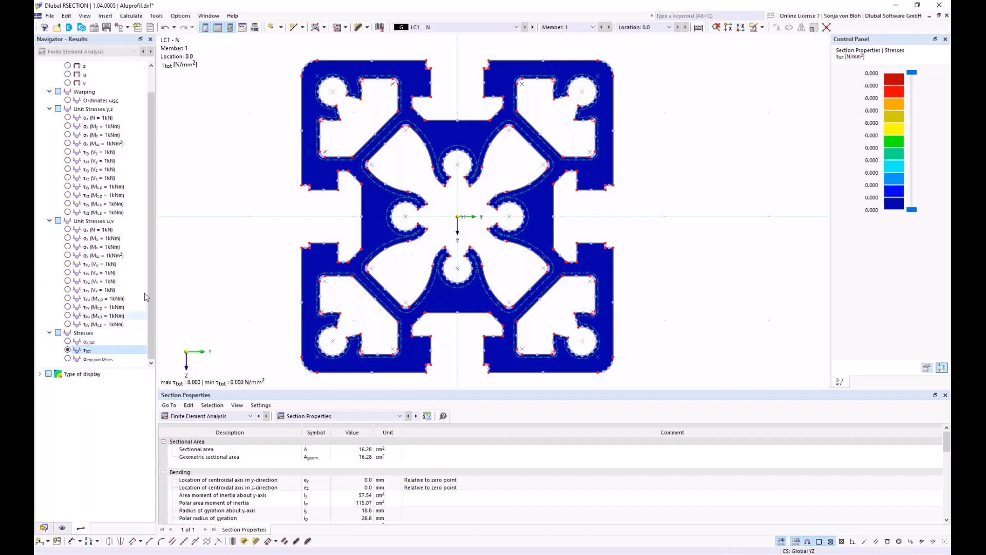
pyautogui.click(463, 27)
pyautogui.click(446, 43)
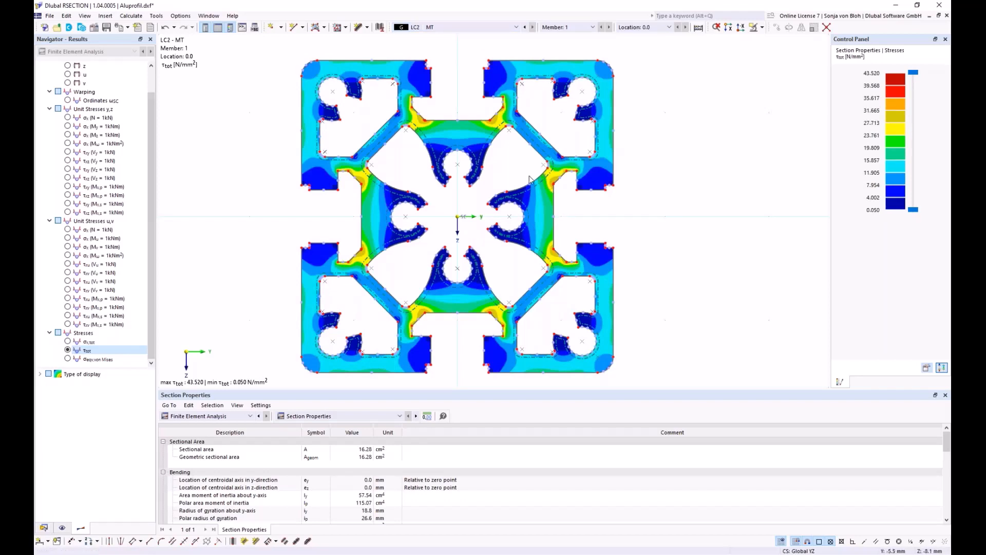
pyautogui.moveTo(506, 129)
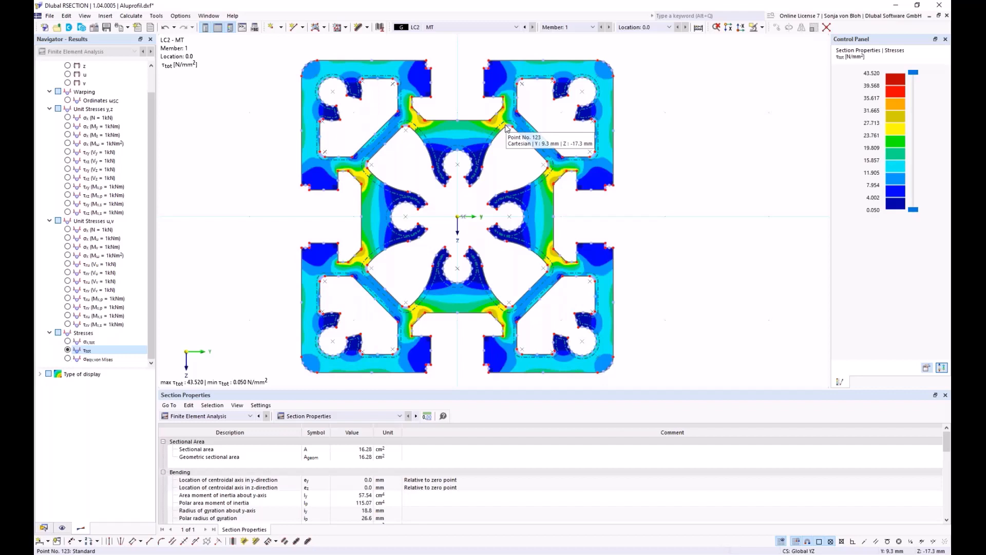
# Create a printout report that excludes stresses by material, member, location and stress points, and all stresses by stress points
pyautogui.click(43, 528)
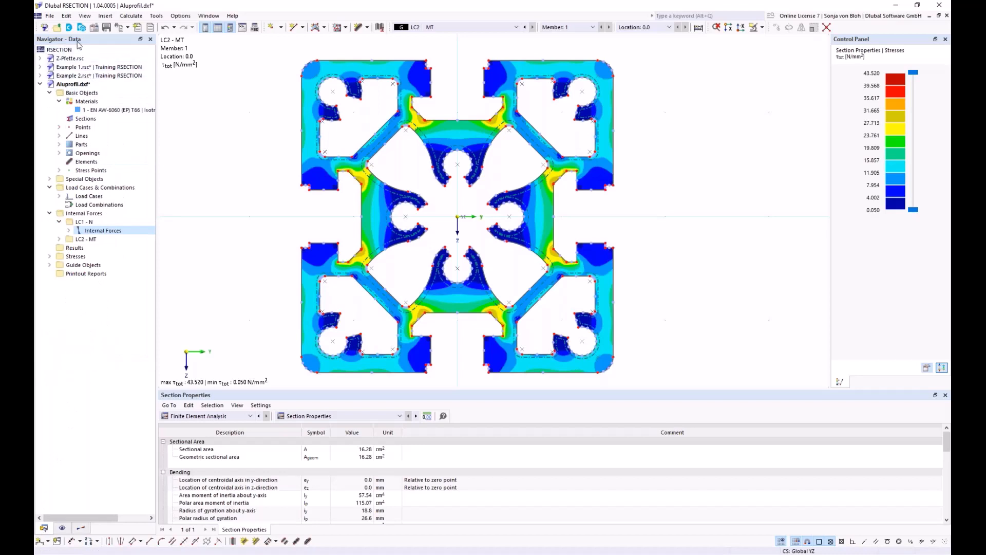
pyautogui.rightClick(86, 274)
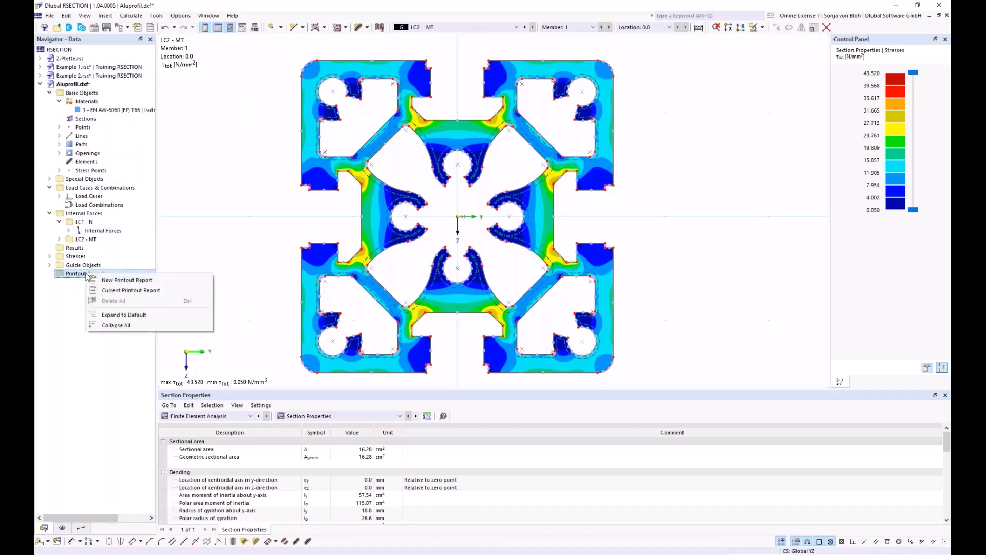
pyautogui.click(110, 280)
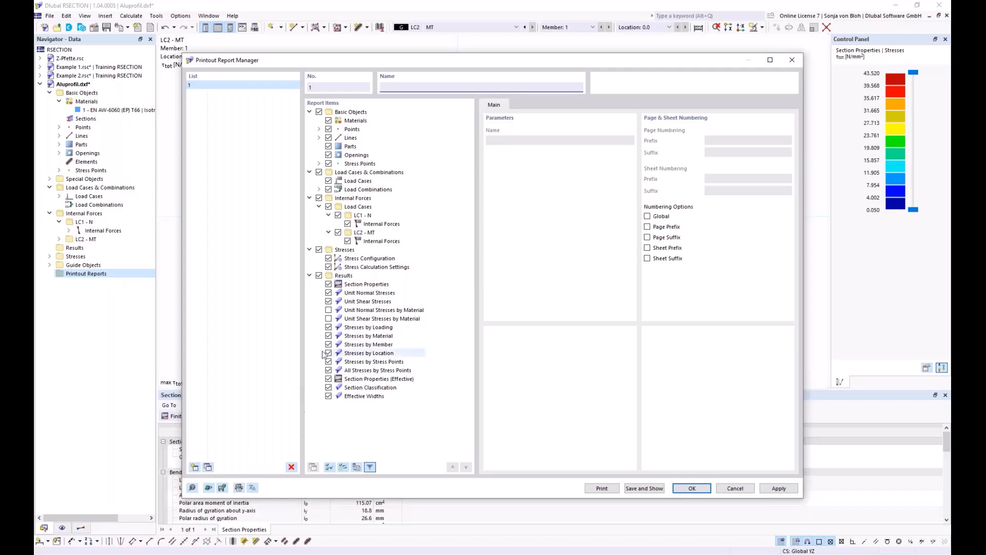
pyautogui.click(329, 336)
pyautogui.click(328, 345)
pyautogui.click(328, 354)
pyautogui.click(329, 362)
pyautogui.click(329, 371)
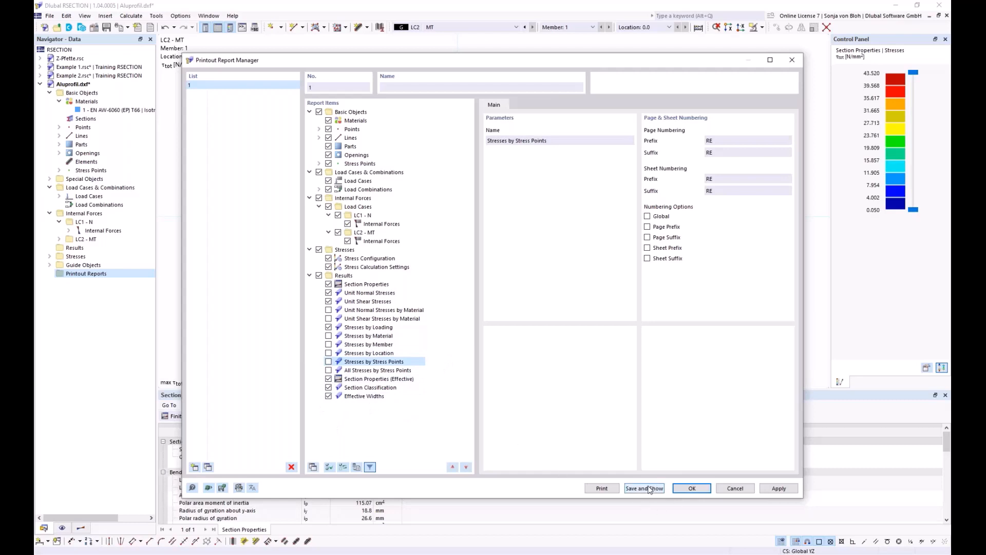
pyautogui.click(692, 488)
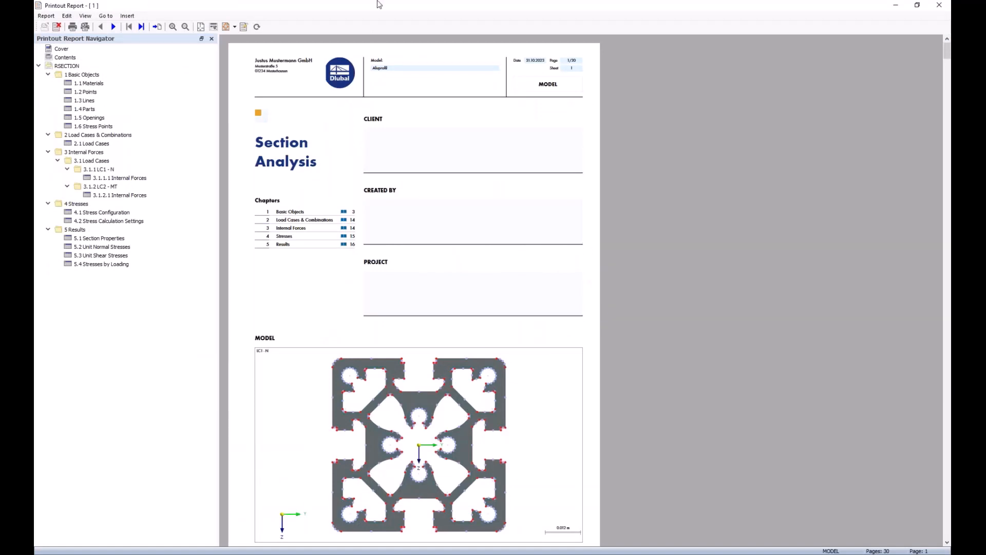
# Send the LC2 total shear stress graphic to the printout report and view its page there
pyautogui.click(896, 7)
pyautogui.click(127, 28)
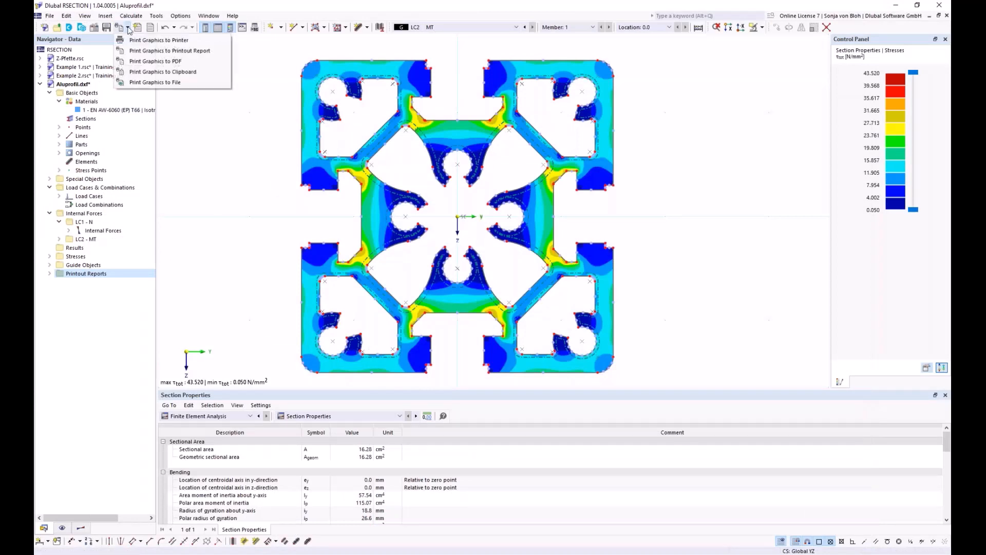
pyautogui.click(140, 49)
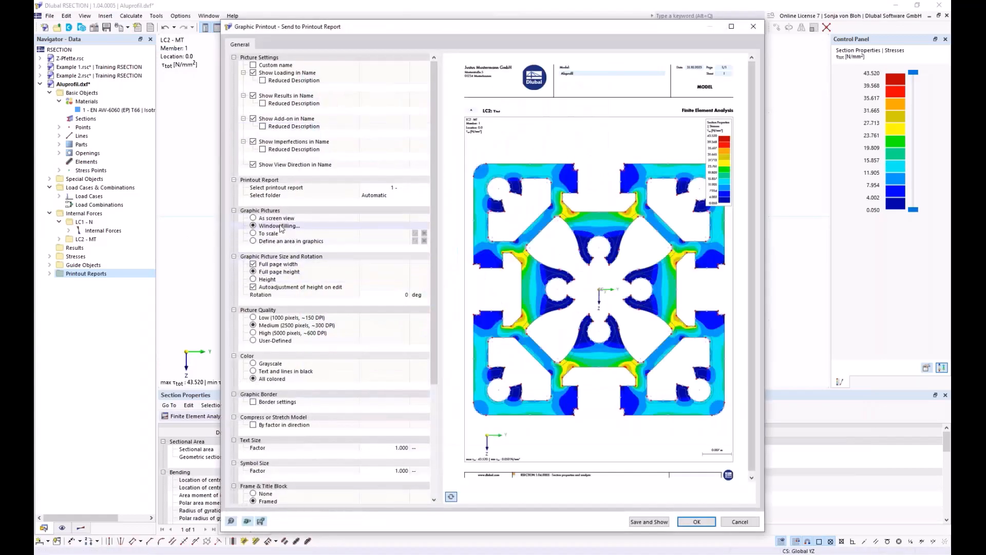
pyautogui.click(649, 521)
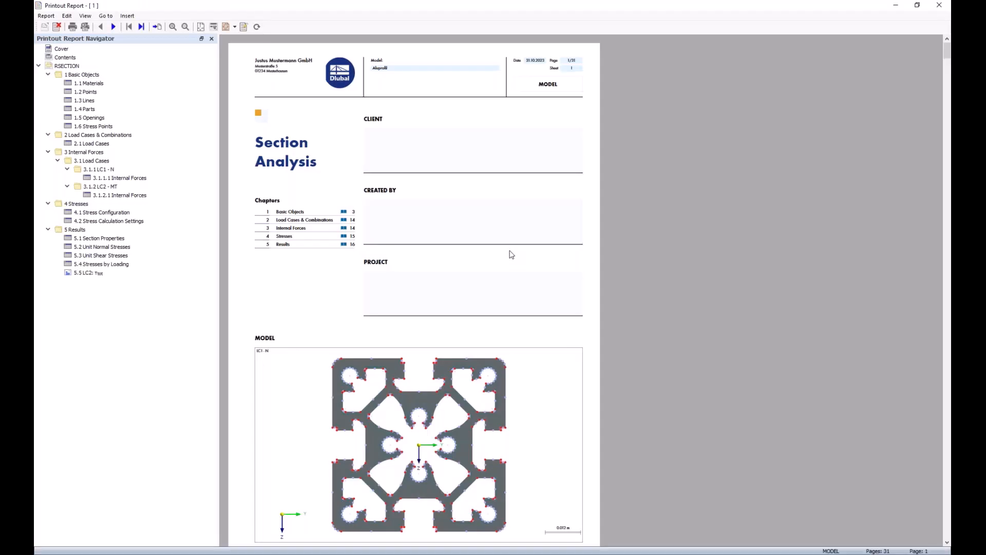
pyautogui.click(86, 272)
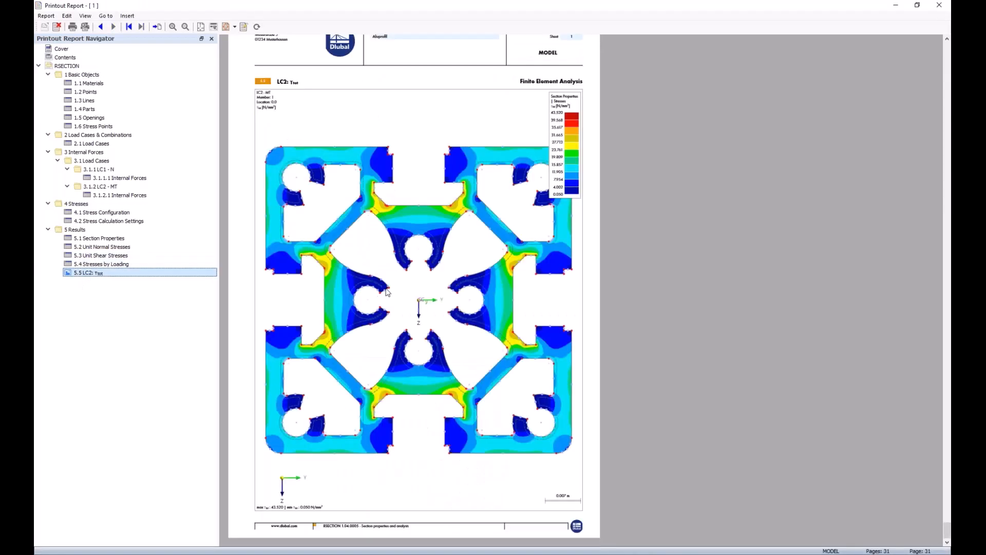
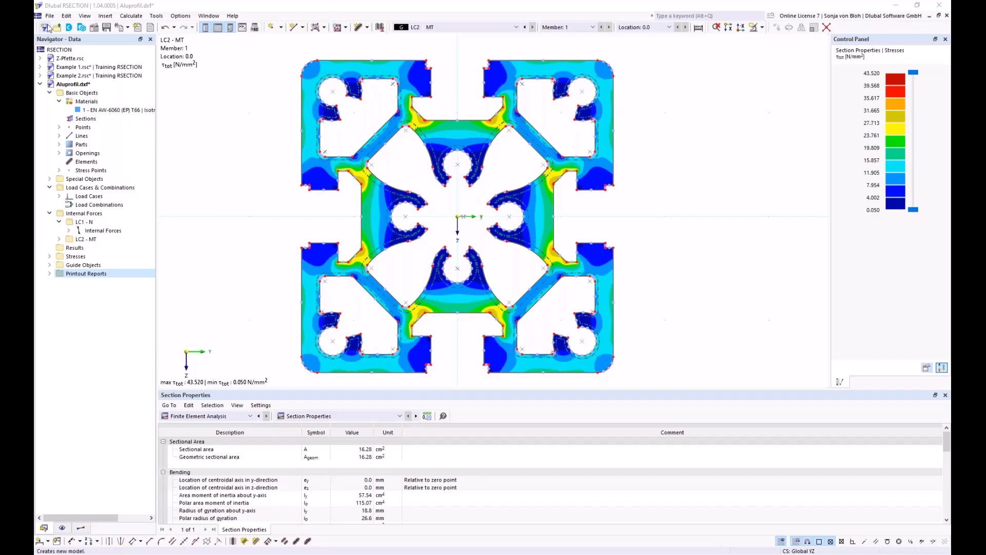
# Create a new model named Example 4 in the Training RSECTION series
pyautogui.click(46, 28)
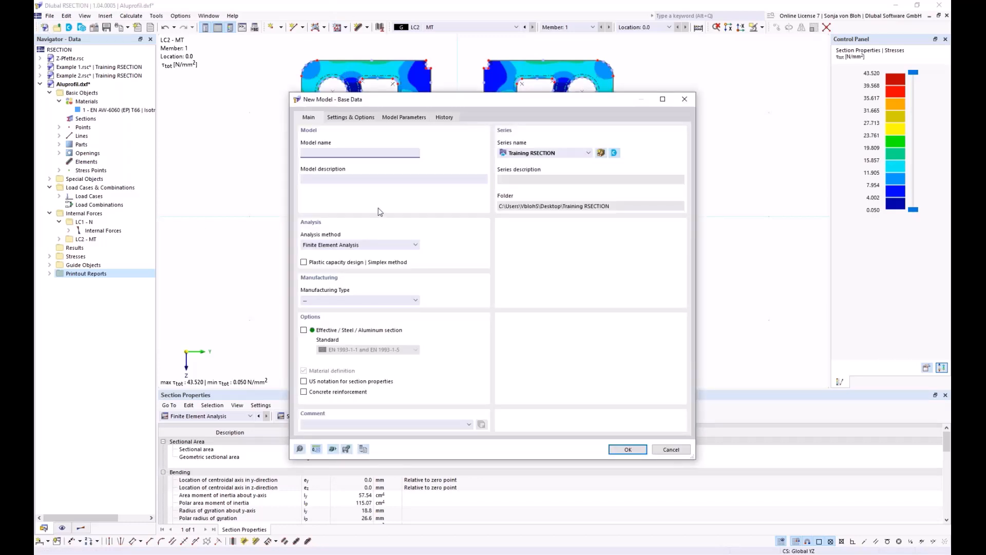
pyautogui.write('Example 4')
pyautogui.click(626, 450)
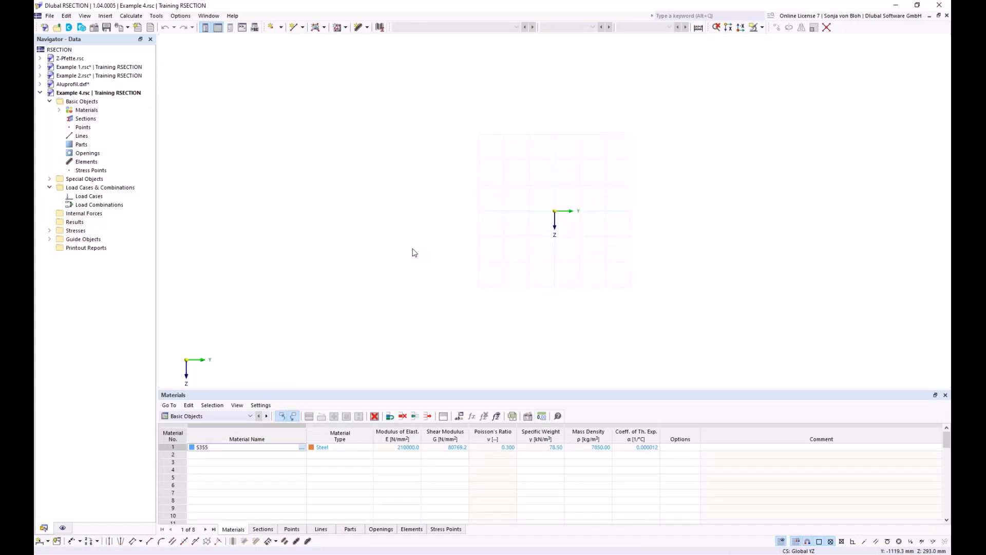
# Replace the S355 steel of material 1 with S235 from the material library
pyautogui.click(59, 110)
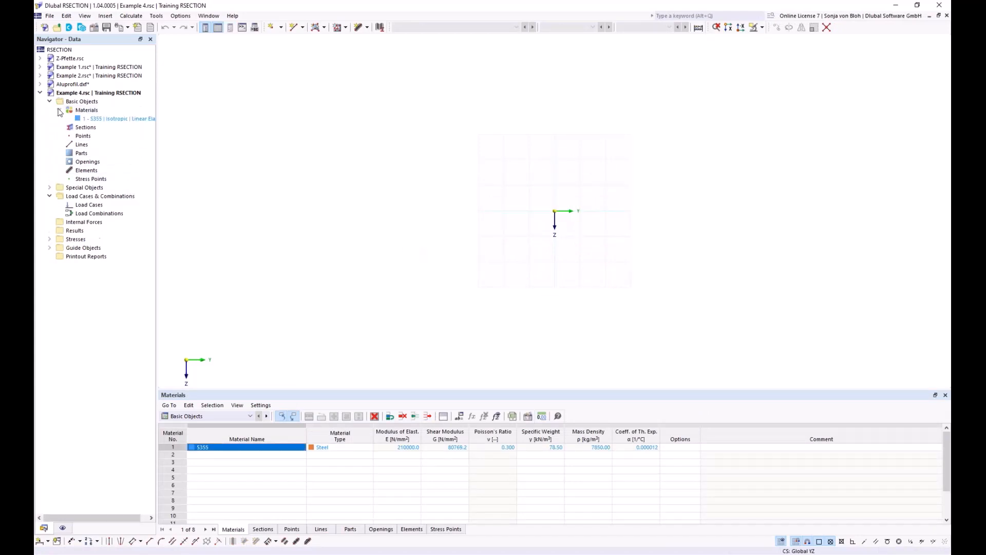
pyautogui.doubleClick(92, 119)
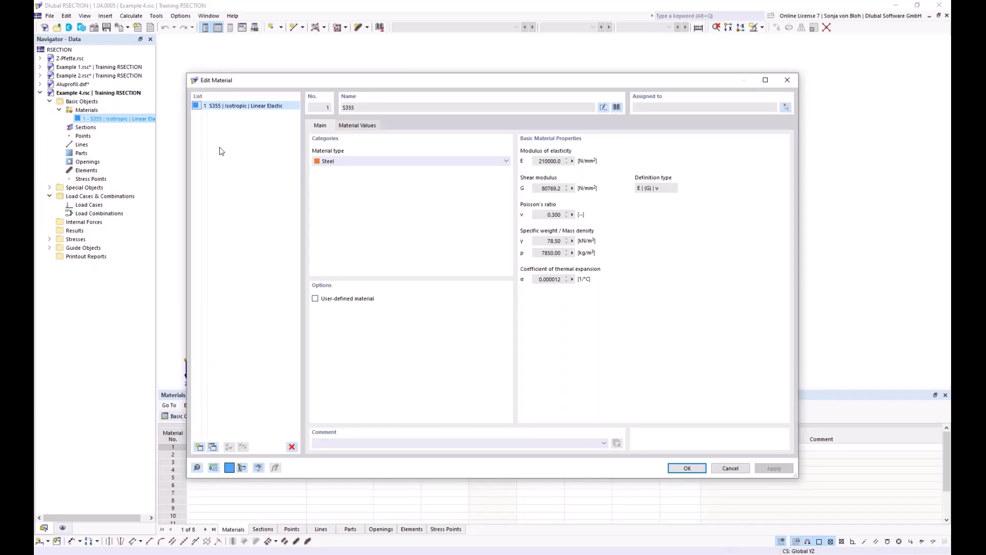
pyautogui.click(617, 107)
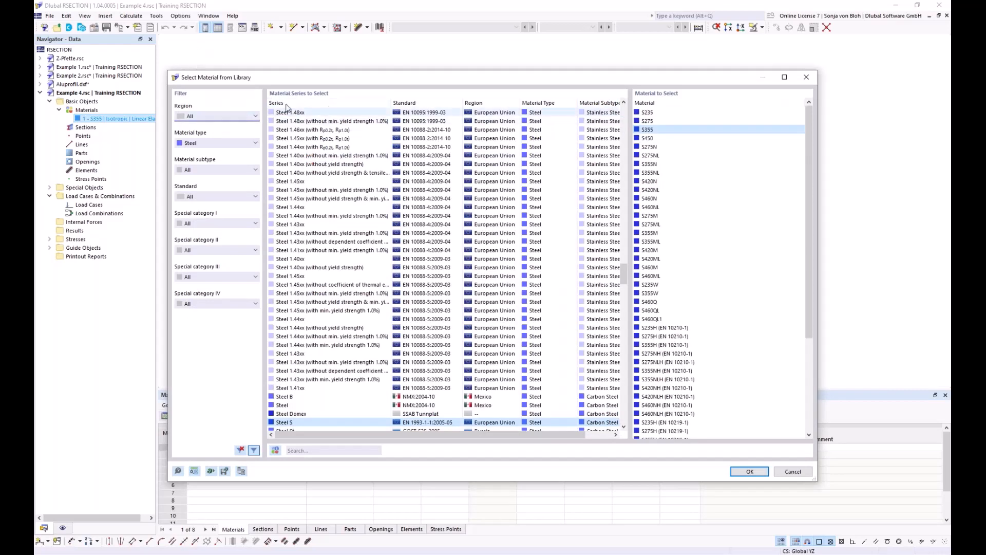
pyautogui.click(655, 113)
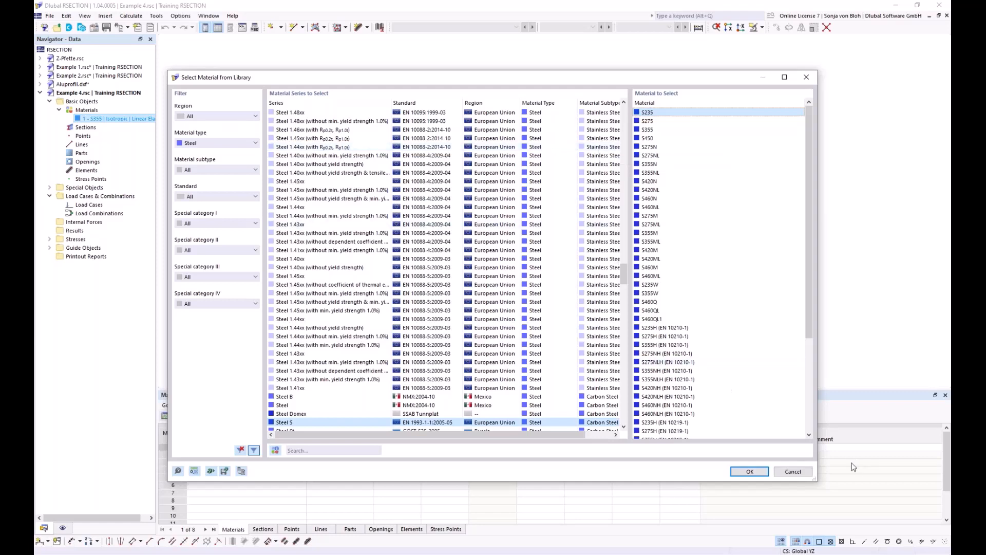
pyautogui.click(758, 473)
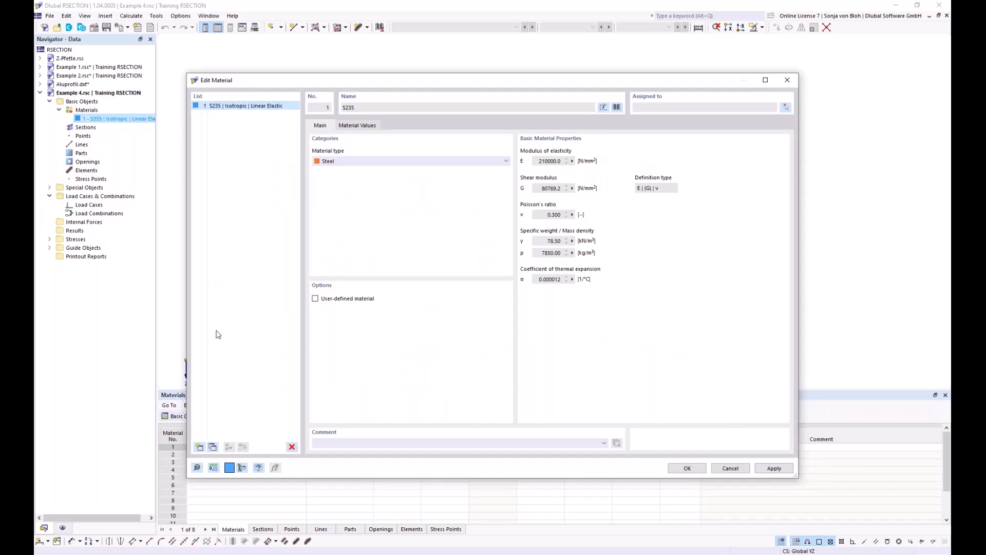
# Add C40/50 concrete from the EN 1992-1-1 series of the material library as material 2
pyautogui.click(199, 447)
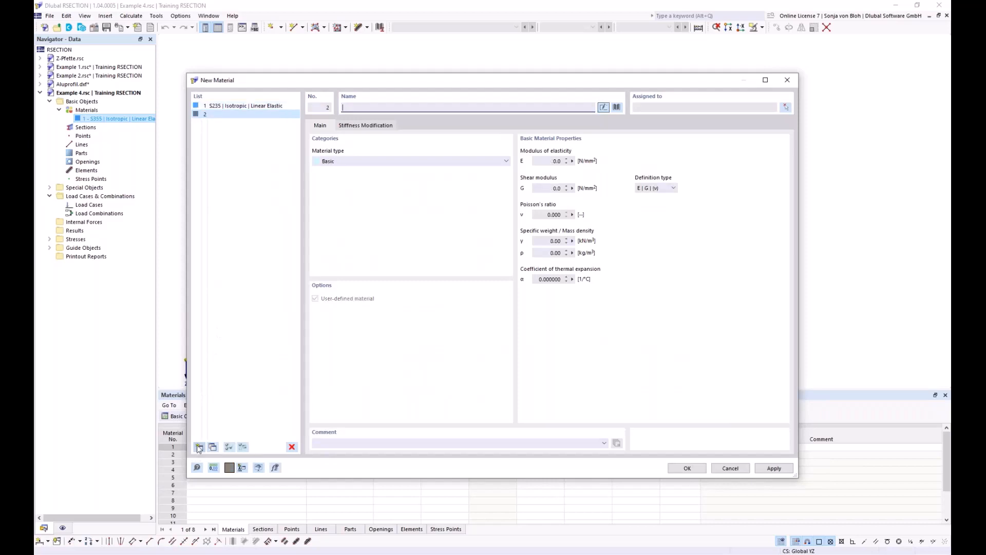
pyautogui.click(617, 107)
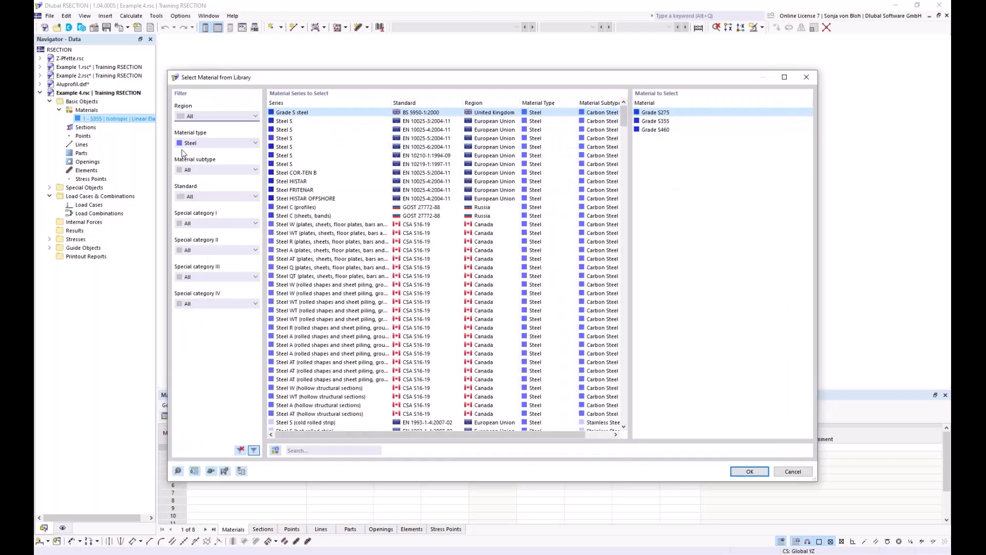
pyautogui.click(206, 144)
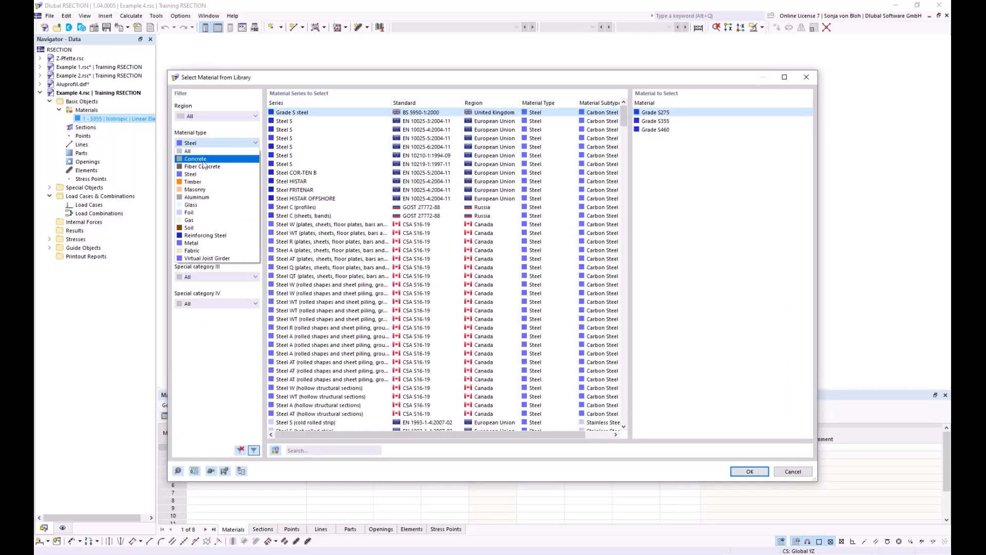
pyautogui.click(203, 160)
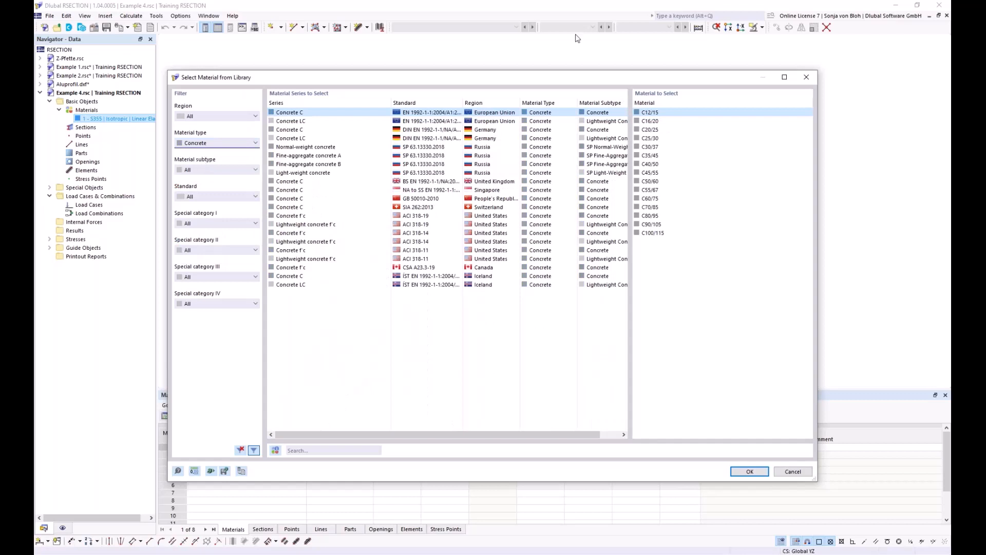
pyautogui.click(657, 156)
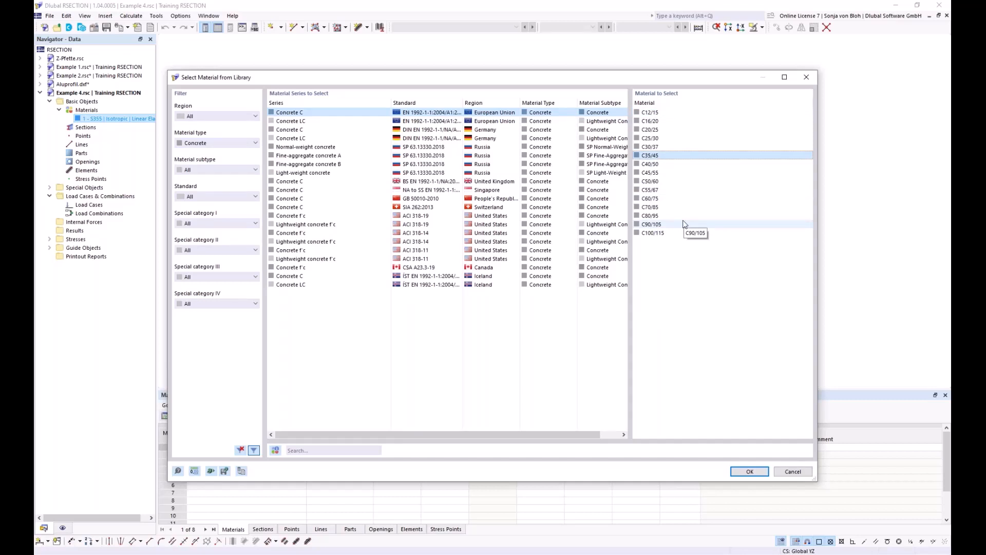
pyautogui.click(646, 165)
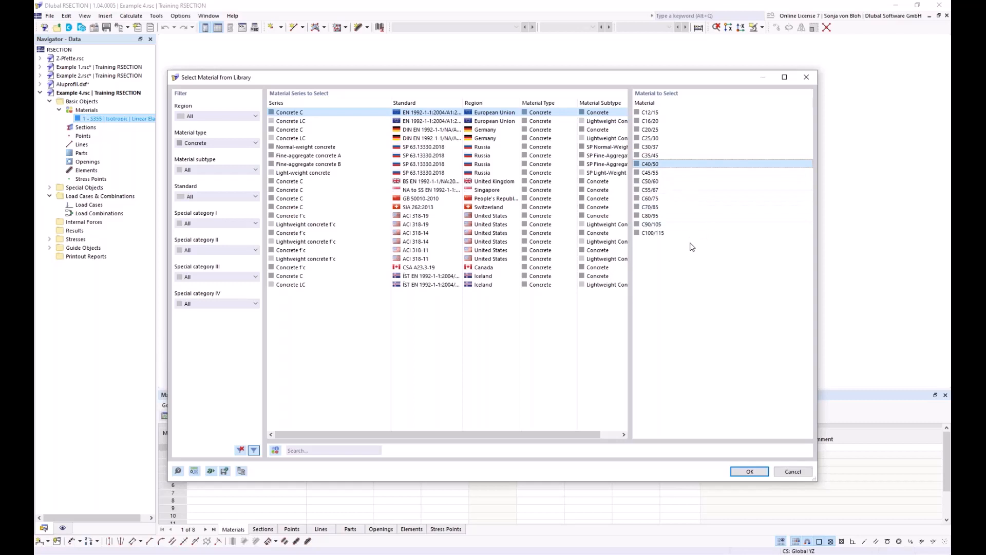
pyautogui.click(749, 472)
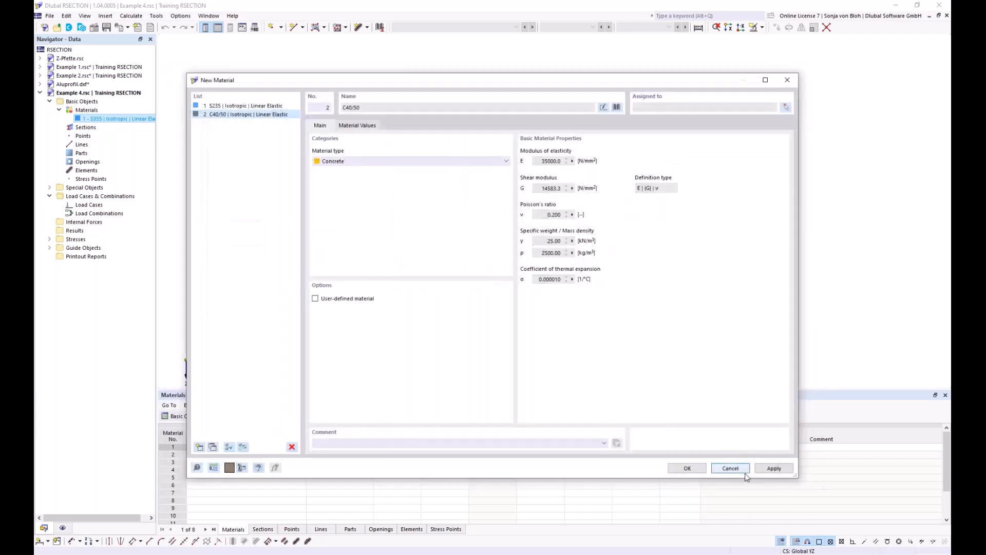
pyautogui.click(694, 471)
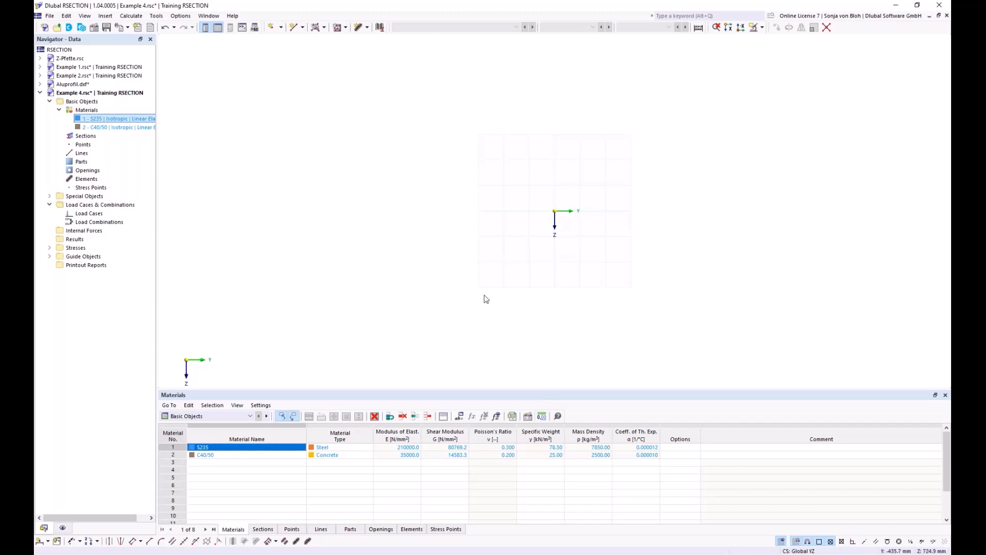
# Start a new massive rectangle section with width b 1000 mm and height h 200 mm
pyautogui.rightClick(84, 136)
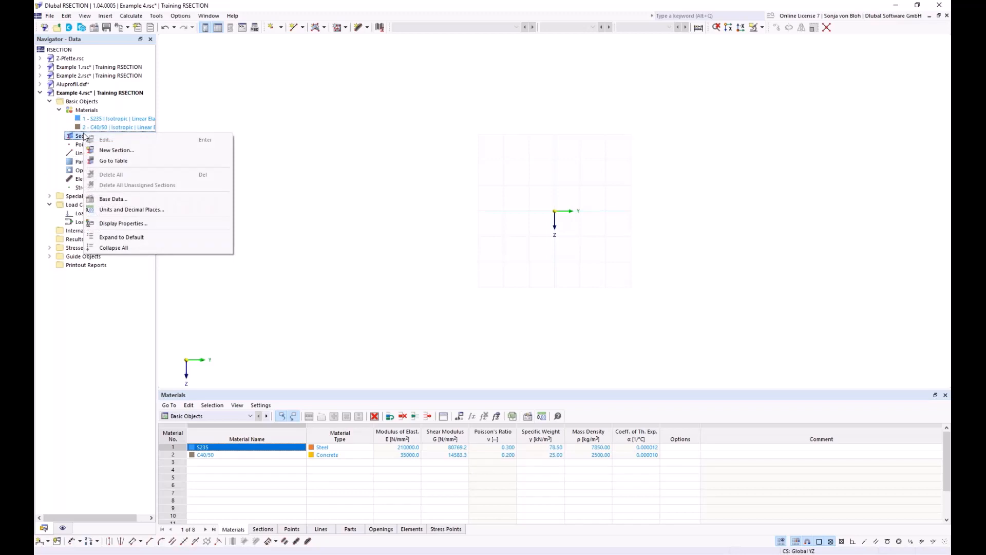
pyautogui.click(123, 150)
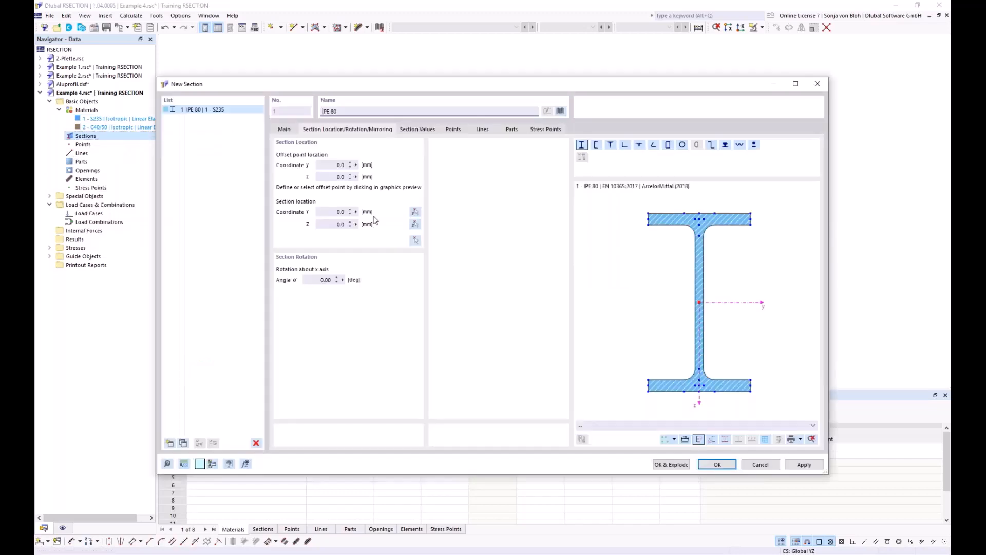
pyautogui.click(561, 111)
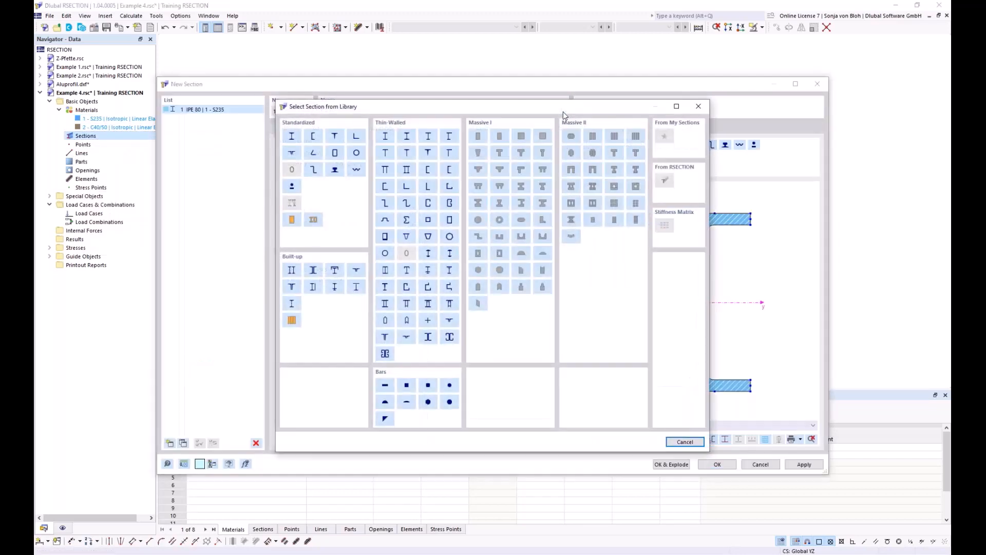
pyautogui.click(480, 137)
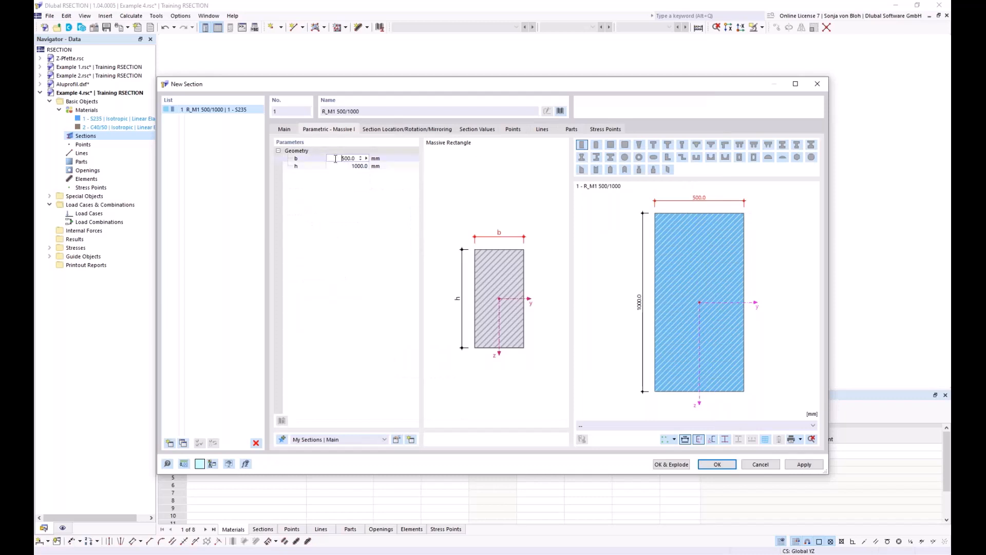
pyautogui.click(389, 165)
pyautogui.click(341, 158)
pyautogui.doubleClick(351, 159)
pyautogui.write('1000')
pyautogui.press('Tab')
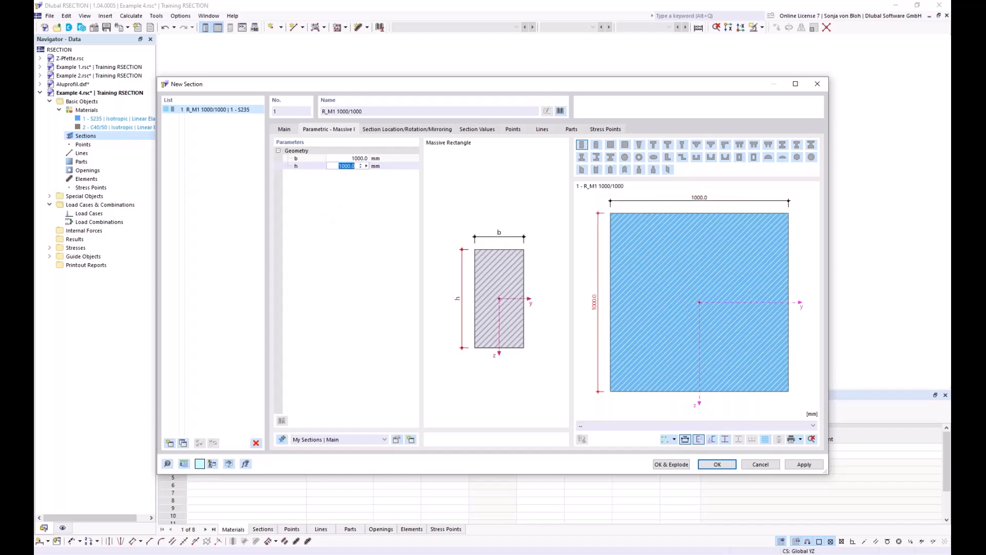
pyautogui.write('200')
# Assign material 2, C40/50 concrete, to the rectangular section and create it
pyautogui.click(284, 130)
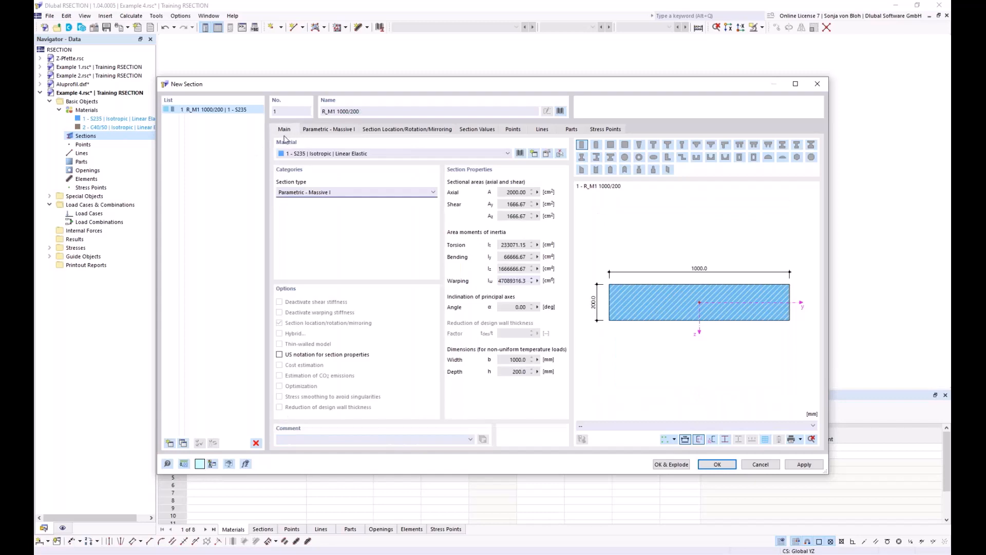
pyautogui.click(331, 155)
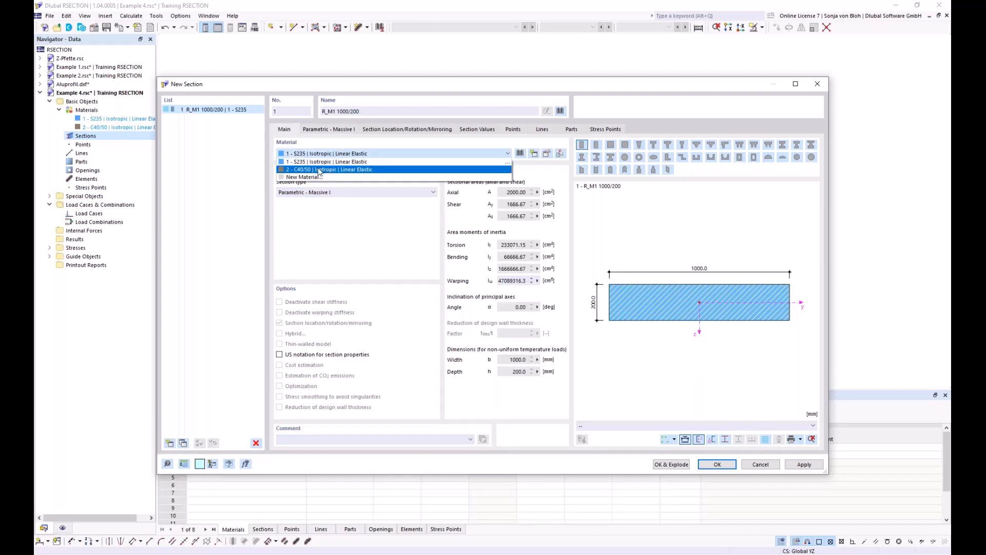
pyautogui.click(318, 169)
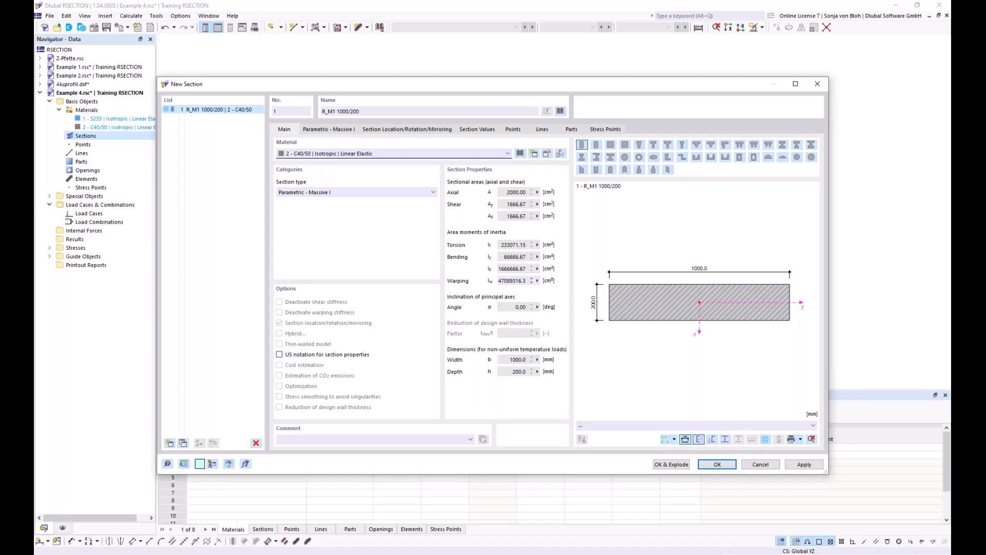
pyautogui.click(719, 466)
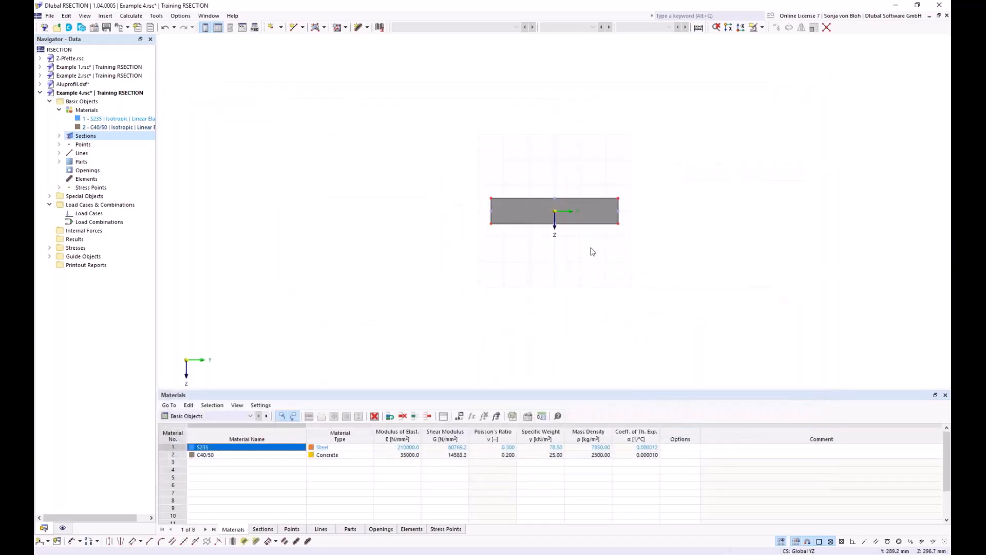
# Start a second section as an HEB 400 from the standardized steel library, using S235 and standard DIN 1025-2:1995-11; Euronorm 53-62
pyautogui.moveTo(517, 280); pyautogui.dragTo(485, 275, button='middle')
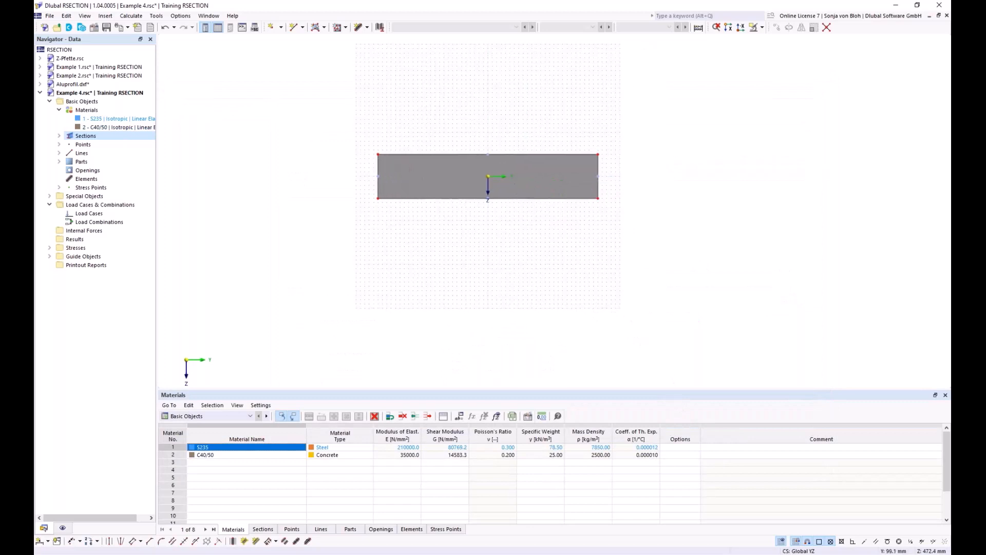
pyautogui.scroll(1, 511, 279)
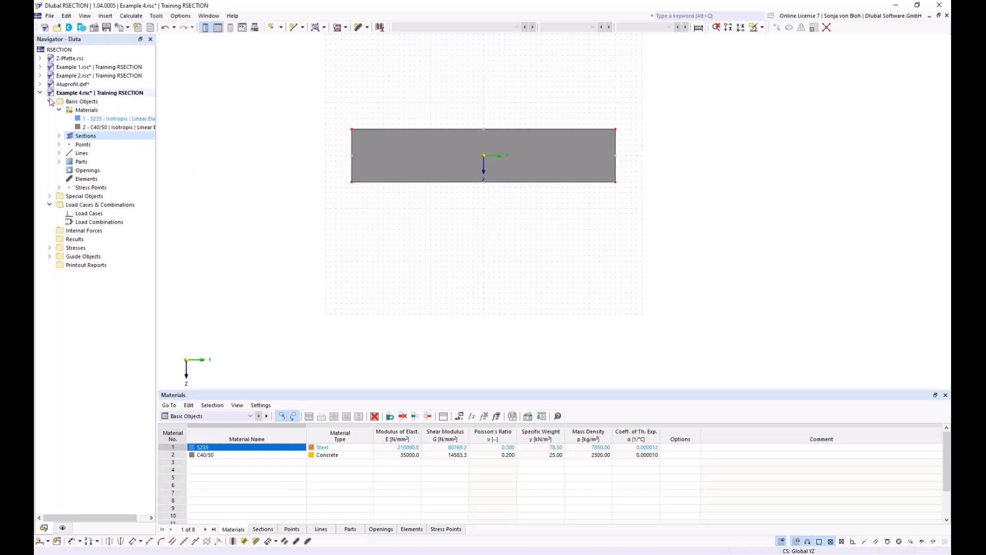
pyautogui.rightClick(86, 137)
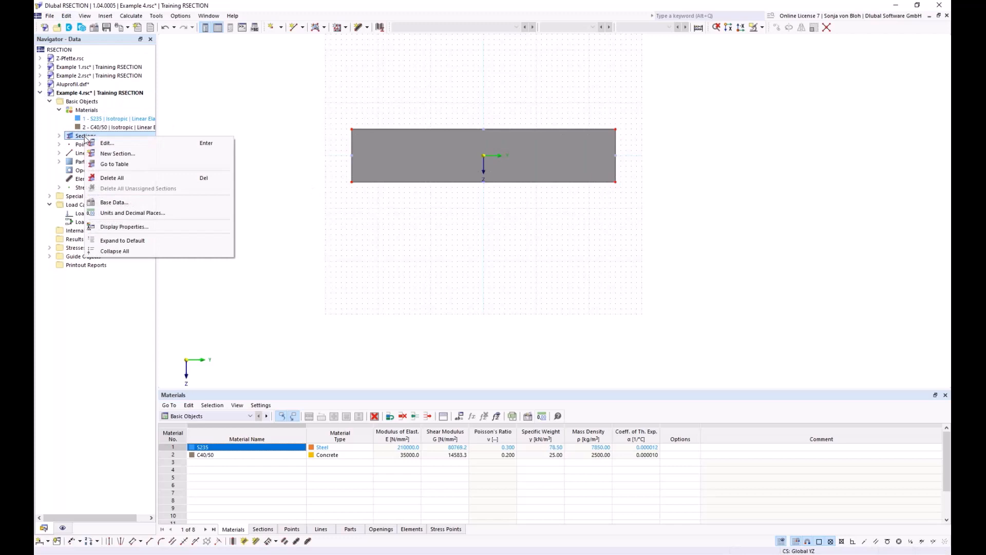
pyautogui.click(102, 154)
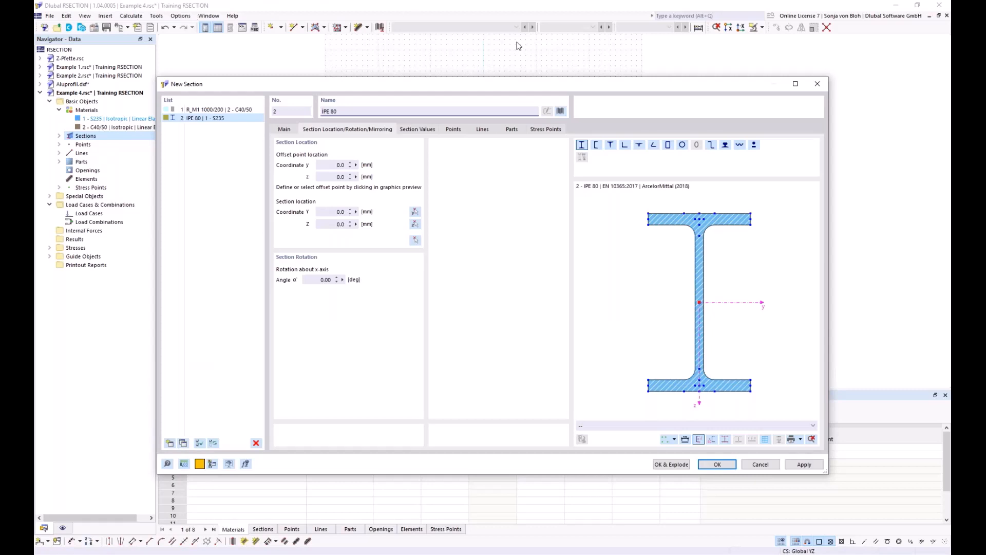
pyautogui.click(561, 111)
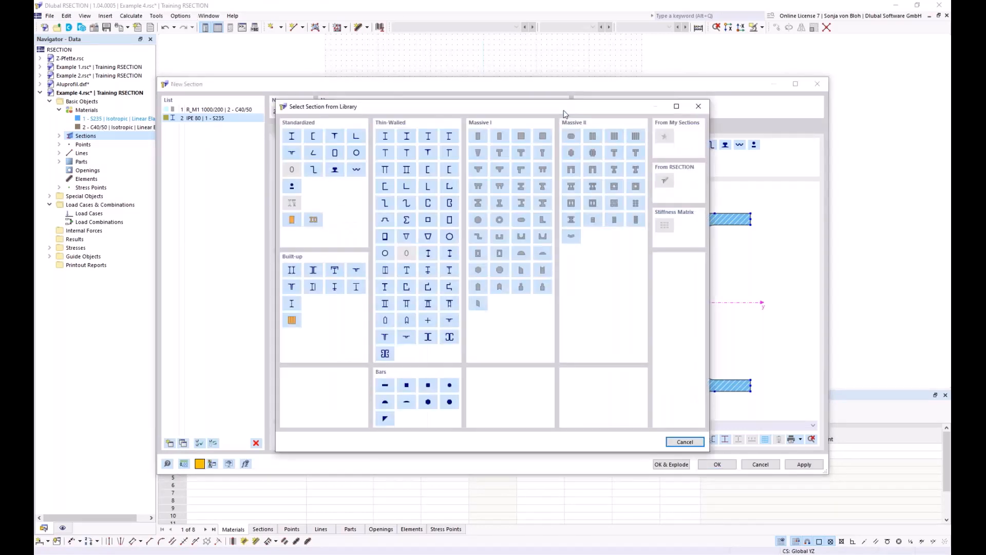
pyautogui.click(291, 136)
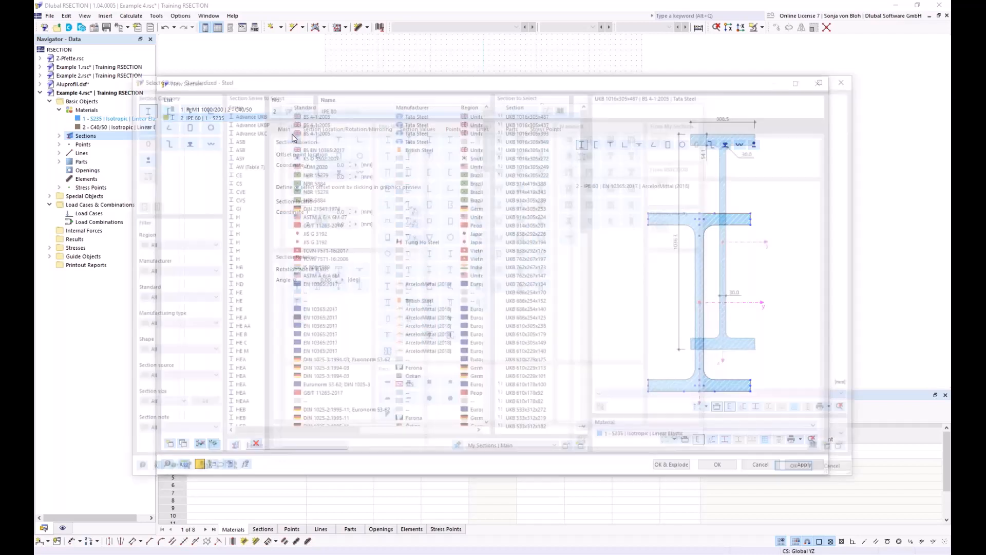
pyautogui.click(272, 451)
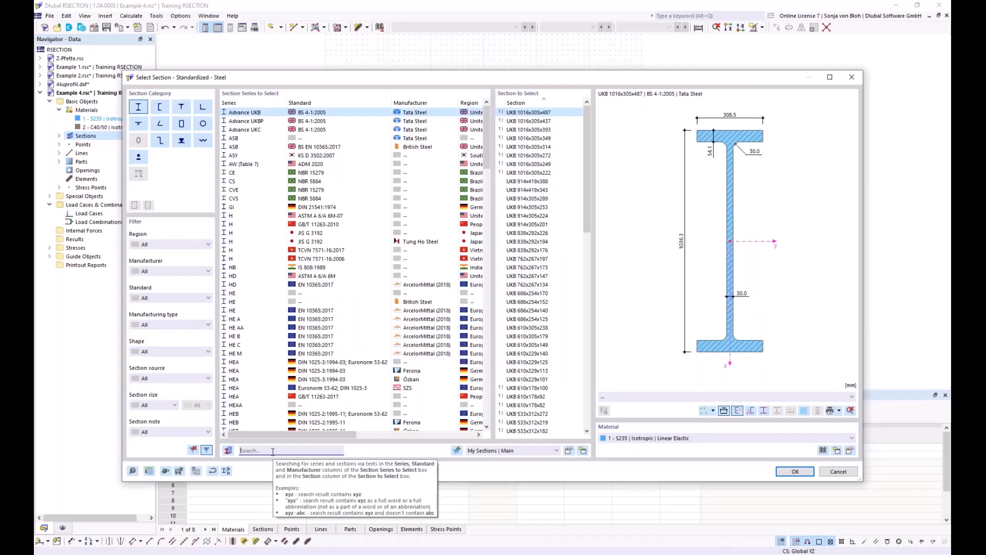
pyautogui.write('HEB')
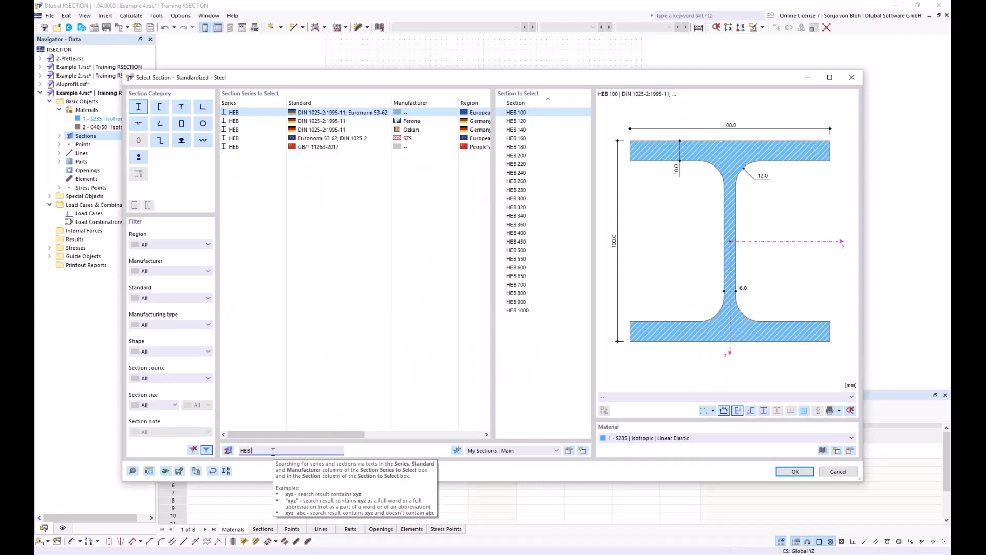
pyautogui.write(' 400')
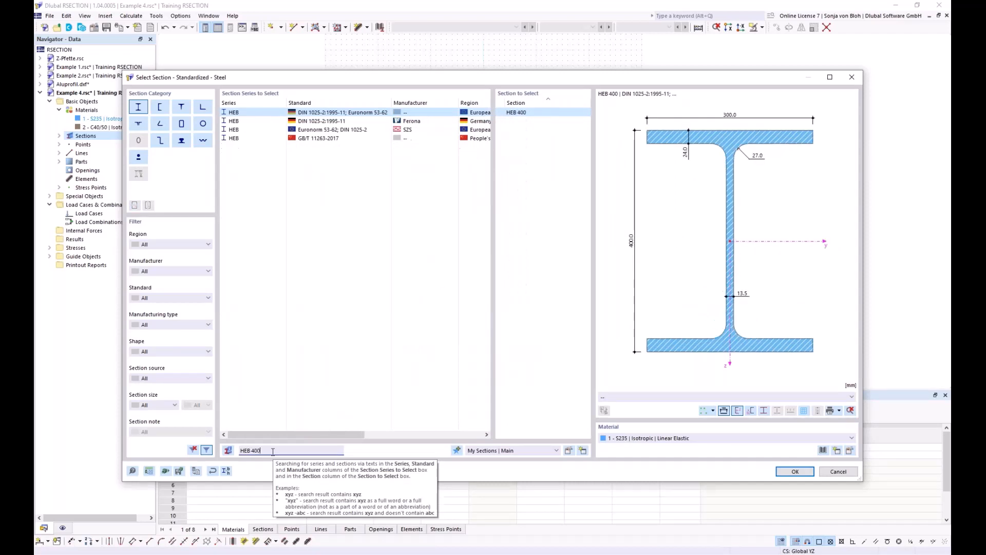
pyautogui.click(519, 113)
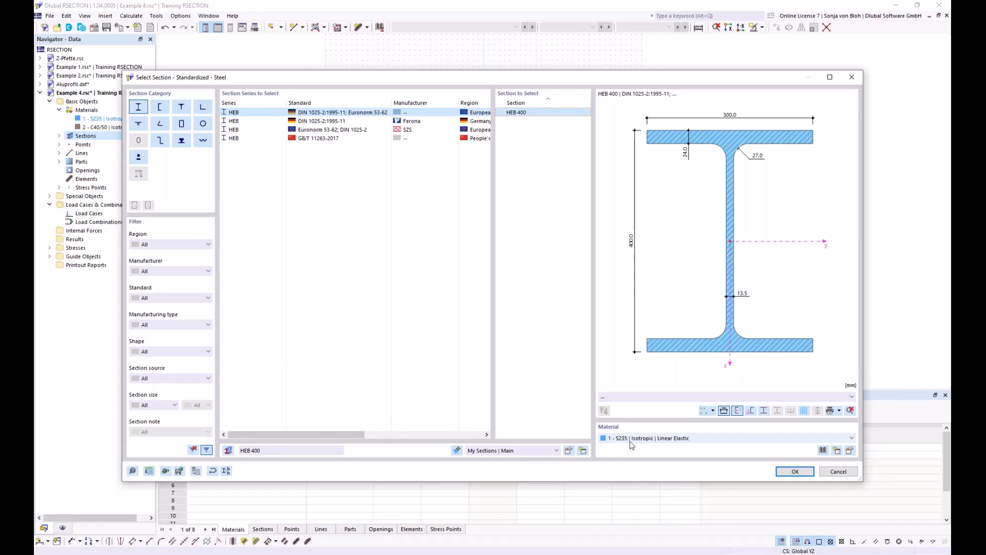
pyautogui.click(783, 470)
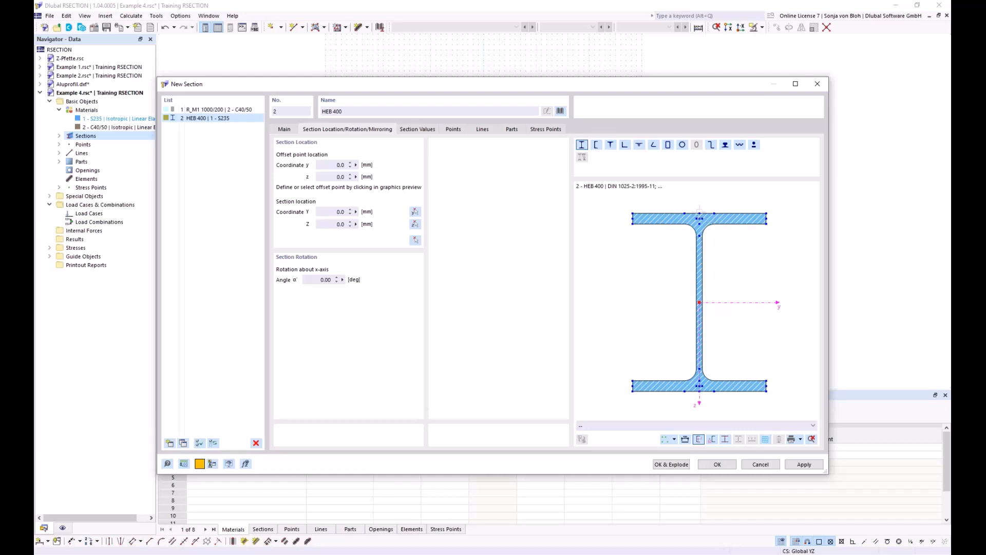
# Place the HEB 400 with the top middle of its upper flange at the midpoint of the concrete rectangle's bottom edge
pyautogui.click(699, 212)
pyautogui.click(416, 240)
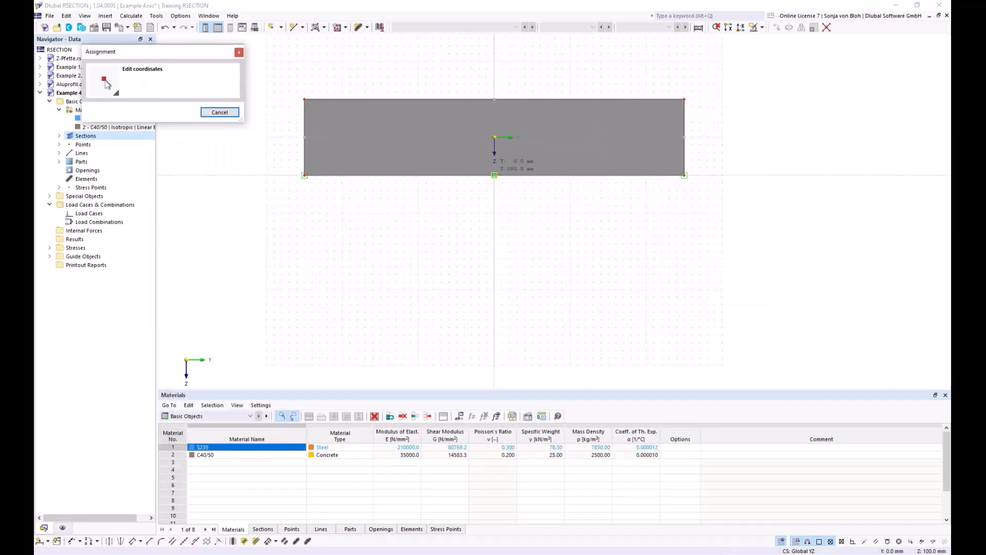
pyautogui.click(494, 175)
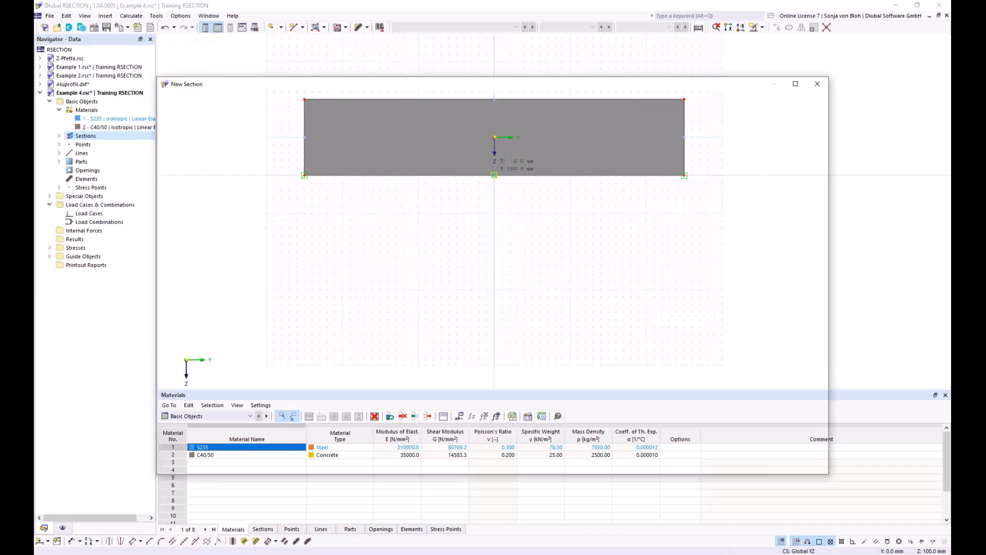
pyautogui.click(727, 466)
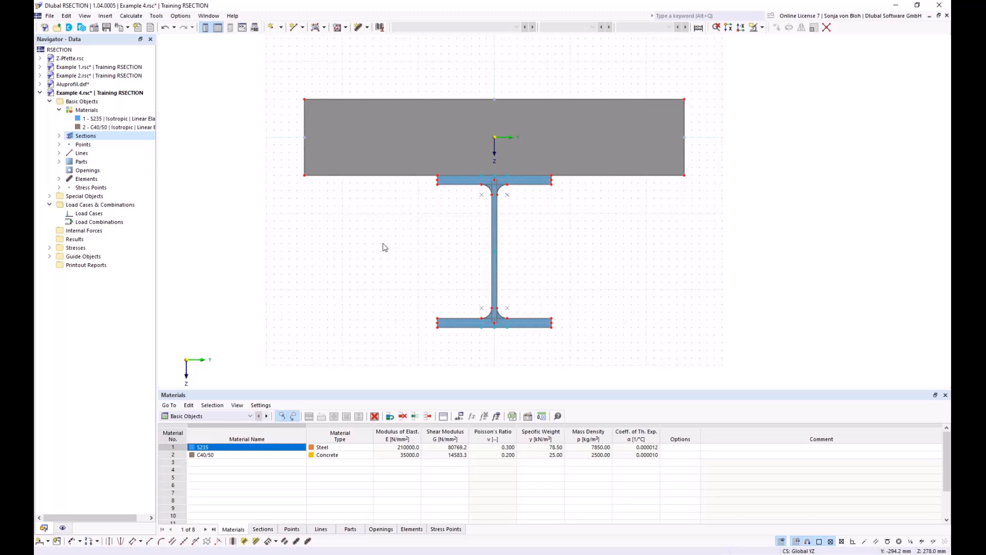
# Create load case LC1 with the name M
pyautogui.rightClick(98, 215)
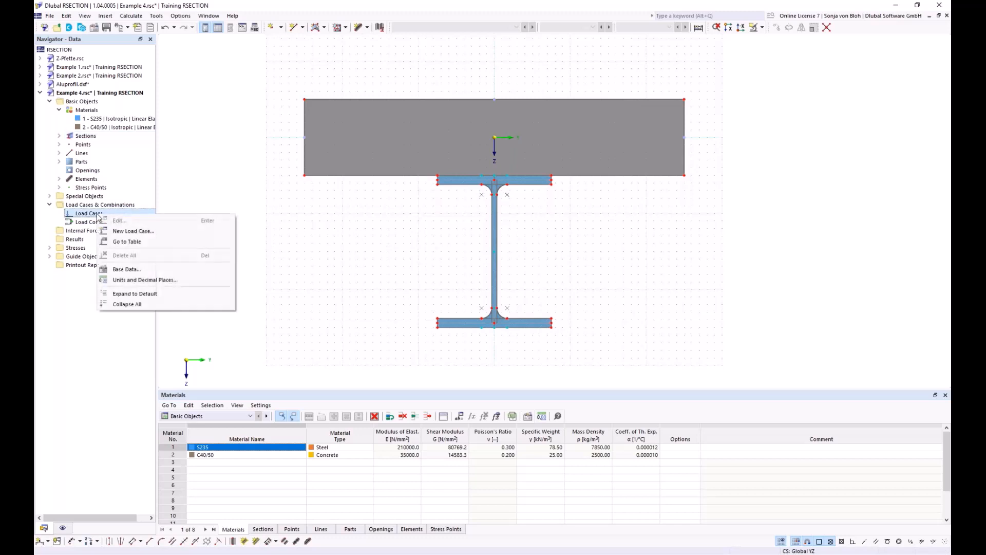
pyautogui.click(114, 232)
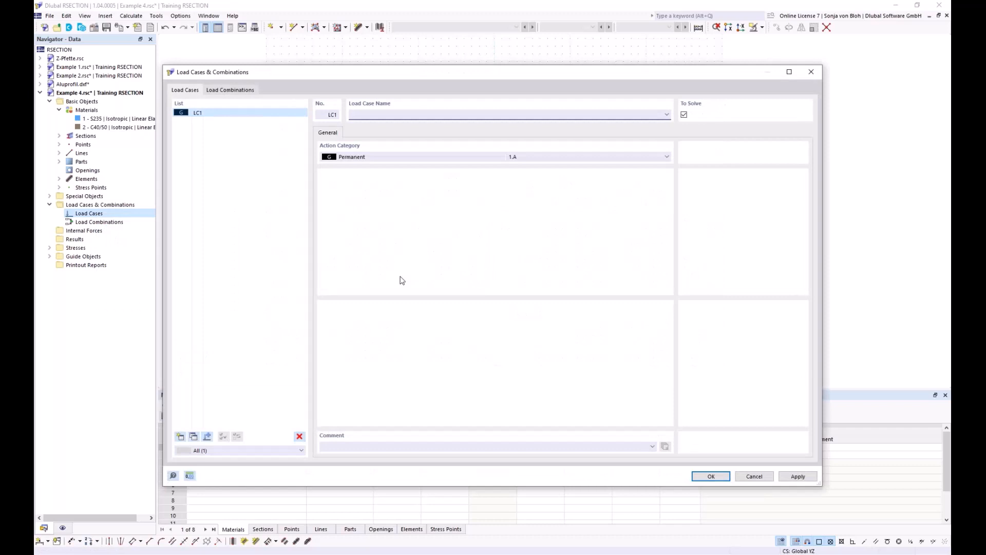
pyautogui.write('M')
pyautogui.click(709, 476)
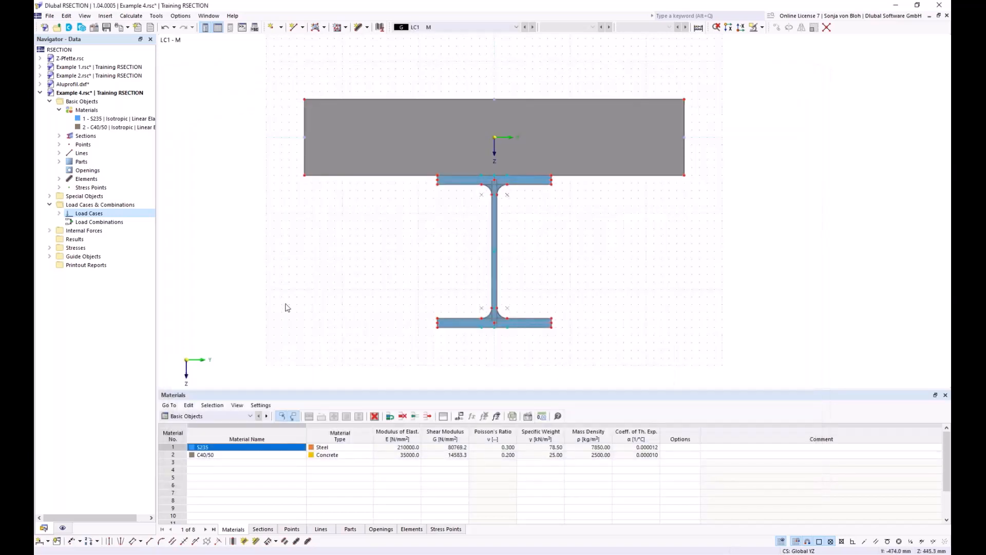
# Define internal forces for load case LC1 - M with a bending moment My of 100 kNm at location x = 0
pyautogui.click(49, 231)
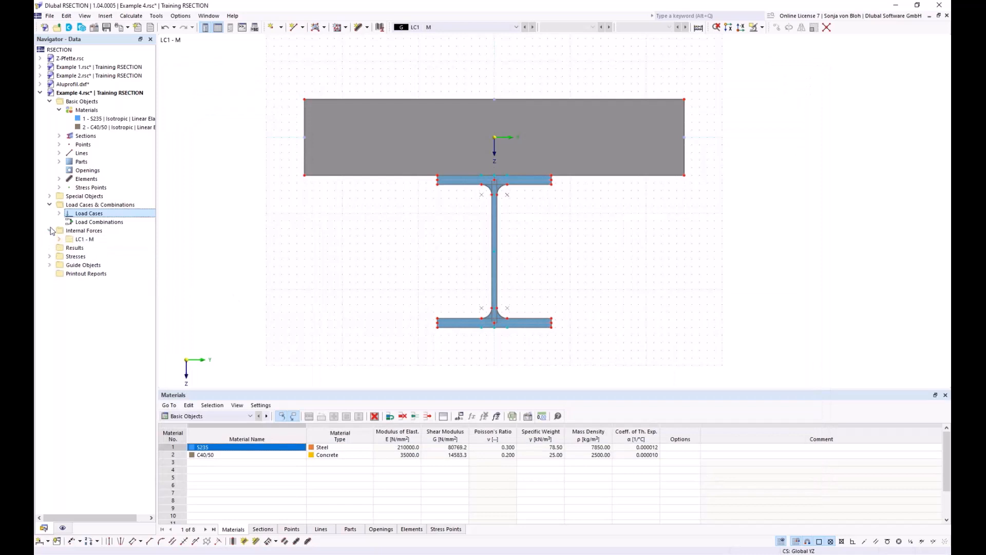
pyautogui.click(59, 239)
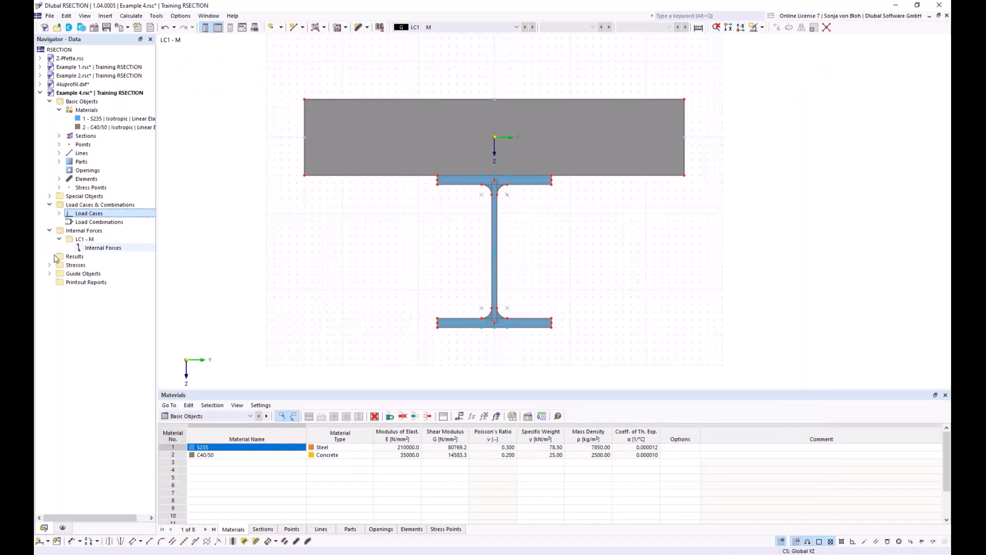
pyautogui.doubleClick(103, 247)
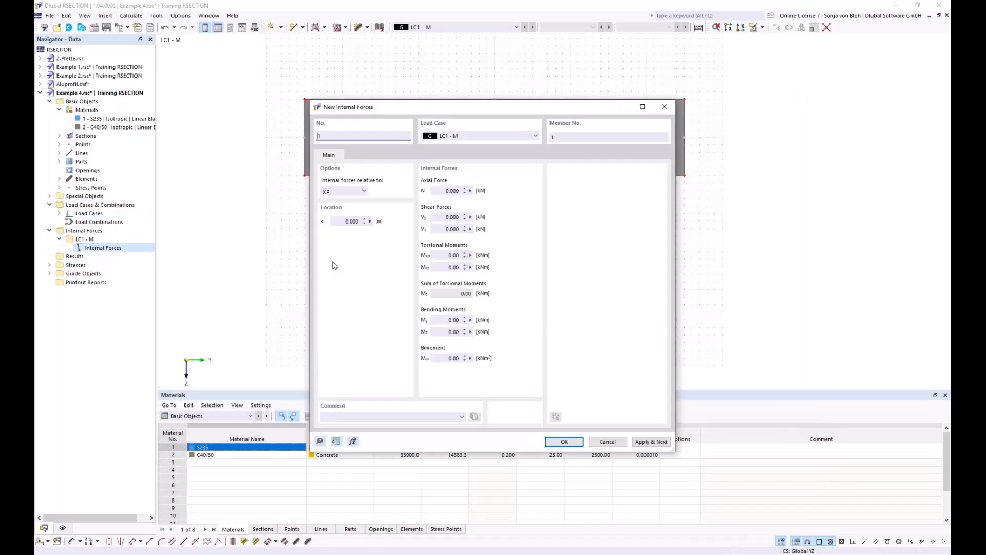
pyautogui.click(442, 319)
pyautogui.write('100')
pyautogui.click(556, 440)
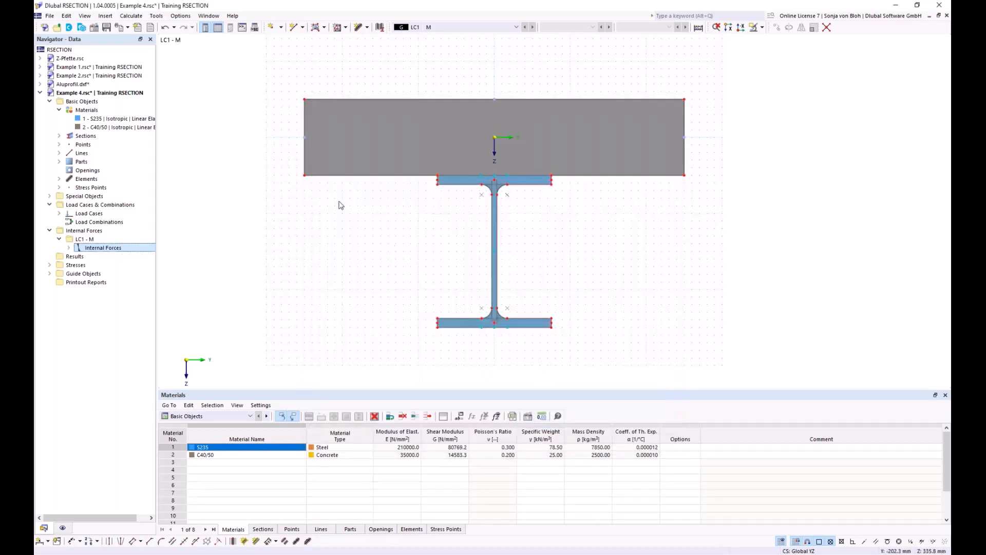
# Calculate the composite section and display its total normal stresses σx,tot
pyautogui.click(131, 15)
pyautogui.click(146, 28)
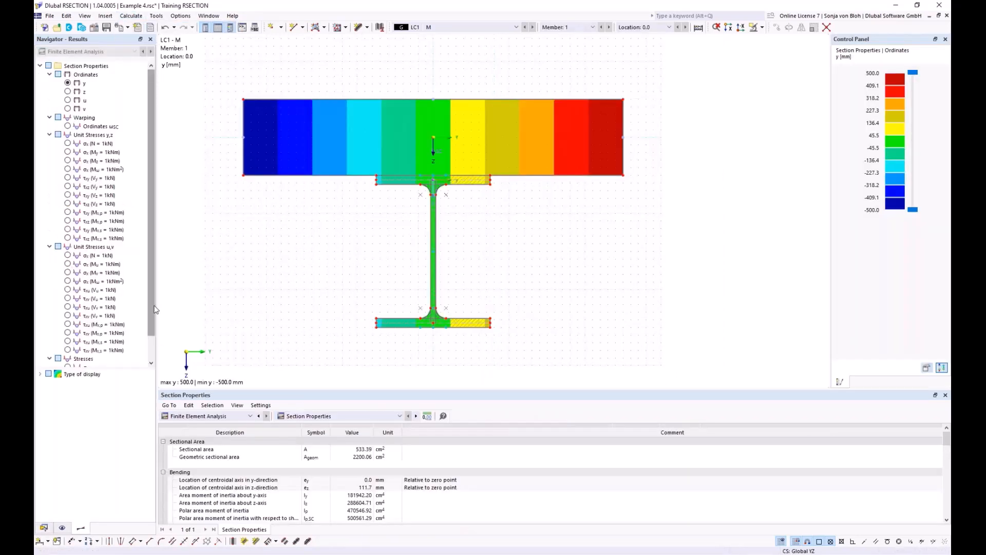
pyautogui.scroll(-1, 102, 309)
pyautogui.click(68, 342)
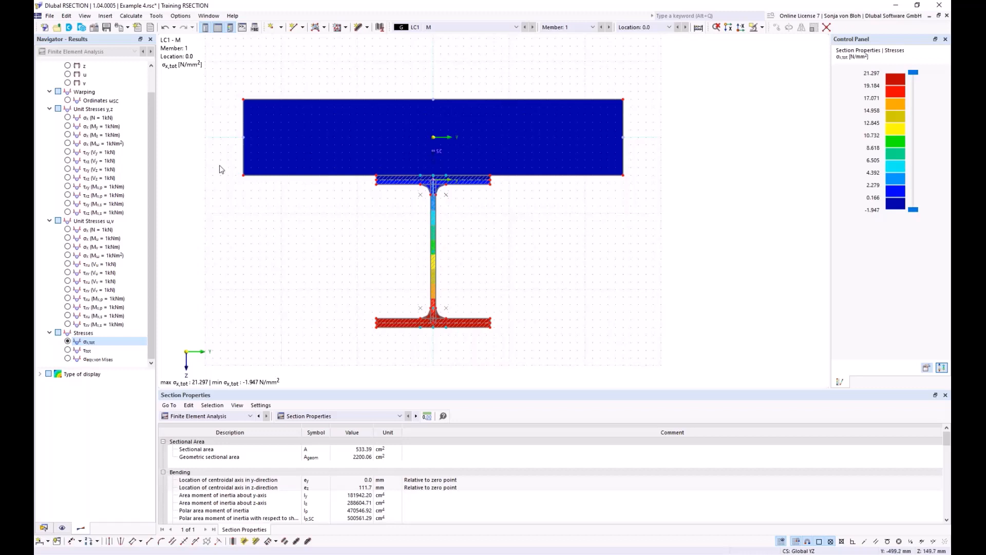
# Save the section model, switch to RFEM and create a blank 3D model named Example 1 in the Training RSECTION project
pyautogui.click(107, 28)
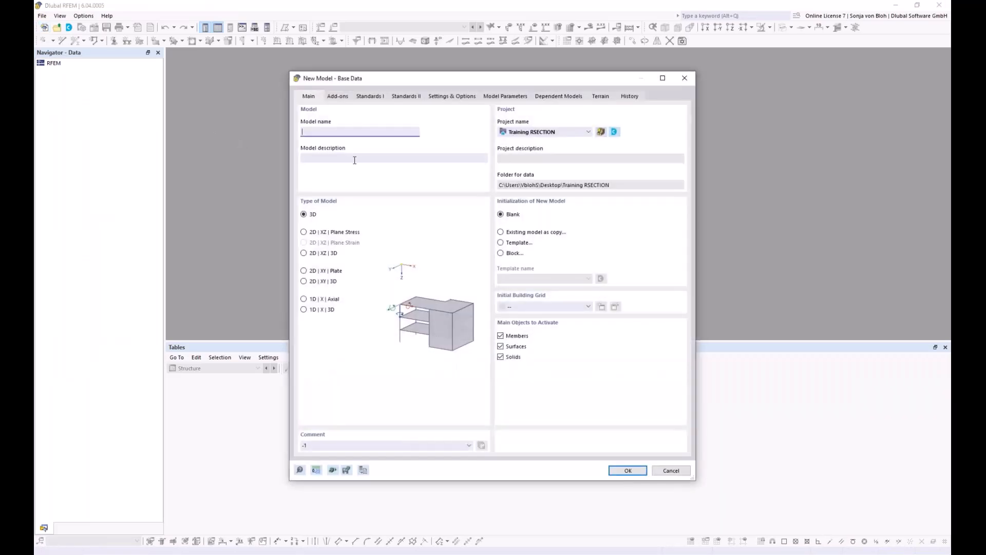
pyautogui.write('Example 1')
pyautogui.click(620, 470)
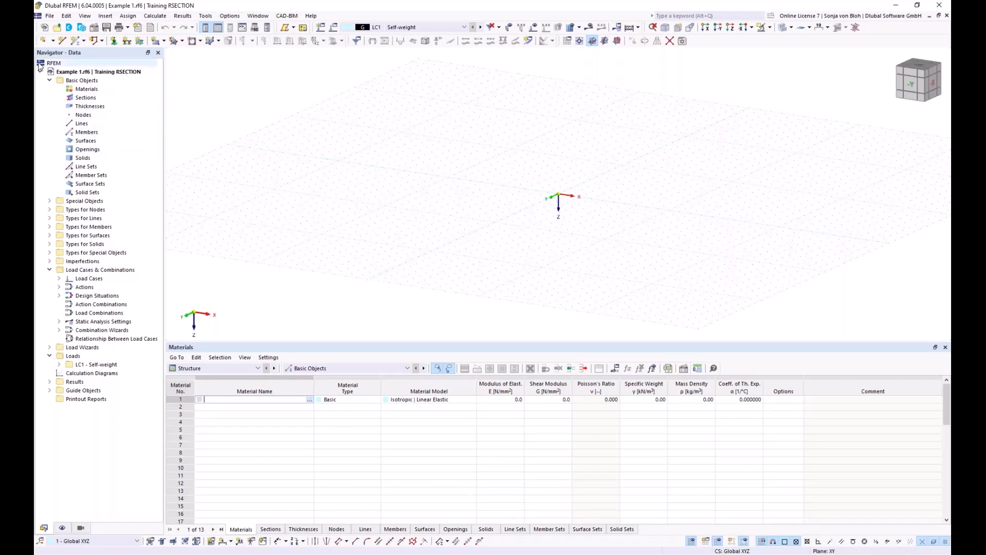
# Create section 1 by importing Example 4 from RSECTION, checking its hybrid S235 and C40/50 material assignment
pyautogui.rightClick(90, 98)
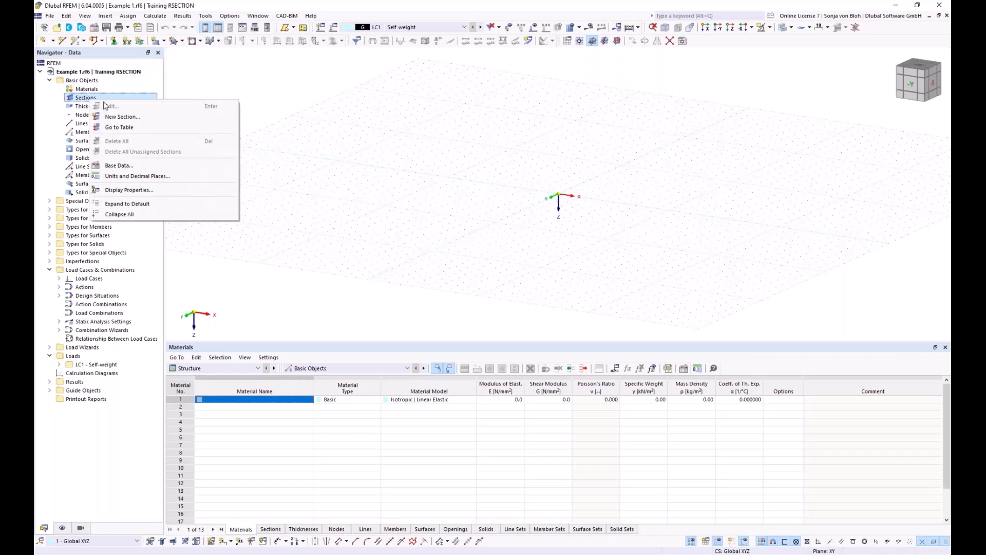
pyautogui.click(119, 116)
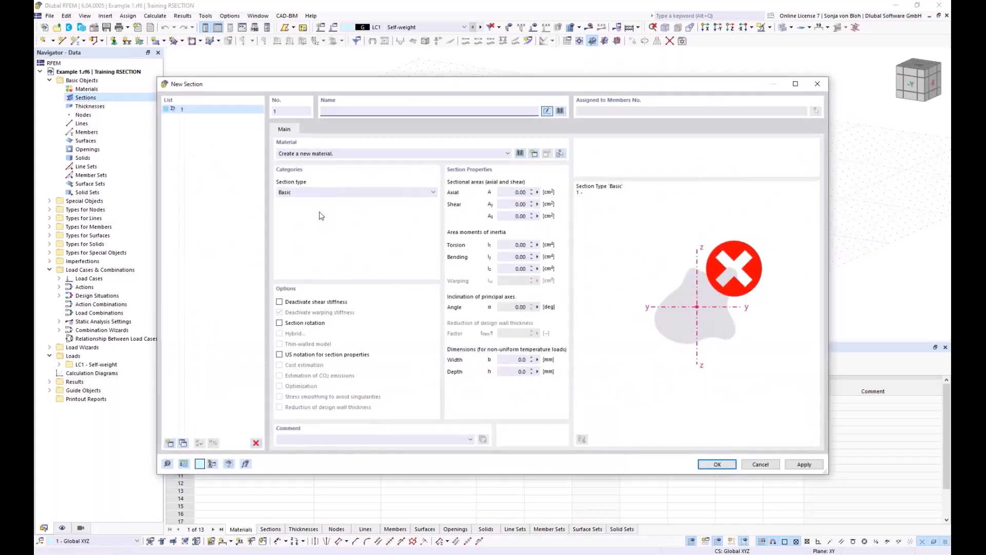
pyautogui.click(561, 112)
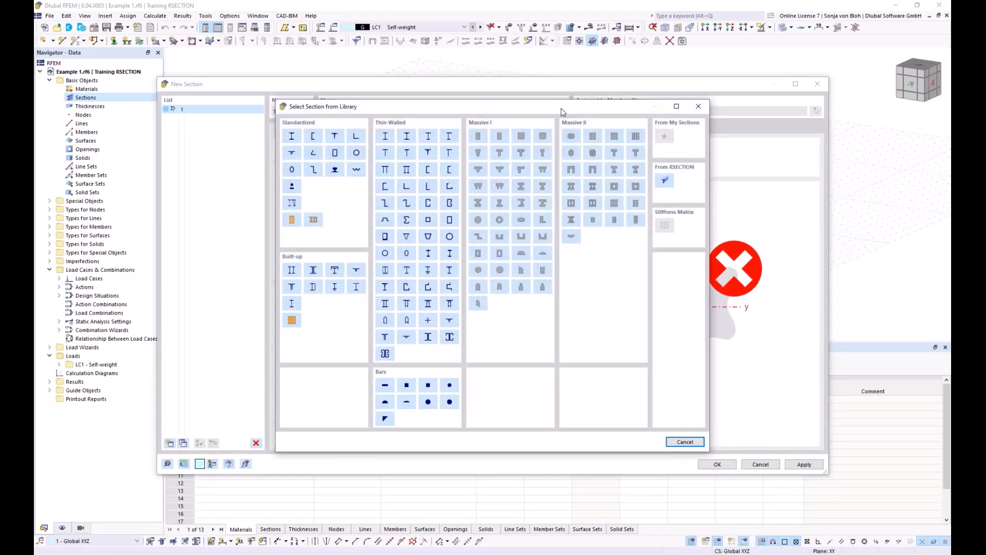
pyautogui.click(665, 181)
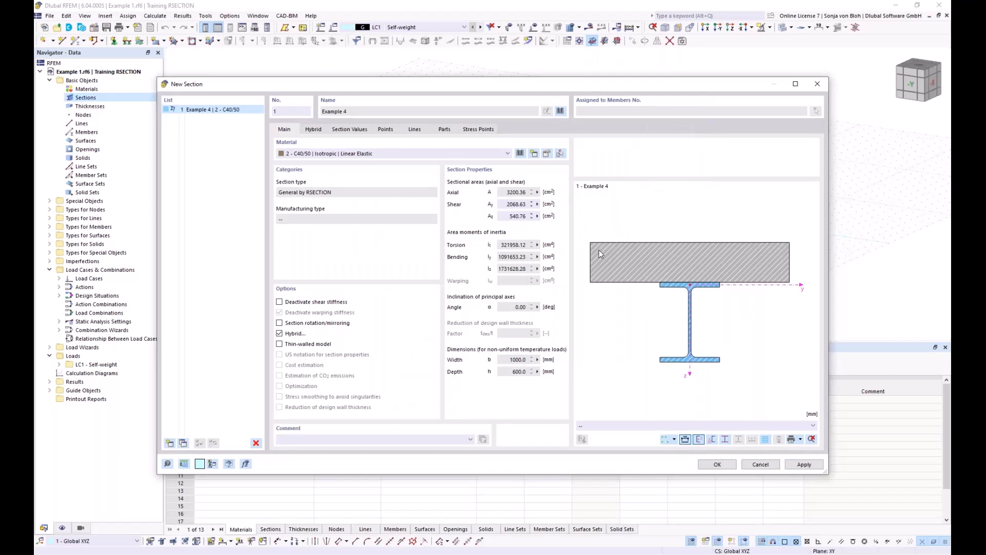
pyautogui.click(315, 132)
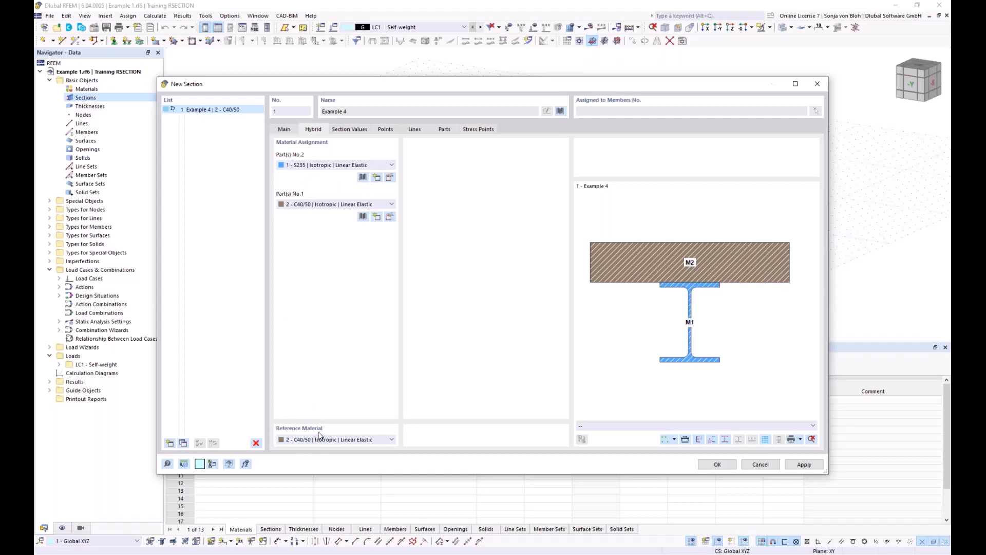
pyautogui.click(717, 464)
# Model a single member with the uniform section 1 - Example 4 from the origin to X 4.000, Y 0.000, Z 0.000 m
pyautogui.moveTo(448, 263); pyautogui.dragTo(411, 203, button='middle')
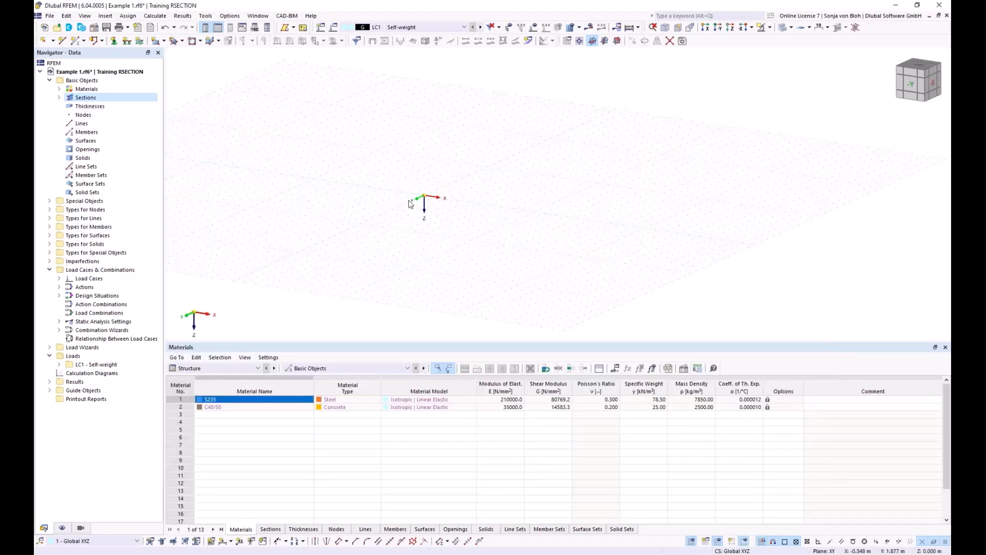
pyautogui.click(77, 43)
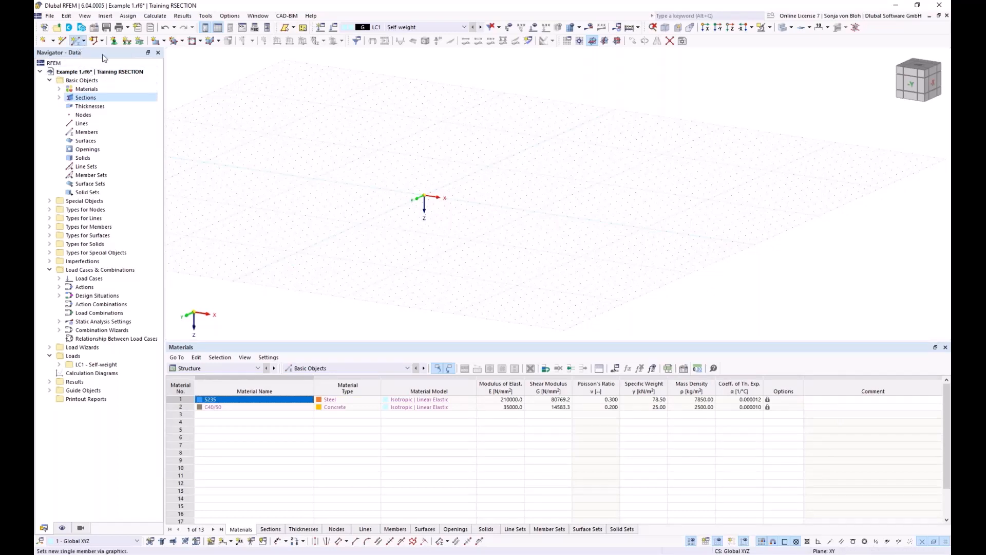
pyautogui.click(254, 127)
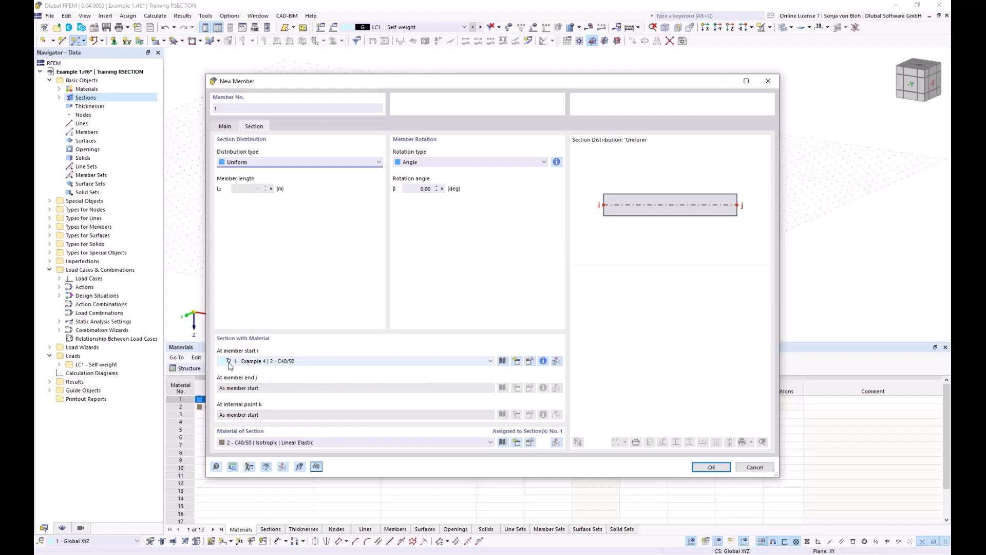
pyautogui.click(711, 467)
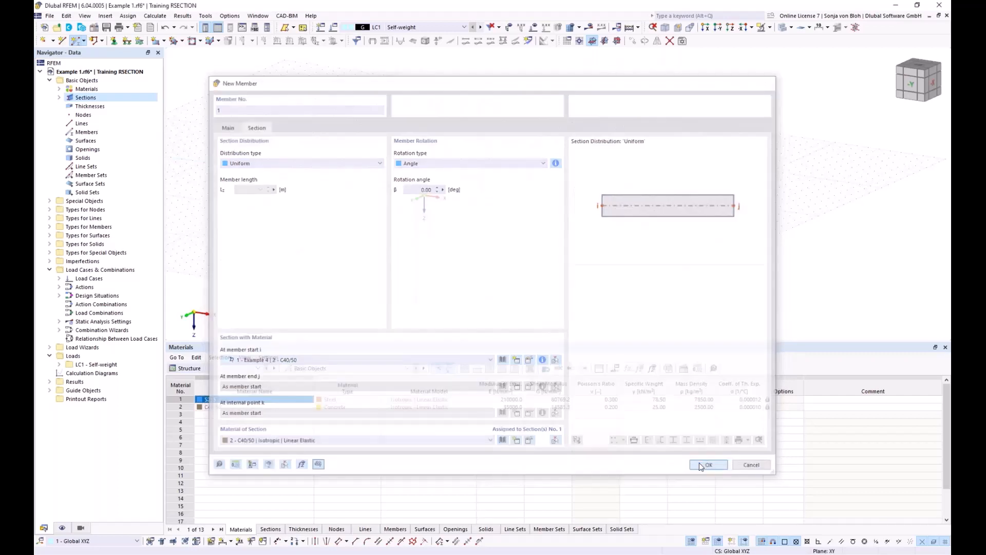
pyautogui.click(424, 197)
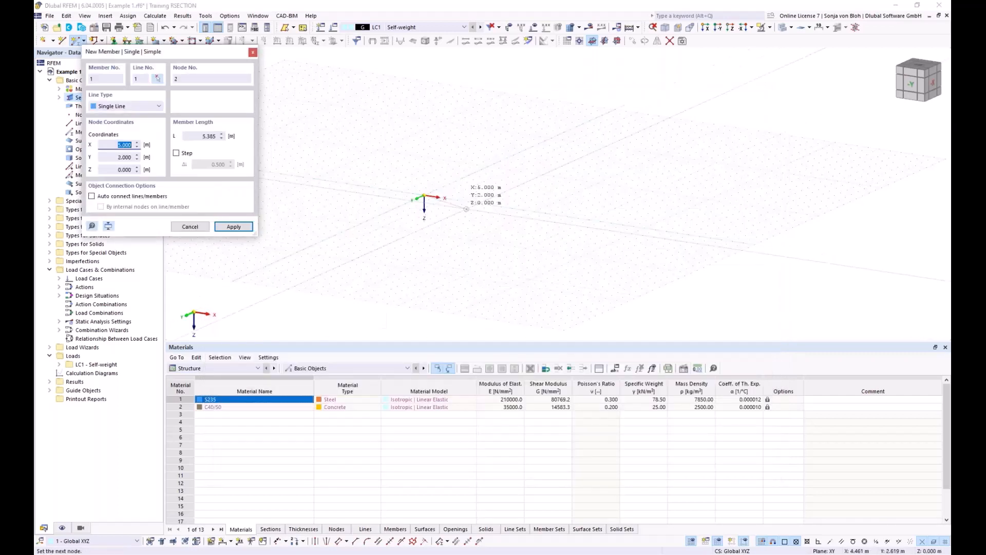
pyautogui.click(468, 200)
pyautogui.scroll(5, 468, 200)
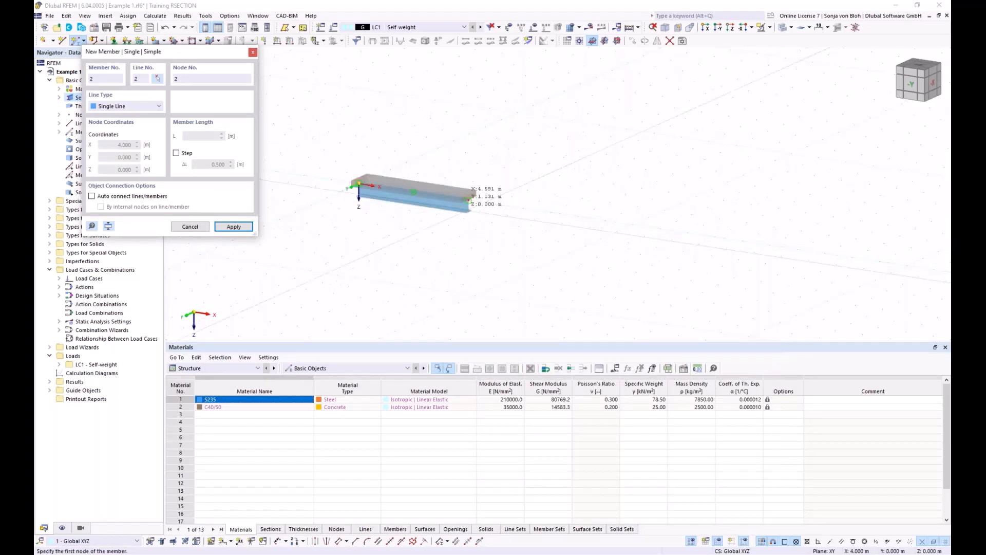
pyautogui.press('Escape')
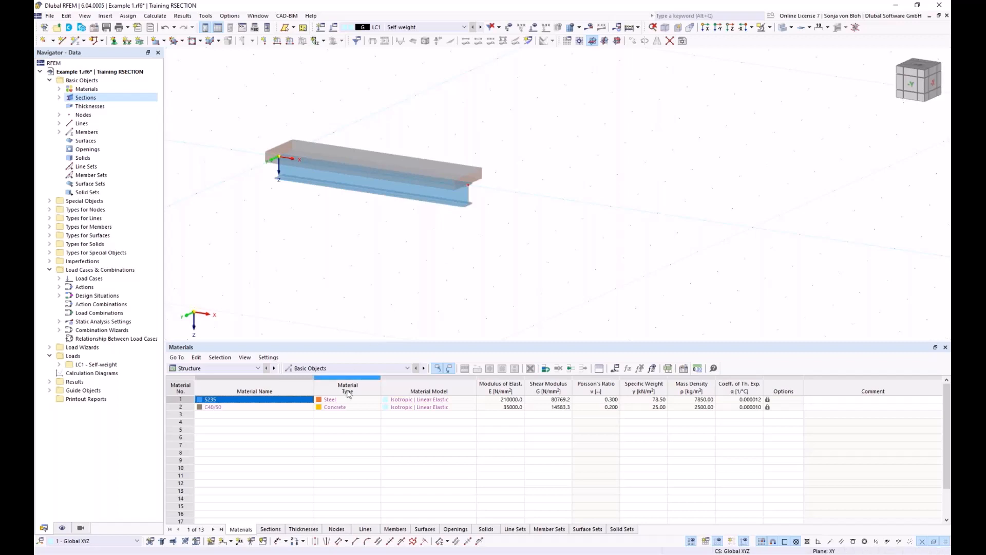
# Switch to the Dlubal webinars page in the browser and look through the Support & Learning and News & Events offerings
pyautogui.moveTo(242, 545)
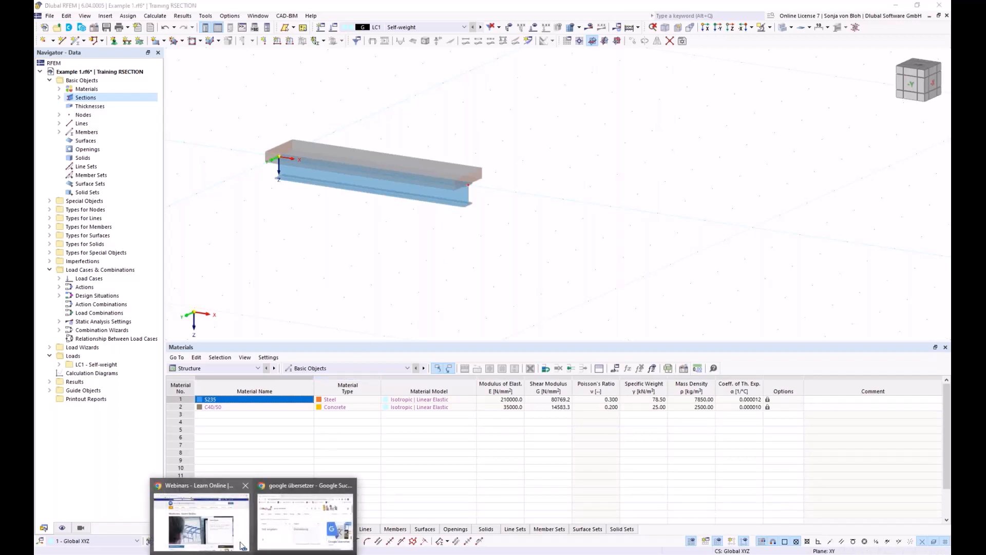
pyautogui.click(205, 506)
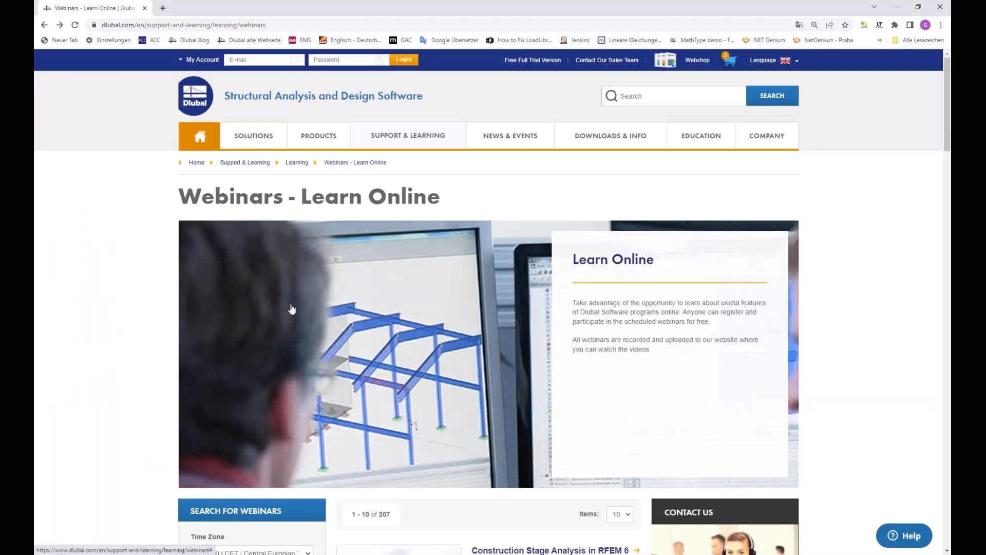
pyautogui.moveTo(412, 145)
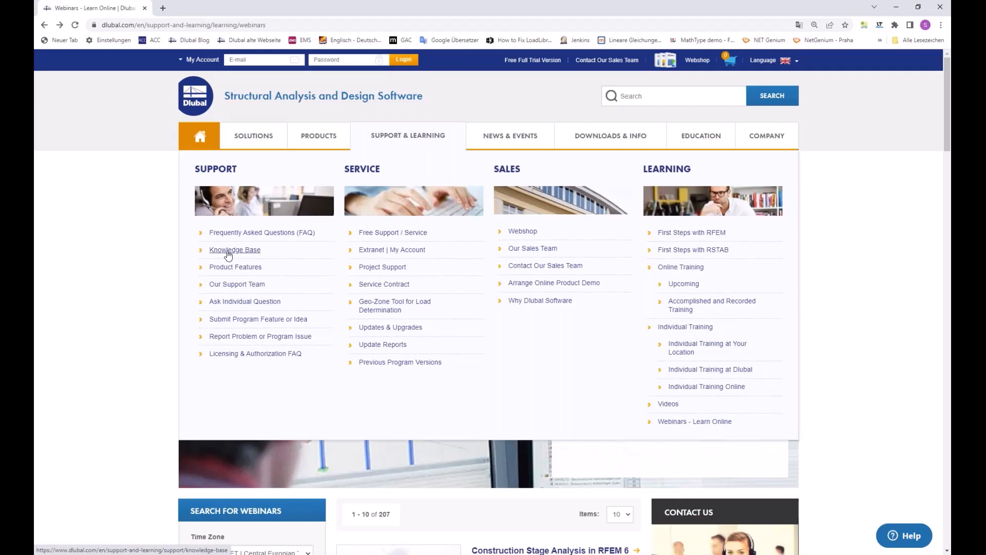
pyautogui.moveTo(511, 136)
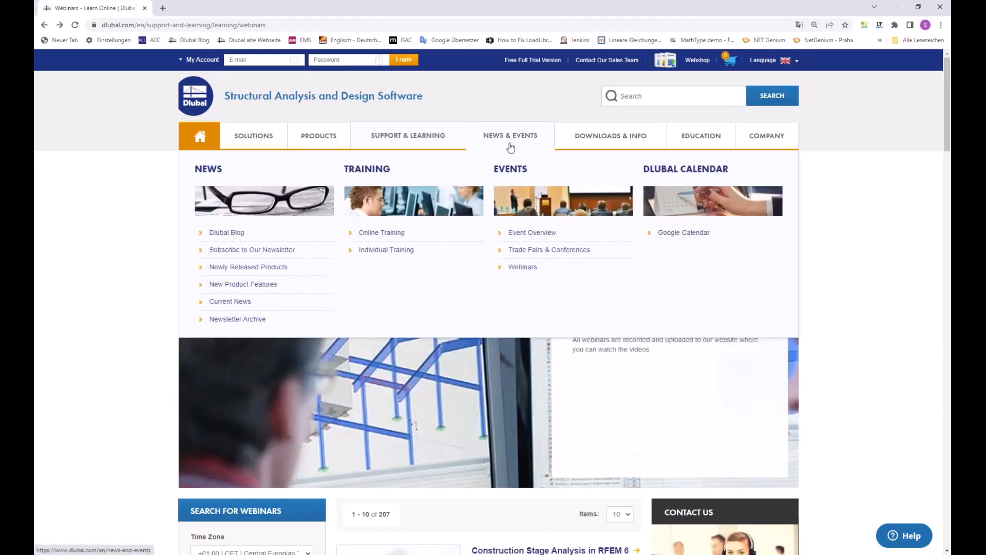